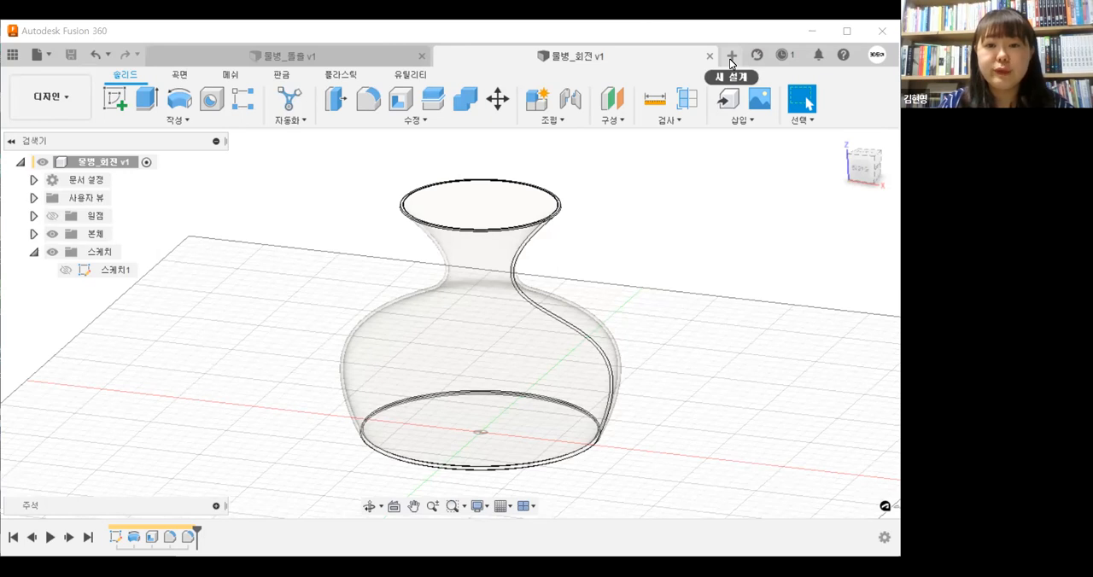
Create a new design and start a sketch on the horizontal origin plane
click(731, 58)
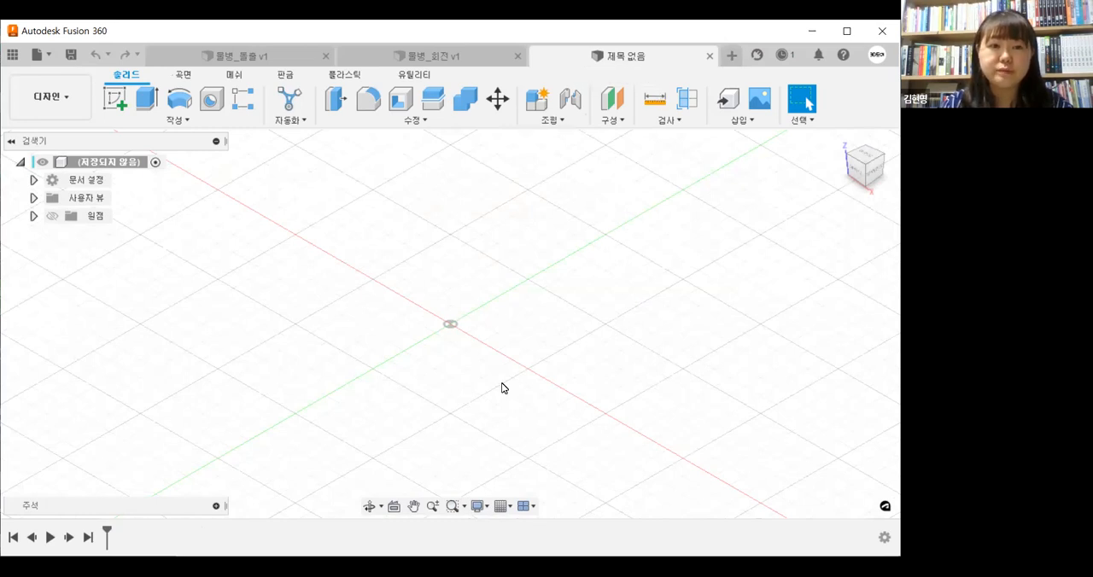
click(119, 106)
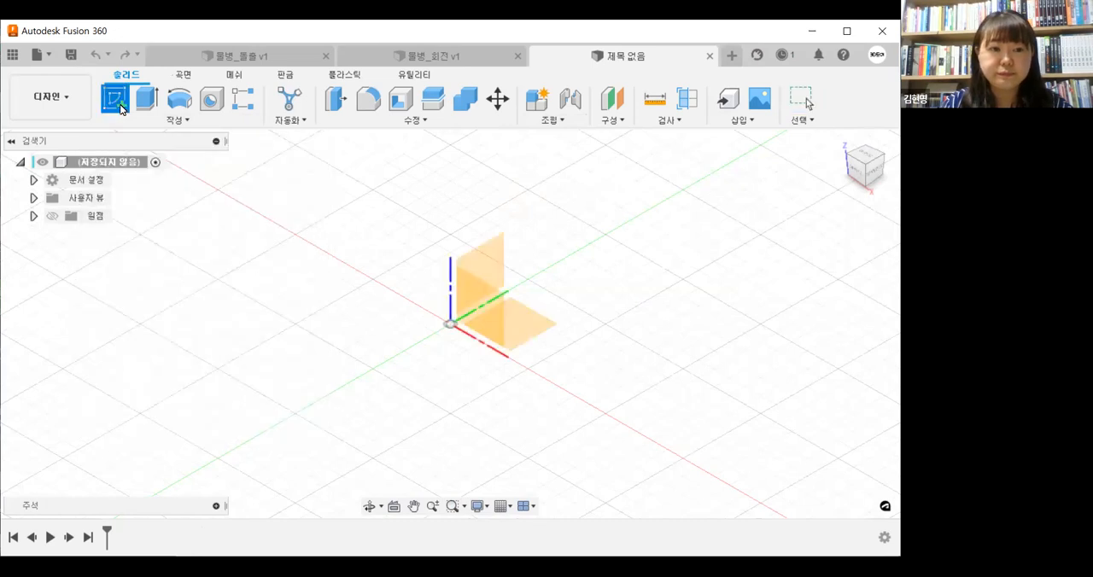
click(168, 122)
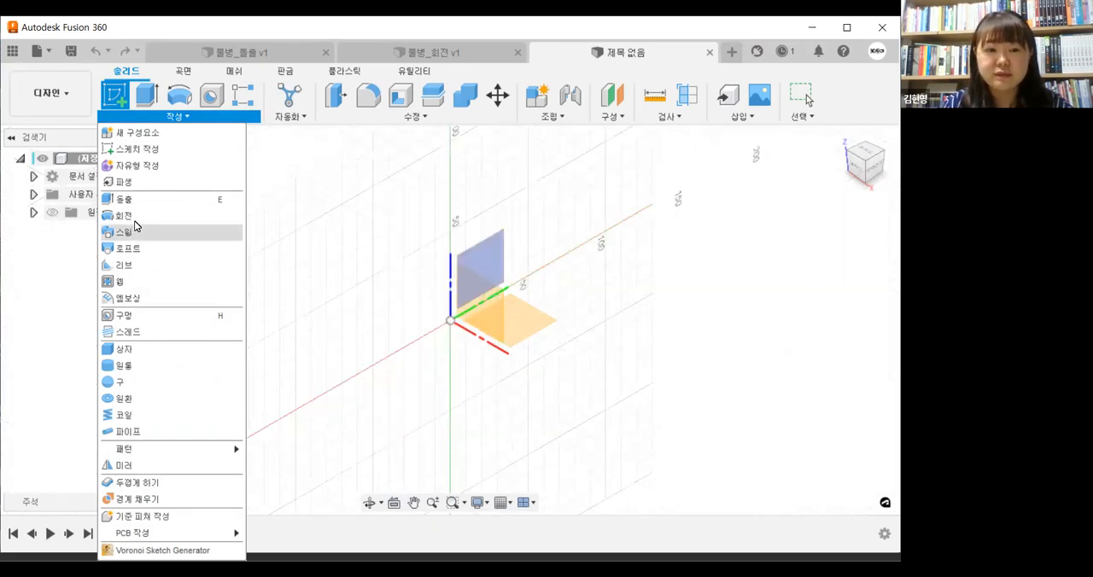
mouse_move(164, 239)
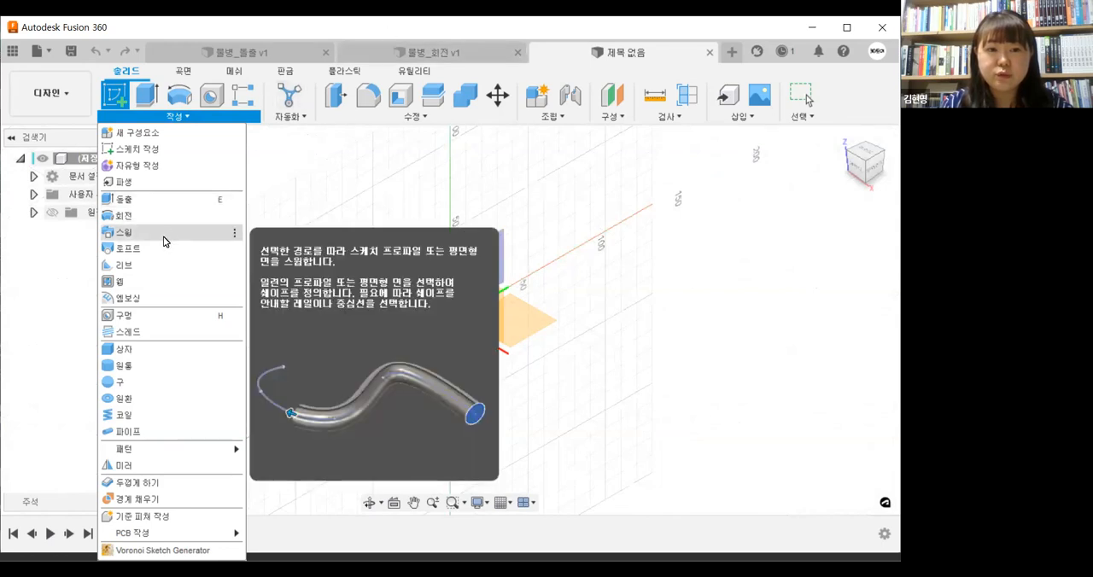
click(394, 30)
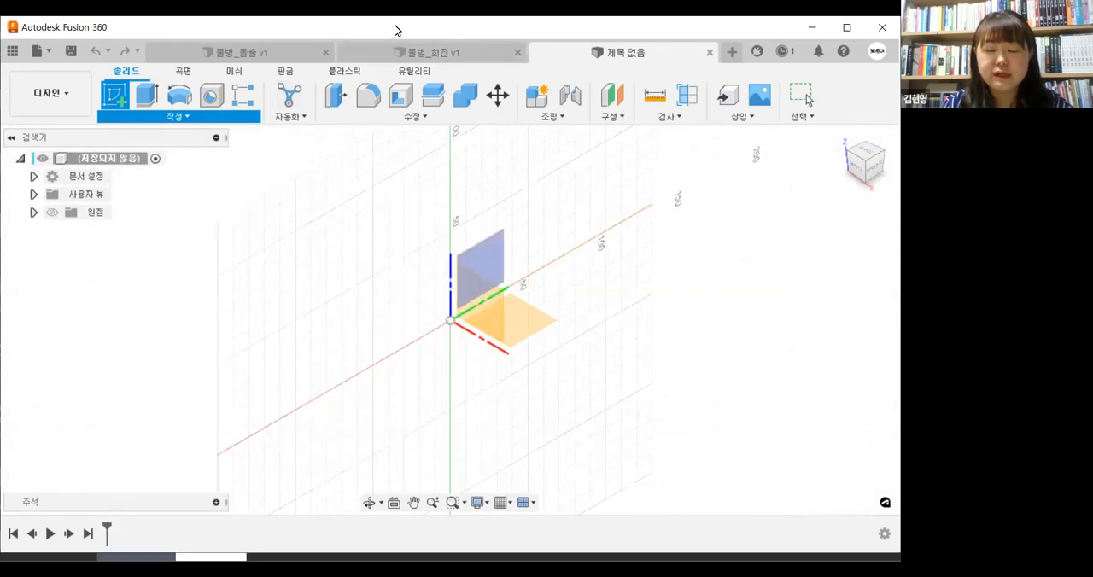
click(120, 107)
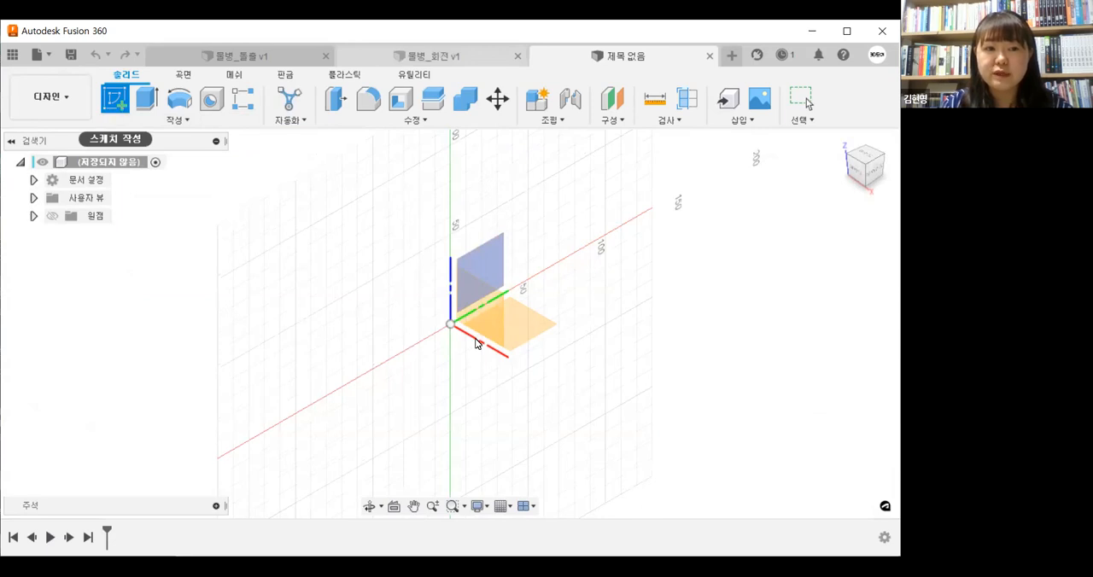
click(525, 336)
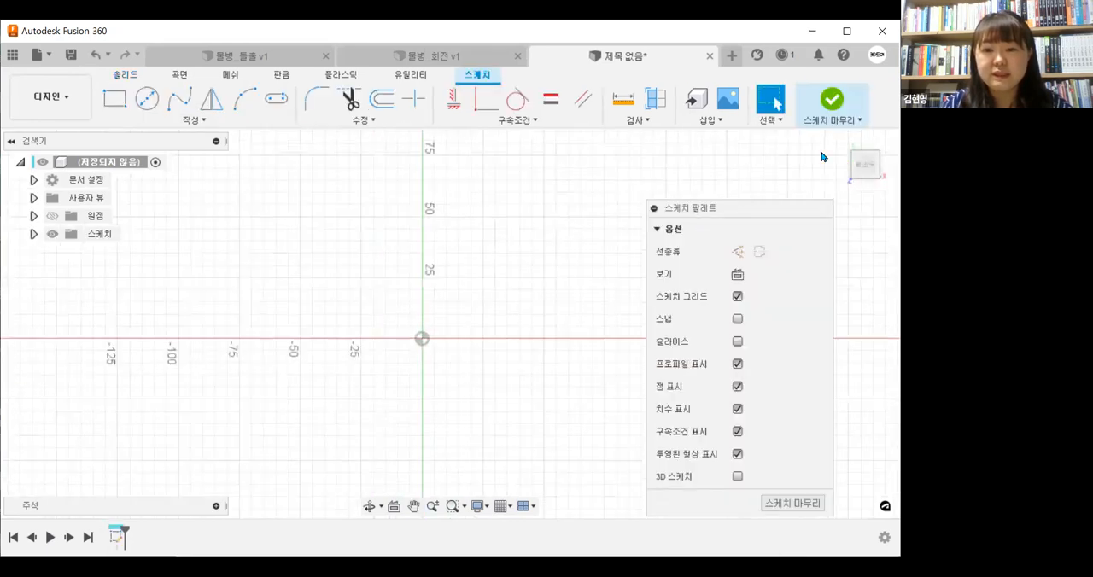
Sketch a circle centred on the origin
middle_drag(435, 340, 435, 309)
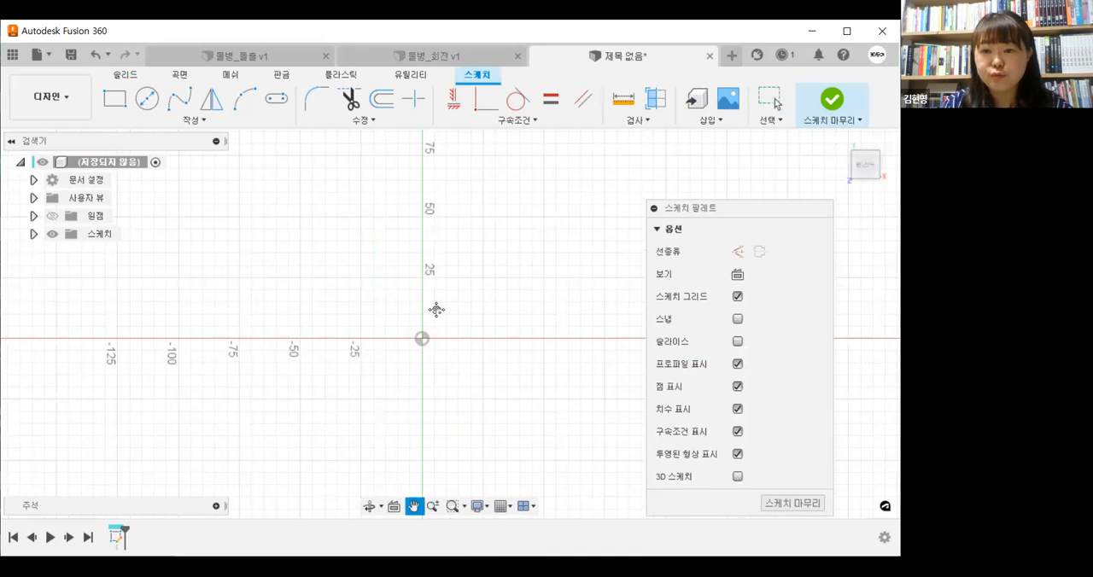
click(147, 98)
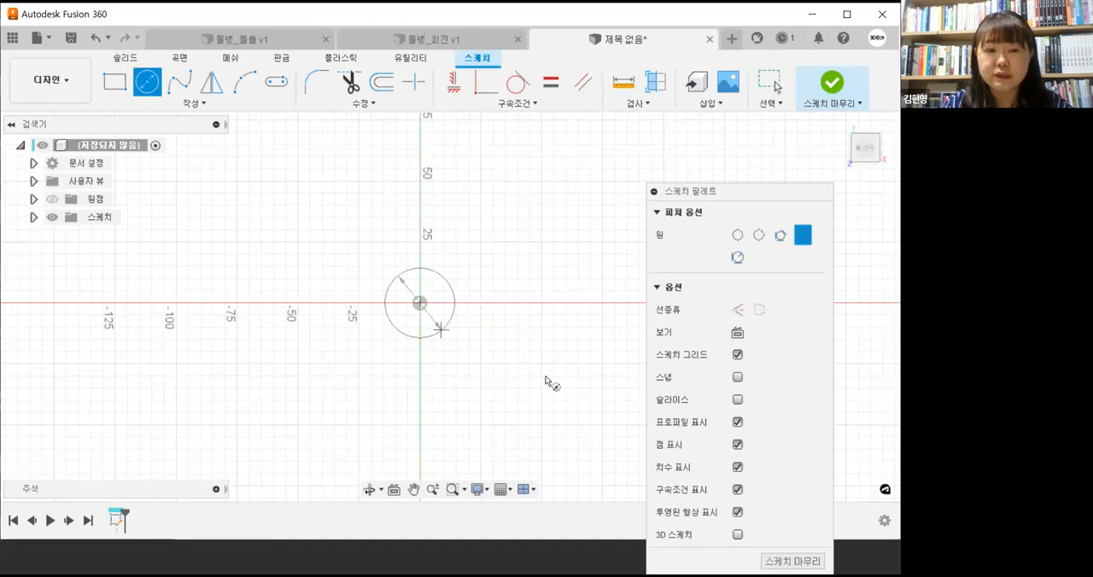
click(498, 328)
middle_drag(446, 276, 442, 289)
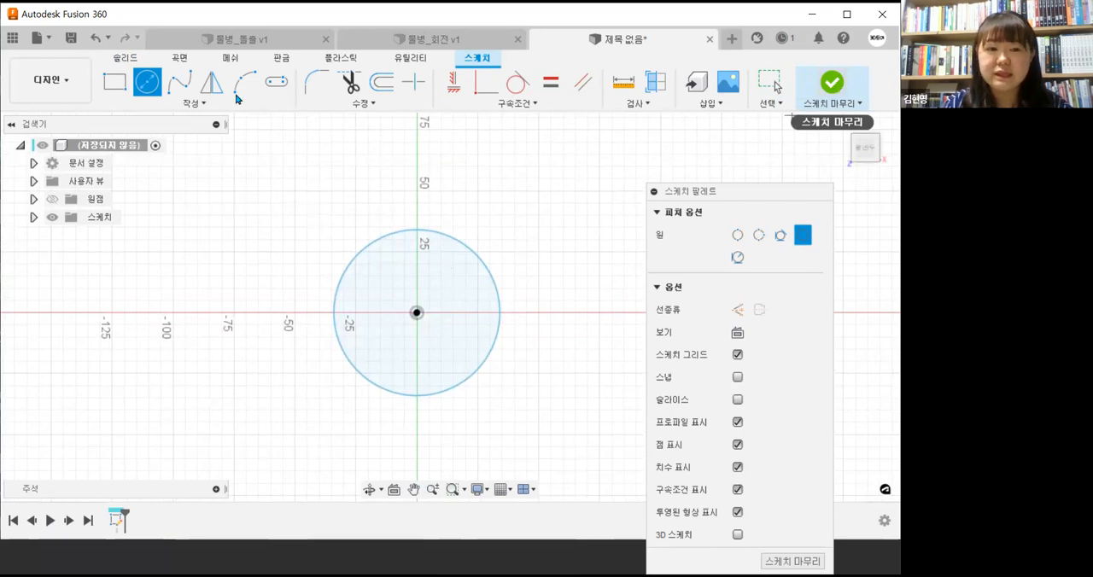
Dimension the circle to a diameter of 100 mm and finish the sketch
click(205, 103)
click(133, 374)
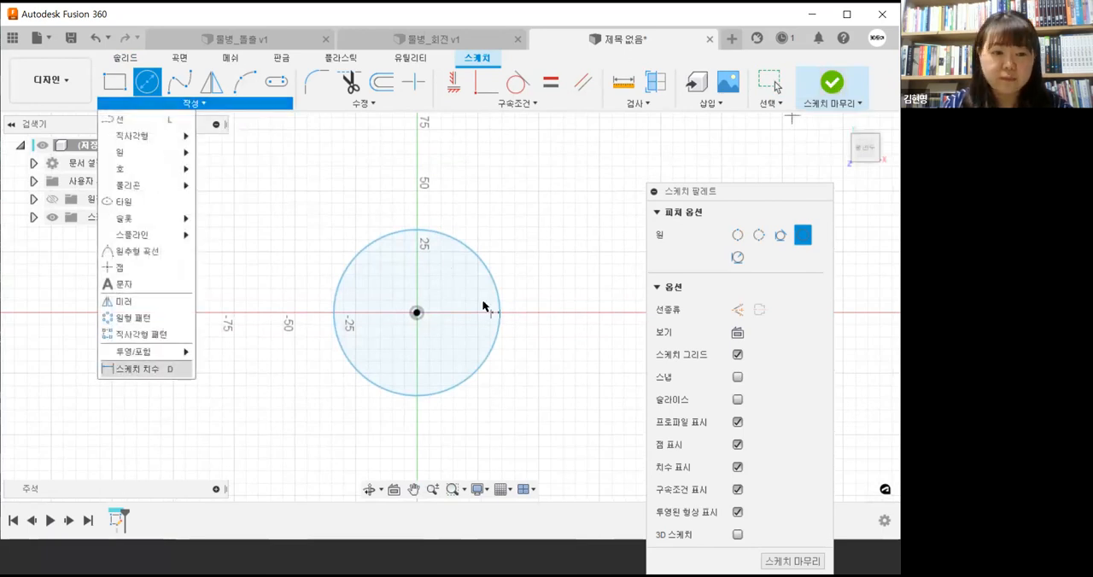
click(534, 263)
text(100)
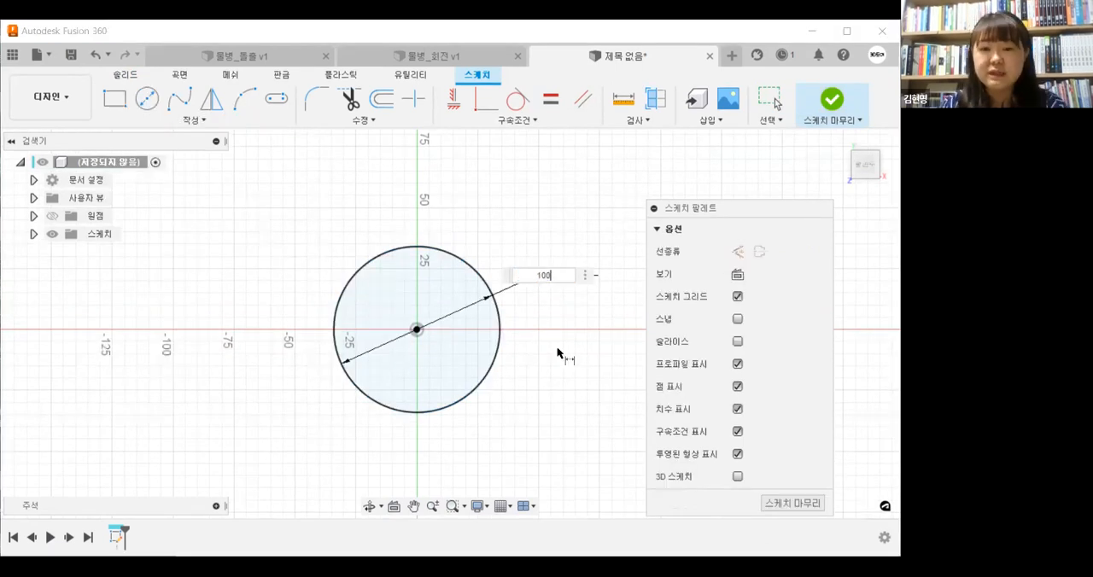
key(Return)
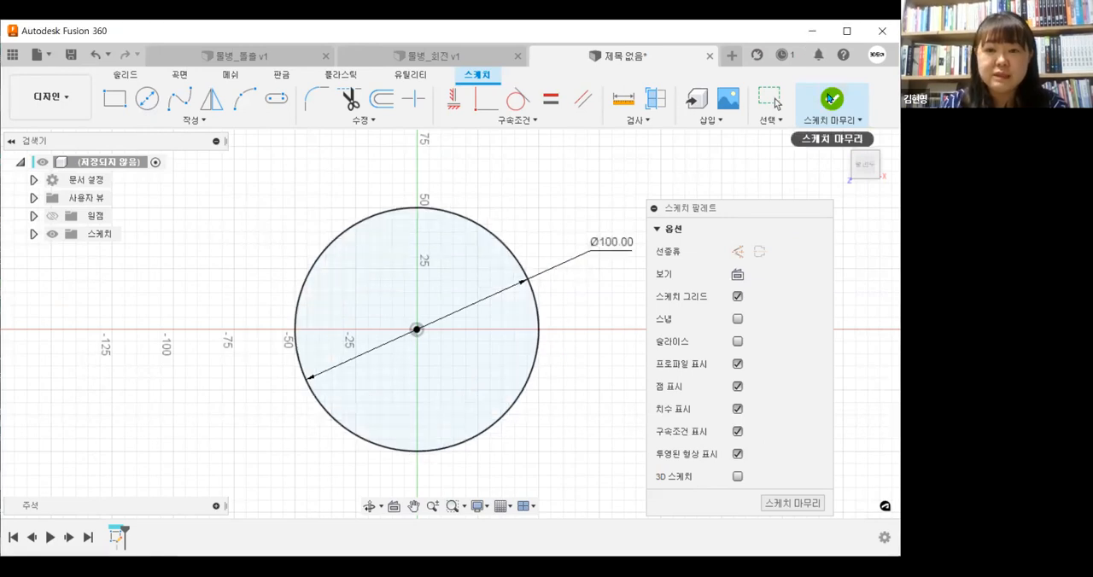
click(830, 99)
scroll(417, 395, down, 2)
shift+middle_drag(415, 339, 420, 290)
click(865, 172)
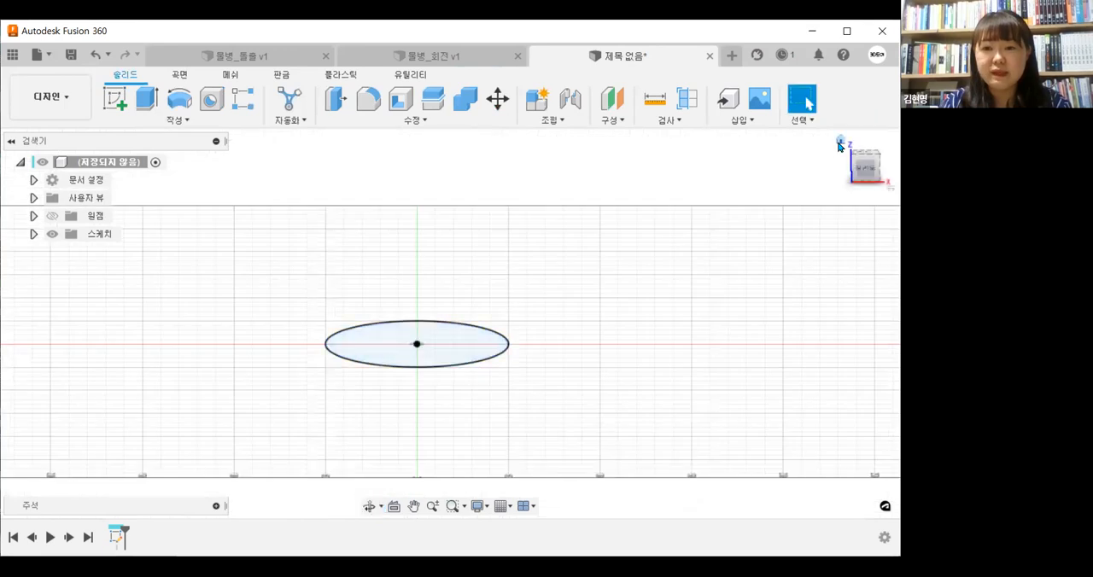
shift+middle_drag(512, 399, 378, 427)
middle_drag(579, 353, 539, 363)
scroll(416, 410, down, 1)
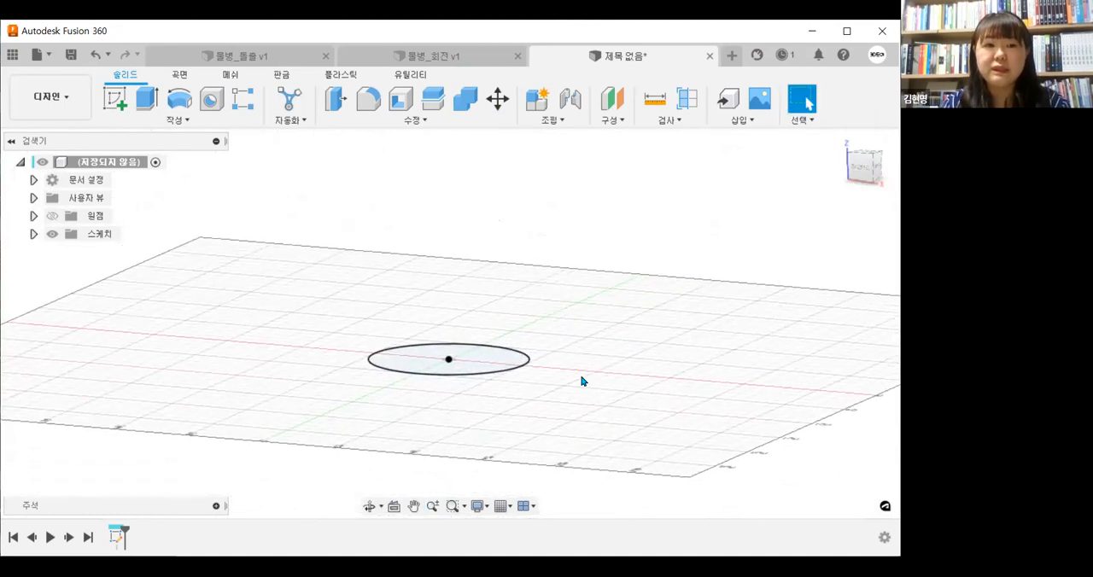
click(173, 121)
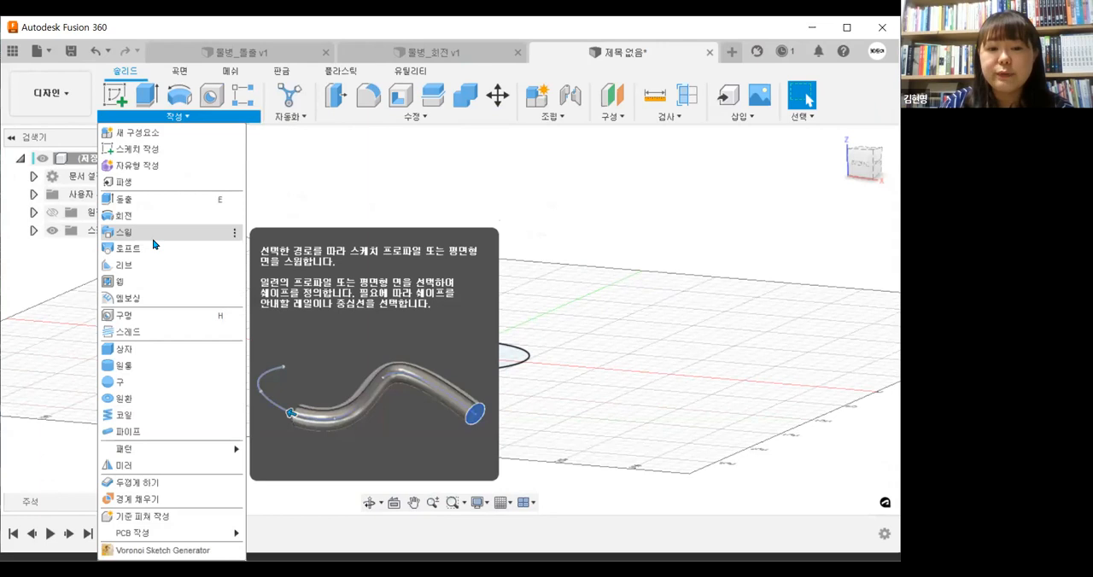
click(154, 239)
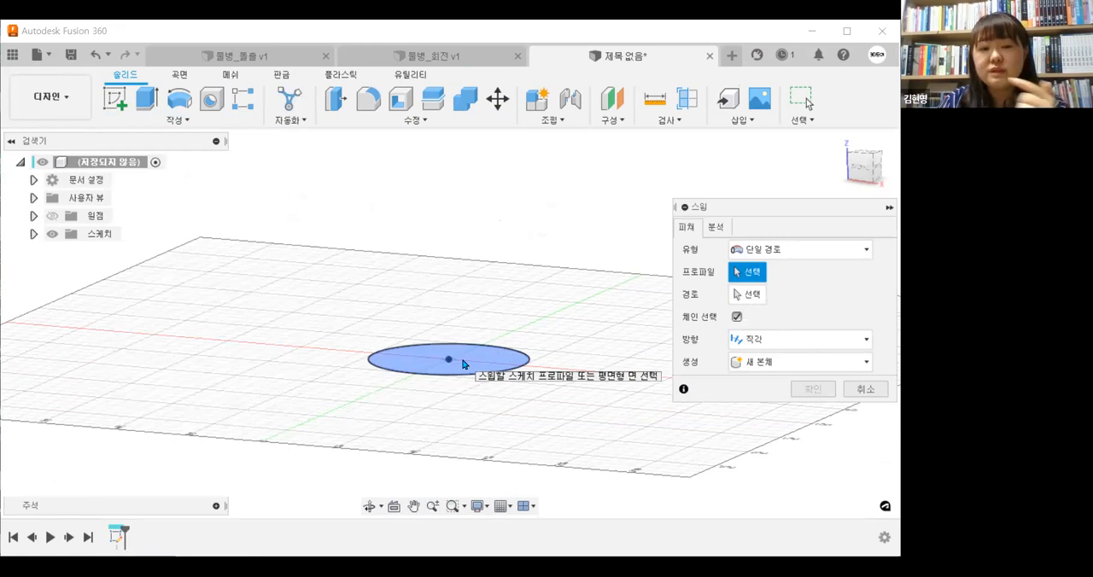
click(739, 296)
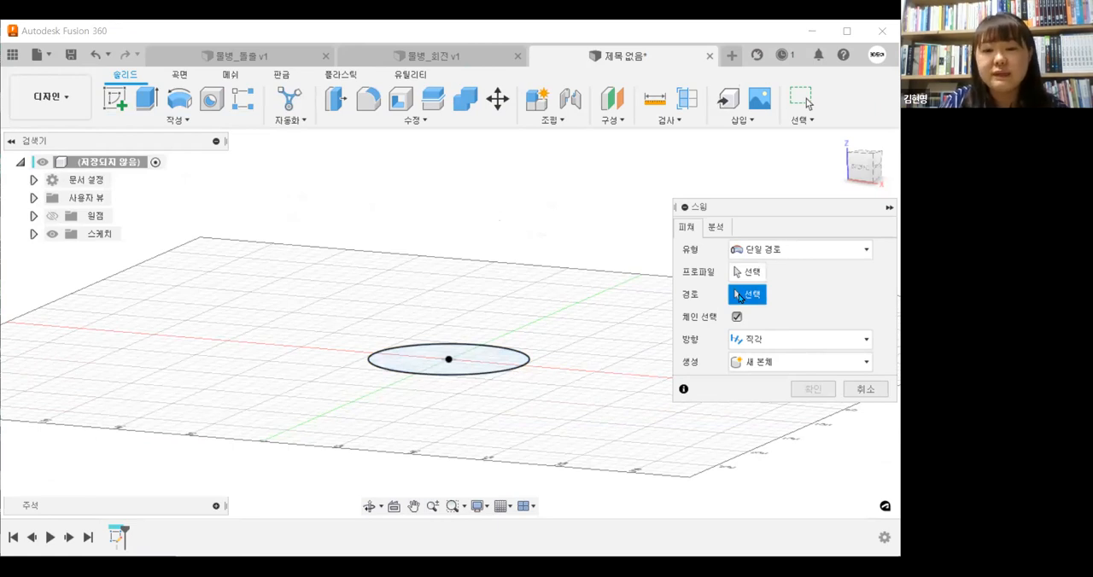
click(869, 390)
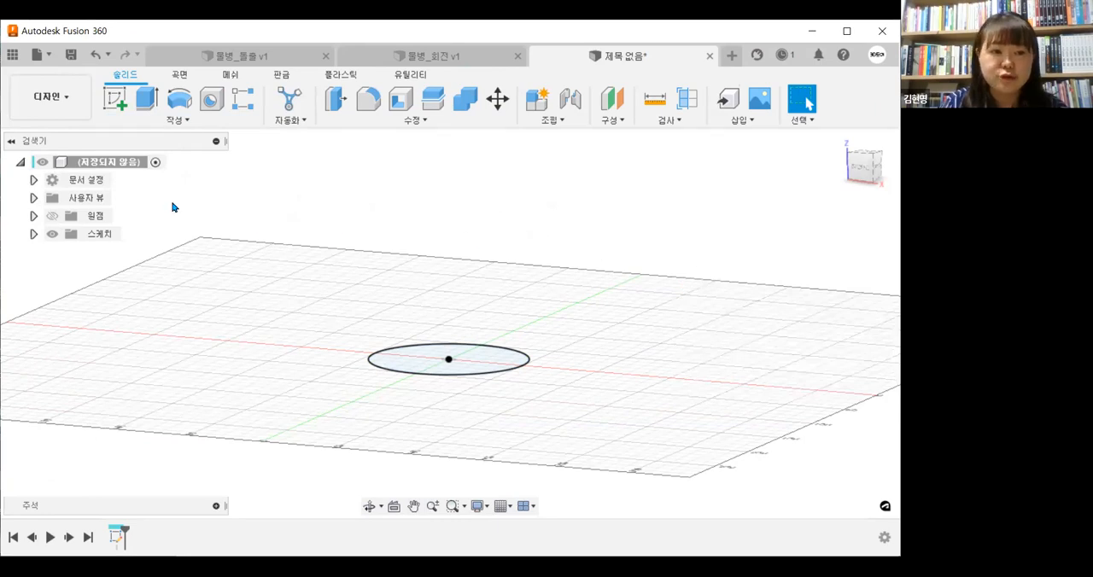
Start a second sketch on the vertical XZ origin plane that passes through the circle's centre
click(116, 101)
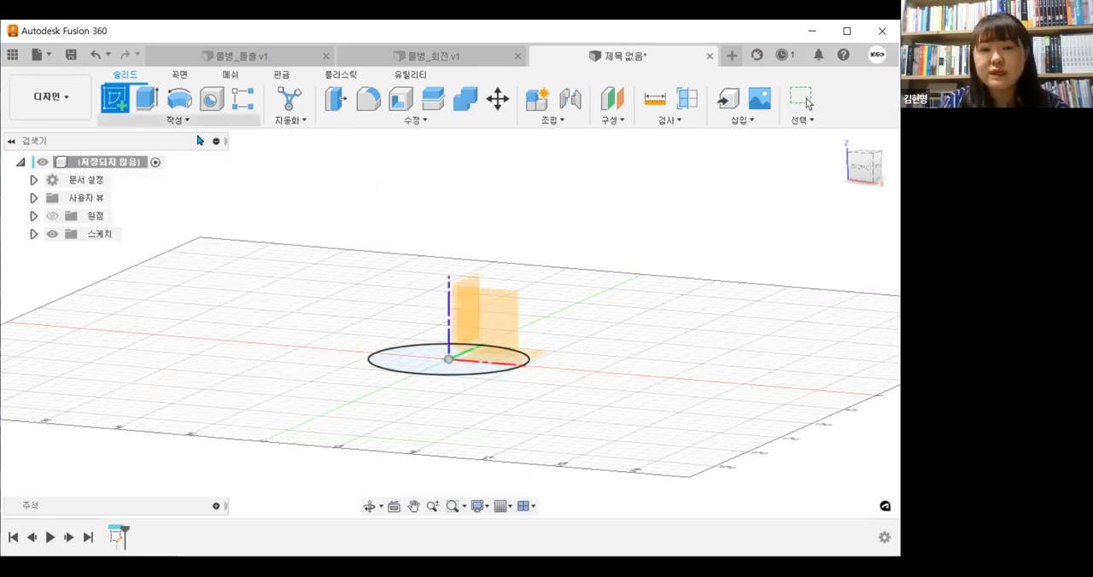
shift+middle_drag(598, 368, 489, 335)
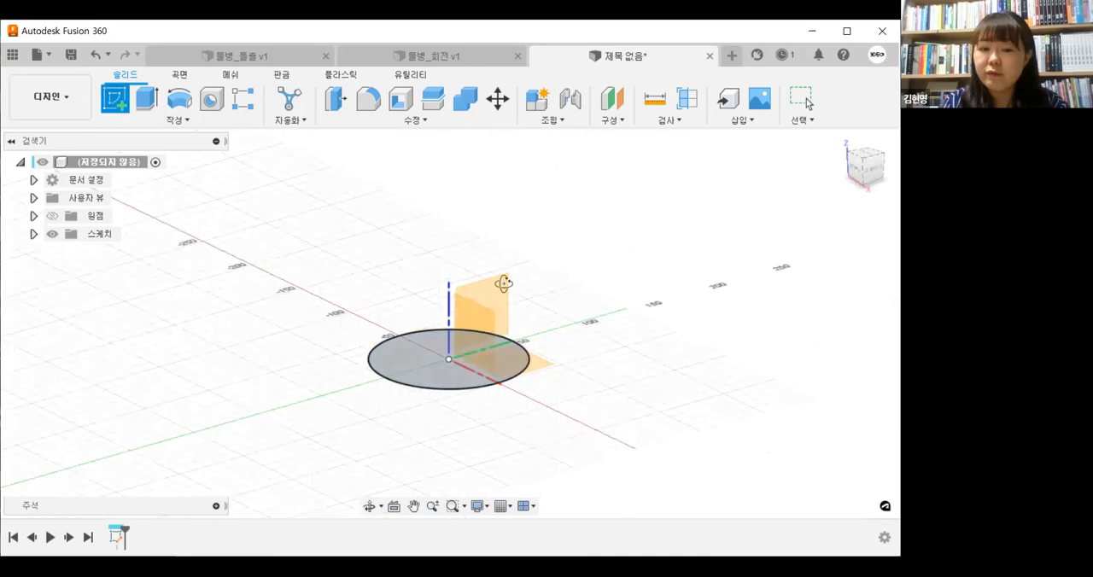
shift+middle_drag(602, 380, 466, 383)
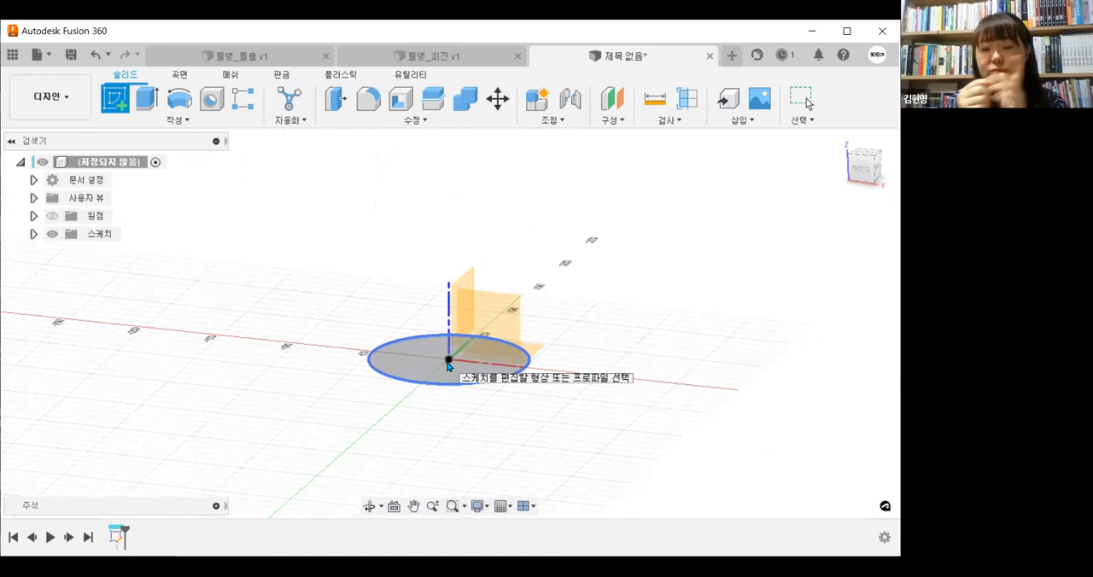
click(447, 365)
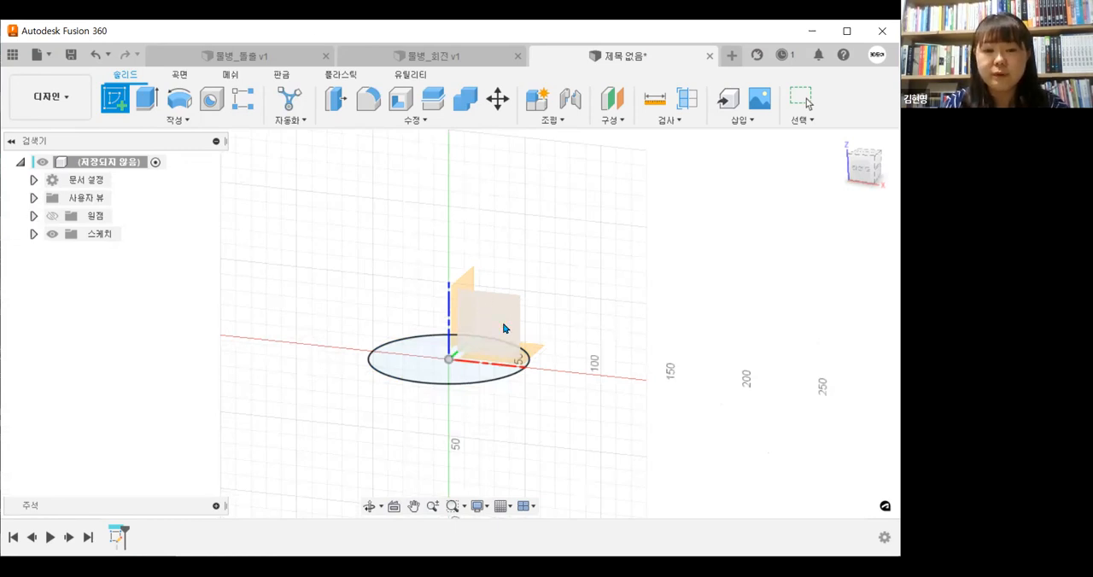
click(503, 328)
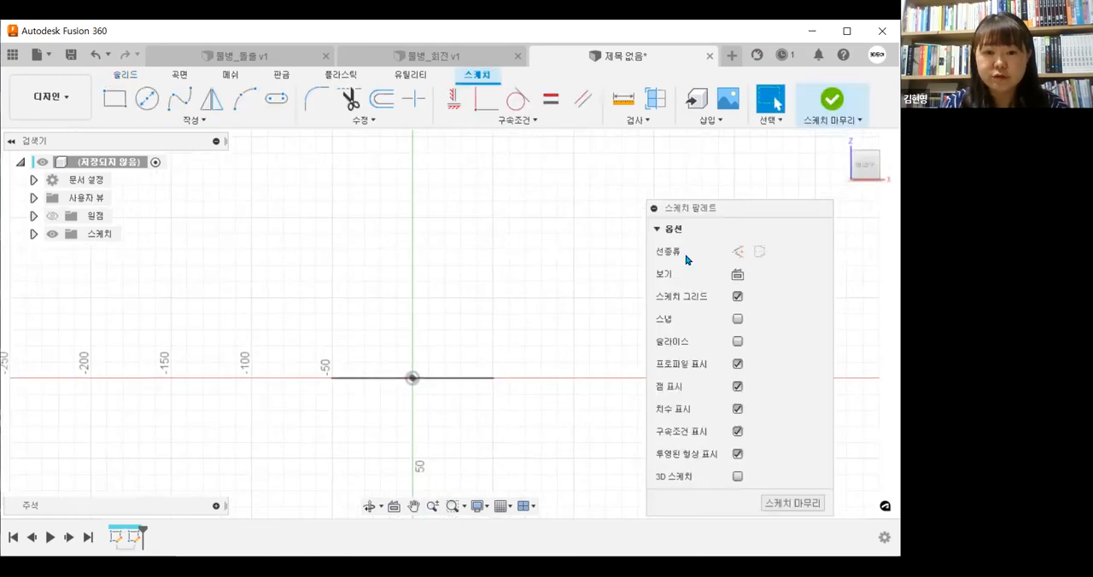
Draw an S-shaped fit point spline with four points, starting at the circle's centre and rising along the vertical axis
middle_drag(444, 339, 397, 322)
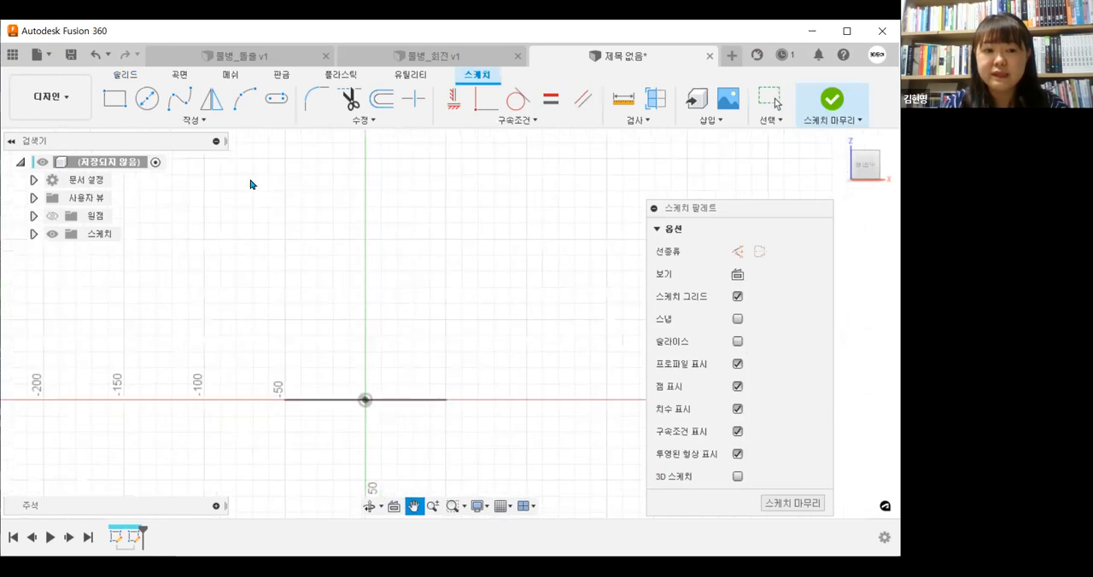
click(180, 109)
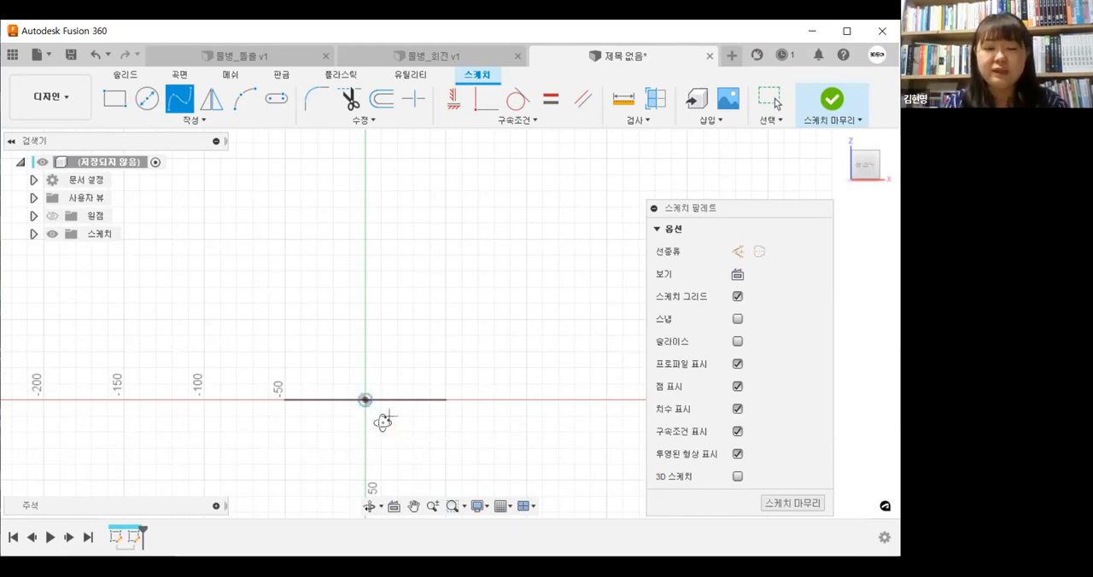
shift+middle_drag(382, 421, 368, 404)
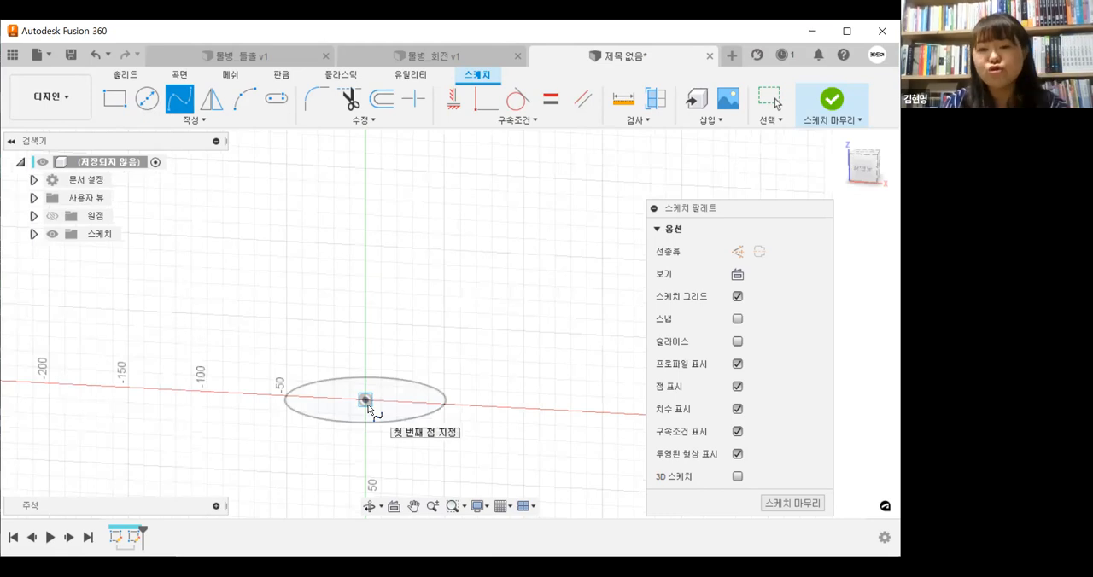
click(869, 175)
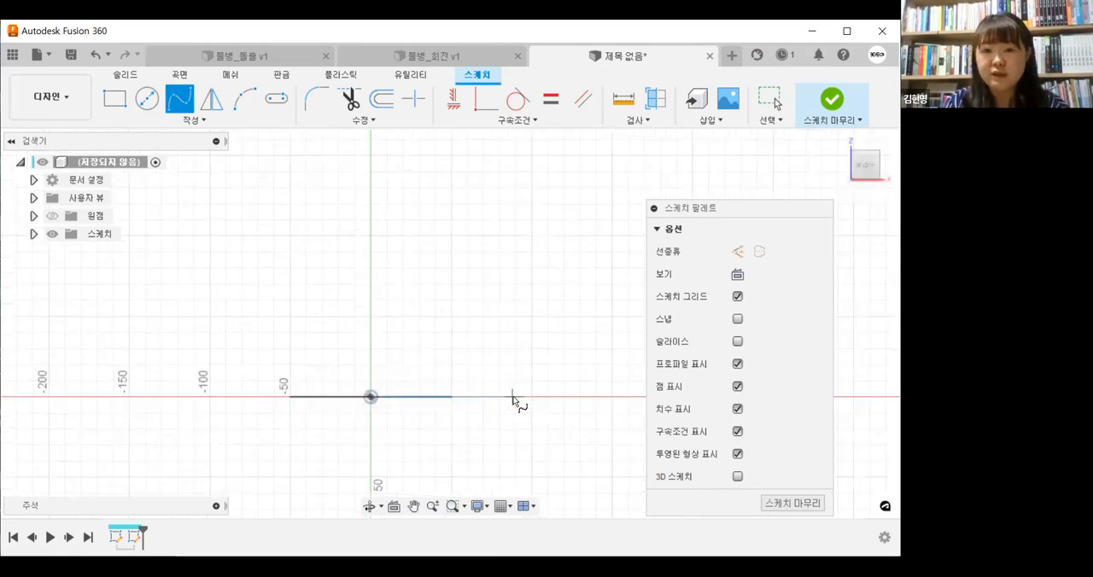
middle_drag(499, 386, 498, 406)
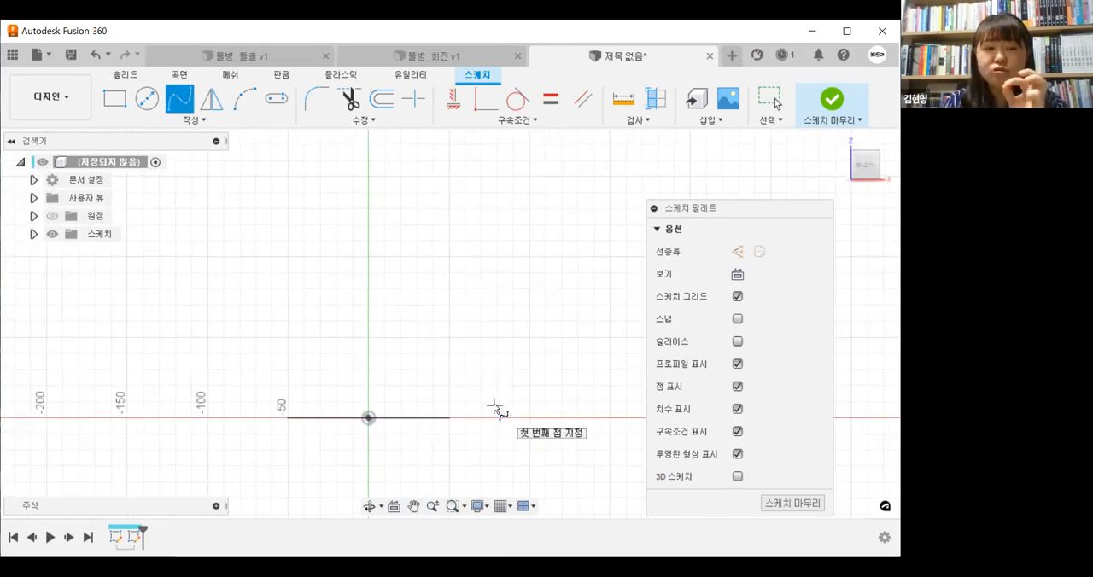
click(369, 418)
click(412, 323)
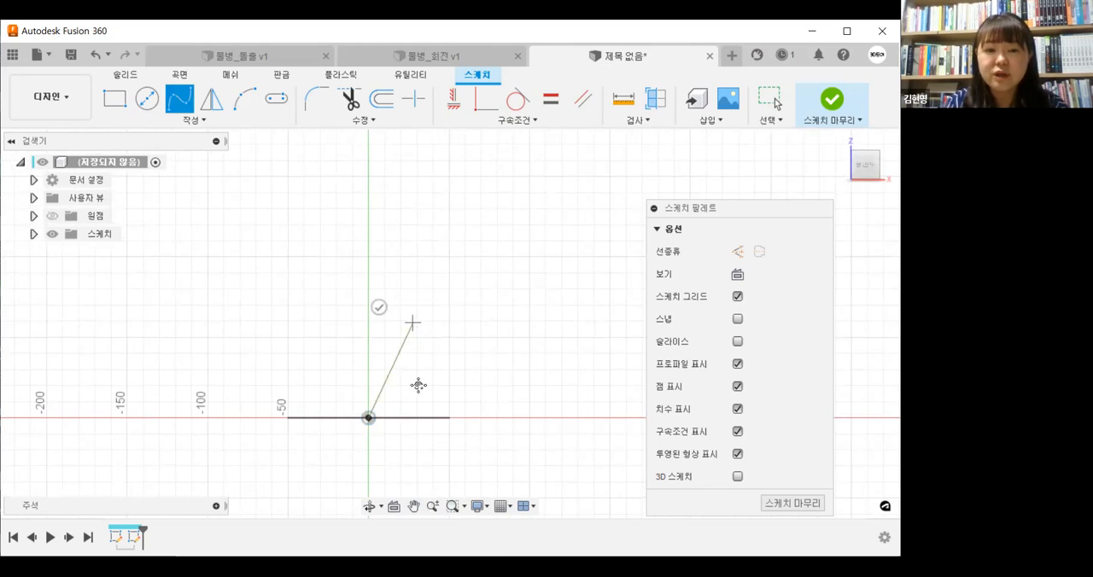
middle_drag(419, 385, 426, 474)
click(376, 324)
click(401, 192)
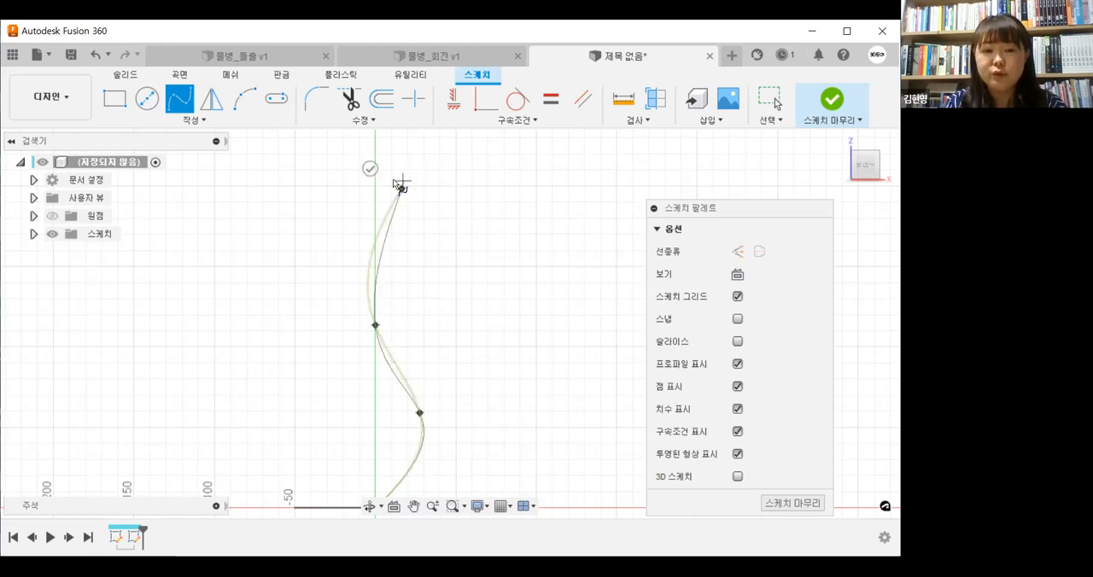
click(370, 168)
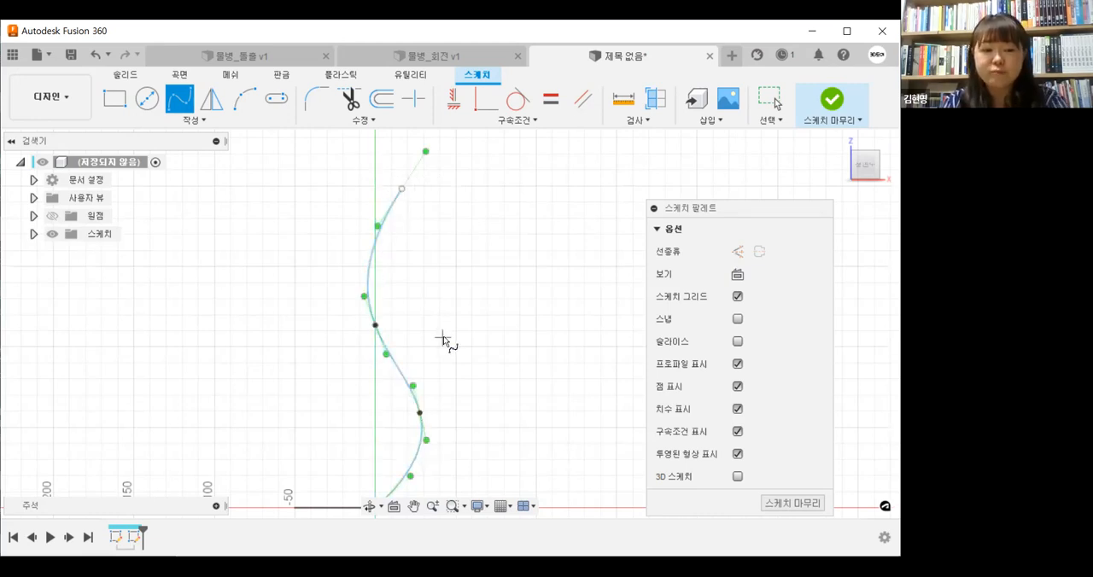
key(Escape)
Reshape the spline into a gentler curve by moving its second fit point closer to the vertical axis
scroll(441, 328, down, 2)
click(467, 361)
click(438, 462)
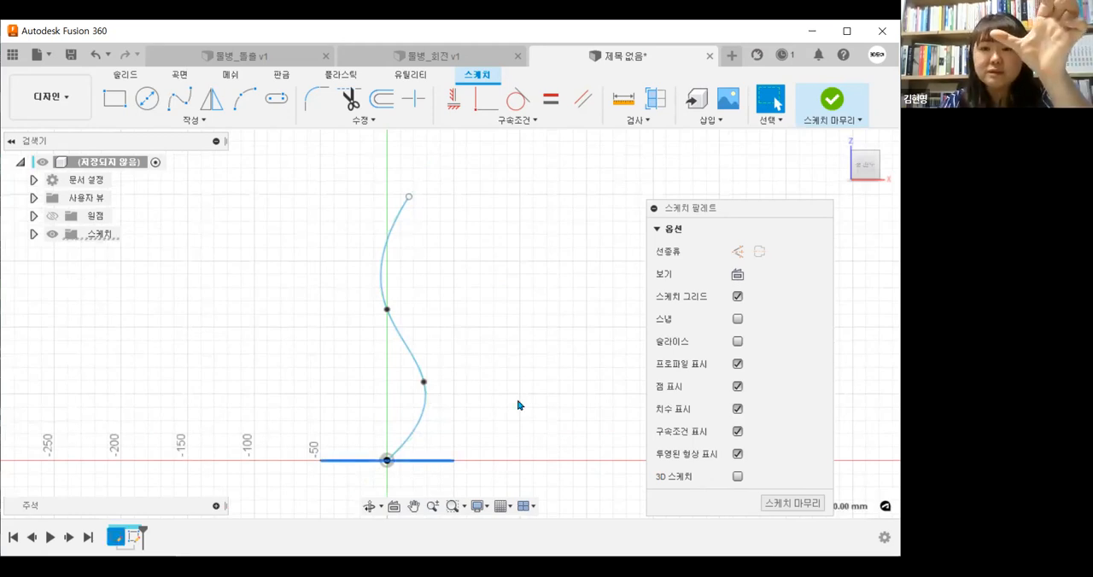
drag(423, 381, 444, 319)
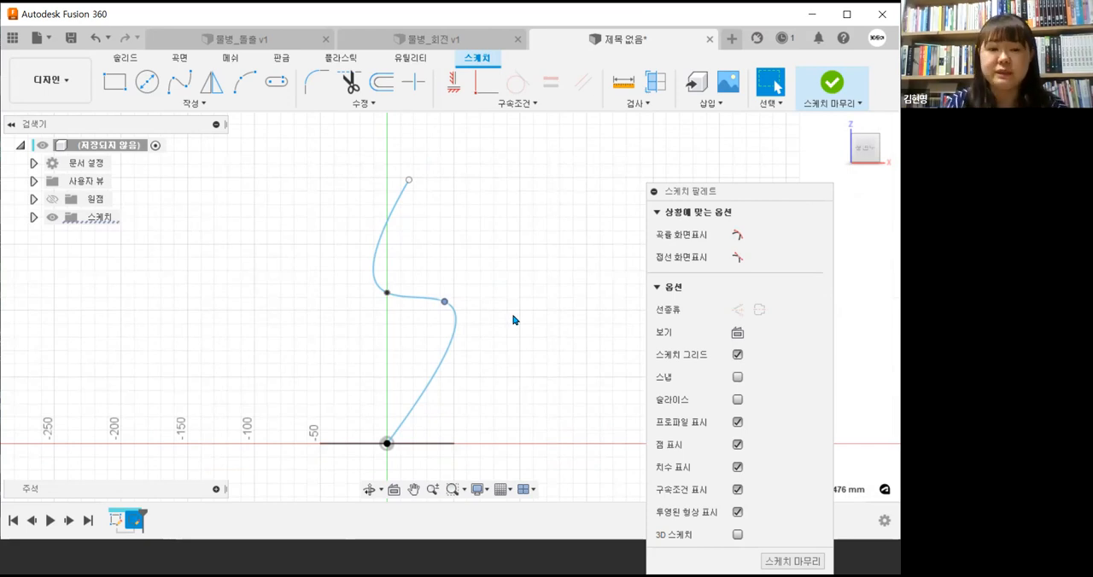
drag(444, 302, 405, 367)
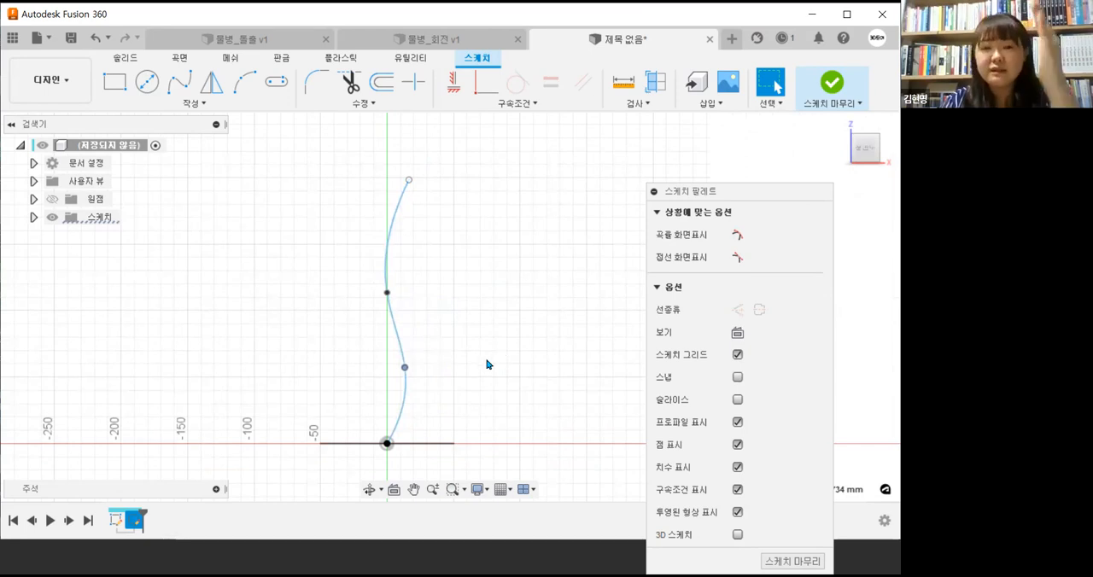
Finish the spline path sketch
click(492, 345)
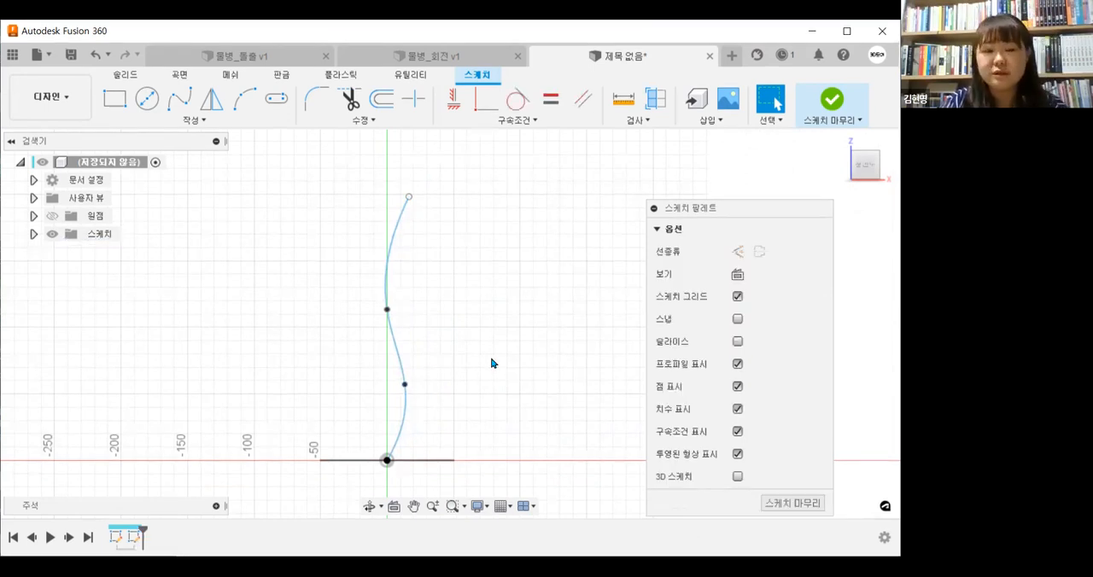
shift+middle_drag(492, 363, 478, 382)
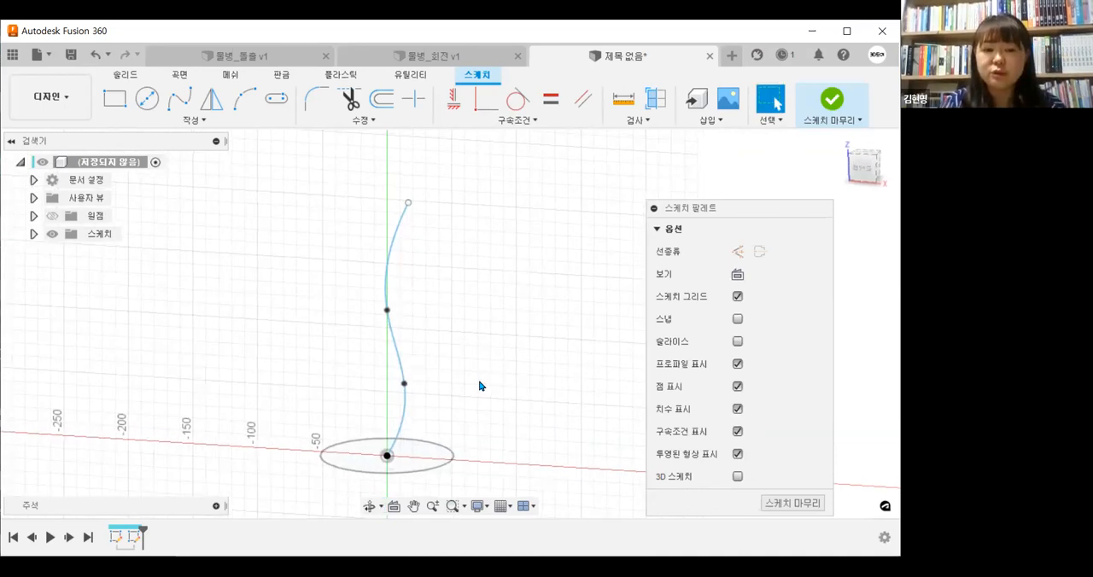
click(826, 116)
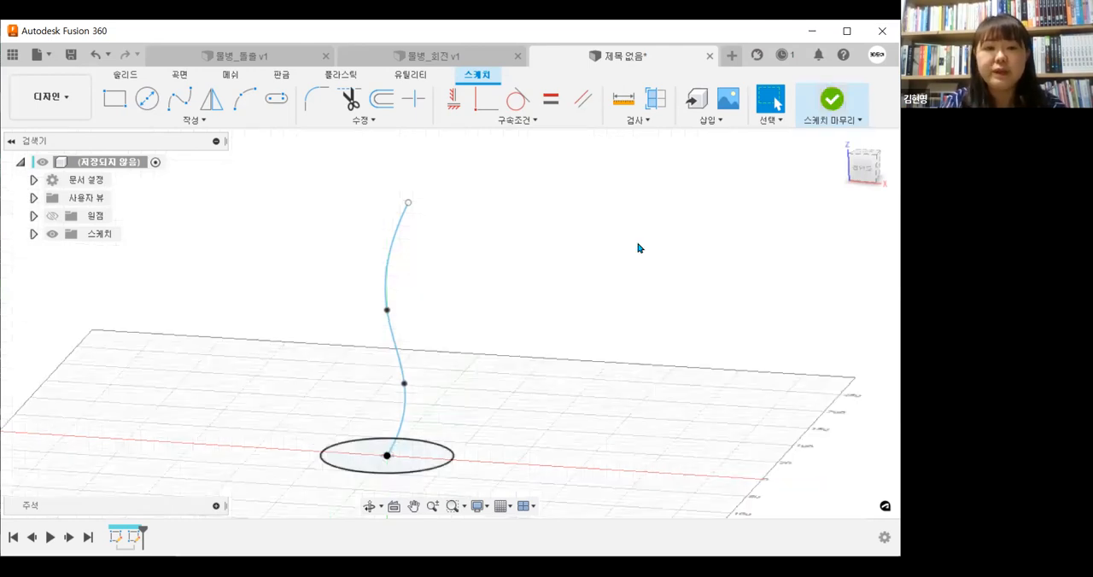
Examine which sketch entries in the design tree and timeline belong to the circle profile and the spline path
click(33, 234)
click(117, 274)
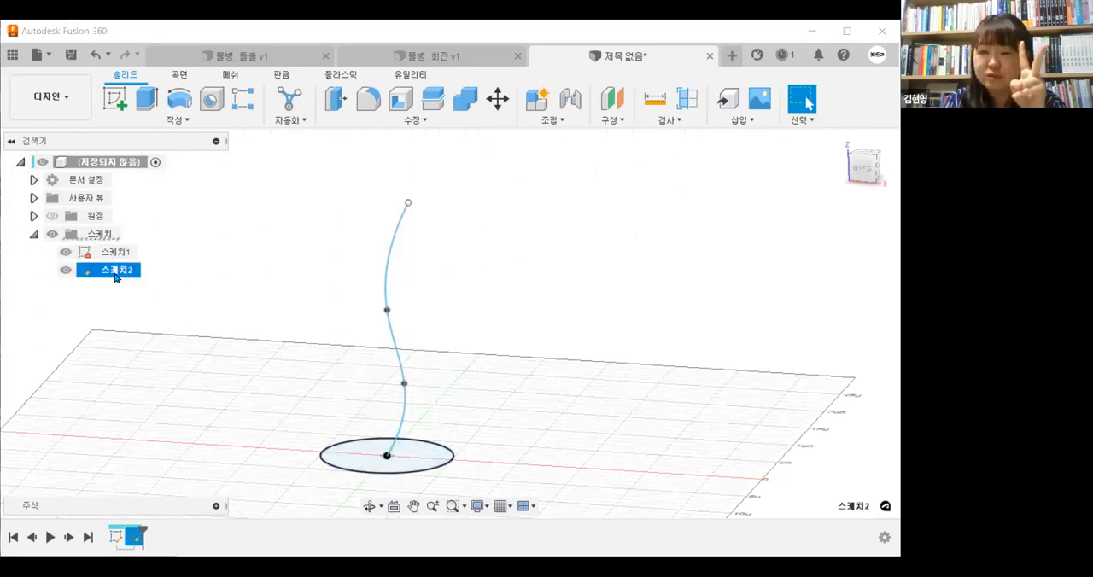
click(172, 267)
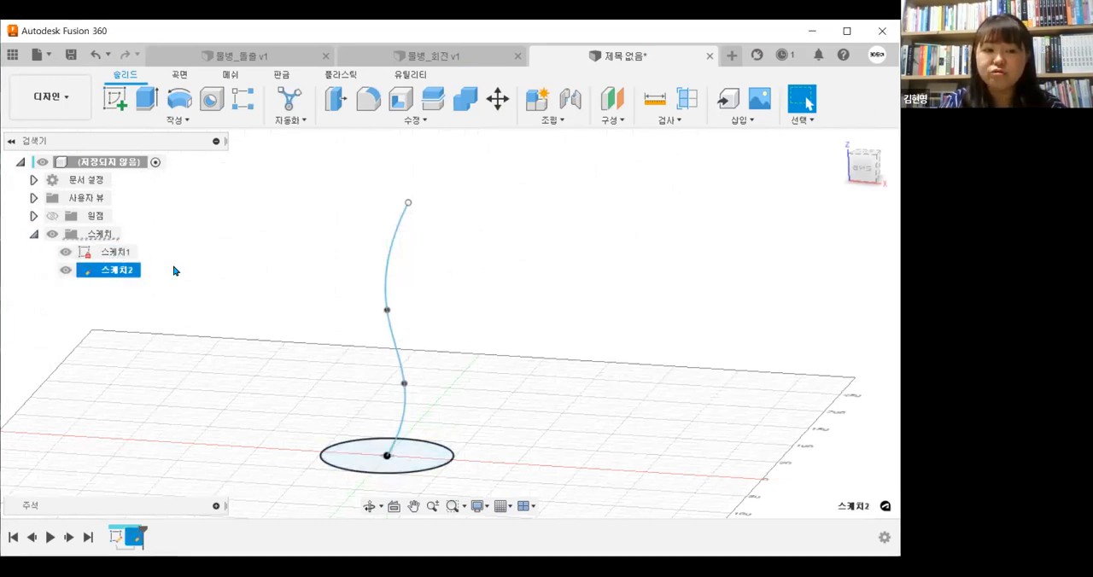
click(118, 538)
click(131, 540)
click(119, 539)
click(132, 540)
click(120, 540)
click(131, 539)
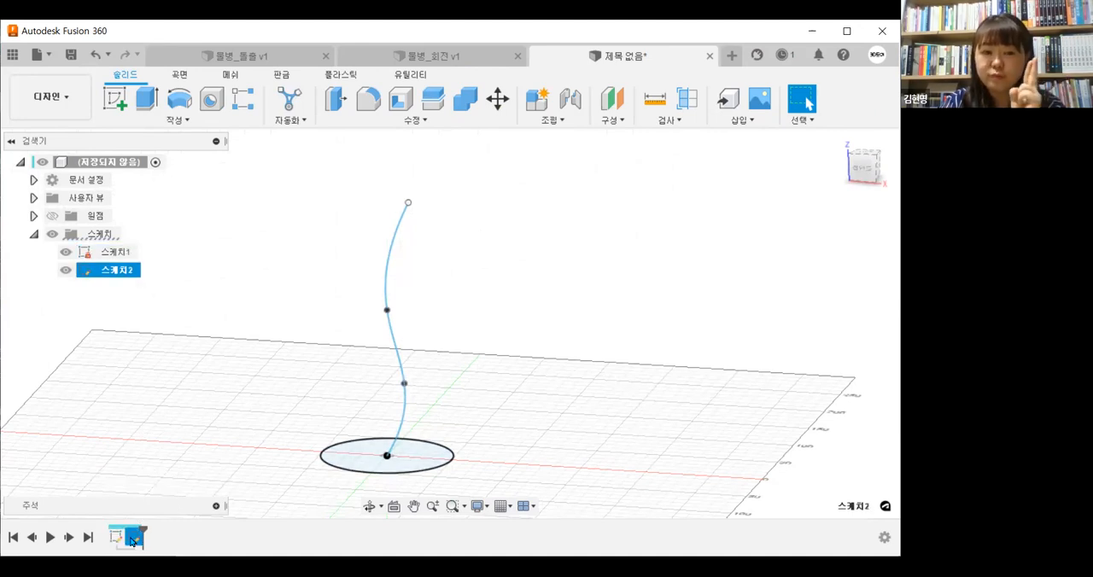
mouse_move(555, 321)
shift+middle_down()
mouse_move(551, 401)
mouse_move(532, 431)
mouse_move(534, 402)
shift+middle_up()
click(189, 123)
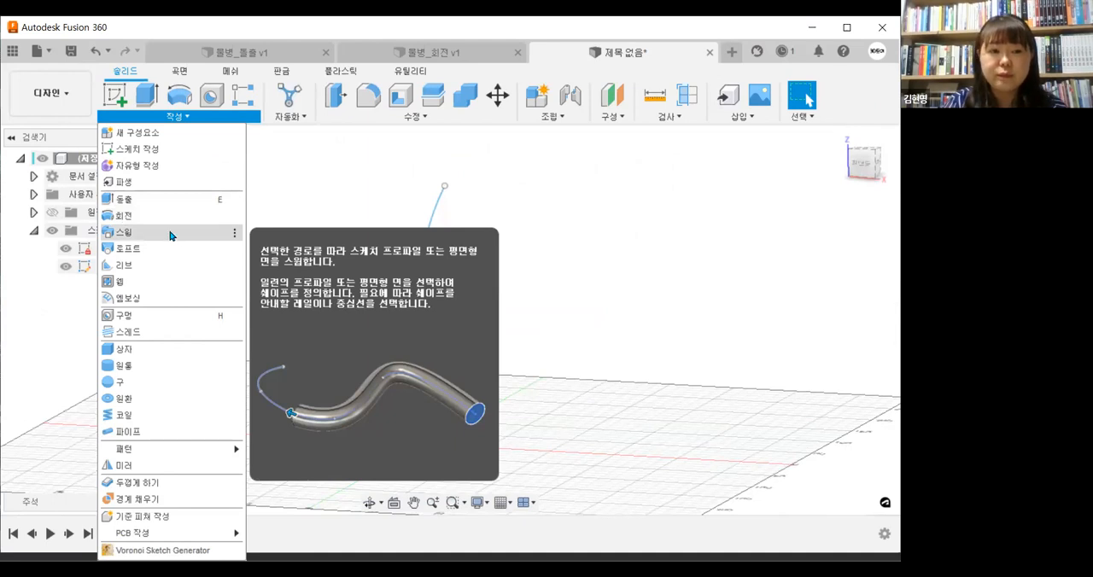
click(171, 236)
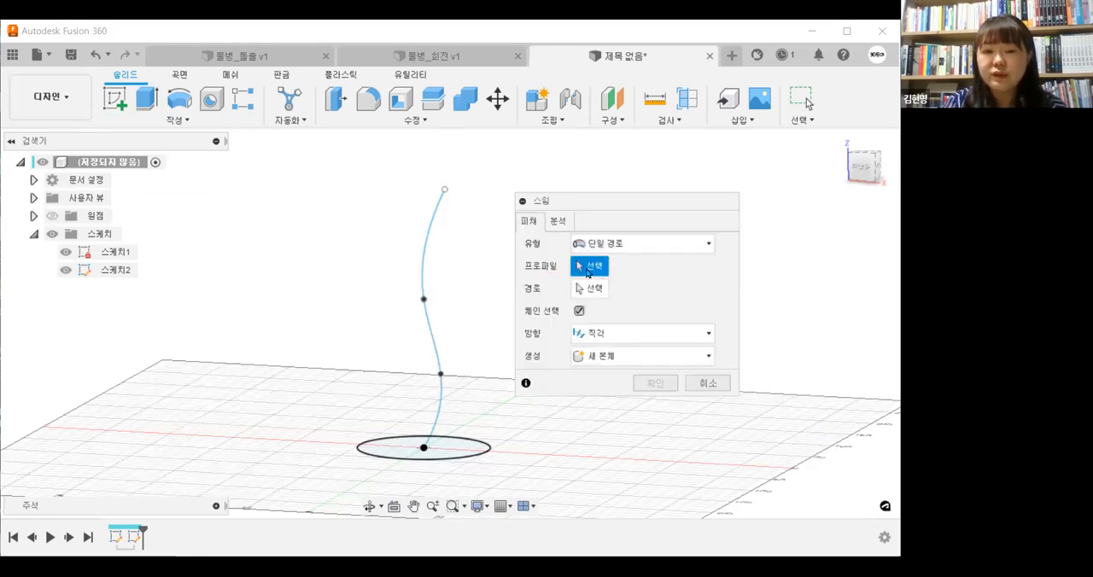
click(483, 451)
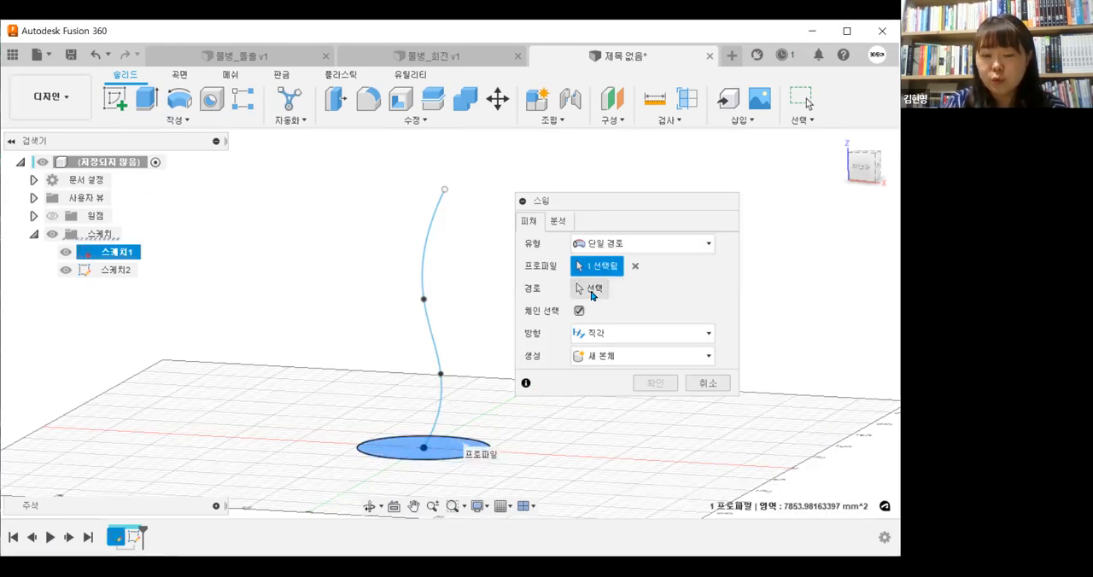
click(591, 290)
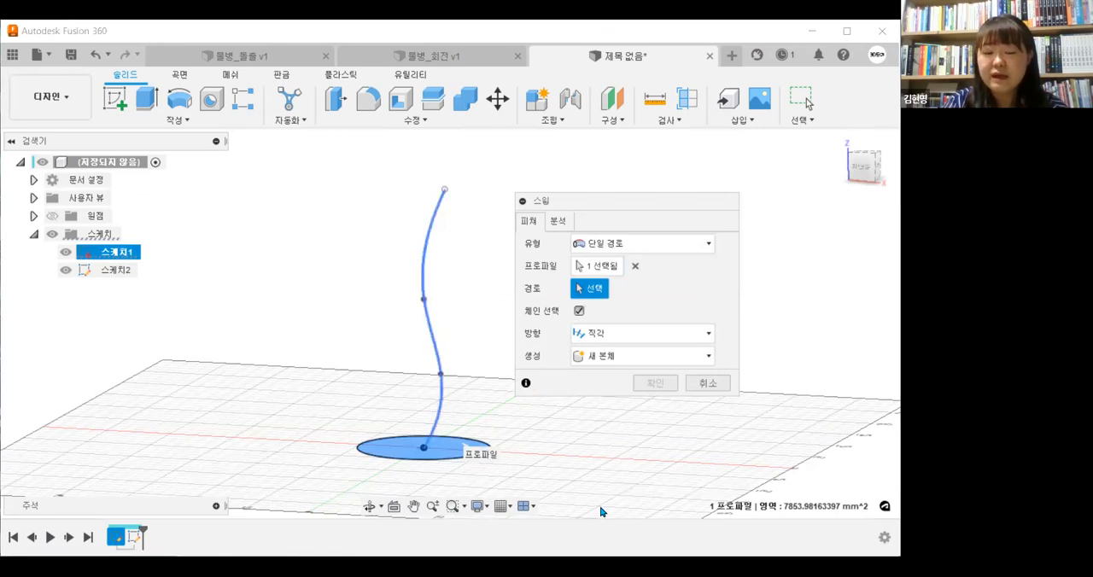
middle_drag(370, 484, 350, 483)
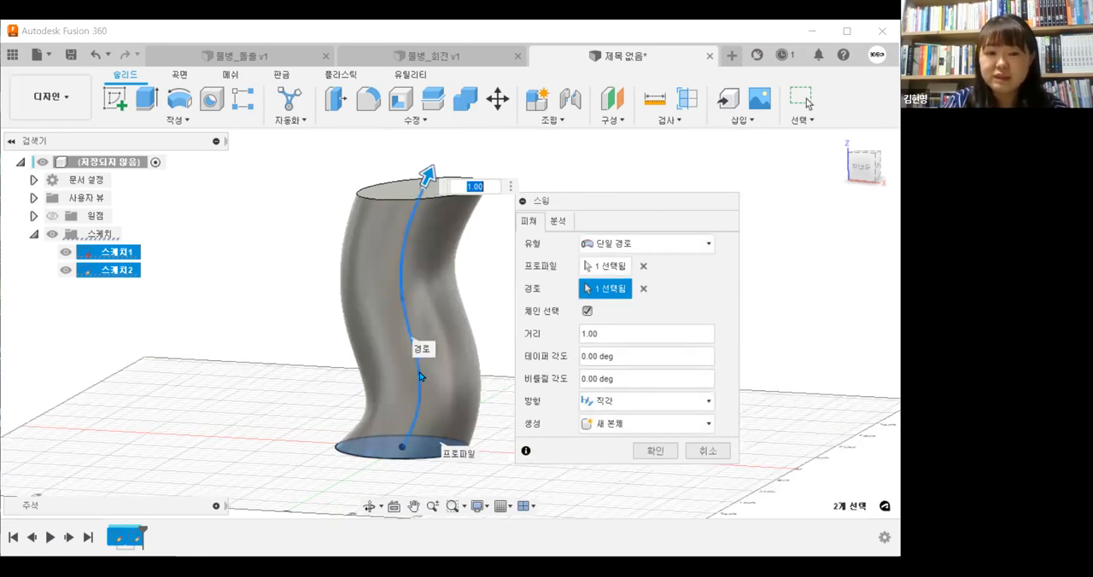
click(702, 378)
Move the spline's second fit point farther from the vertical axis and start a single-path Sweep with the circle as profile and the spline as path
drag(418, 373, 465, 349)
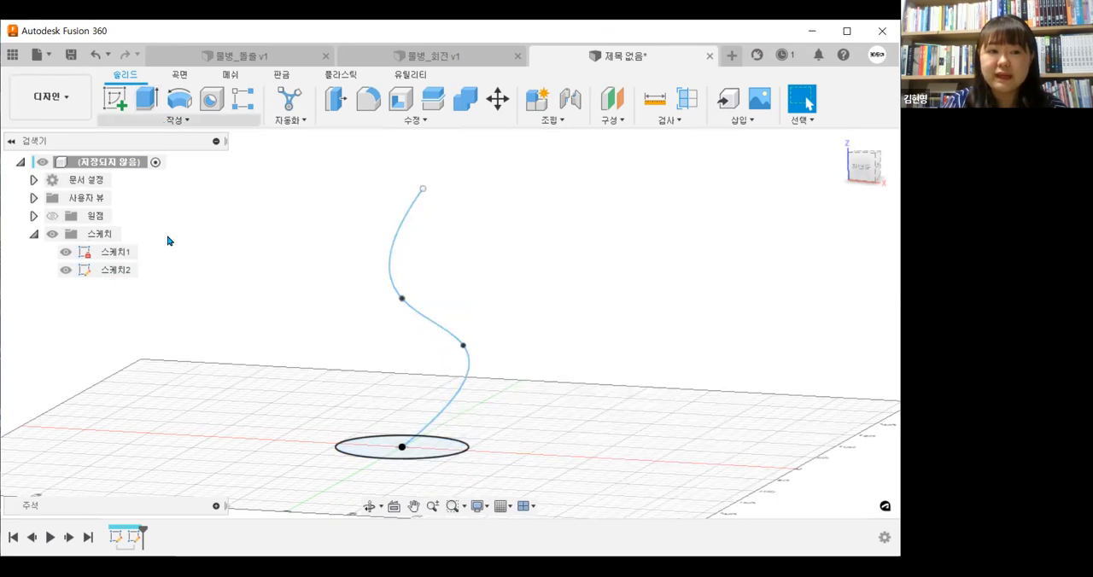
click(176, 120)
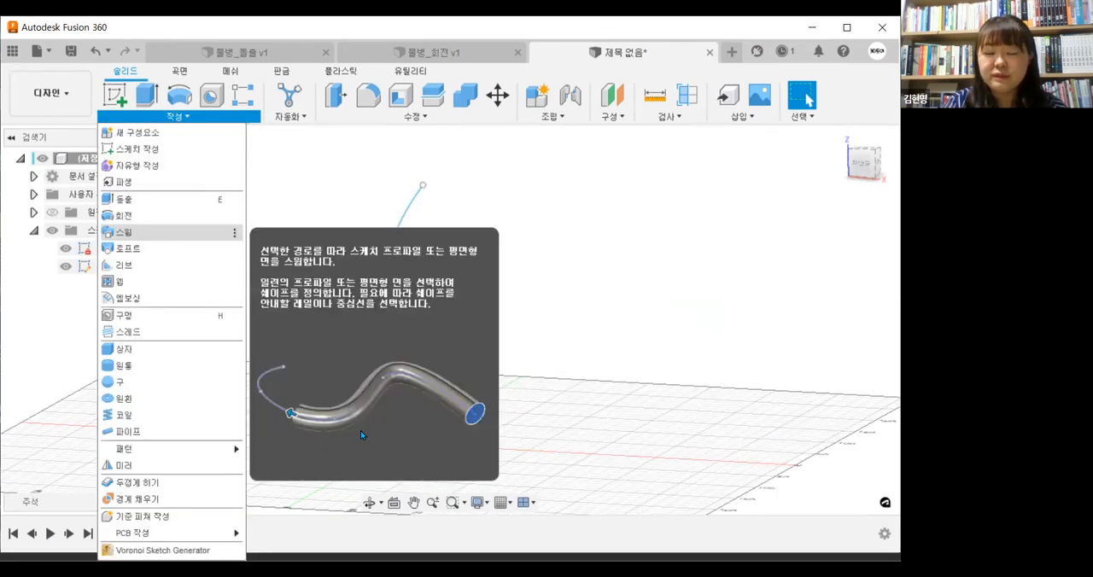
click(124, 232)
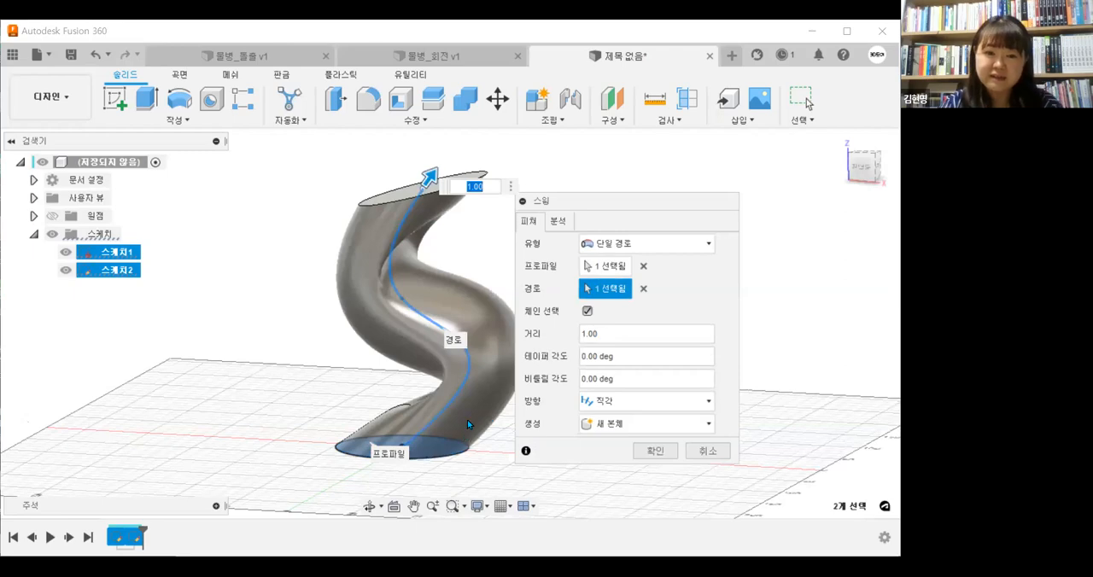
mouse_move(468, 416)
shift+middle_down()
mouse_move(519, 444)
mouse_move(538, 408)
mouse_move(515, 393)
mouse_move(489, 413)
shift+middle_up()
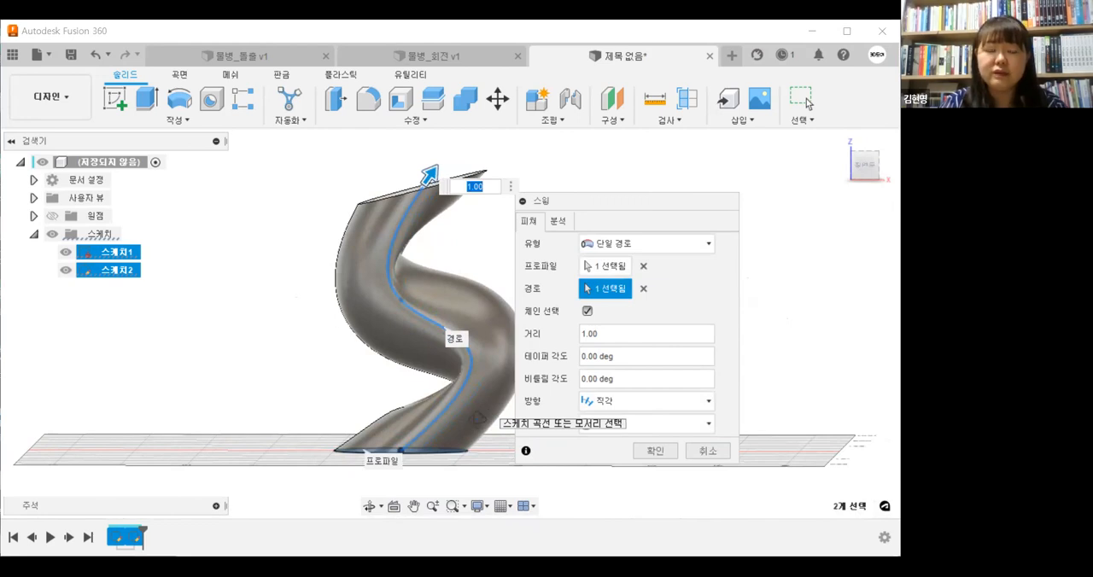
shift+middle_drag(478, 425, 484, 415)
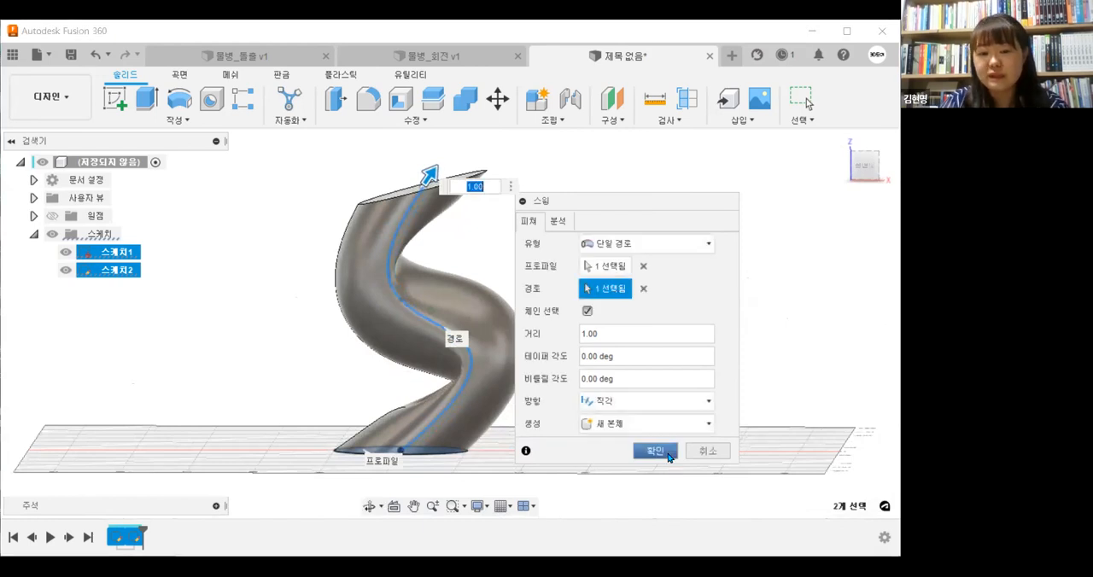
Preview the sweep with parallel orientation, restore perpendicular orientation, and create it as a new body
click(648, 401)
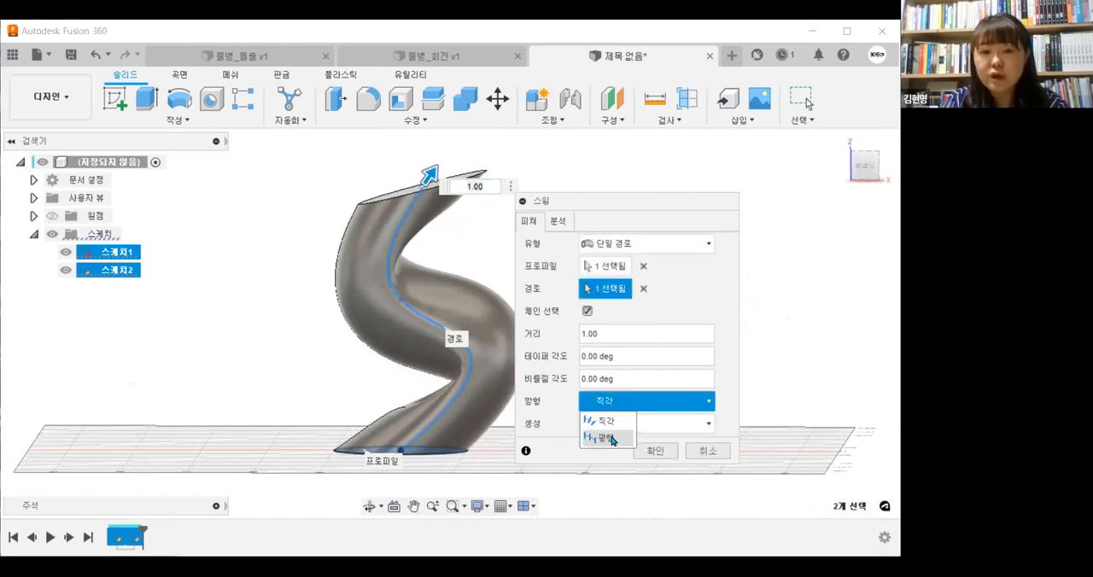
click(607, 438)
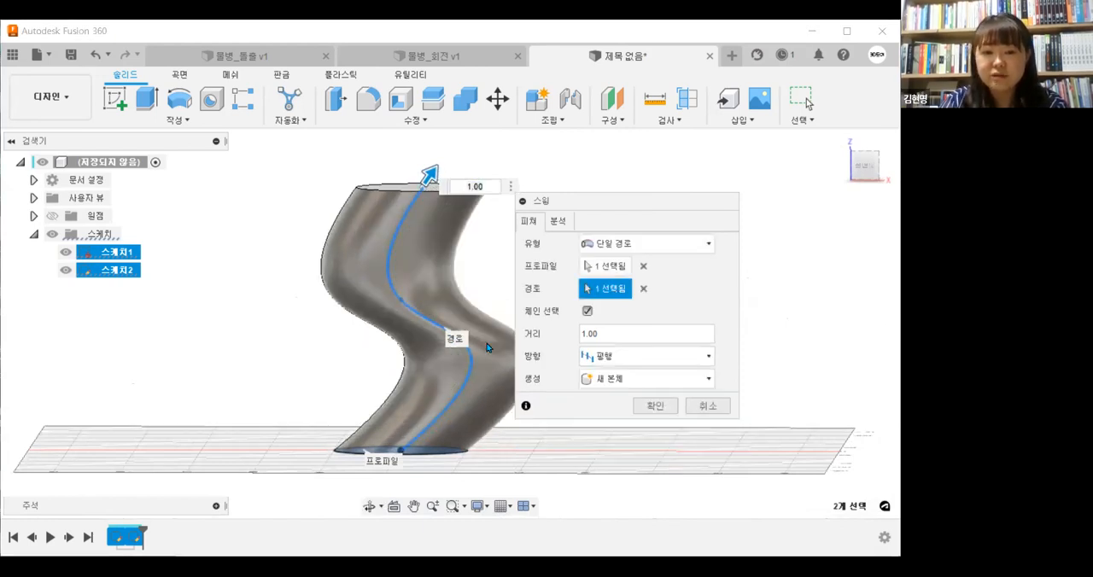
click(658, 356)
click(435, 256)
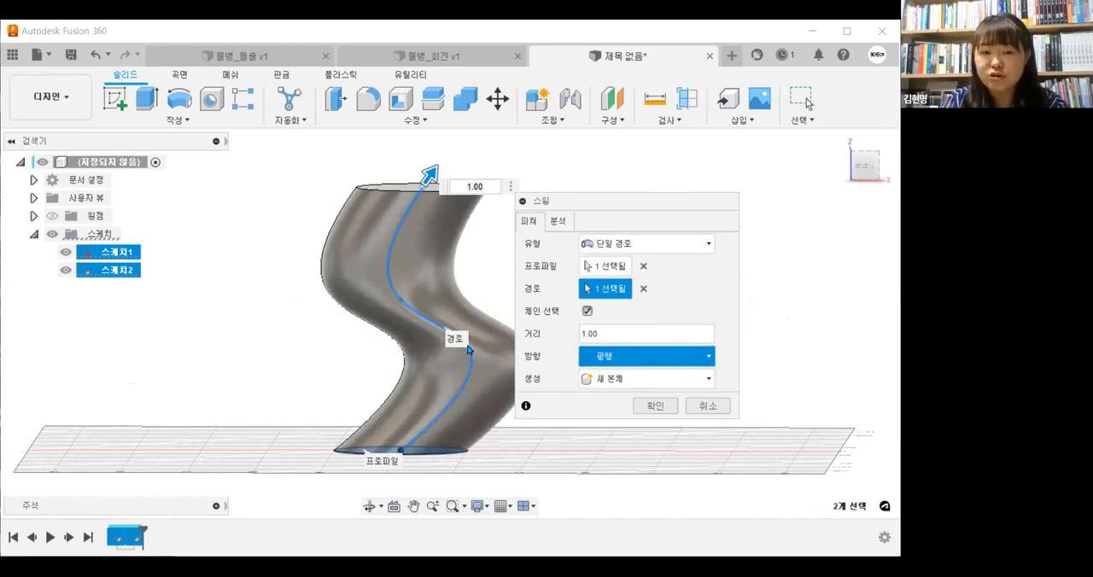
key(Up)
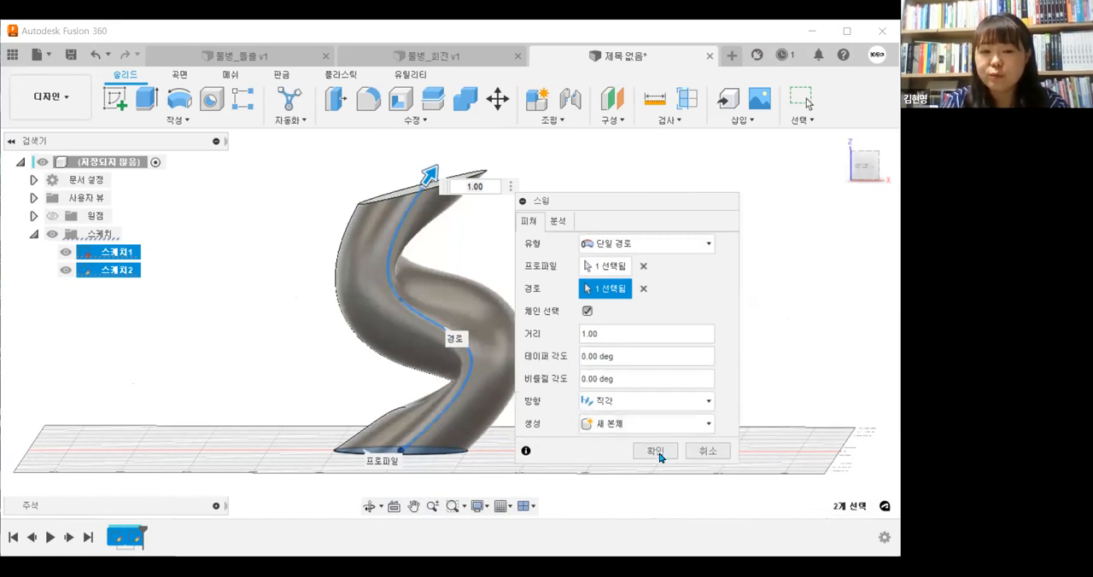
click(656, 451)
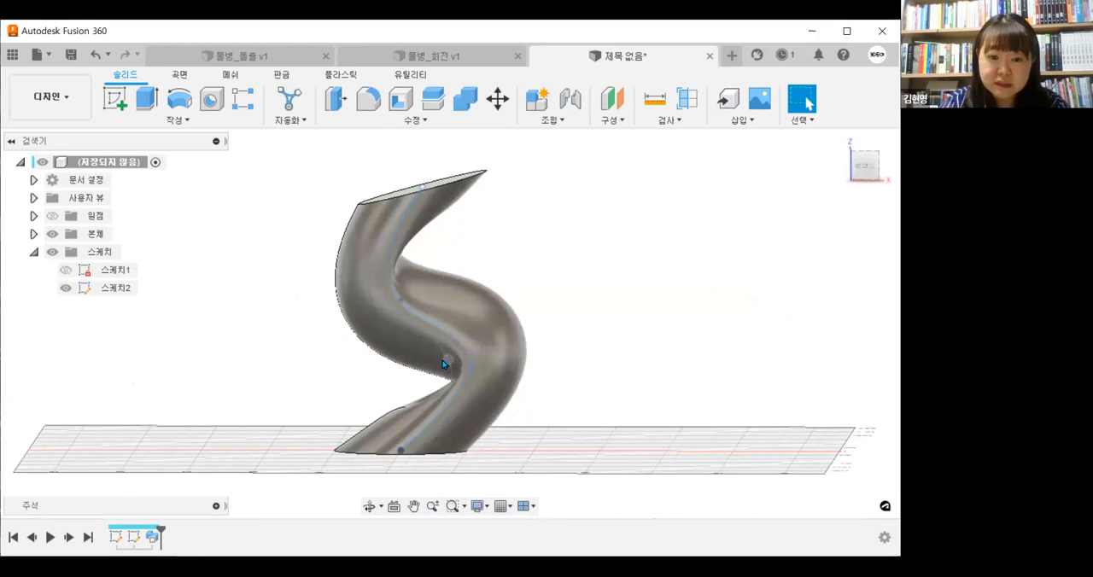
Straighten the swept body by raising the spline's third fit point and moving its top end point above the circle's centre
drag(401, 301, 400, 271)
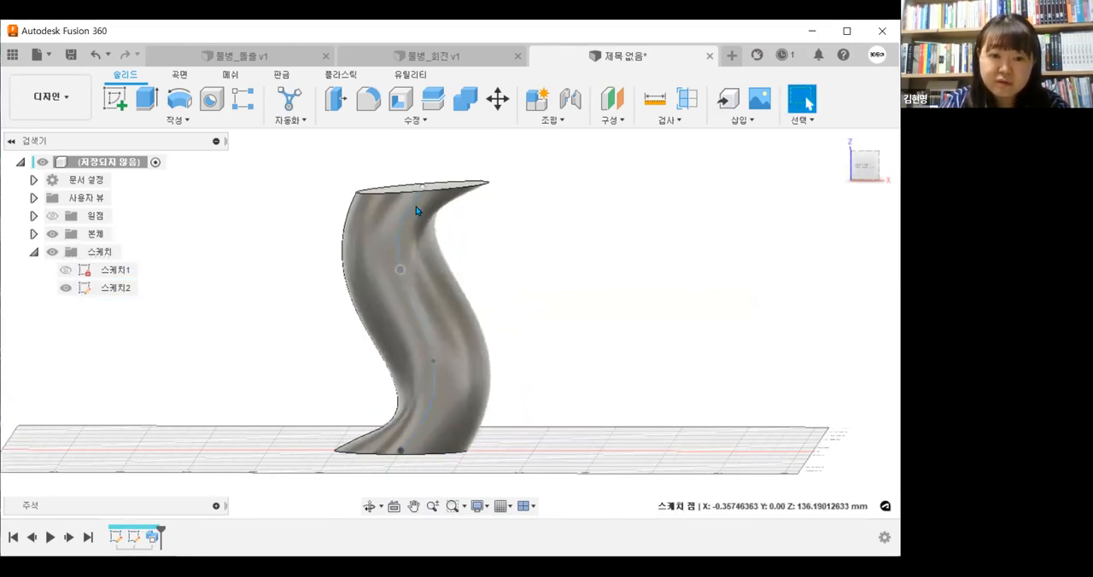
drag(421, 186, 401, 182)
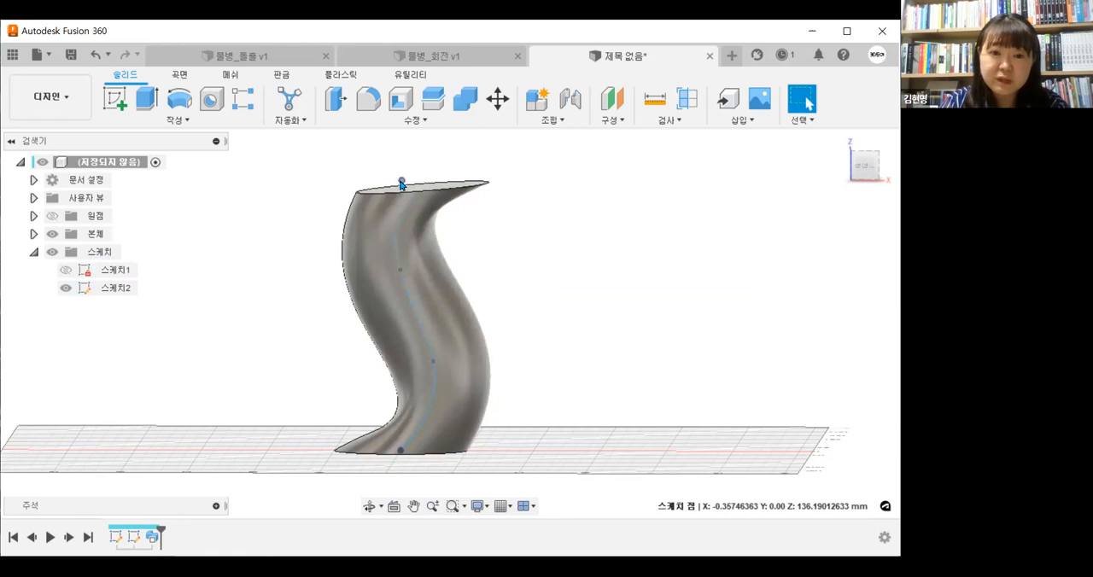
shift+middle_drag(546, 312, 541, 365)
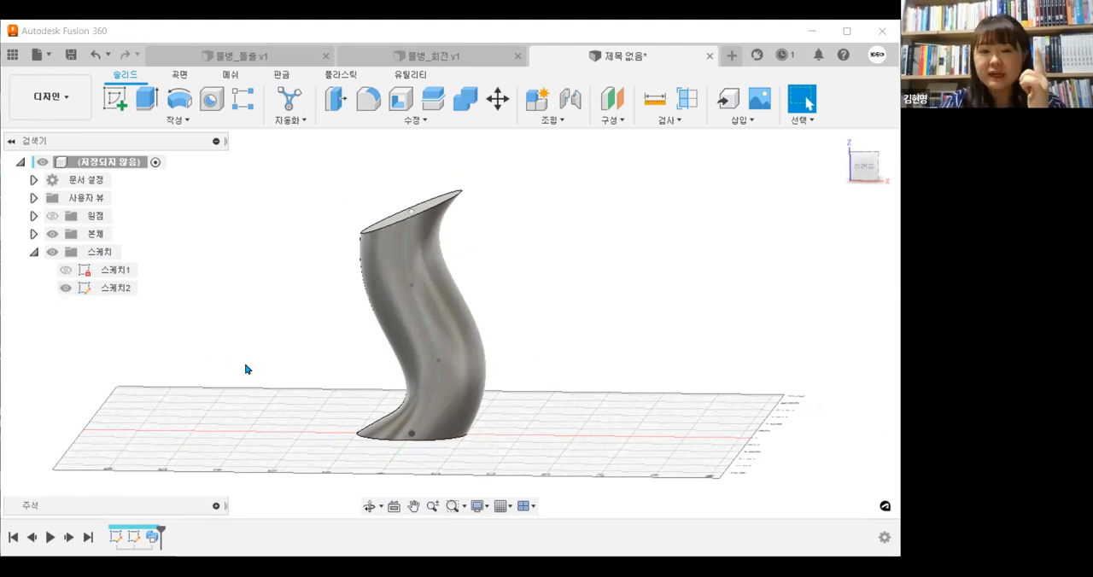
middle_drag(246, 365, 245, 381)
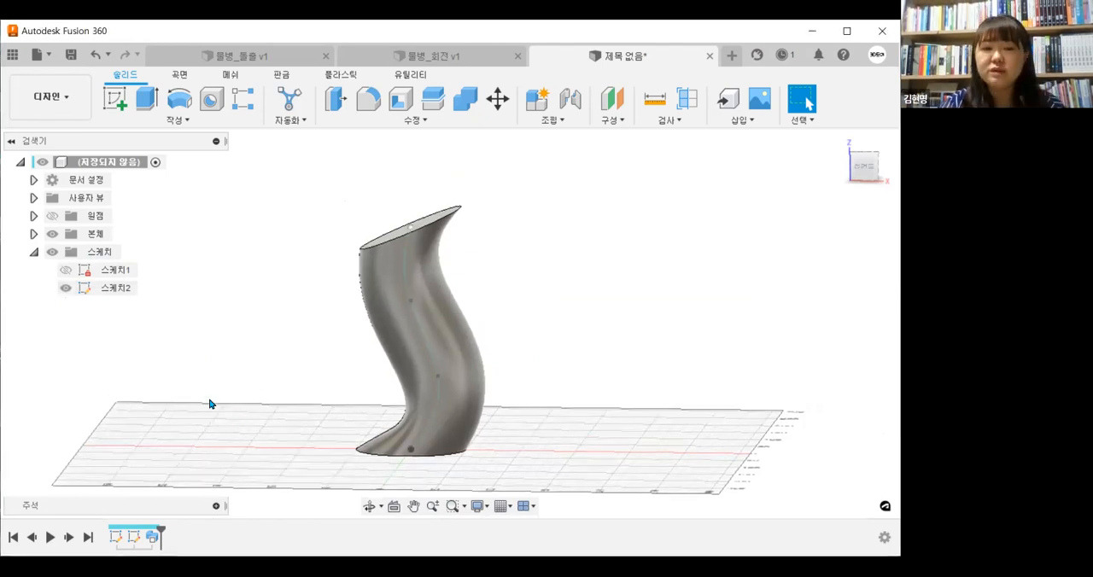
Open the sweep feature for editing and try taper angles of 10, 4 and 5 degrees
right_click(152, 541)
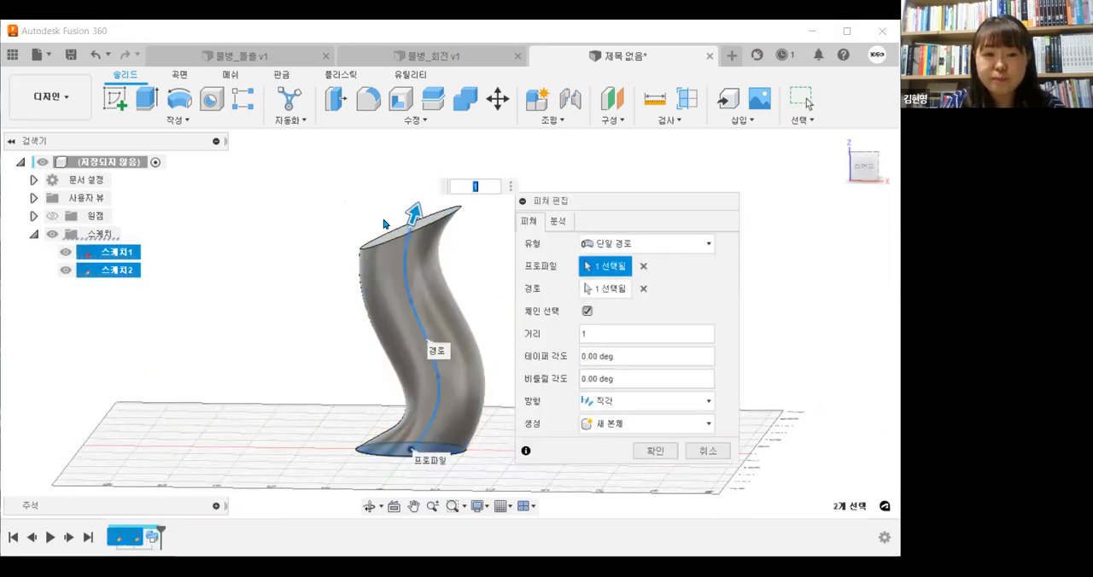
click(628, 360)
text(10)
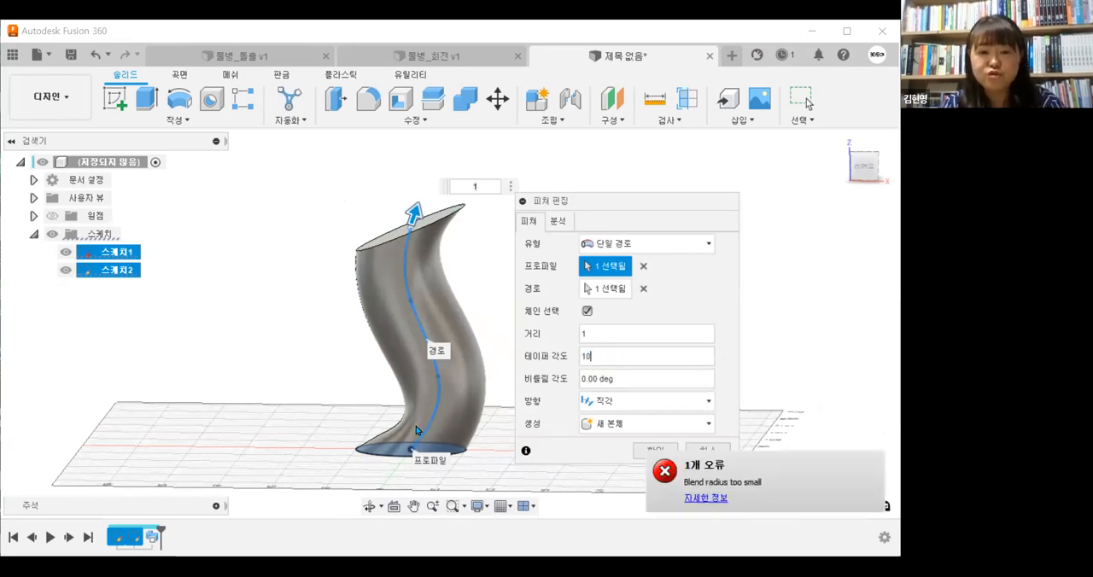
drag(618, 354, 546, 362)
text(4)
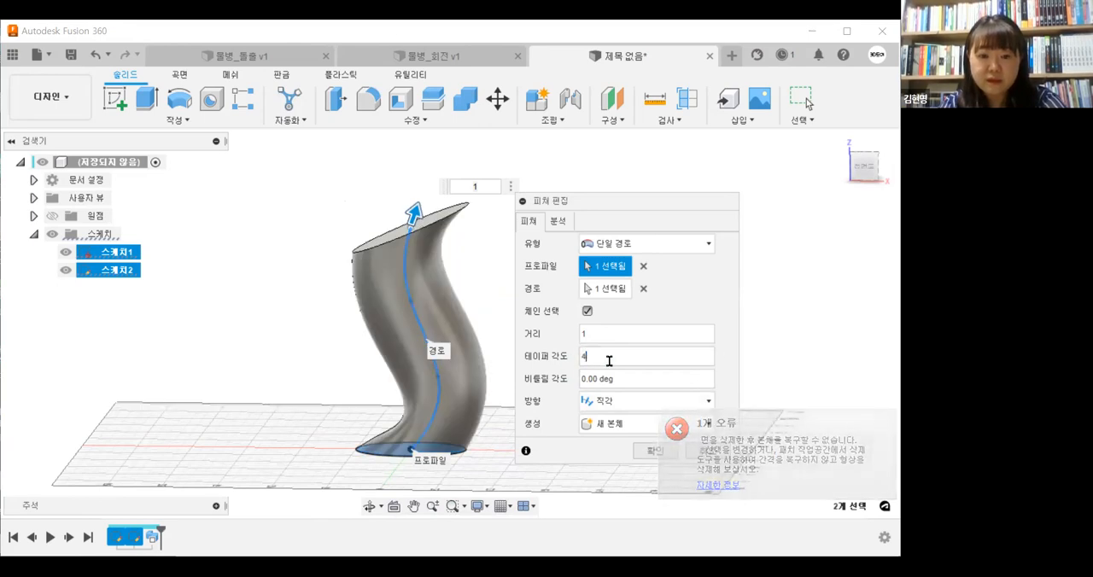
drag(608, 360, 572, 364)
text(5)
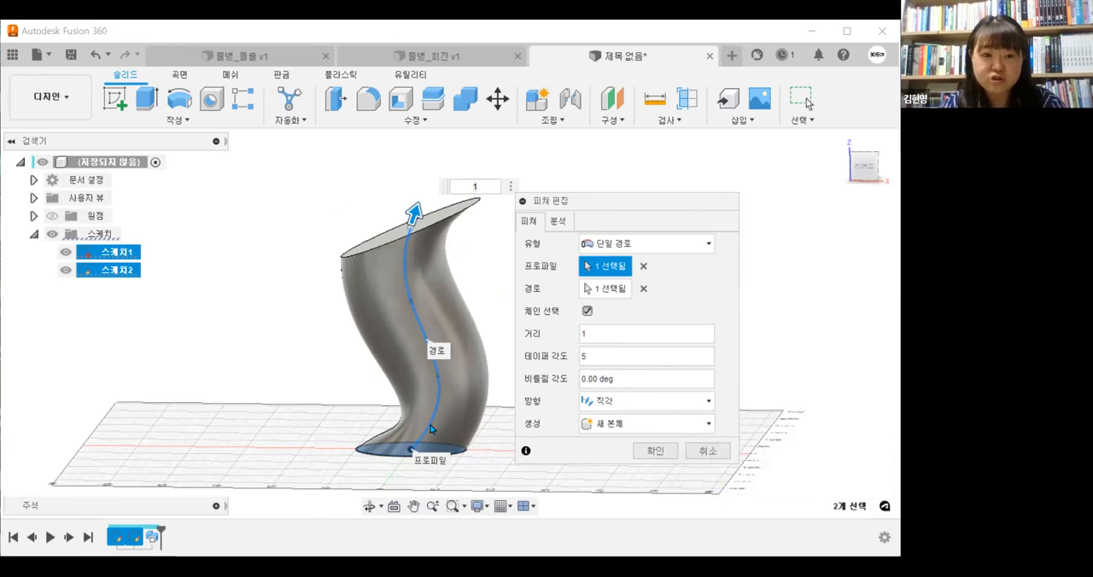
scroll(483, 428, up, 1)
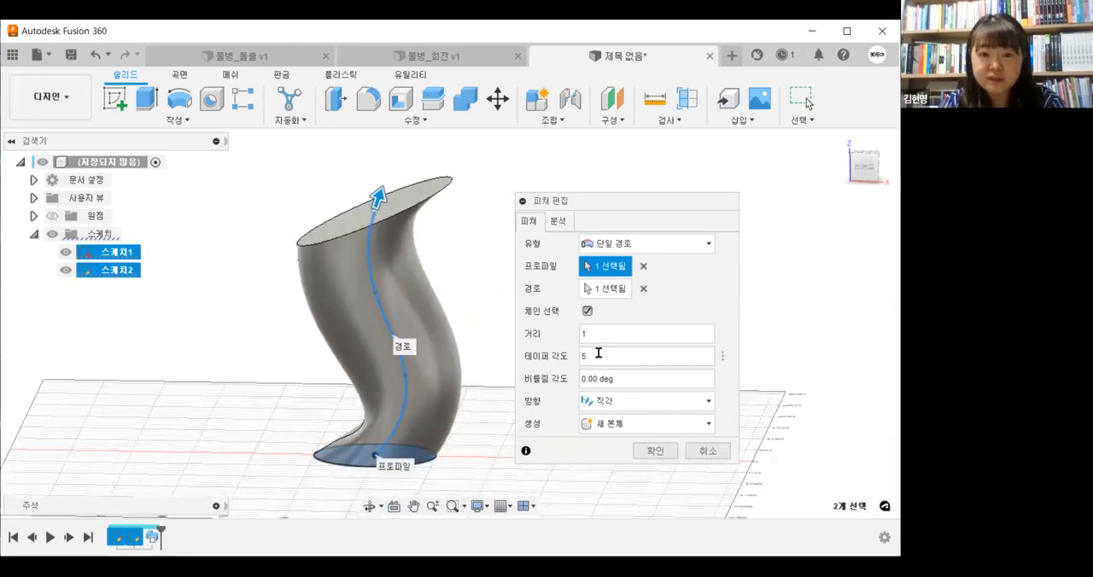
Set the sweep's taper angle to 8 degrees and apply the feature edit
drag(598, 353, 570, 362)
text(6)
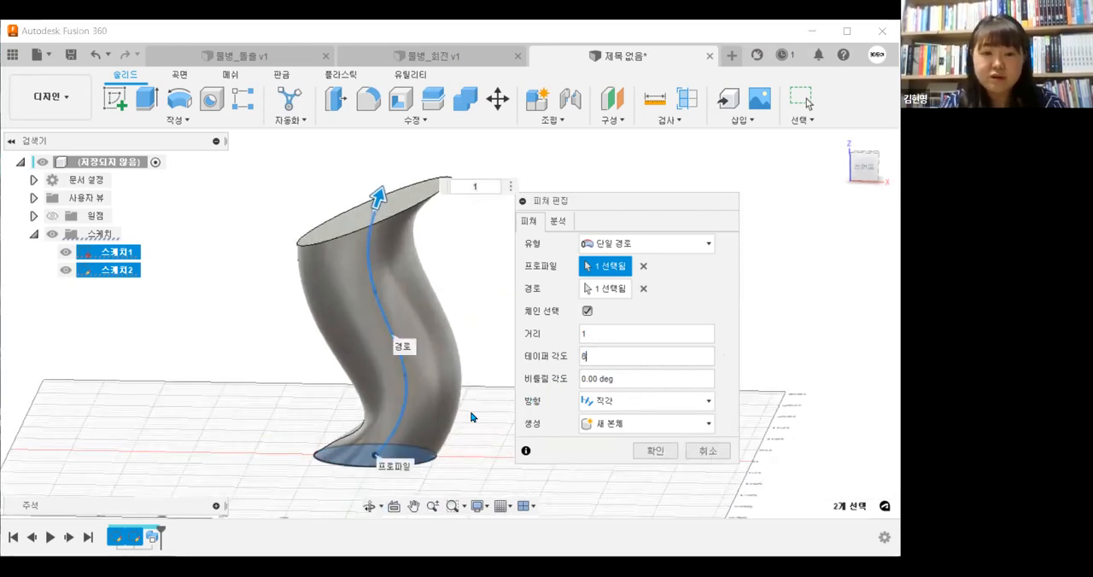
key(BackSpace)
text(8)
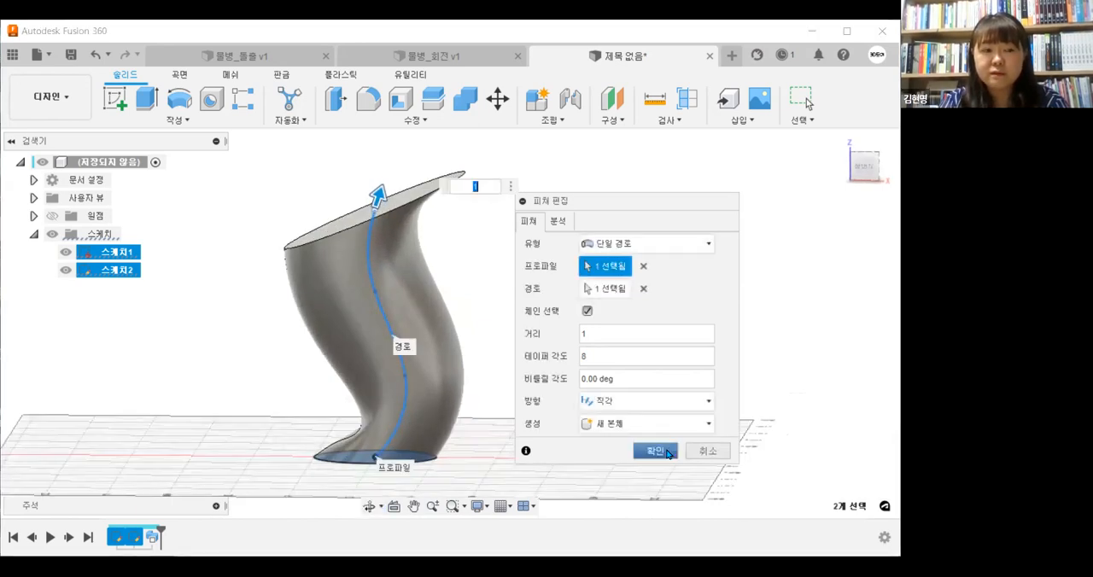
key(Return)
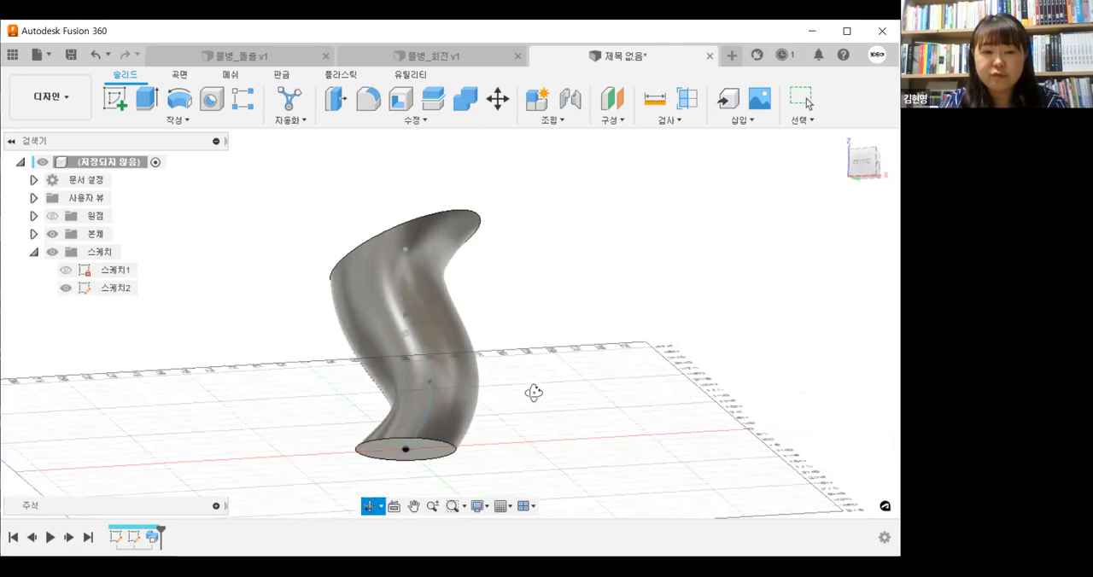
Move the spline's second fit point closer to the vertical axis to soften the tapered body's lower bend
drag(545, 444, 541, 419)
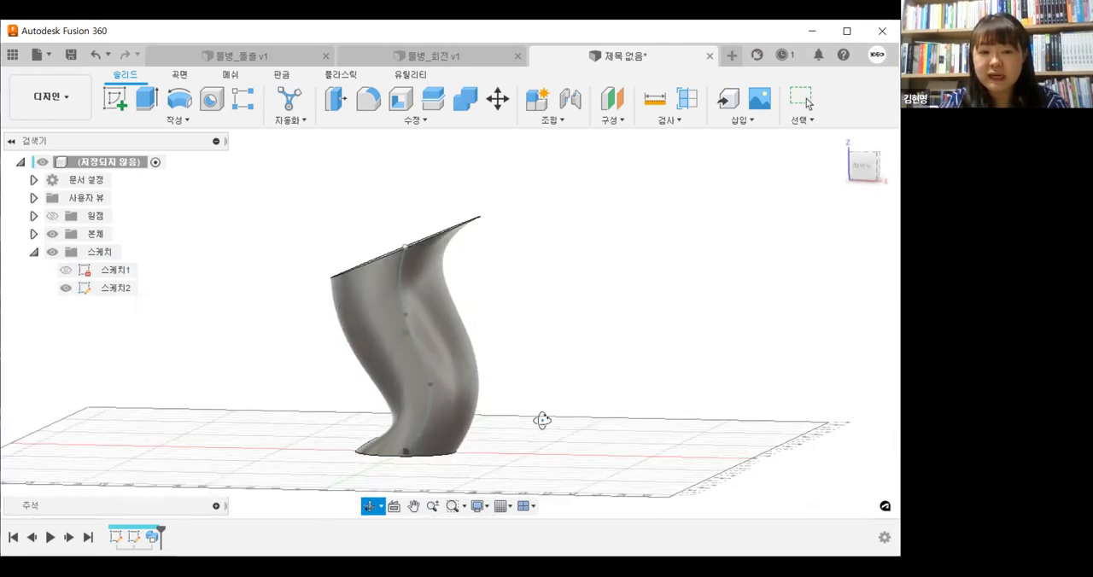
key(Escape)
drag(433, 386, 417, 381)
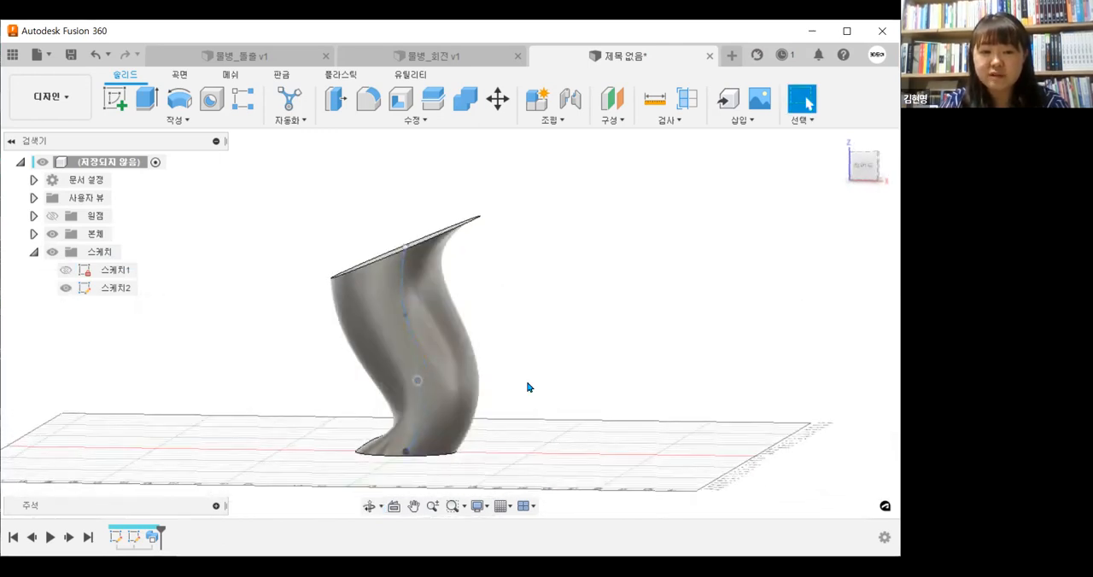
Raise the spline's top end point slightly and set the sweep's taper angle to 10 degrees
middle_drag(550, 381, 561, 397)
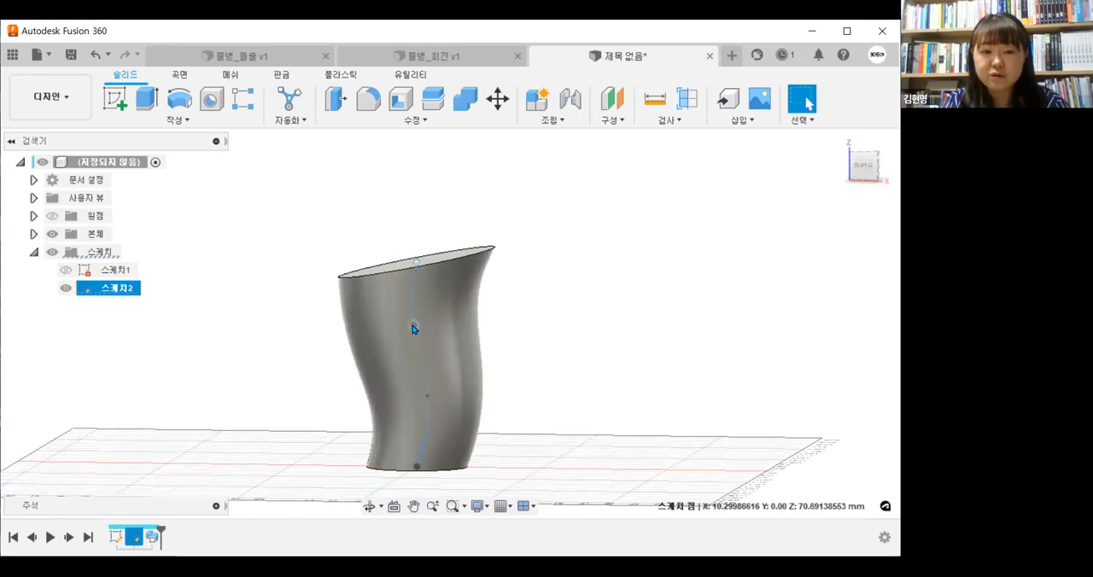
drag(417, 258, 416, 241)
mouse_move(609, 316)
middle_down()
mouse_move(615, 292)
mouse_move(629, 368)
mouse_move(622, 426)
mouse_move(587, 343)
mouse_move(578, 261)
mouse_move(597, 251)
mouse_move(654, 315)
mouse_move(543, 379)
mouse_move(546, 410)
mouse_move(601, 277)
mouse_move(609, 308)
mouse_move(593, 312)
middle_up()
scroll(614, 291, down, 1)
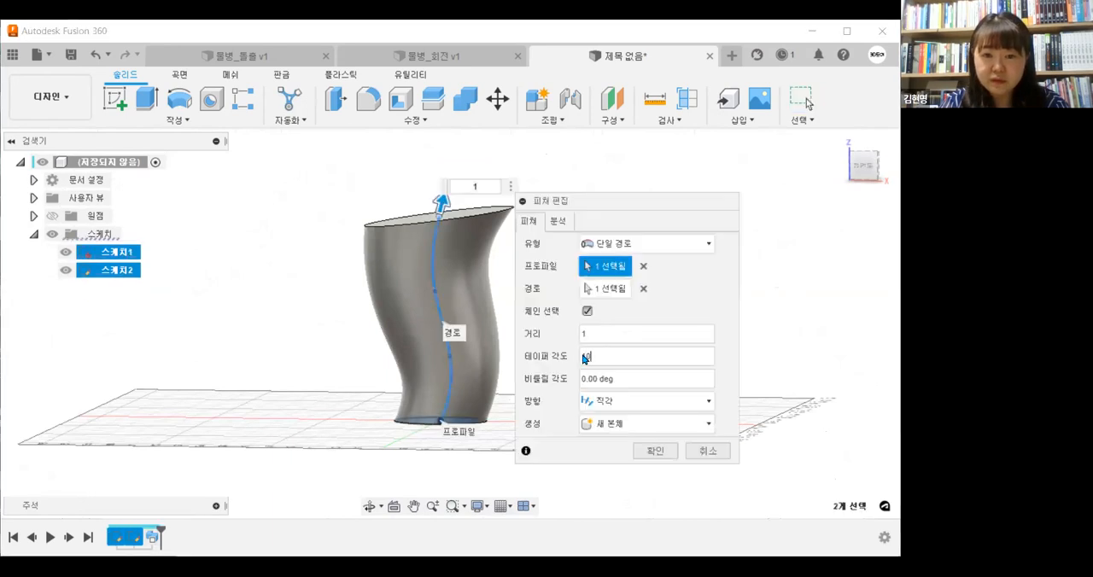
click(655, 452)
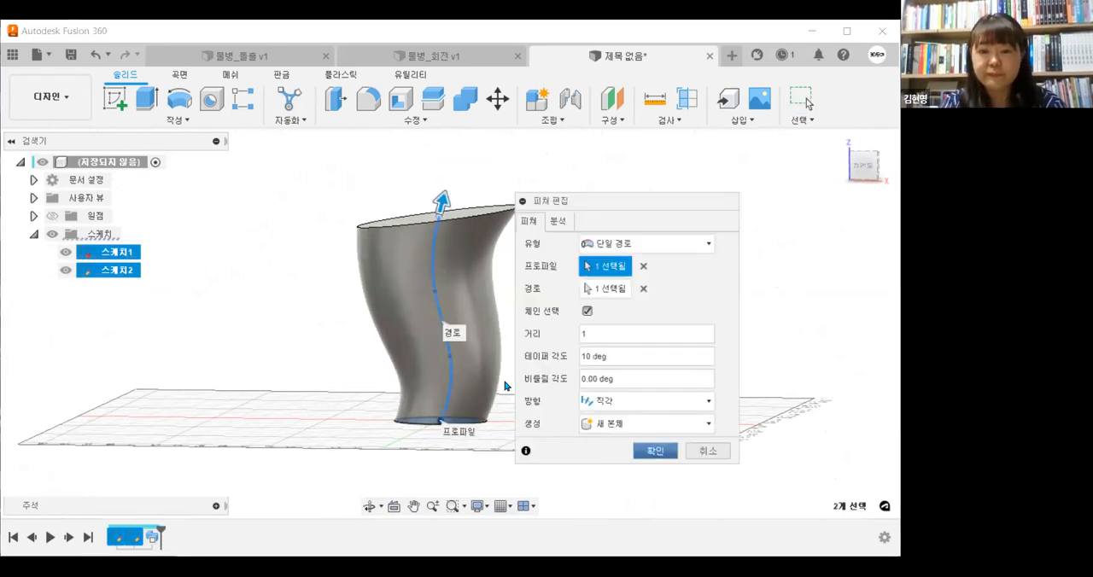
mouse_move(635, 336)
shift+middle_down()
mouse_move(642, 360)
mouse_move(637, 330)
shift+middle_up()
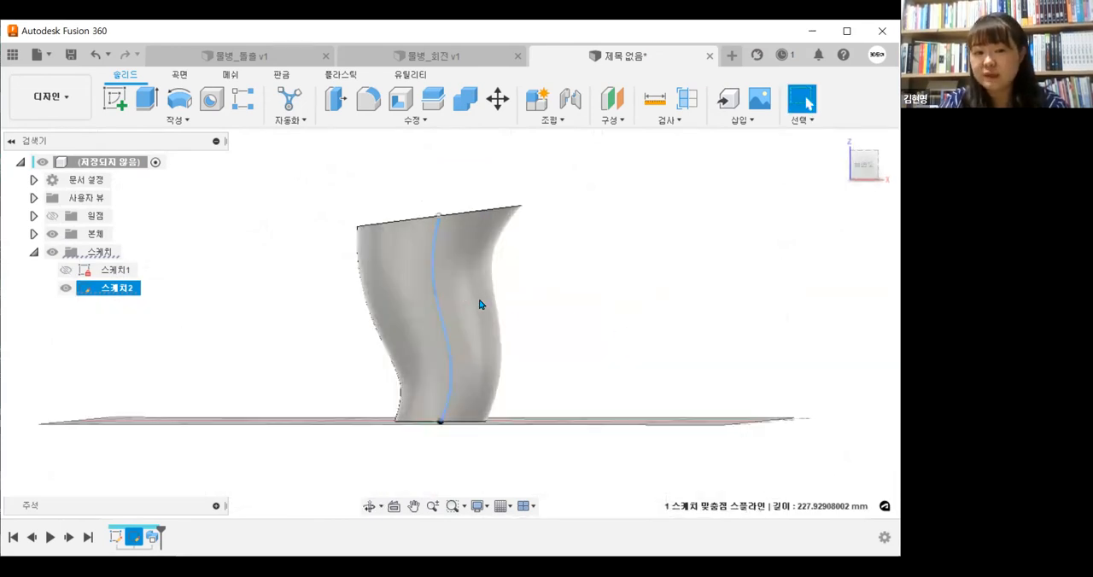
Adjust the spline's two middle fit points to level the swept body's top opening
drag(431, 295, 416, 296)
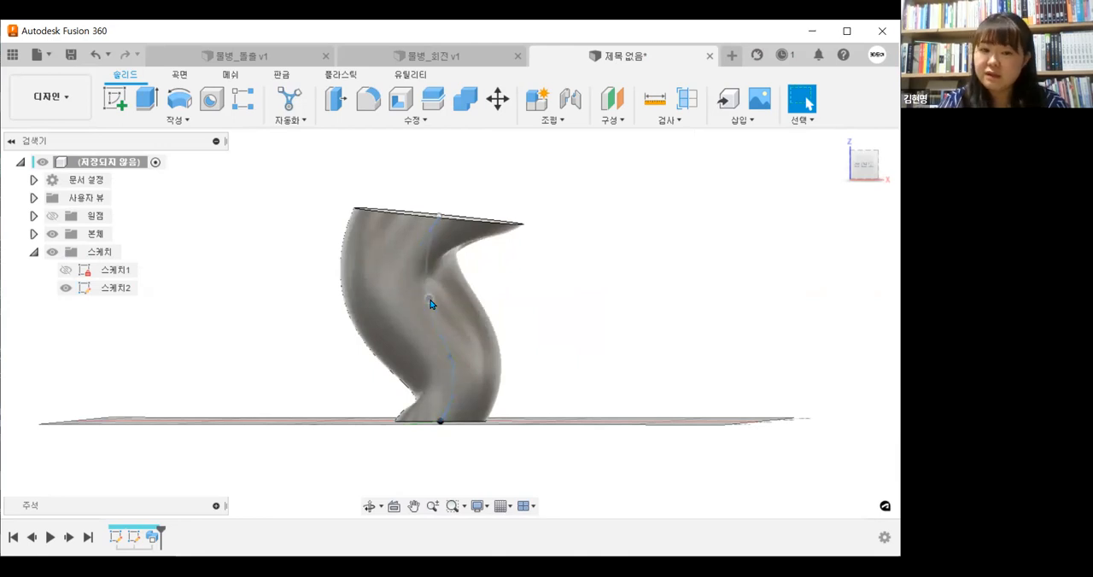
drag(436, 300, 437, 300)
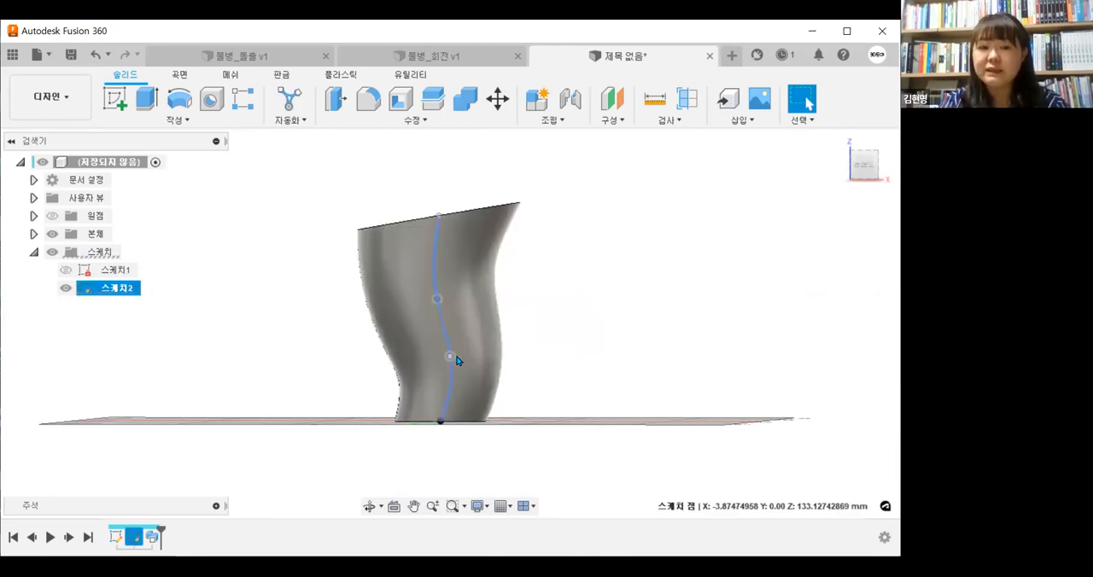
drag(451, 357, 459, 357)
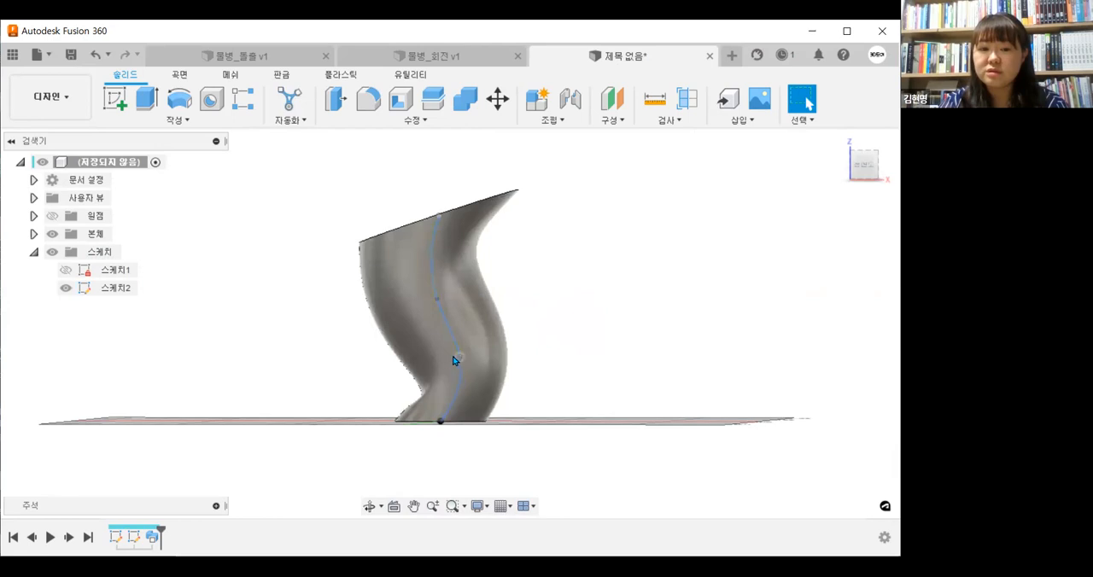
shift+middle_drag(600, 370, 589, 351)
shift+middle_drag(465, 320, 448, 303)
shift+middle_drag(642, 301, 641, 302)
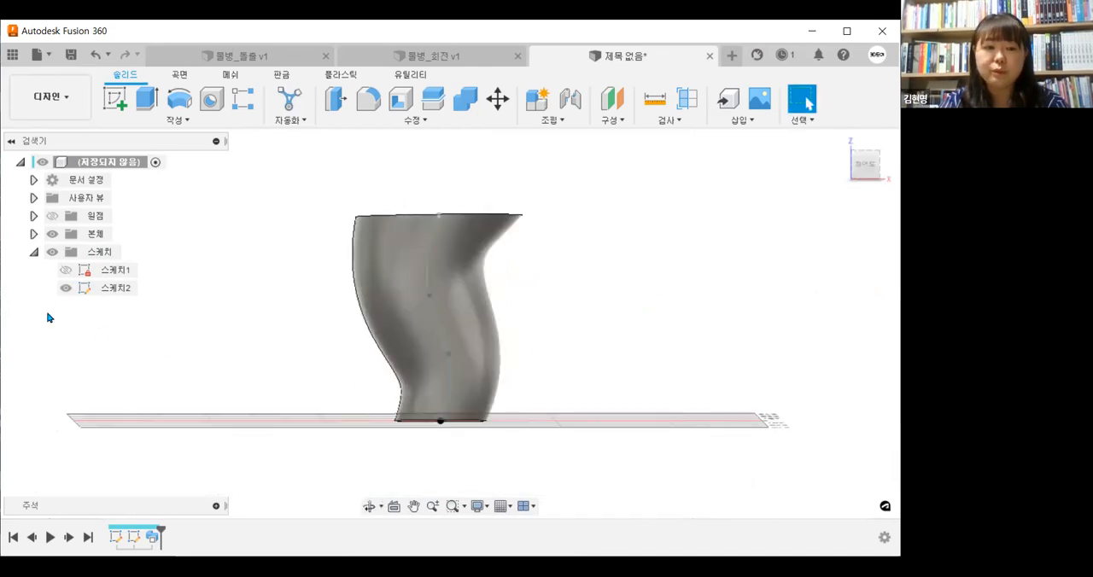
Hide the path sketch and try shelling the body from its top face with inside thicknesses of 2 mm and 1 mm
click(63, 291)
shift+middle_drag(514, 404, 505, 382)
click(398, 104)
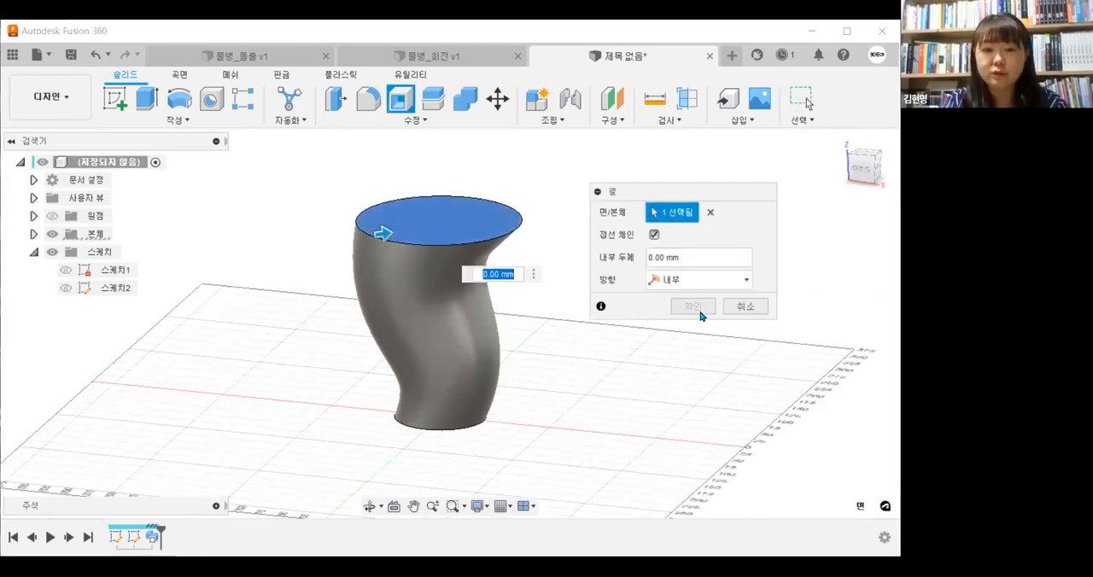
text(2)
click(671, 256)
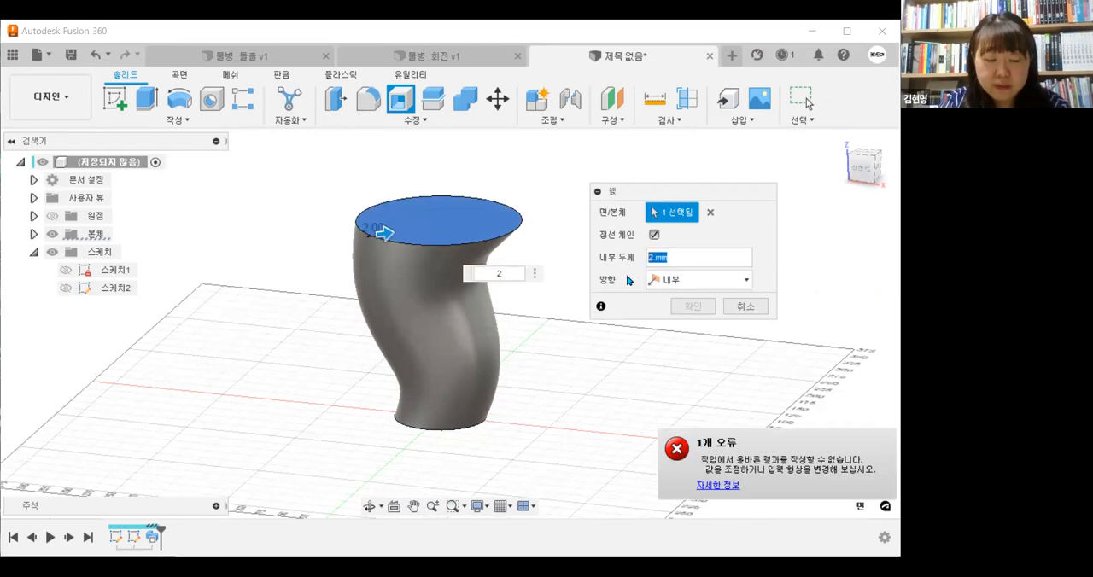
text(1)
shift+middle_drag(518, 419, 682, 225)
click(674, 256)
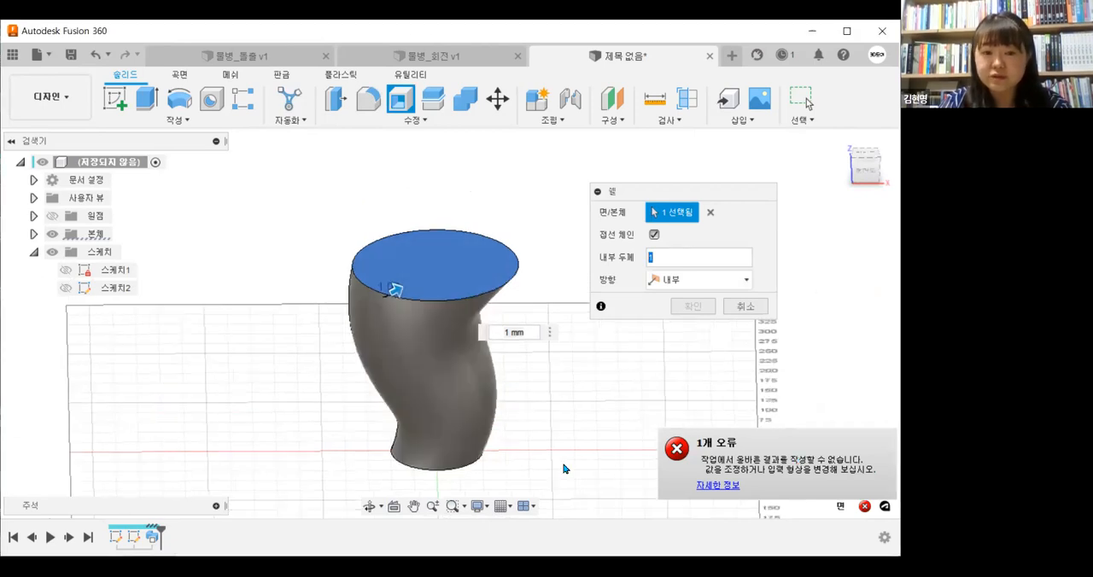
Try reducing the shell's inside thickness to 0.1, 0.01 and 0.001 mm
shift+middle_drag(566, 468, 578, 442)
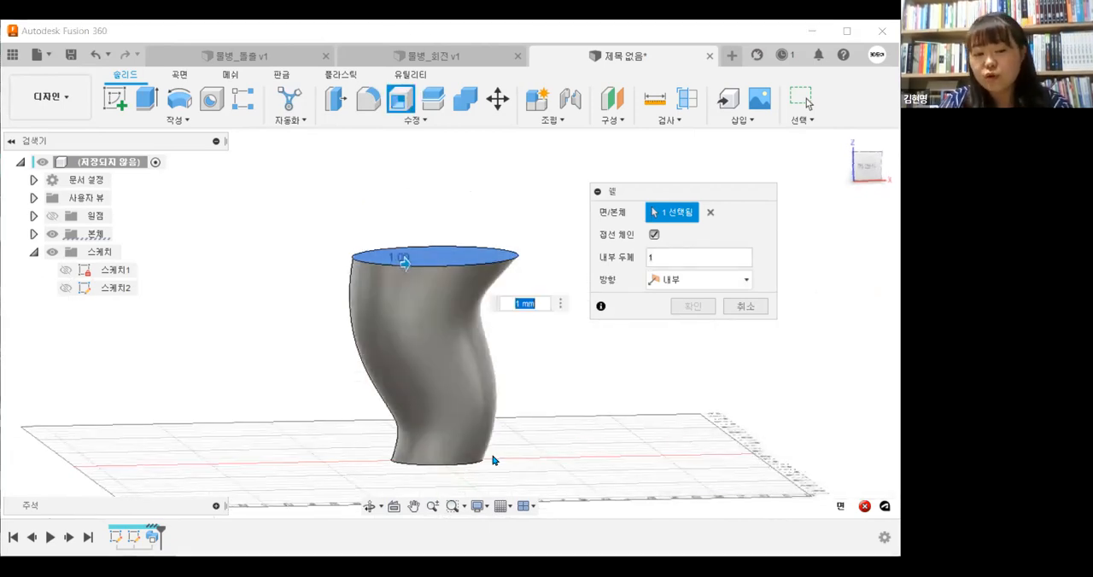
click(654, 259)
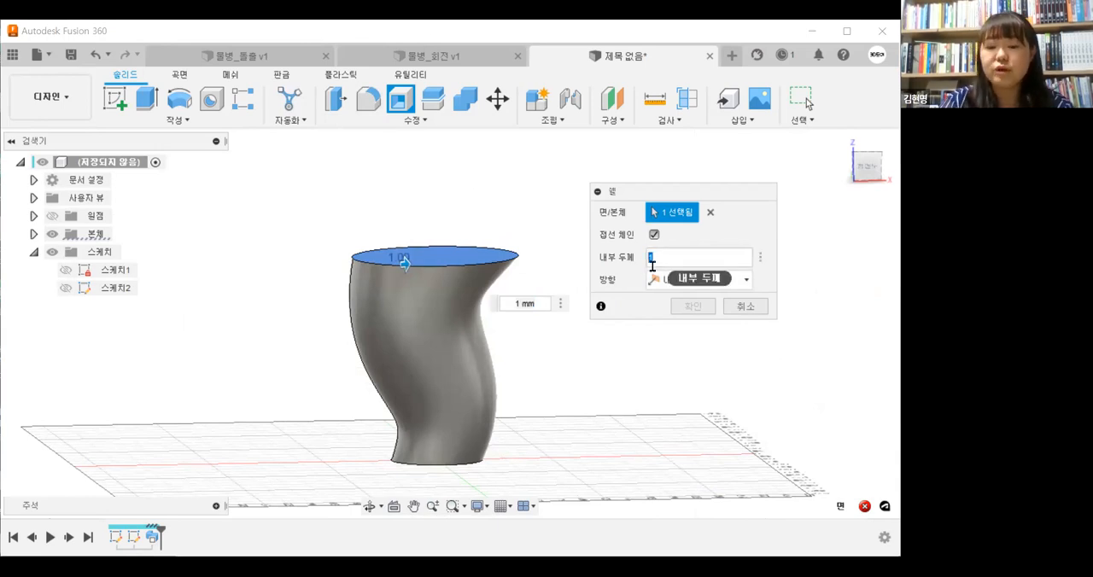
text(0.1)
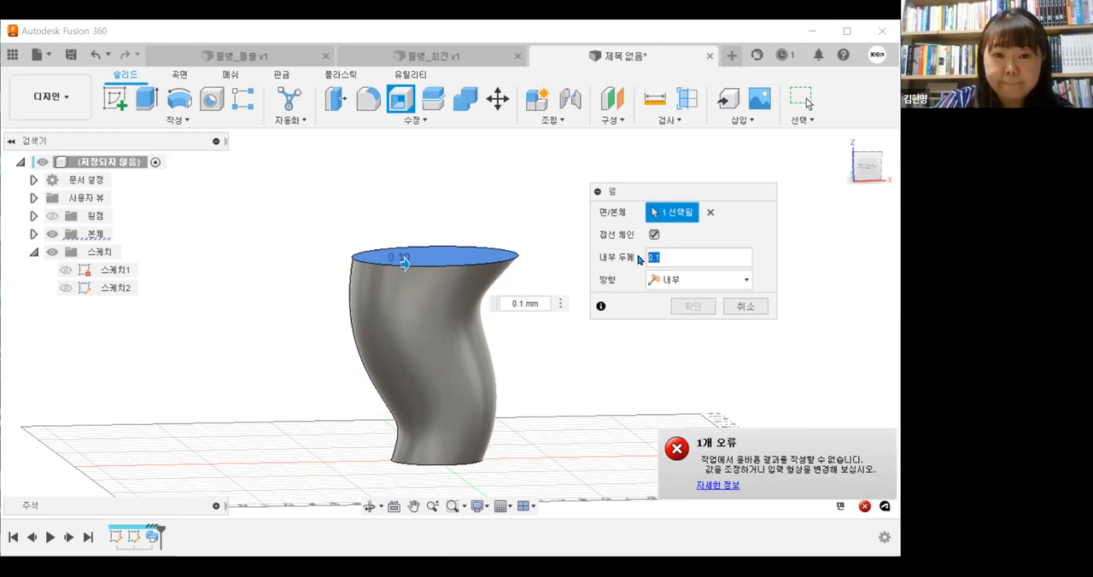
text(0.01)
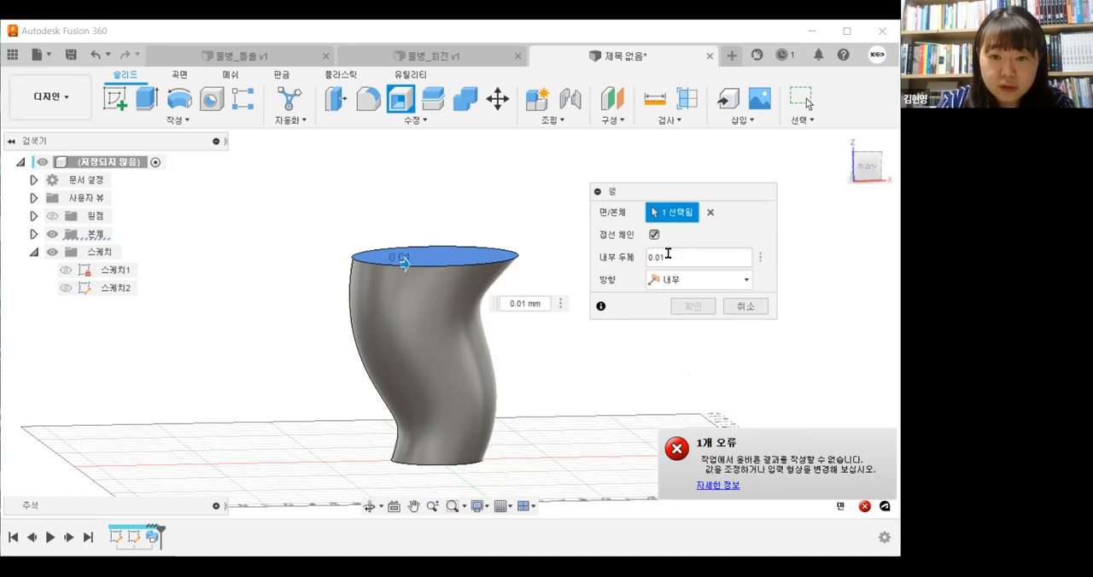
double_click(645, 256)
text(0)
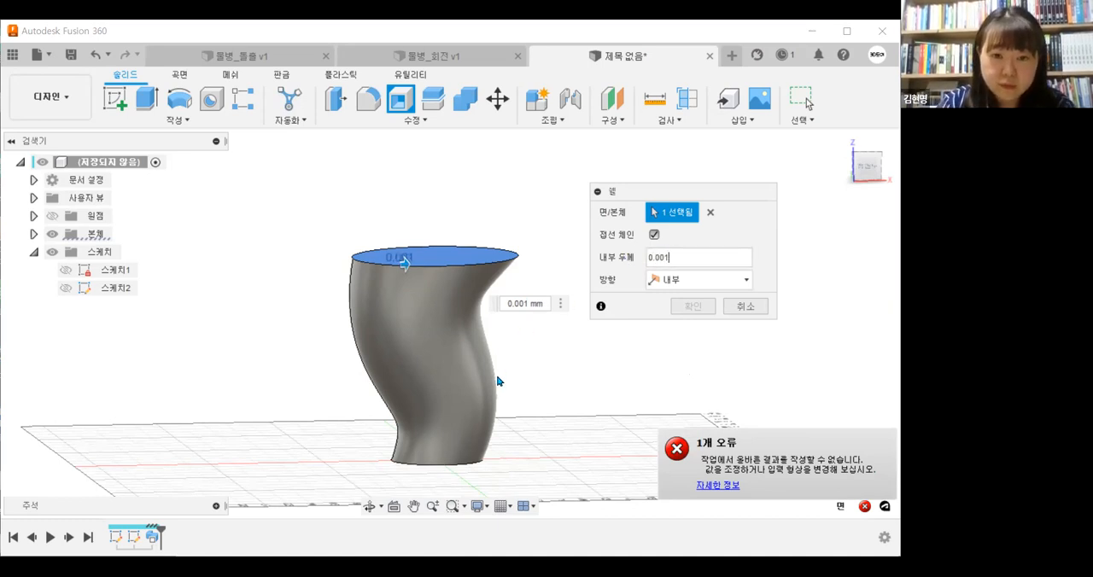
shift+middle_drag(500, 381, 663, 305)
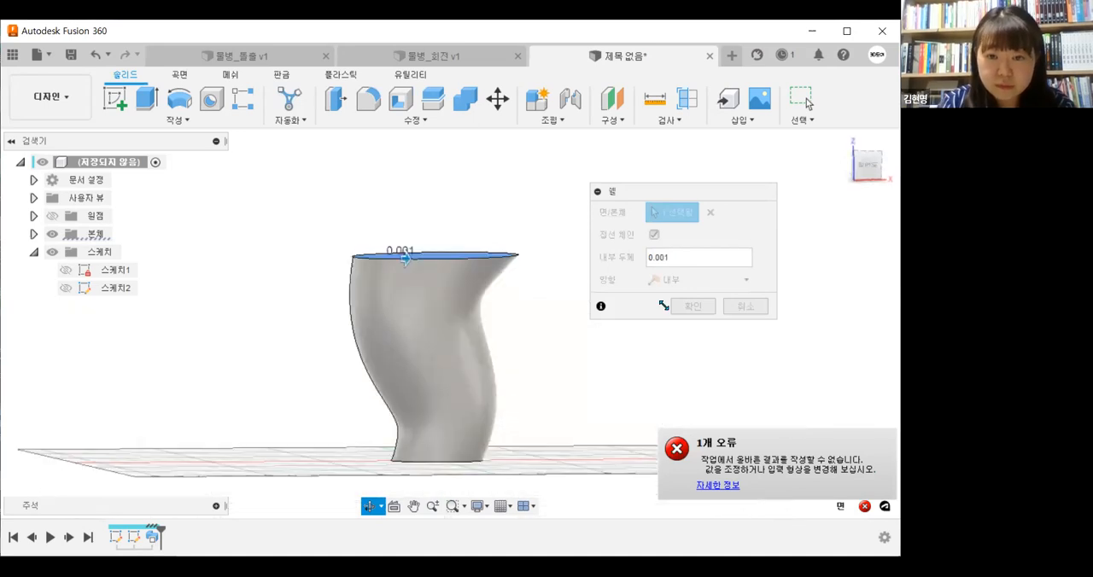
Try the outside direction for the shell and cancel the Shell command
click(700, 280)
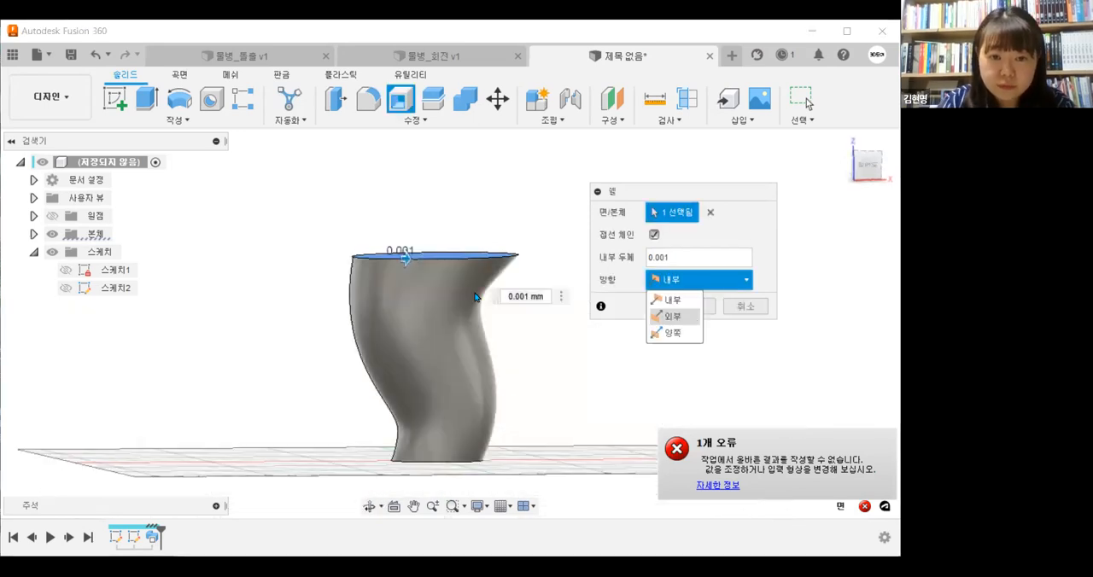
scroll(448, 290, up, 3)
shift+middle_drag(448, 290, 403, 349)
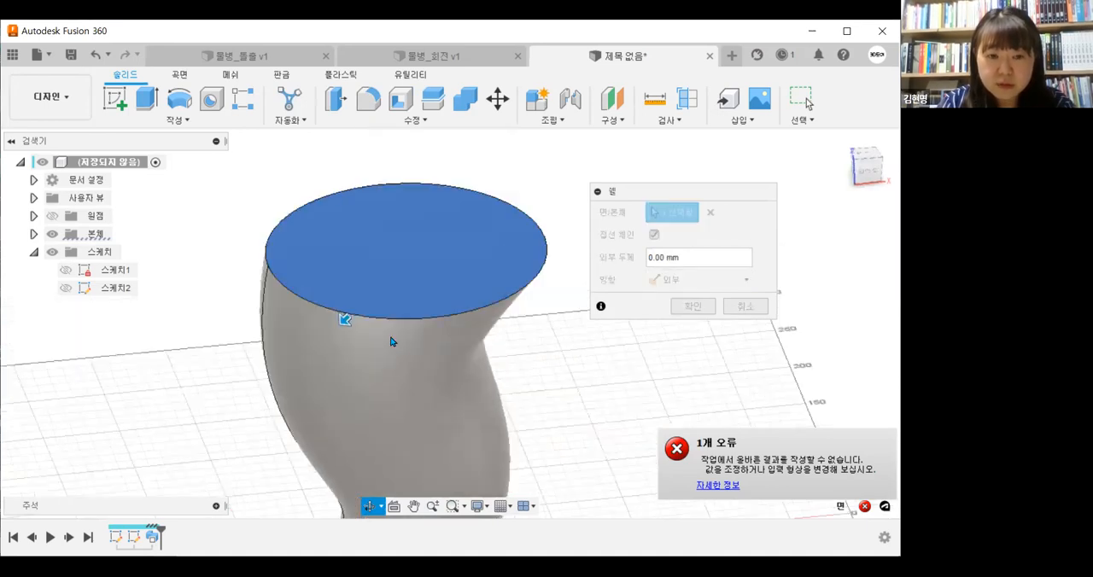
click(740, 309)
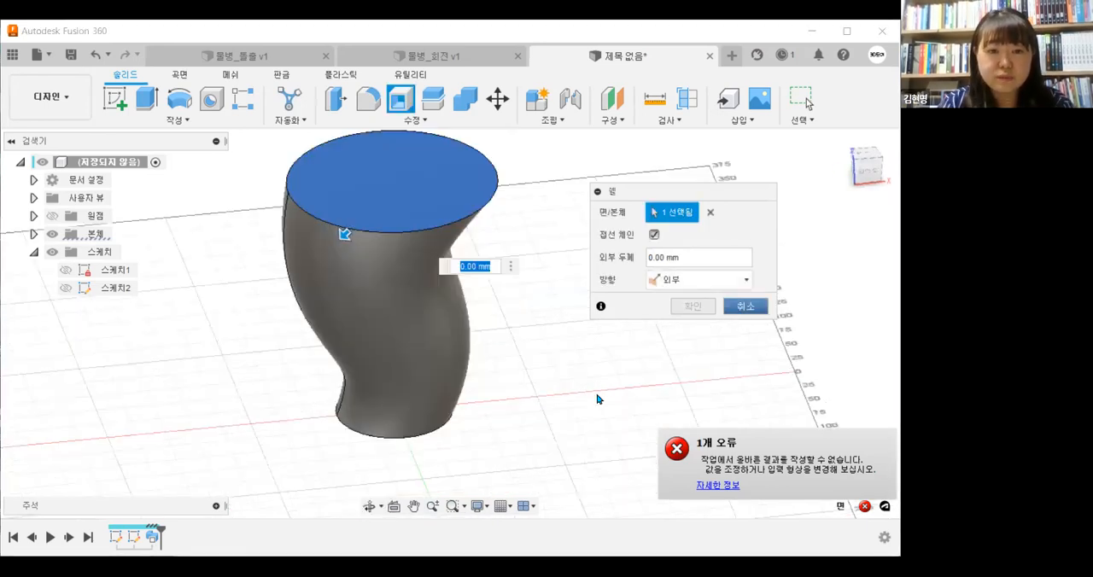
Show the path sketch and move the spline's middle fit points to about X -2.9, Z 136.7 mm and X 4.8, Z 71.8 mm
click(870, 168)
click(69, 292)
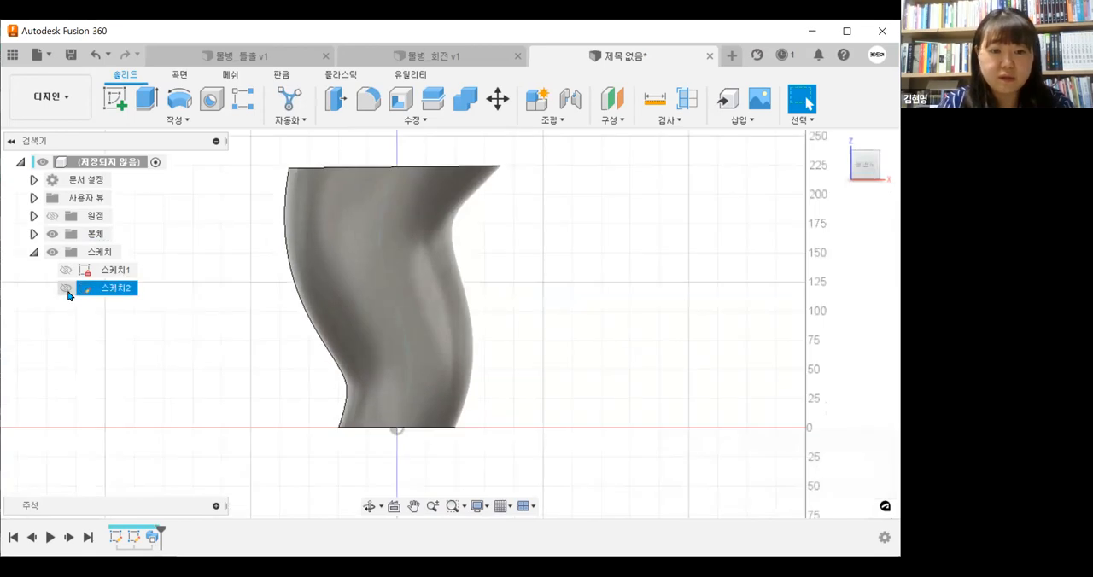
click(66, 289)
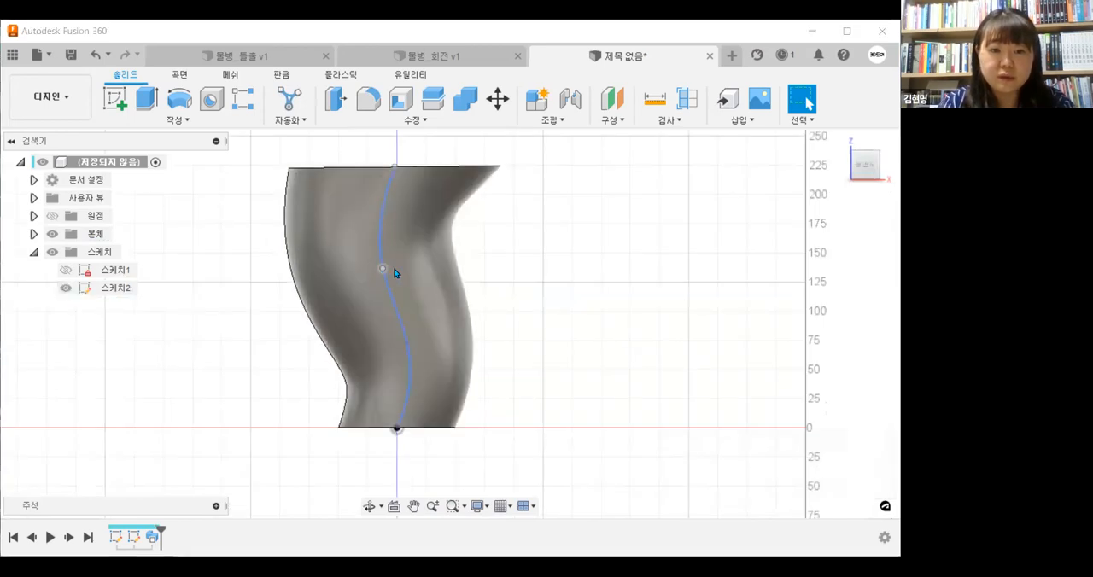
drag(382, 269, 393, 269)
middle_drag(547, 358, 555, 375)
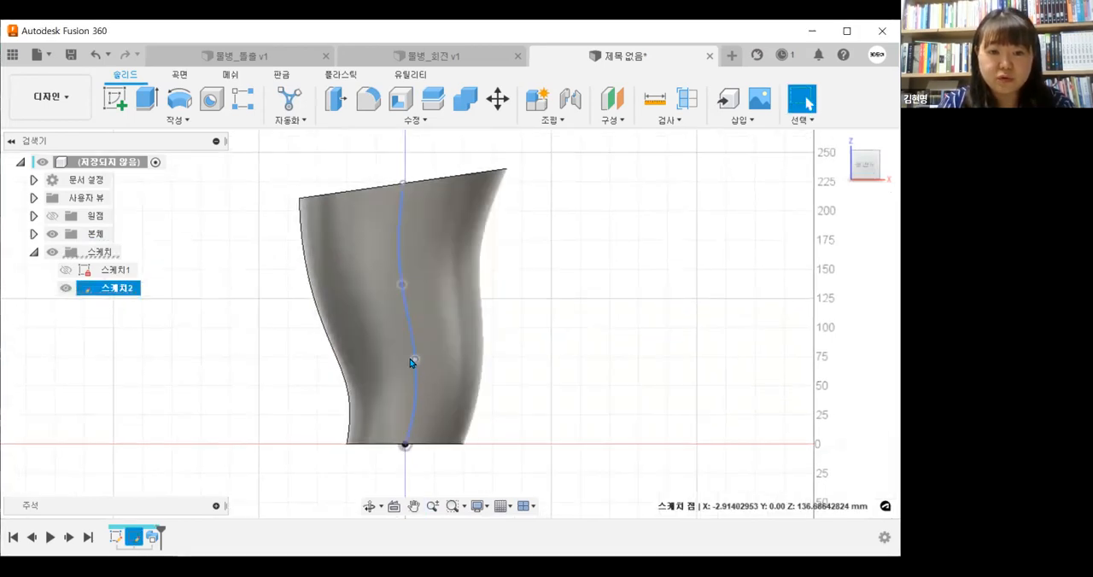
shift+middle_drag(595, 366, 606, 399)
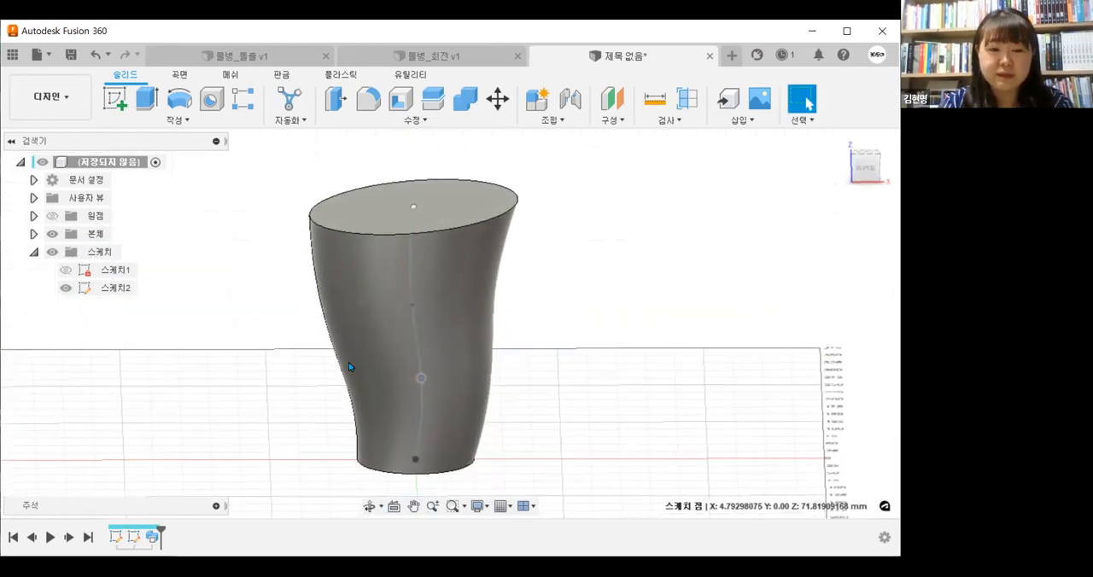
Shell the body from its top face, trying inside thicknesses of 1, 0.1 and 0.0001 mm
click(397, 104)
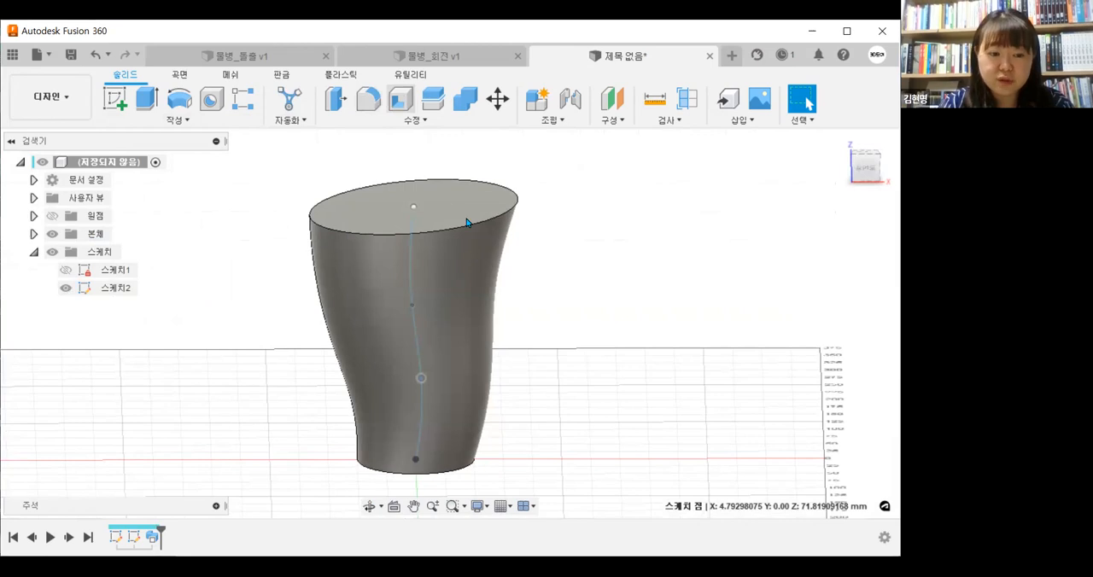
click(466, 218)
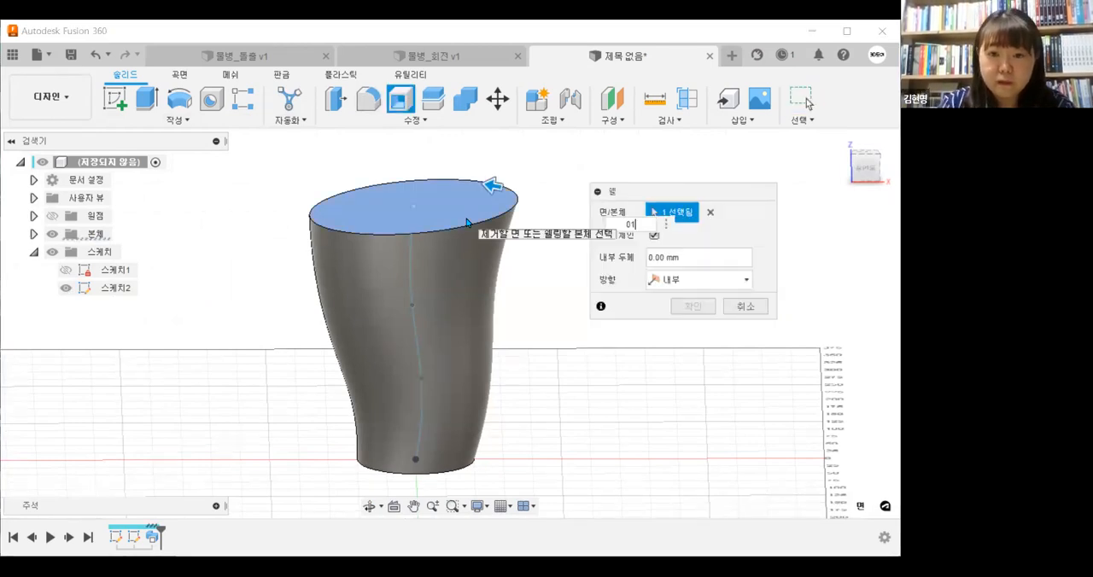
click(673, 256)
text(1)
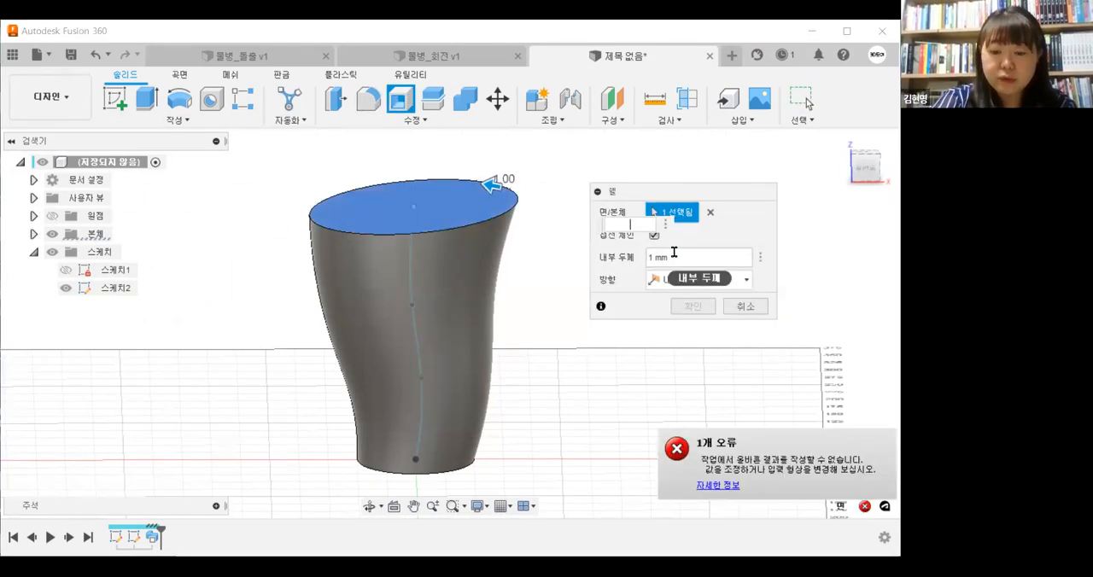
text(0.1)
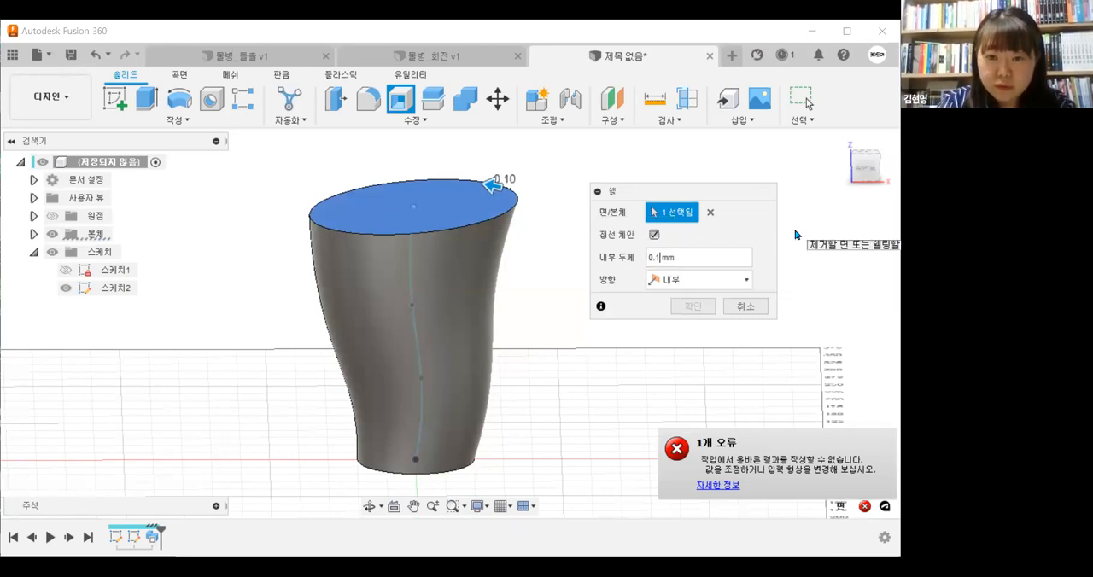
text(000)
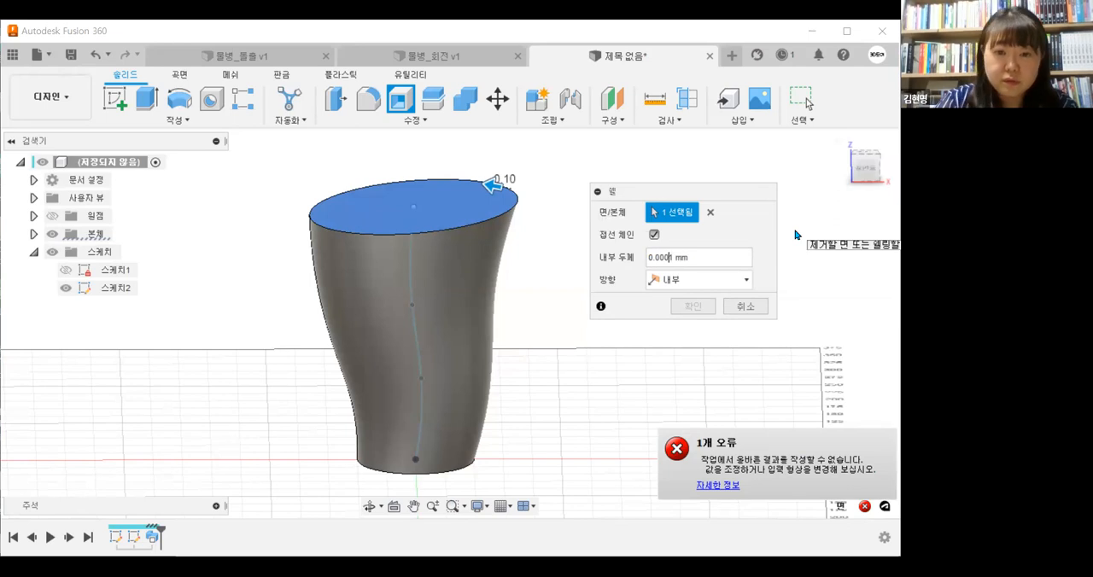
shift+middle_drag(483, 352, 475, 372)
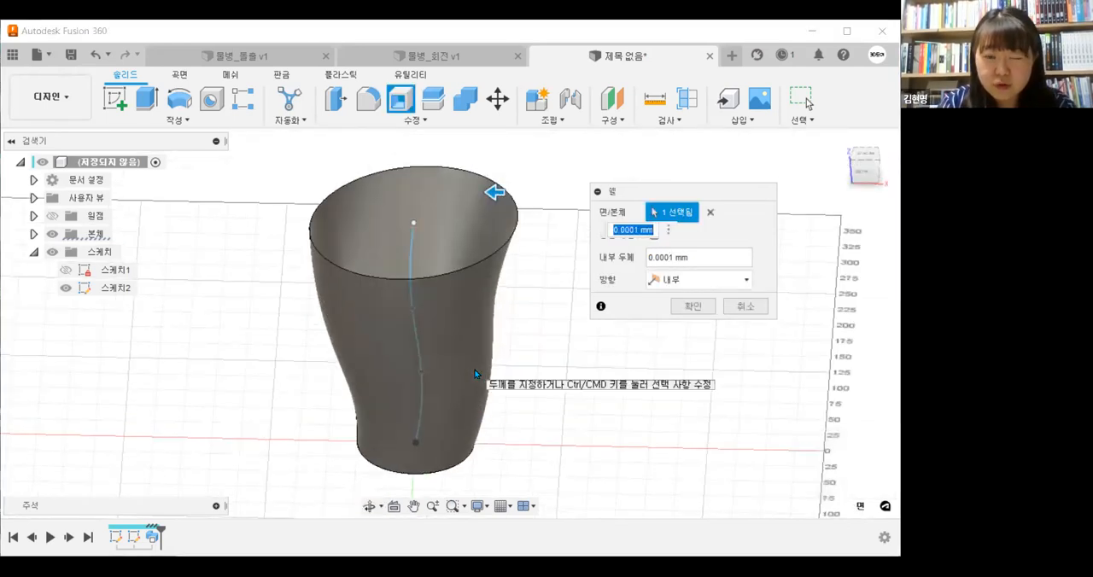
Try an inside thickness of 0.001 mm, set it back to 0.0001 mm and apply the shell
shift+middle_drag(483, 374, 516, 286)
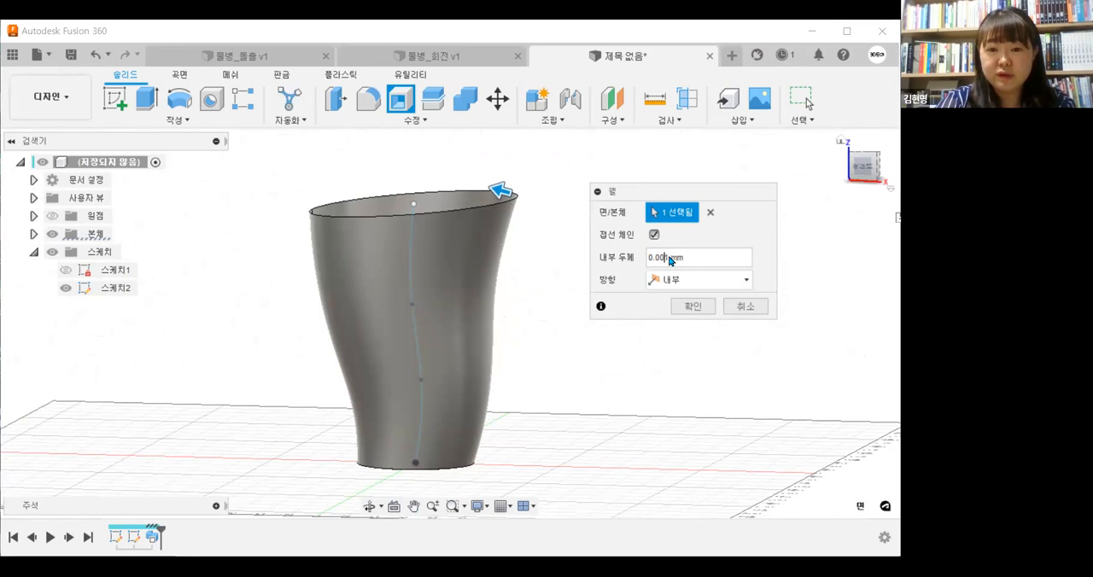
key(BackSpace)
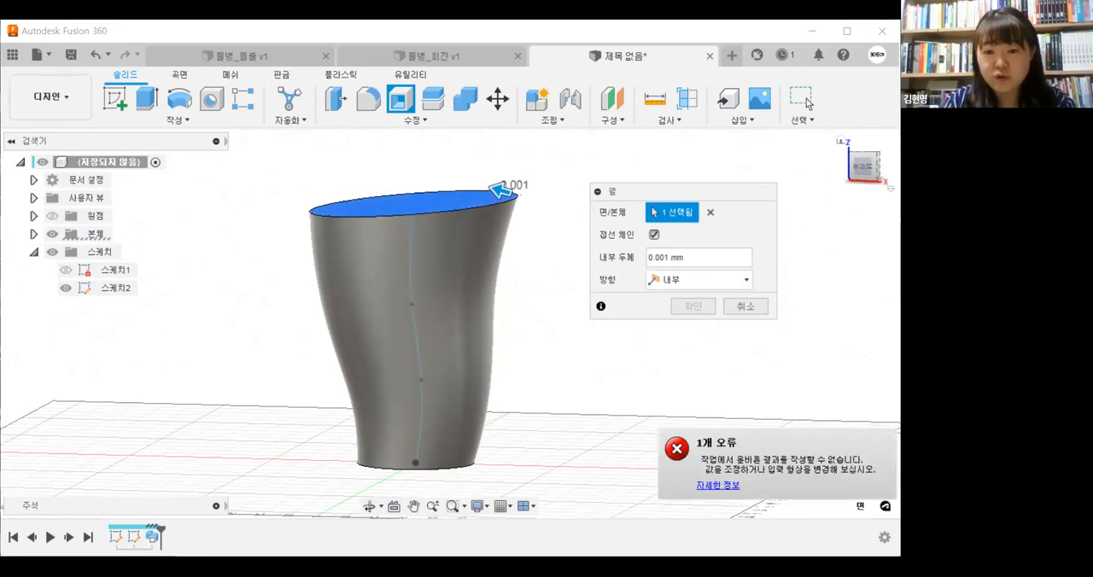
text(05)
key(Delete)
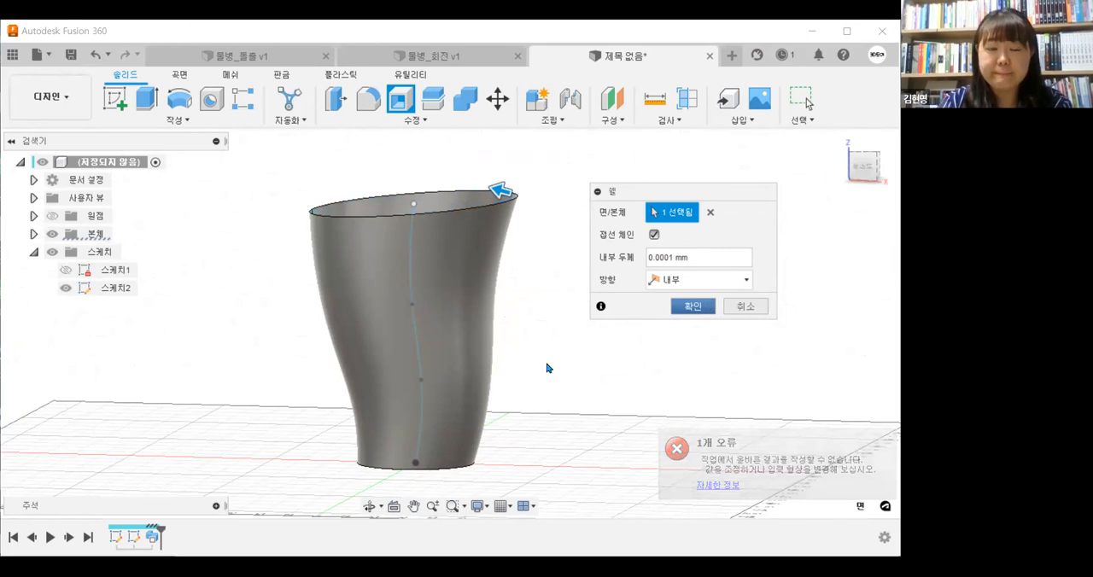
key(Return)
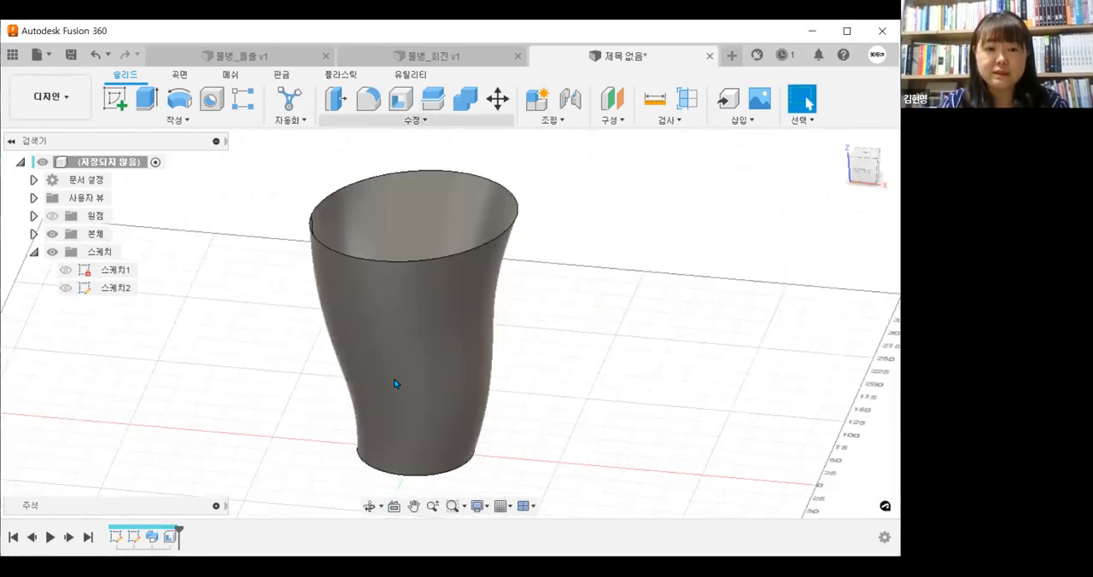
Apply the clear glass appearance 유리(선명) to the bottle body
click(415, 120)
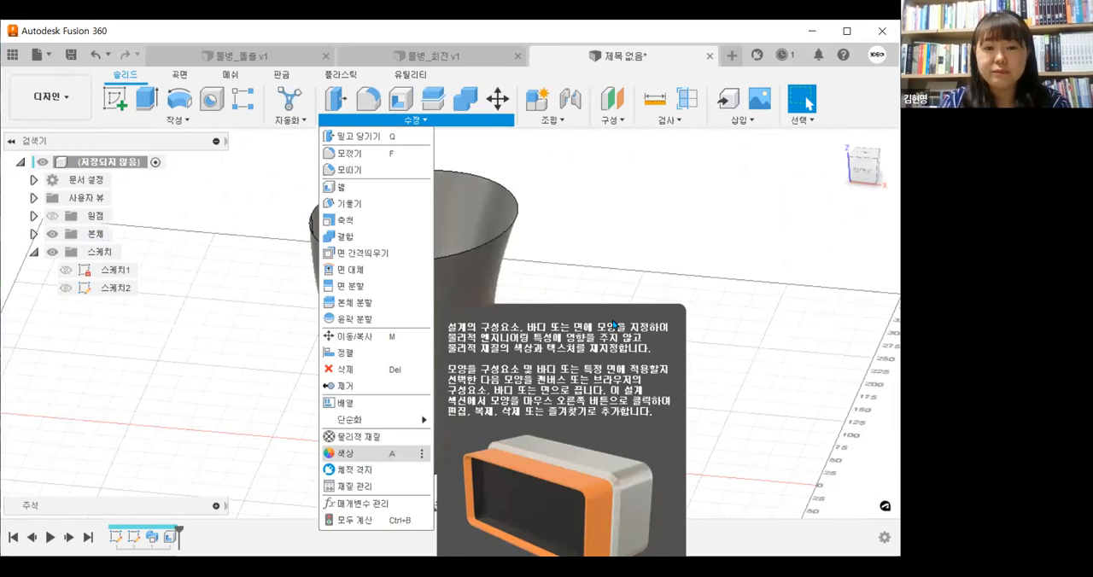
click(613, 324)
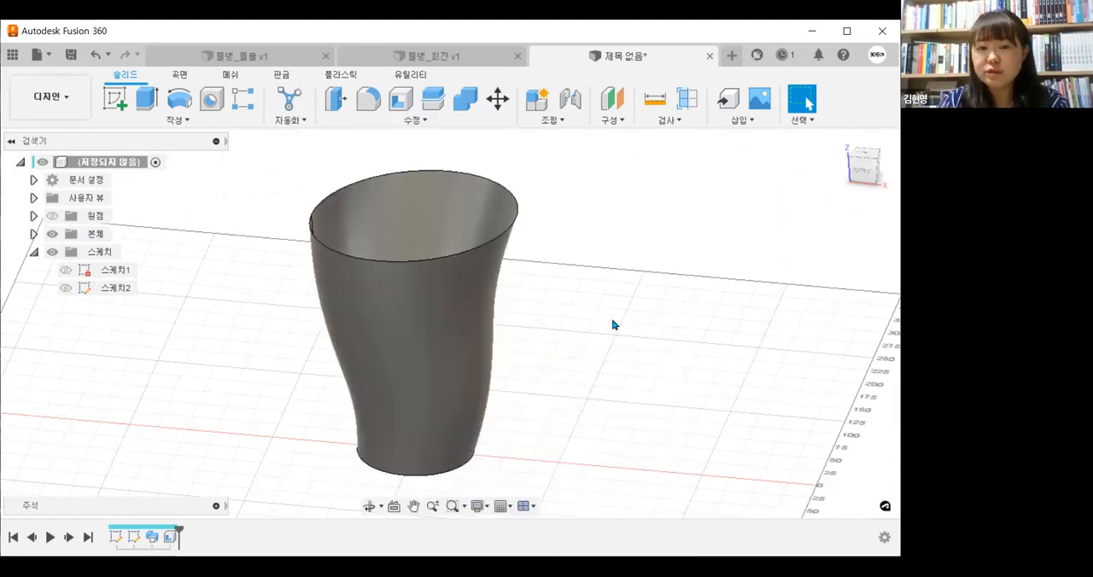
key(a)
drag(628, 512, 483, 382)
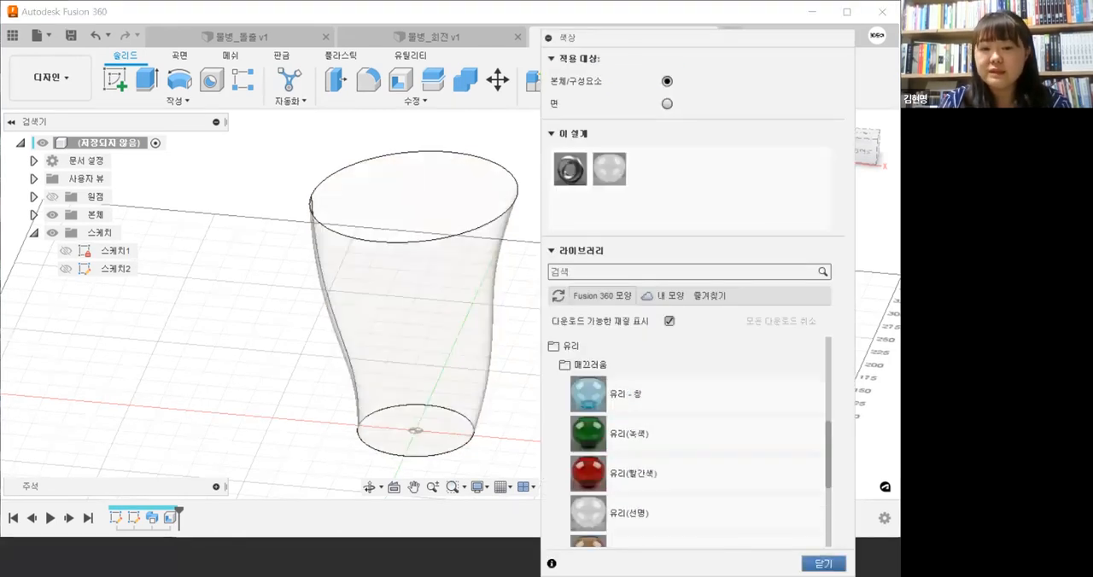
key(Escape)
Fillet the two edges around the bottle's base with a 2 mm radius
shift+middle_drag(573, 309, 558, 344)
middle_drag(559, 344, 531, 290)
scroll(430, 426, up, 2)
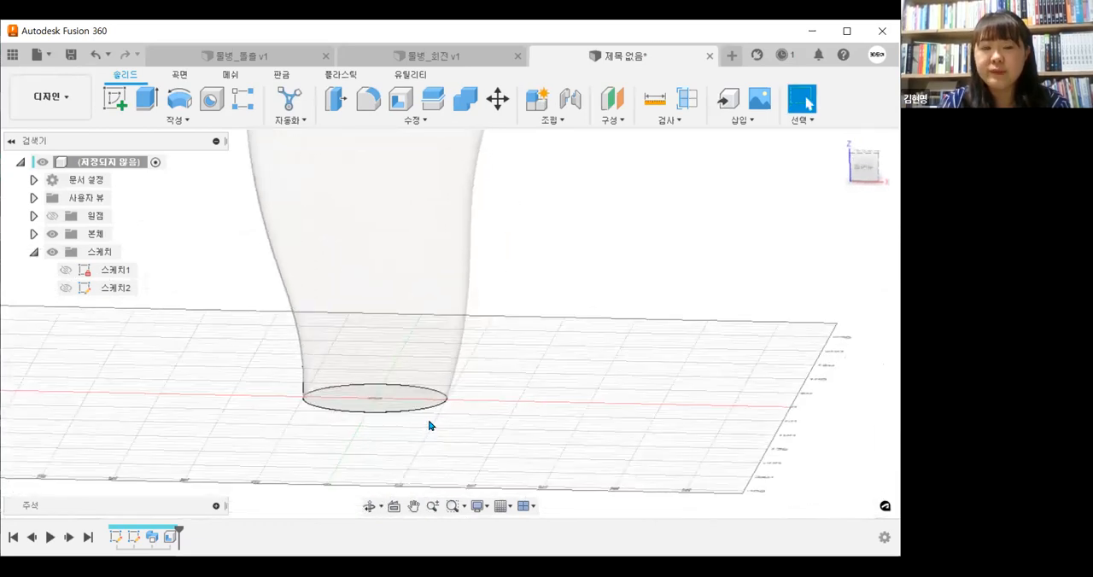
scroll(430, 425, up, 3)
shift+middle_drag(464, 410, 498, 407)
click(475, 392)
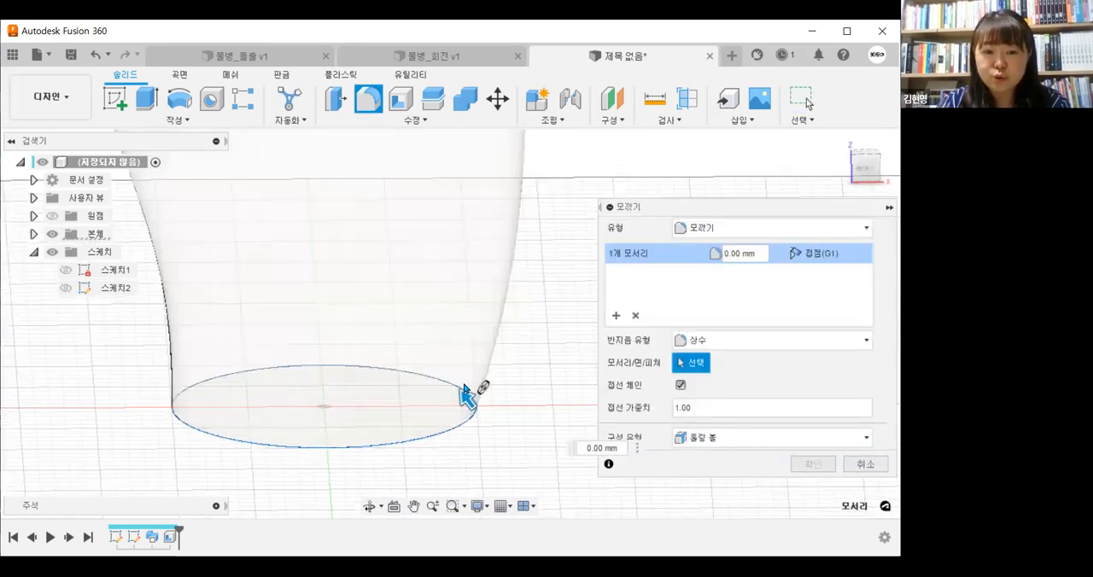
scroll(465, 388, up, 4)
click(432, 450)
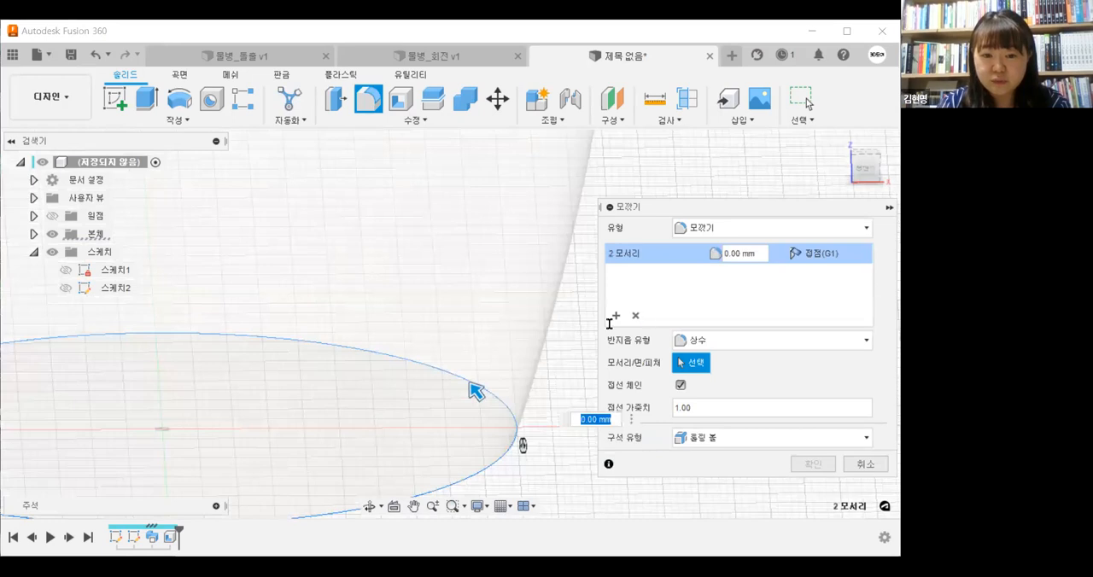
scroll(479, 362, down, 2)
text(2)
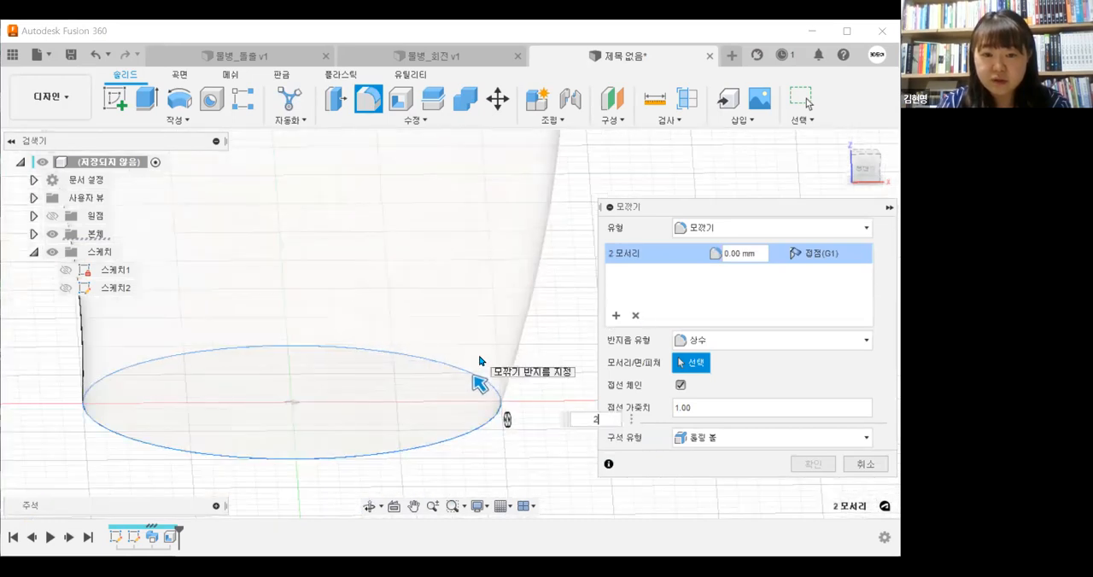
scroll(479, 361, down, 3)
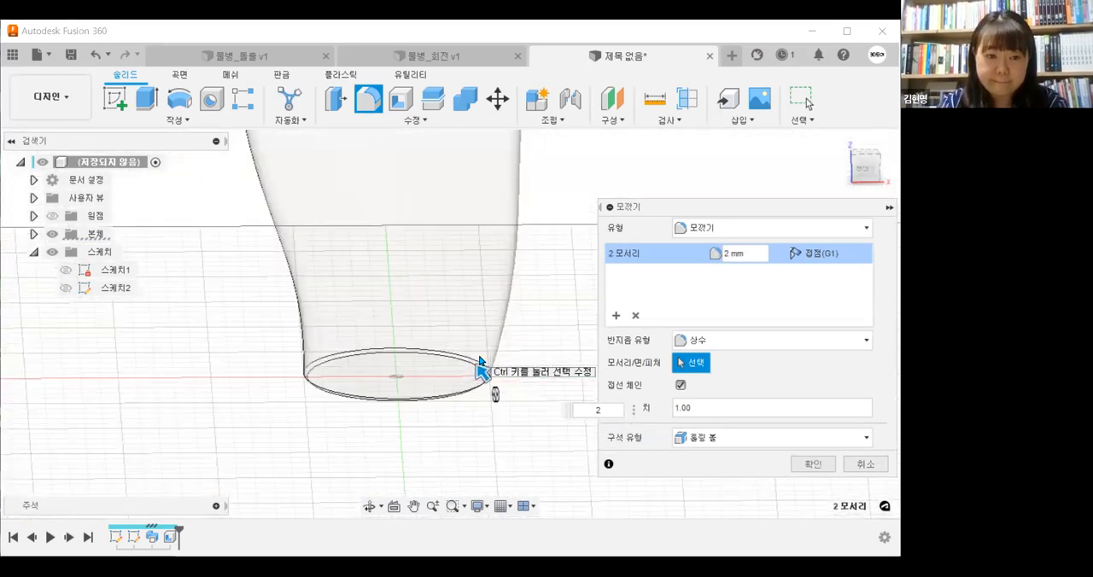
mouse_move(490, 329)
shift+middle_down()
mouse_move(480, 372)
mouse_move(529, 326)
mouse_move(529, 291)
mouse_move(507, 332)
shift+middle_up()
key(Return)
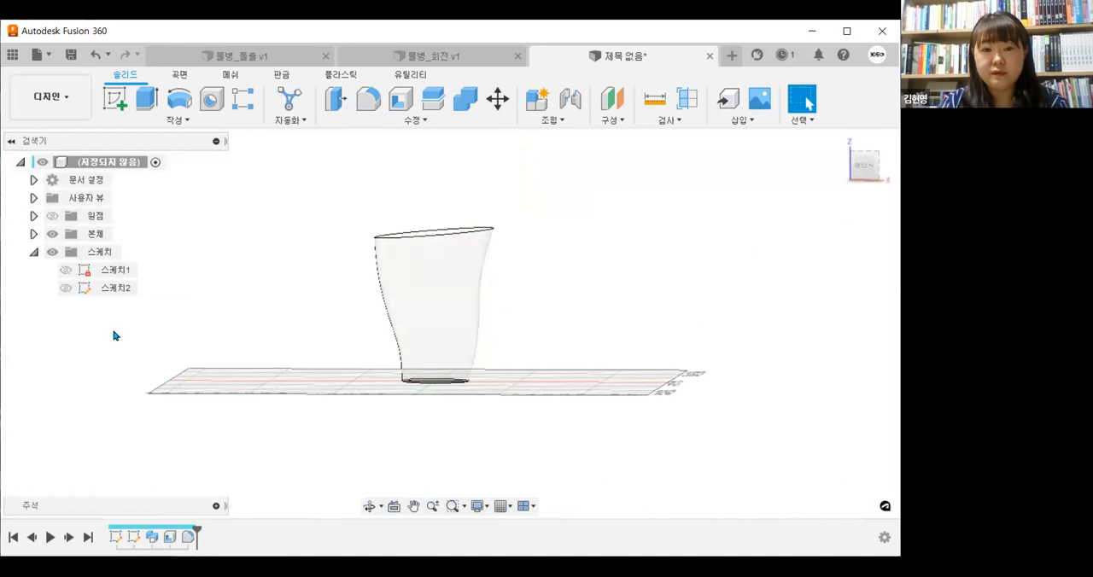
Show the path sketch, examine how the spline runs through the transparent bottle, and hide the sketch again
click(67, 290)
scroll(437, 303, up, 2)
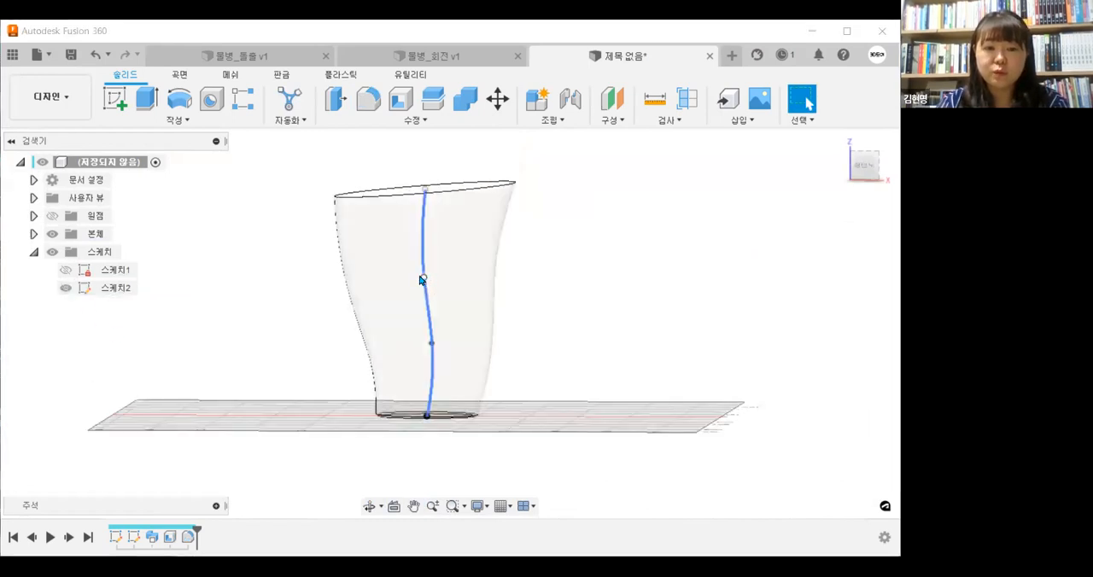
click(422, 279)
mouse_move(618, 359)
shift+middle_down()
mouse_move(578, 412)
mouse_move(535, 305)
mouse_move(503, 327)
mouse_move(477, 309)
shift+middle_up()
click(619, 367)
scroll(487, 302, up, 4)
scroll(487, 302, down, 3)
shift+middle_drag(593, 312, 510, 319)
click(66, 288)
shift+middle_drag(646, 274, 639, 385)
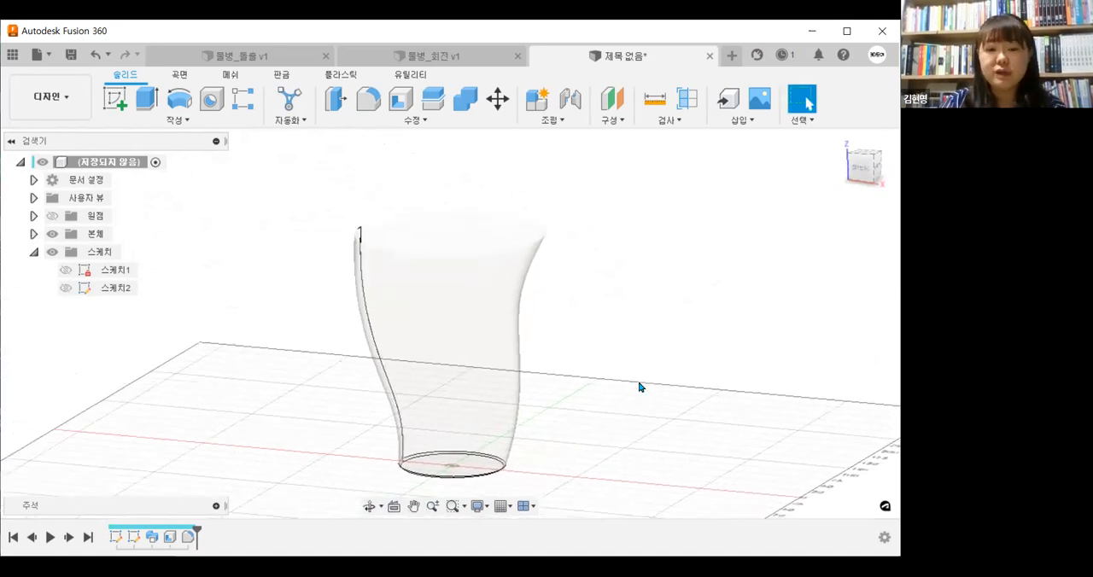
Edit the sweep, trying a taper angle of -5 deg and settling on -3 deg
click(222, 123)
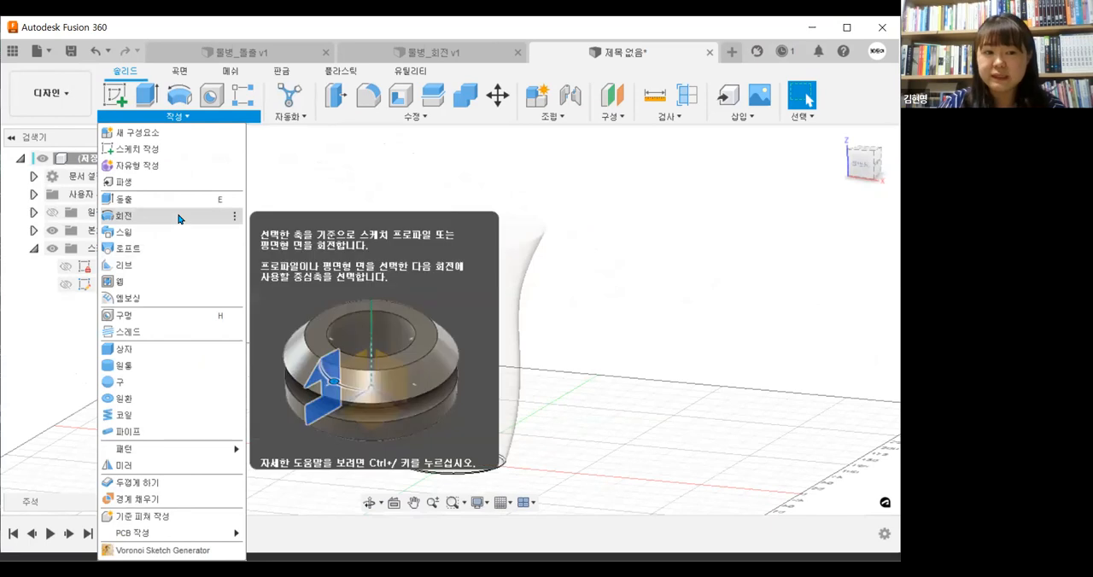
middle_drag(646, 414, 620, 415)
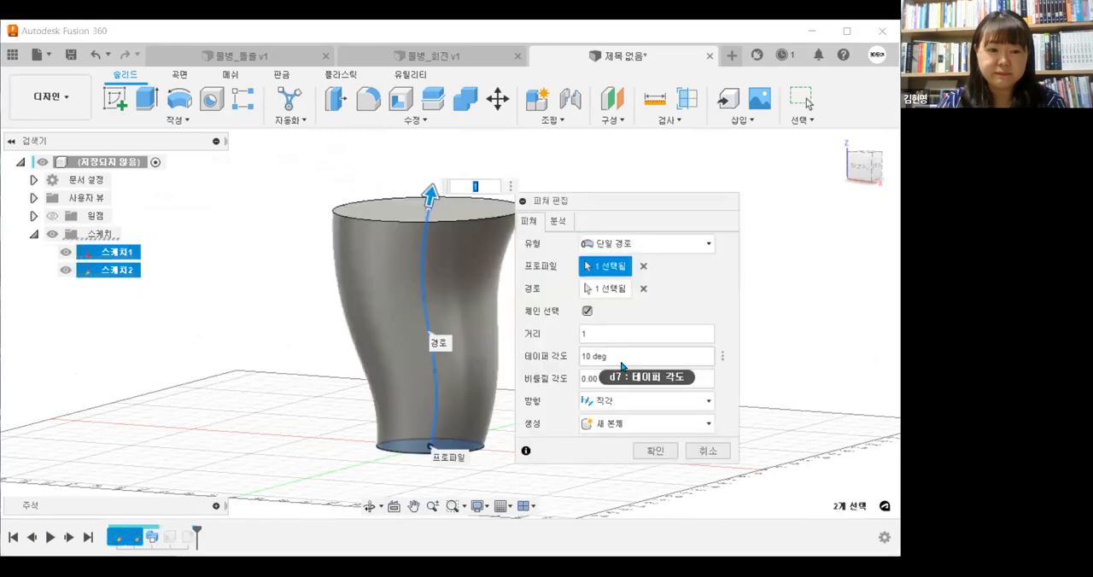
click(621, 358)
text(-5)
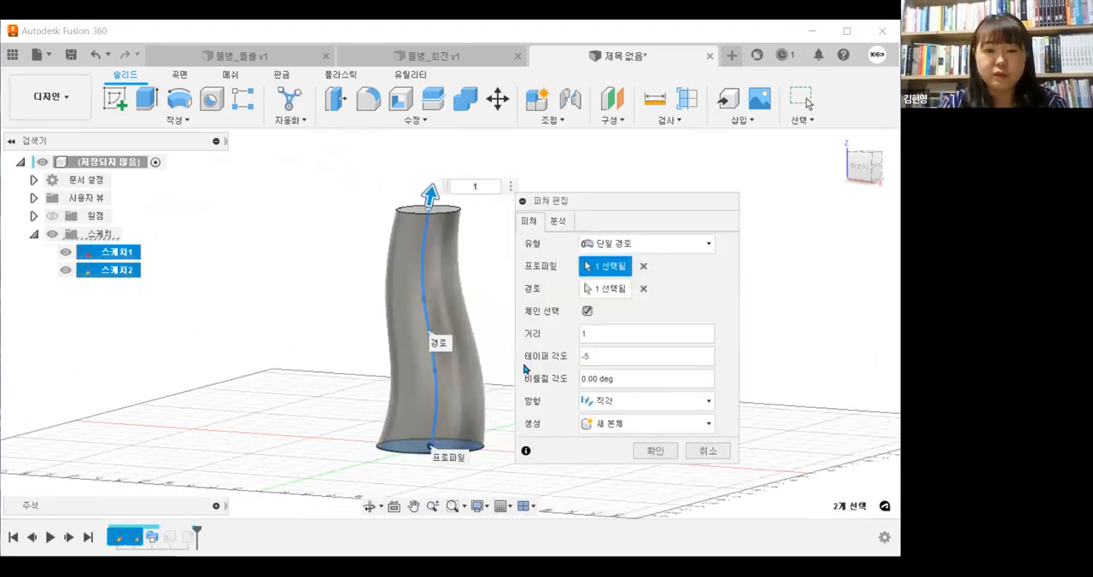
key(BackSpace)
text(1)
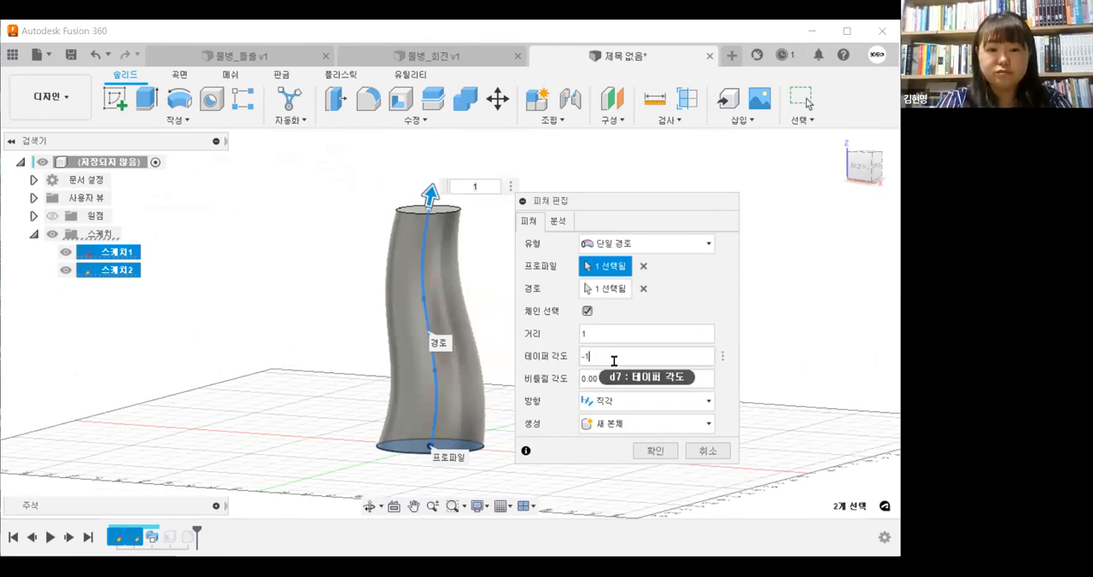
text(2)
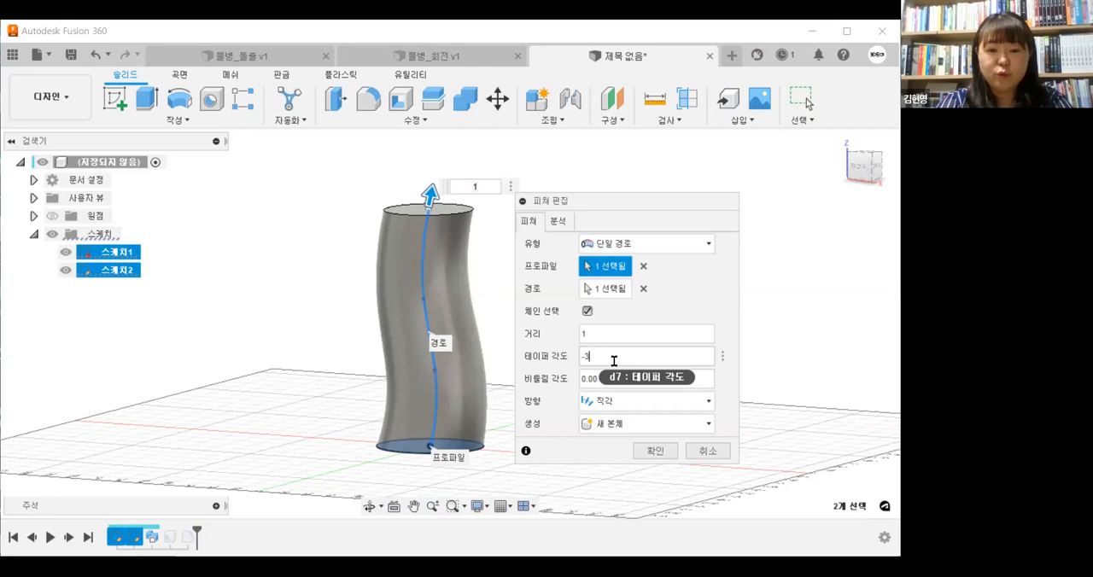
key(BackSpace)
text(3)
click(645, 455)
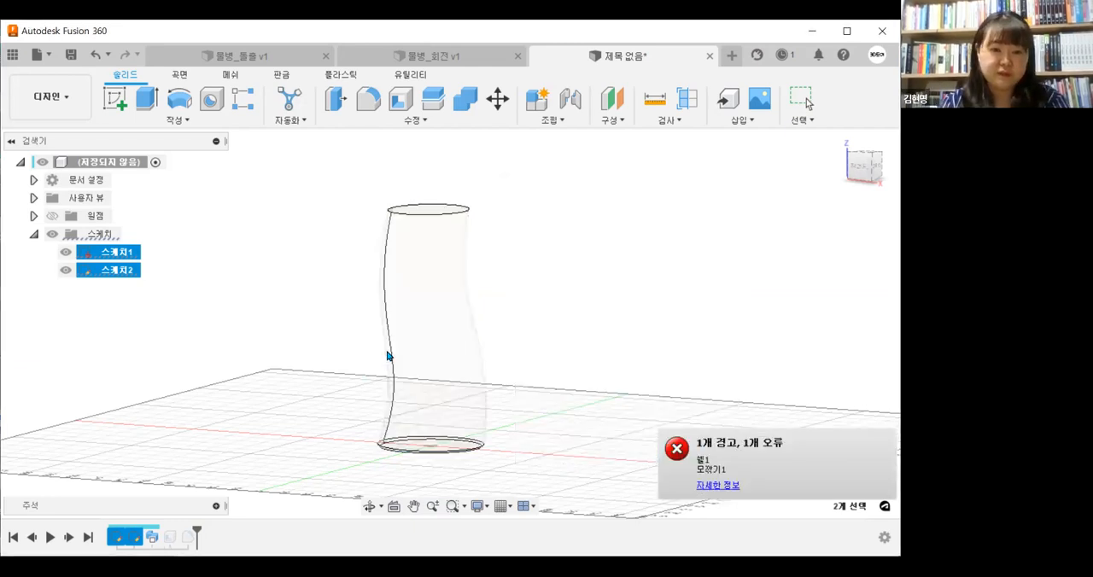
Check the shell feature's settings, cancel the edit, and delete the shell from the timeline
shift+middle_drag(468, 333, 443, 384)
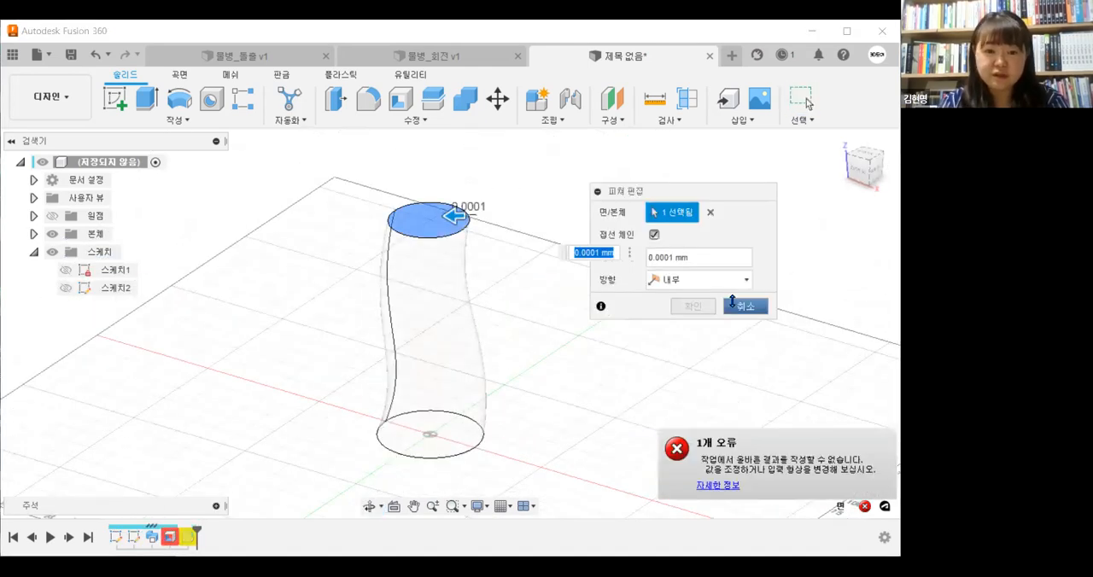
key(Escape)
right_click(175, 541)
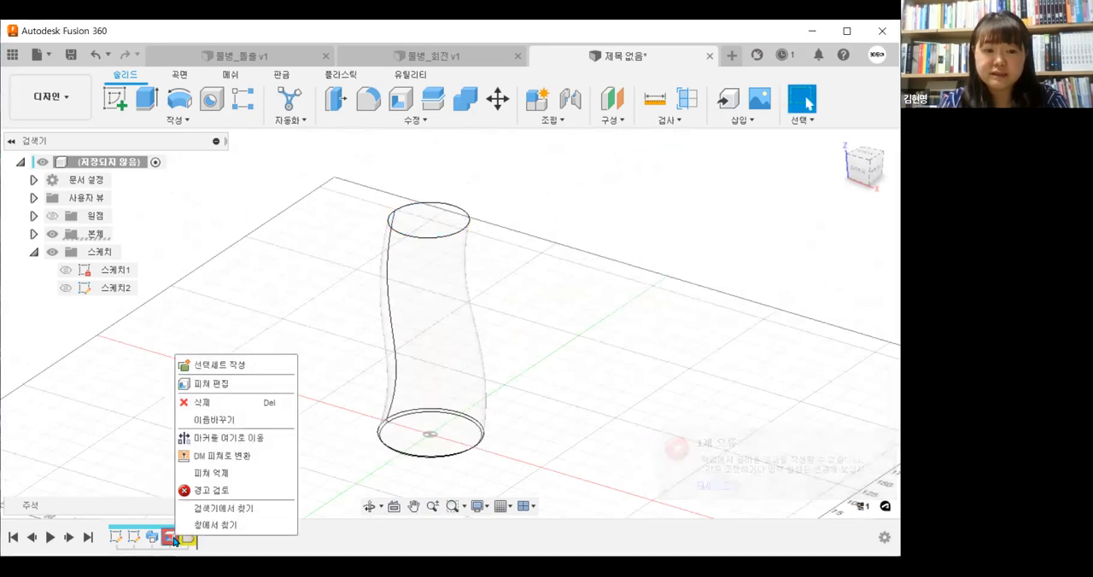
click(188, 543)
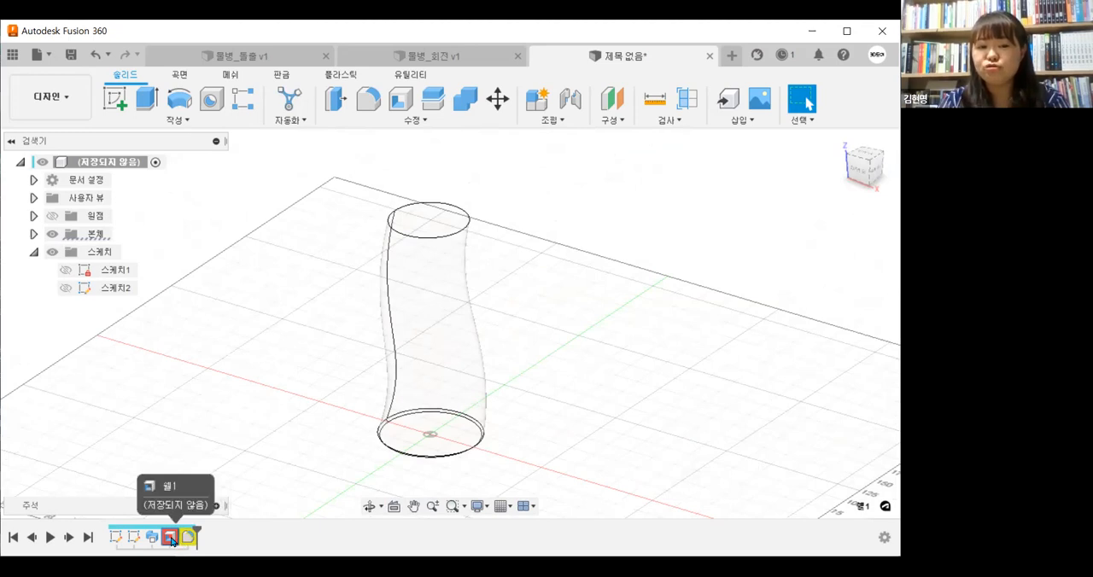
right_click(172, 537)
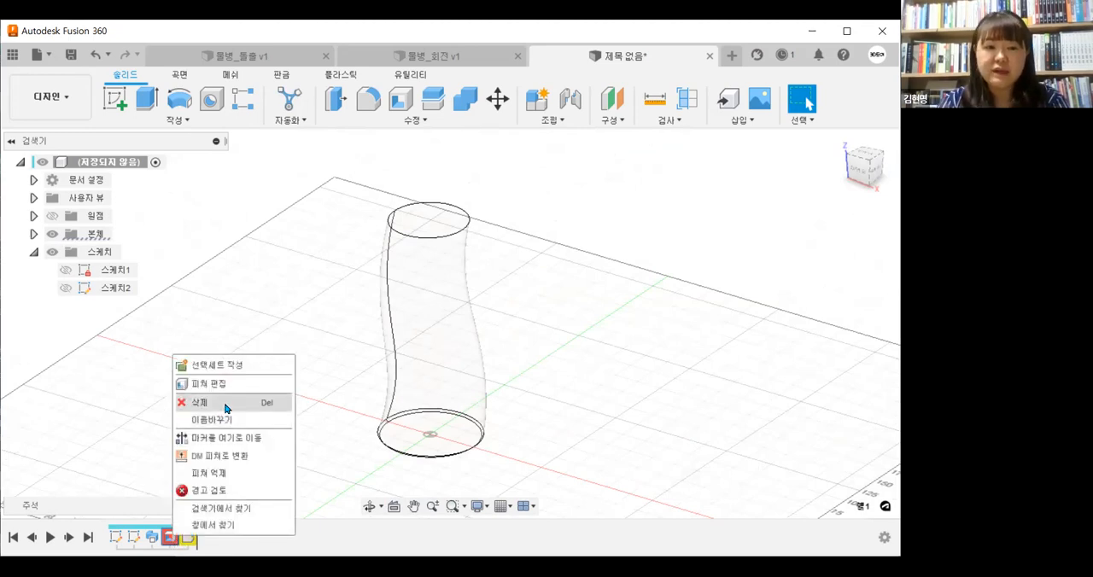
click(227, 547)
right_click(172, 538)
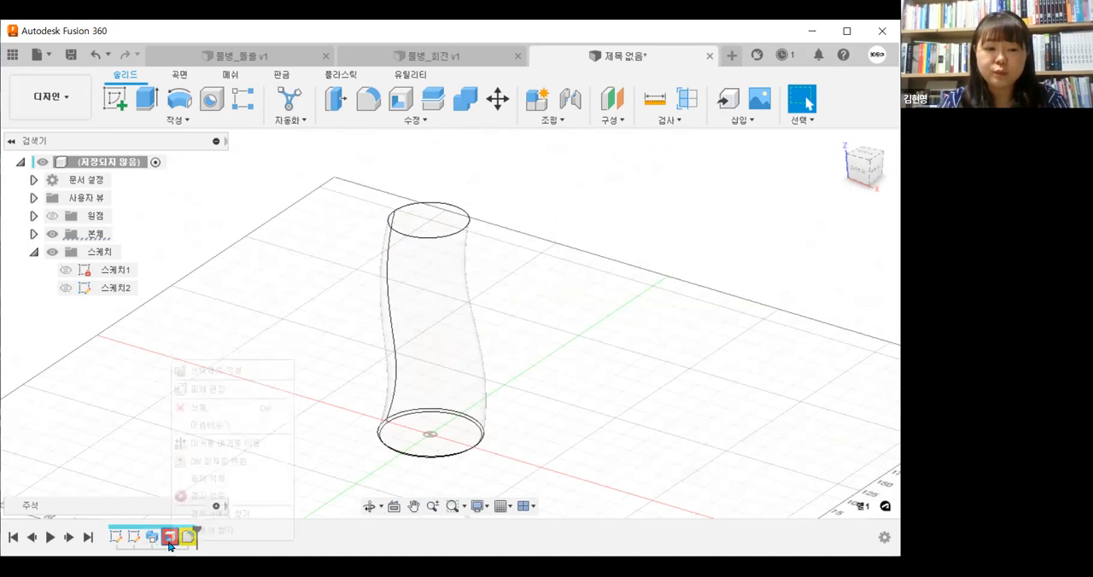
click(247, 409)
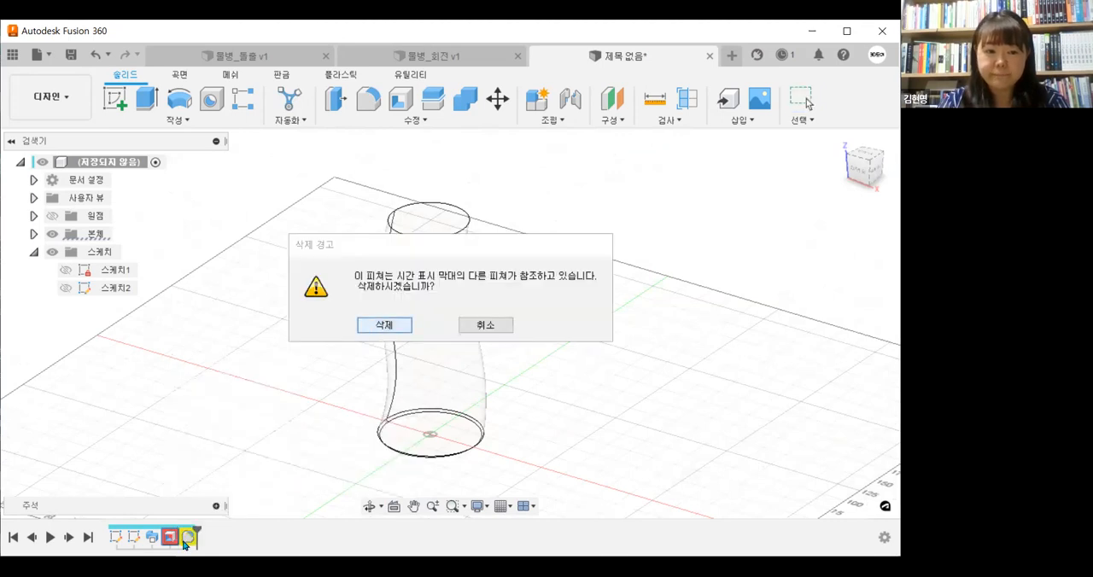
click(384, 325)
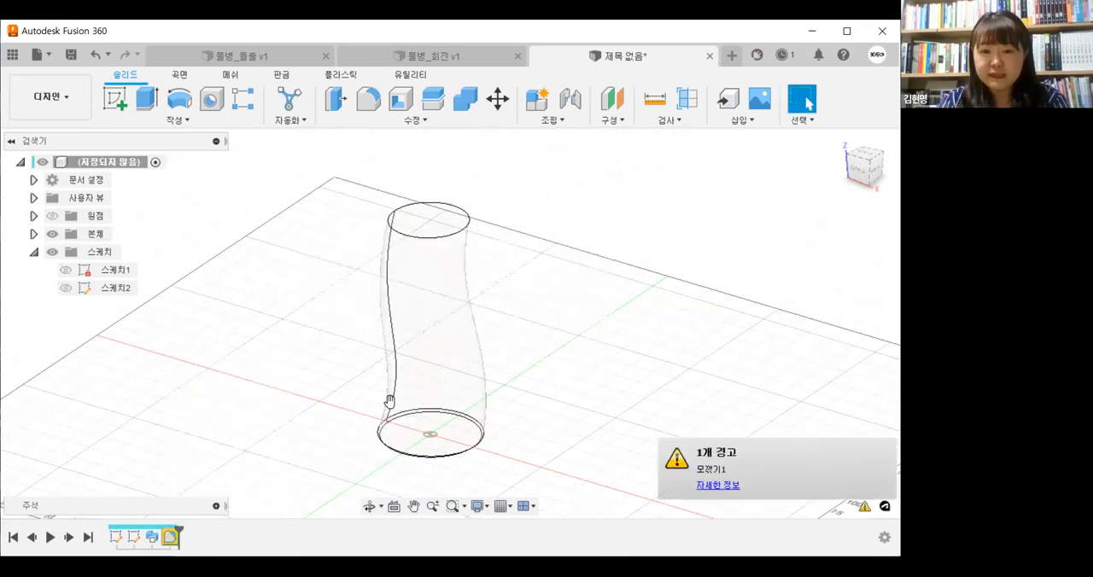
Edit the base fillet, reselecting the bottle's bottom edge and setting its radius to 2 mm after trying 1 mm
click(813, 464)
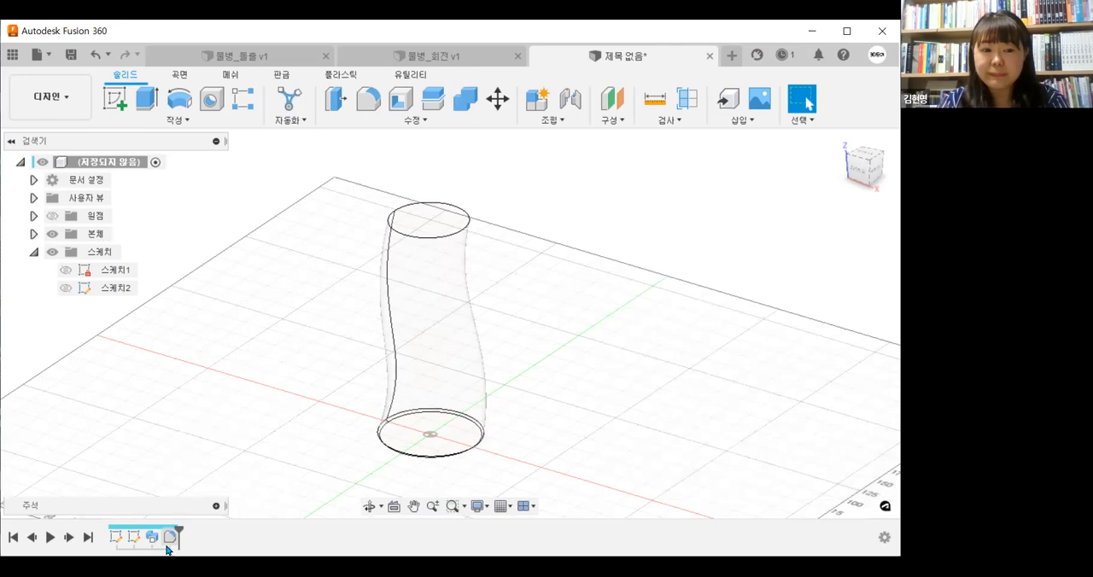
key(f)
click(463, 461)
text(1)
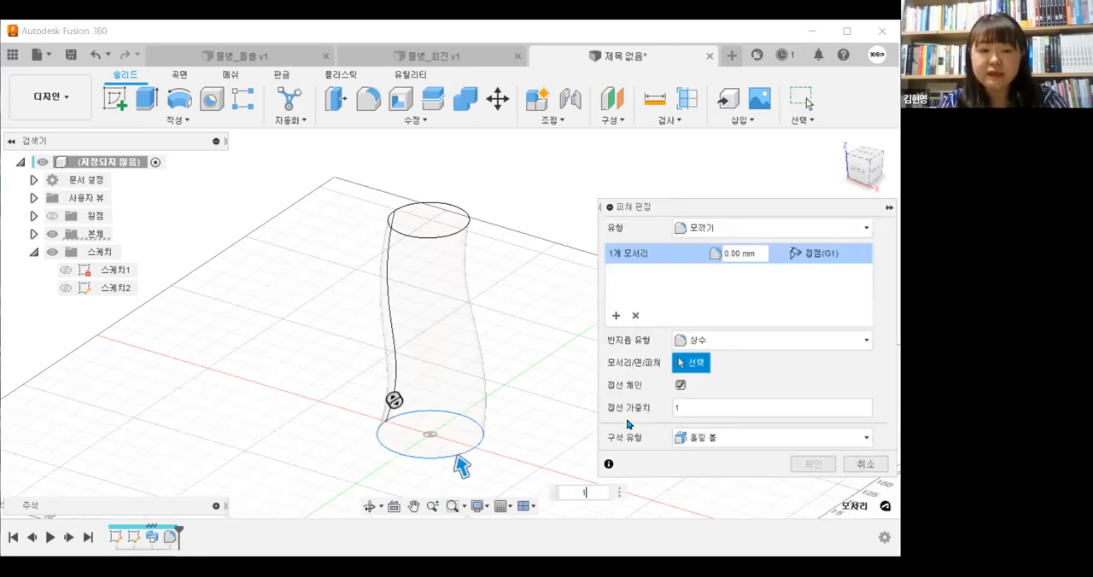
key(Return)
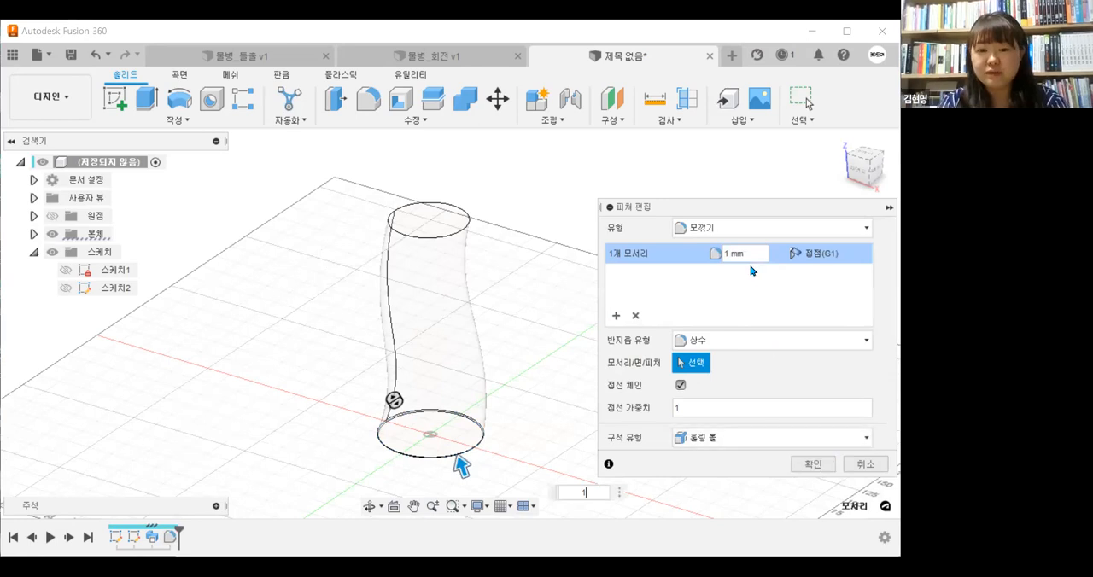
click(734, 254)
text(2)
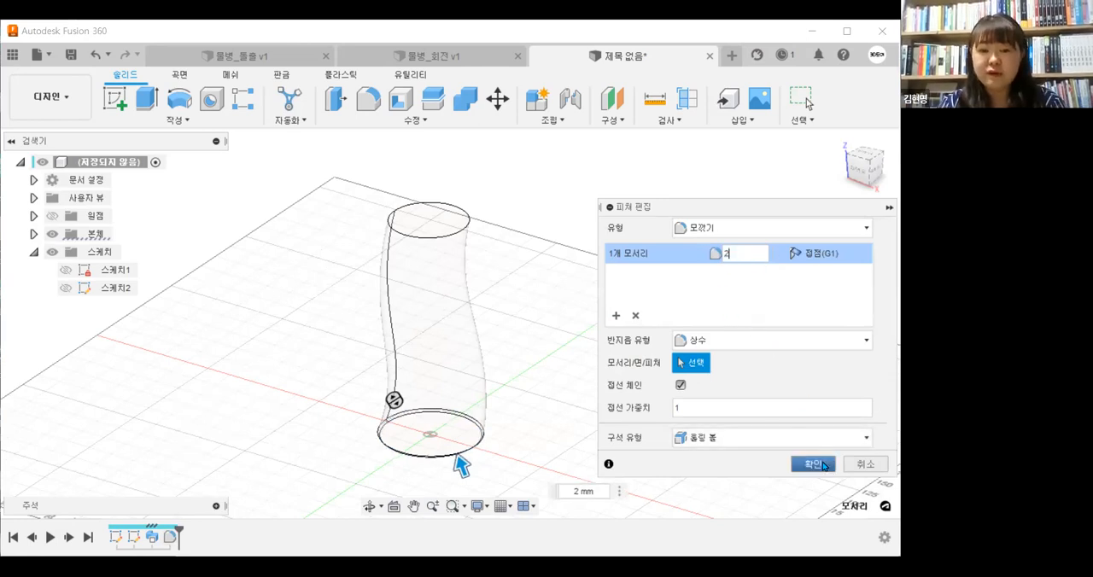
click(822, 466)
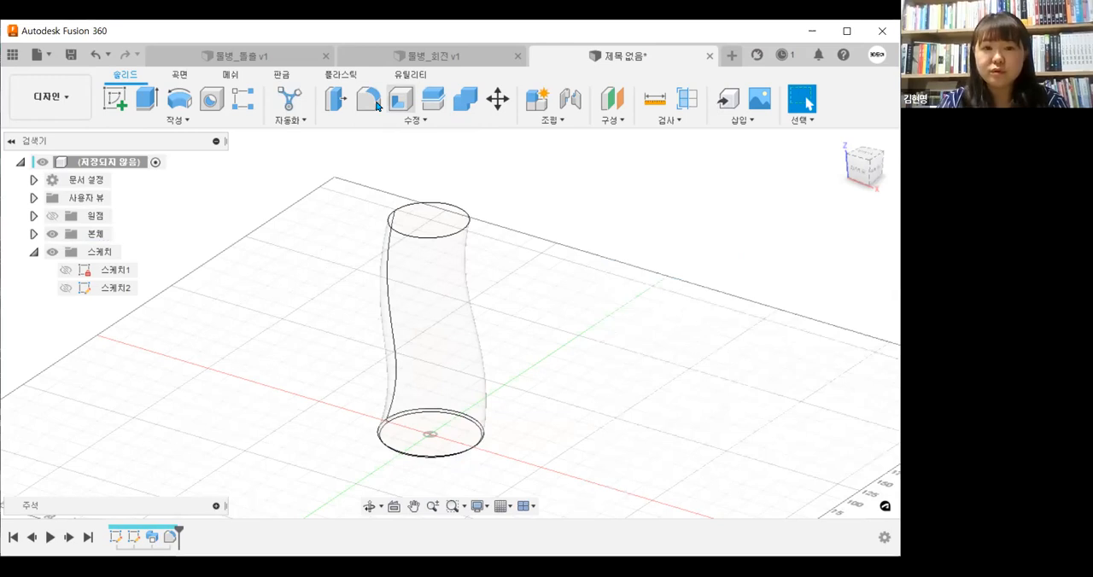
Try to shell the body from its top face with inside thicknesses of 1, 0.1 and 0.001 mm
click(431, 218)
text(1)
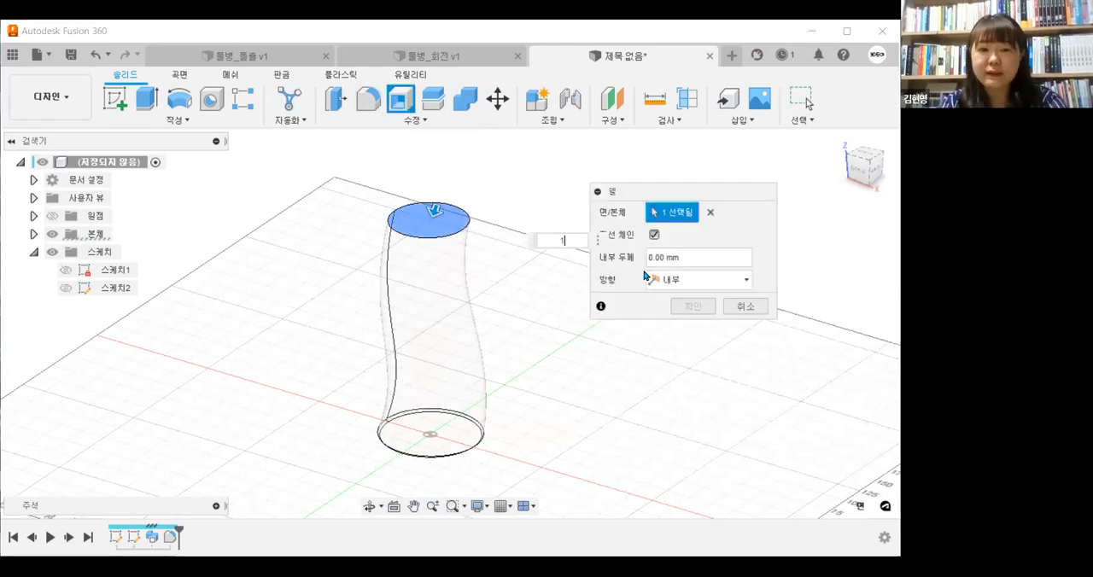
click(675, 256)
text(0)
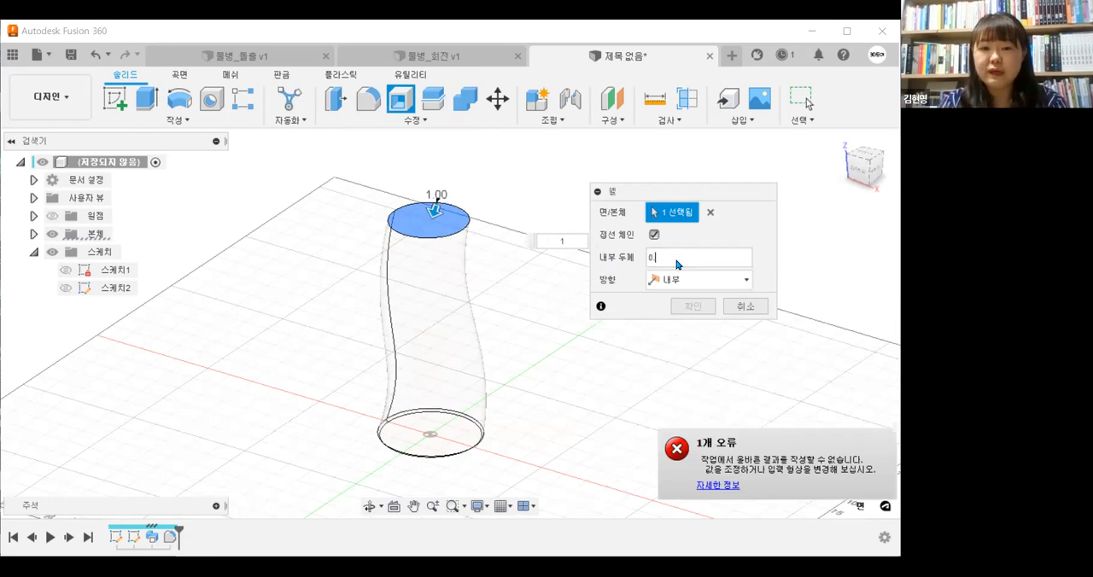
text(.2)
key(BackSpace)
text(1)
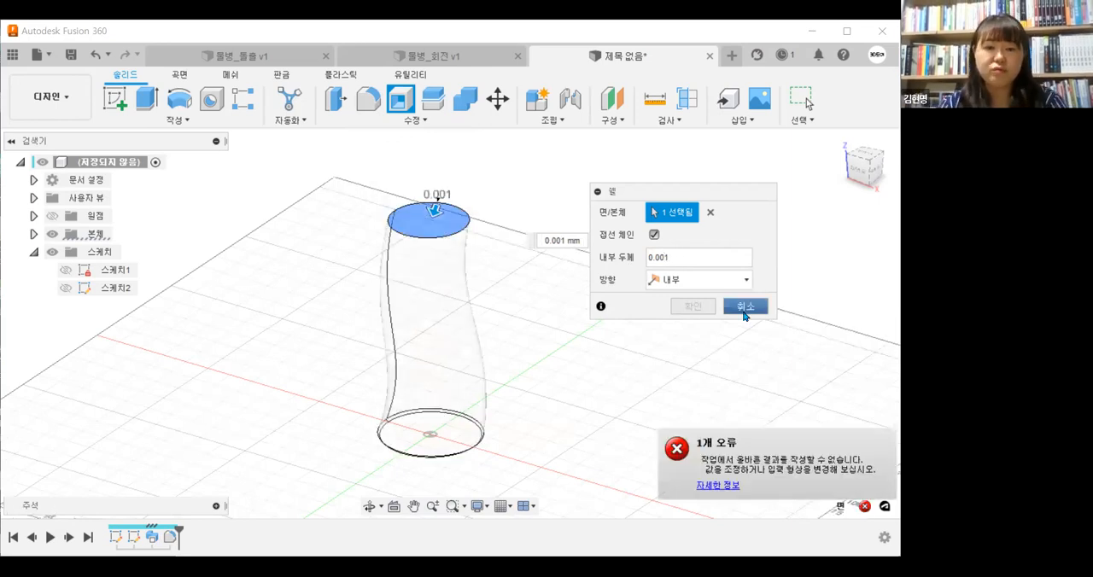
key(Escape)
Cancel the shell and edit the sweep feature, setting its taper angle to 5 deg
shift+middle_drag(529, 359, 516, 397)
click(442, 218)
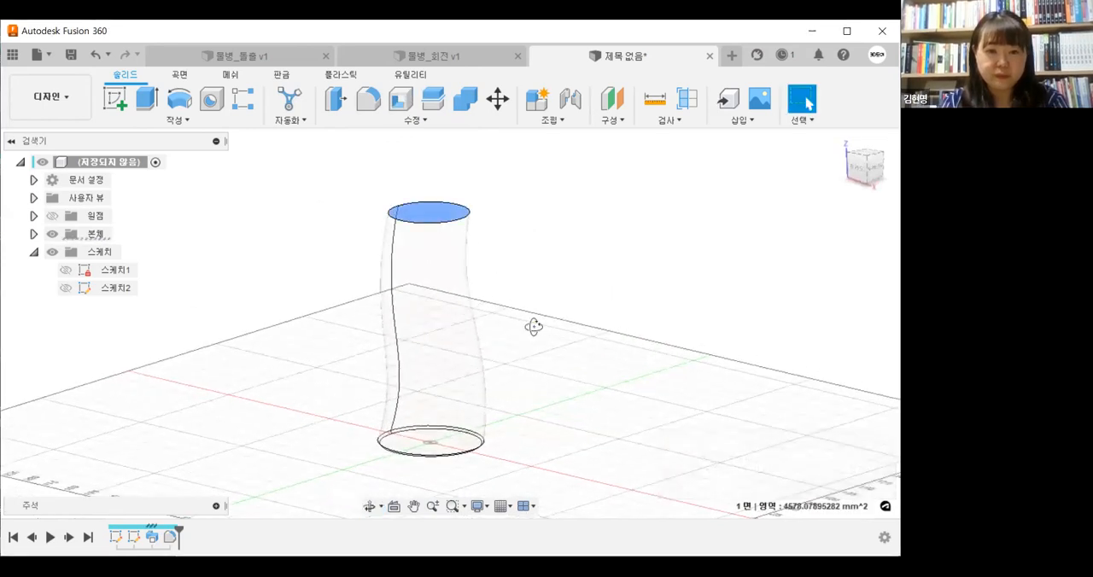
shift+middle_drag(534, 327, 554, 402)
key(Escape)
click(542, 391)
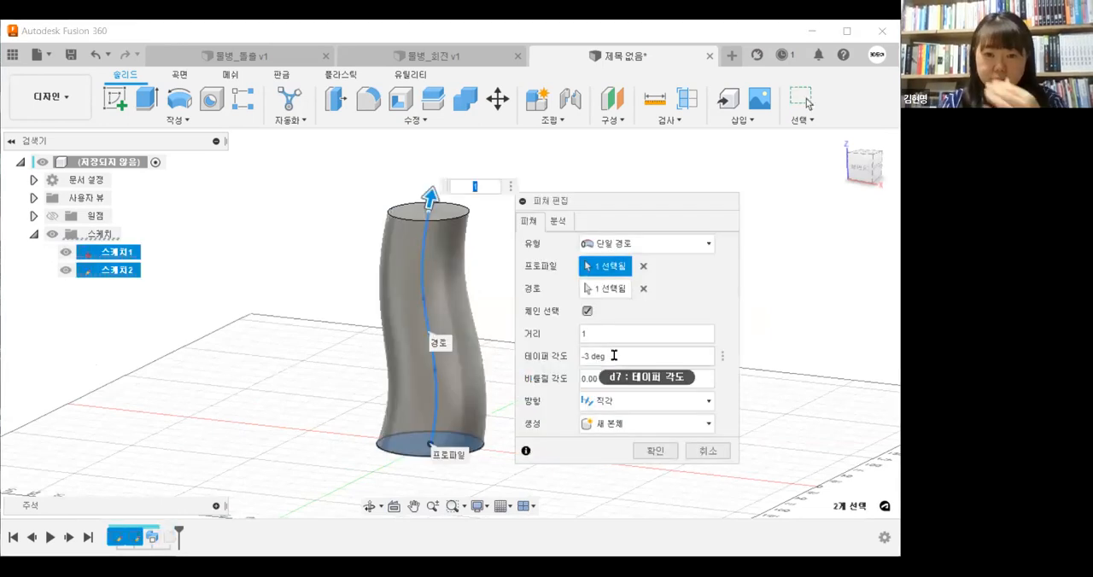
click(565, 353)
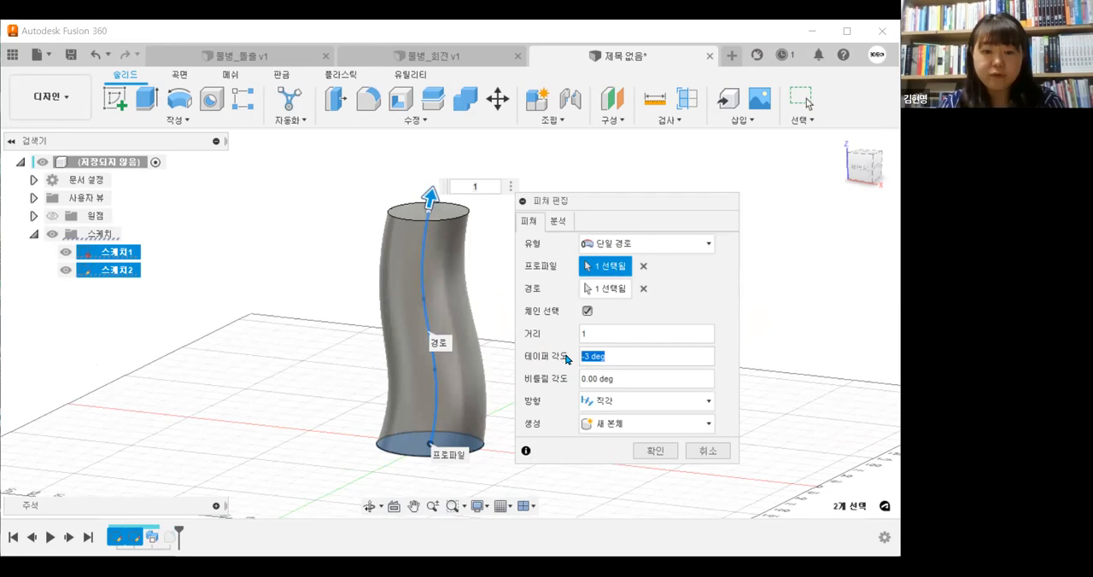
text(5)
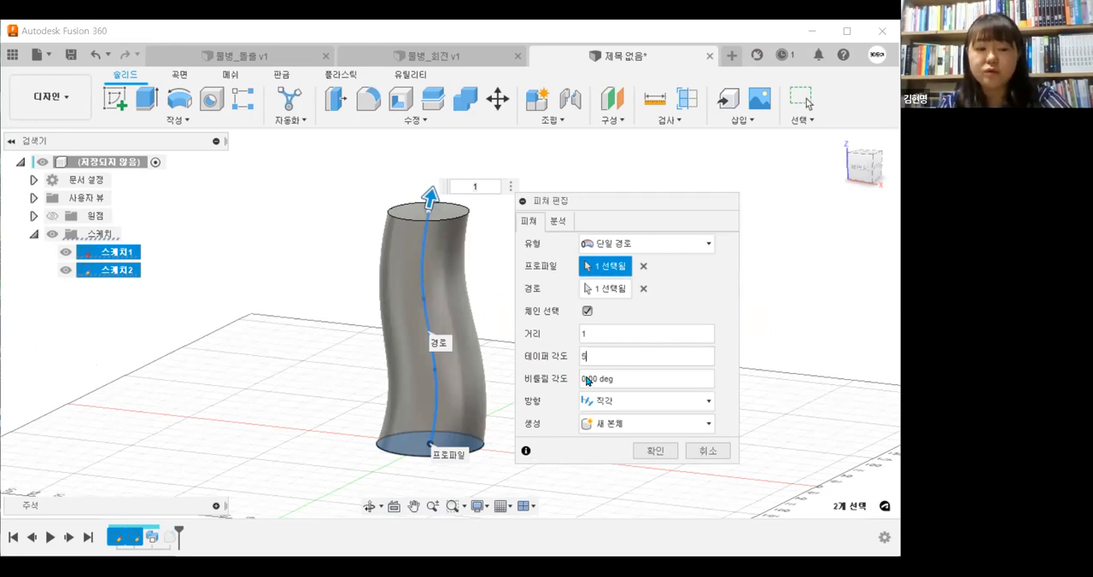
click(644, 455)
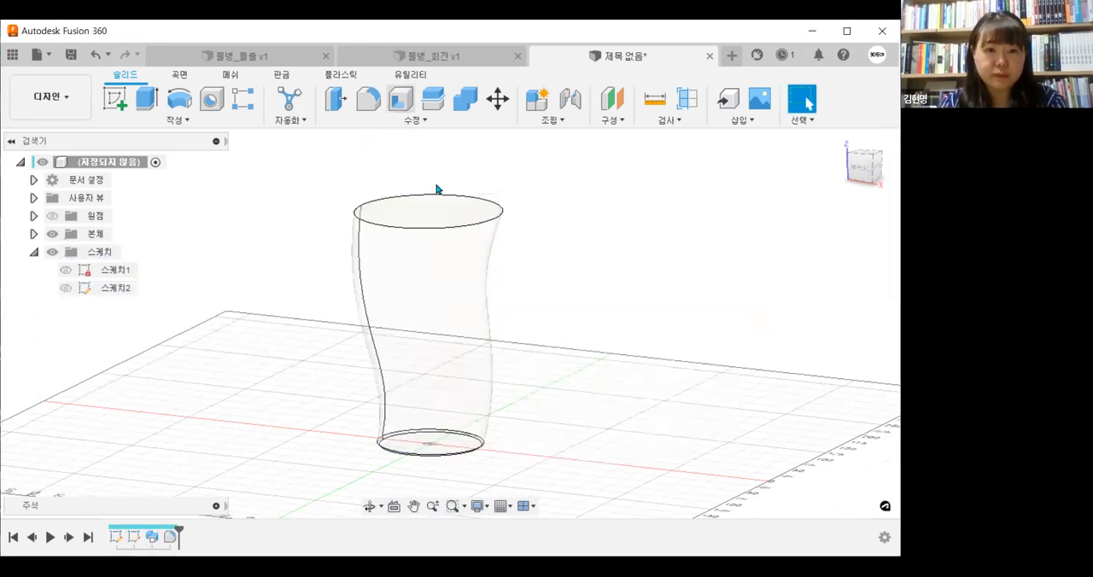
Shell the body from its top face with an inside thickness of 0.00001 mm
click(450, 220)
text(0.001)
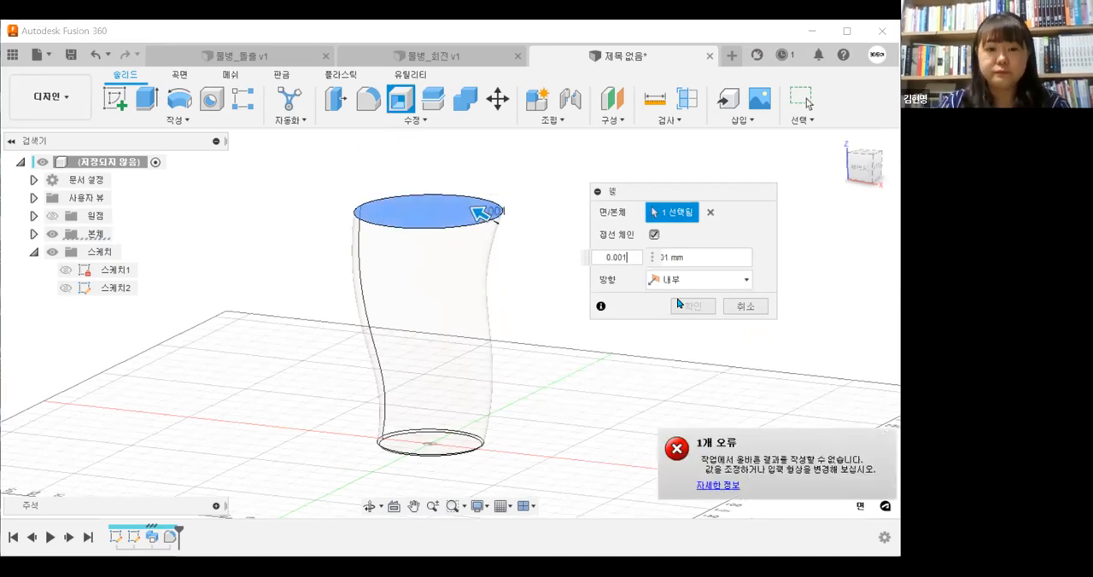
click(625, 260)
text(000)
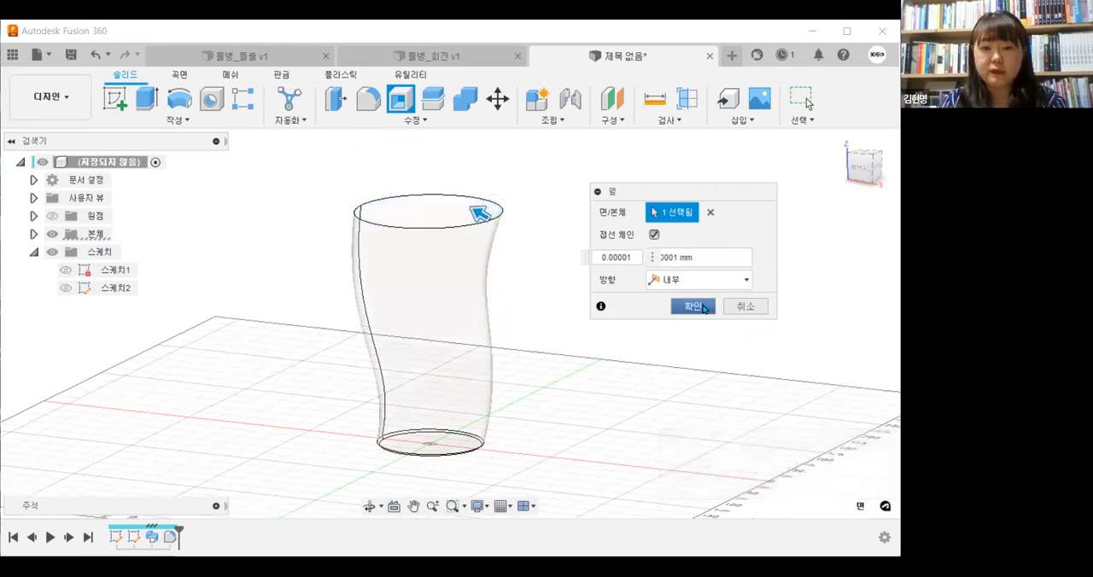
key(Return)
shift+middle_drag(641, 373, 501, 210)
scroll(501, 210, up, 10)
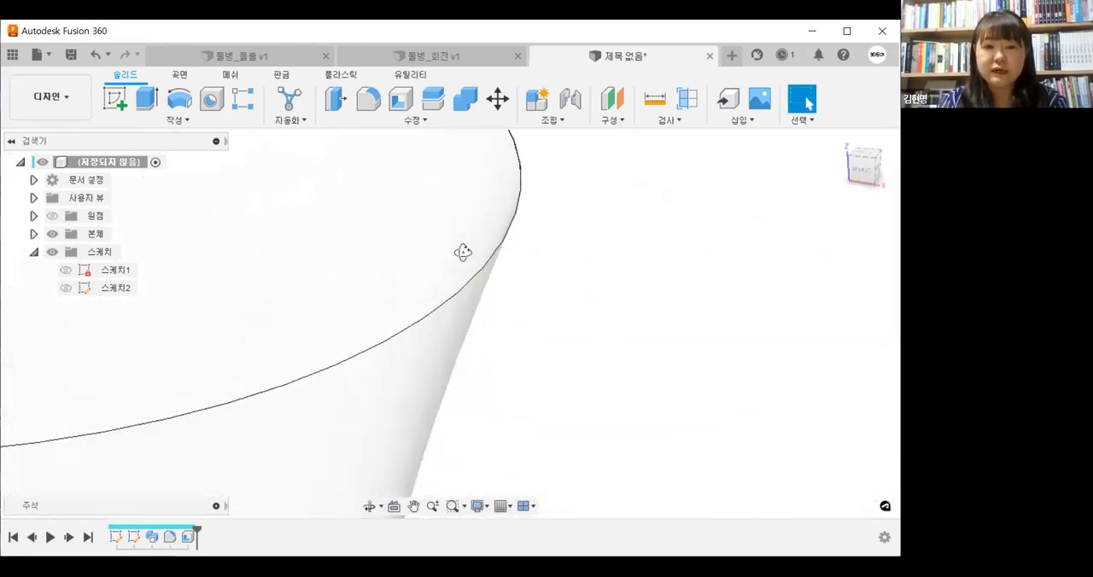
scroll(500, 267, down, 10)
shift+middle_drag(531, 353, 581, 381)
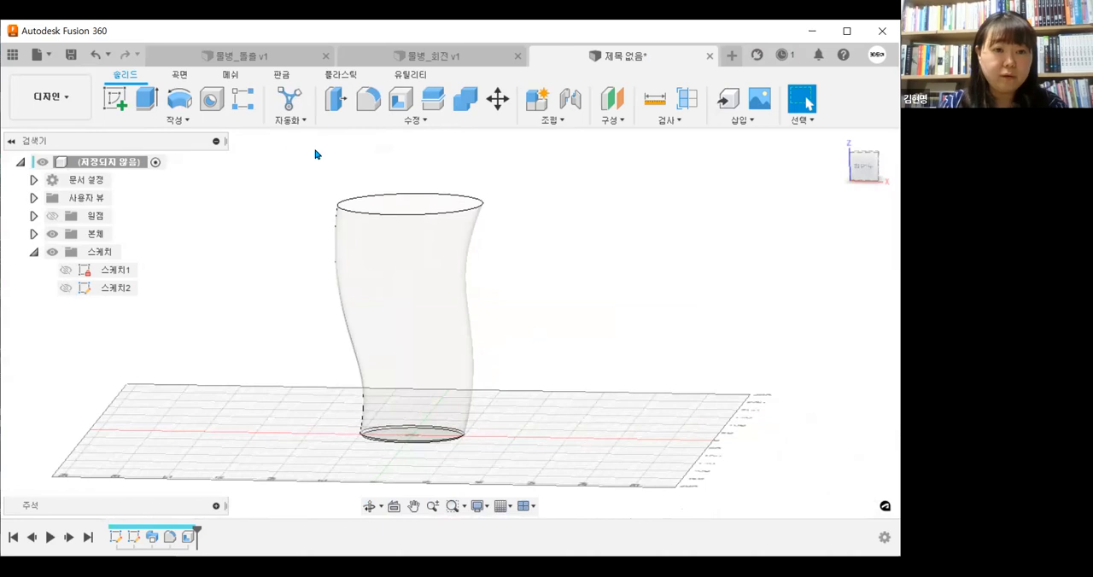
Review the Sweep command's profile and path selections without creating a feature, and cancel it
click(220, 125)
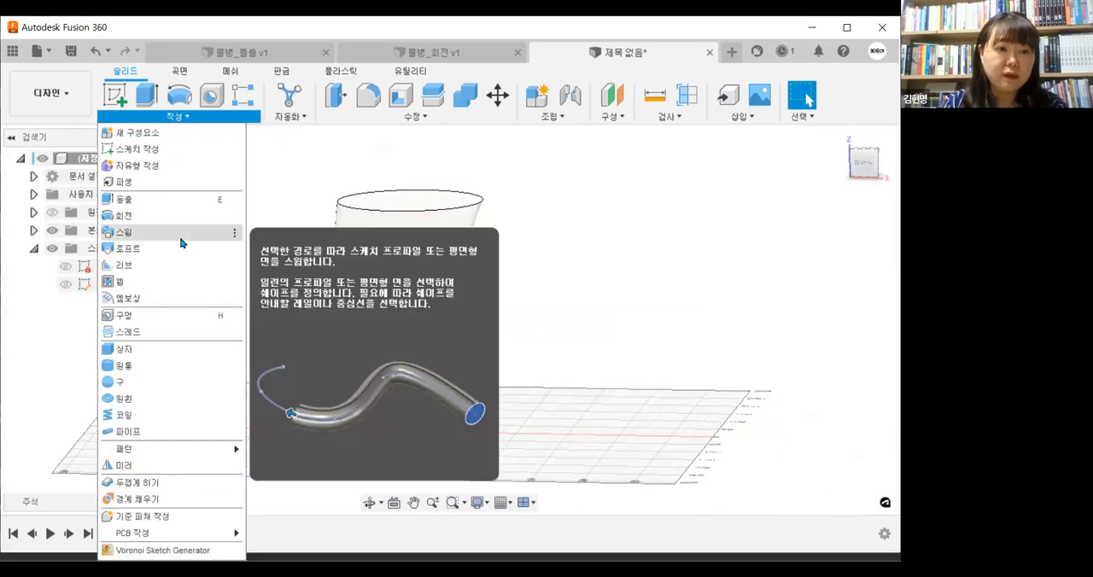
click(610, 229)
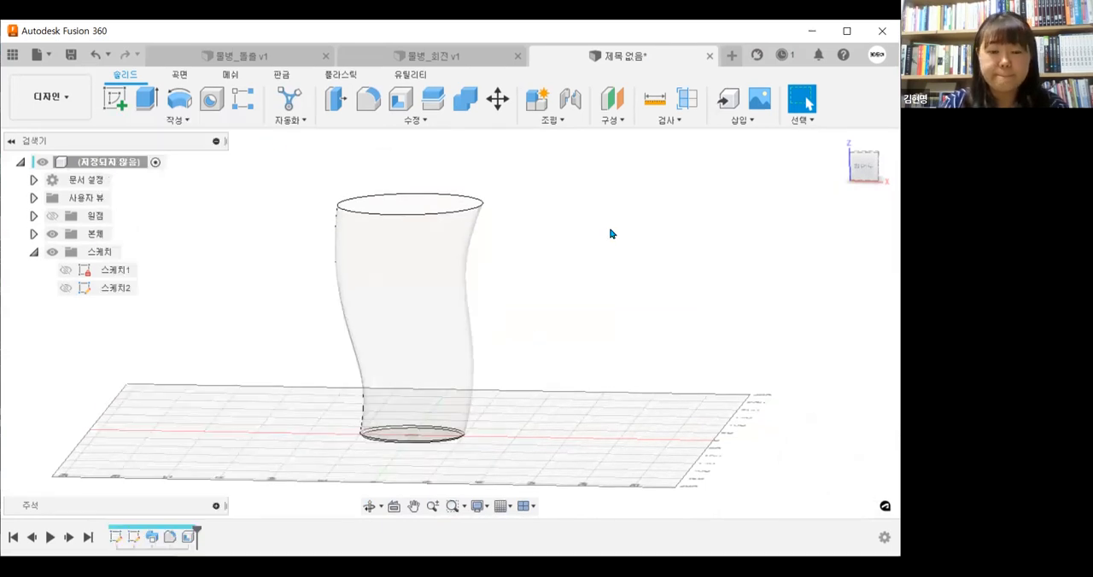
middle_drag(610, 233, 575, 334)
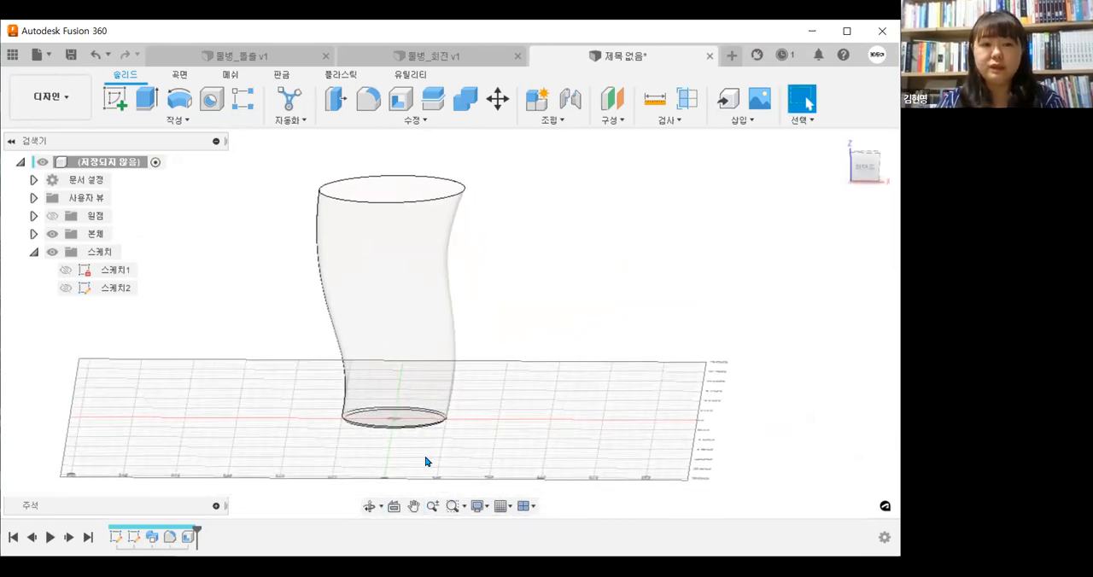
middle_drag(431, 457, 393, 478)
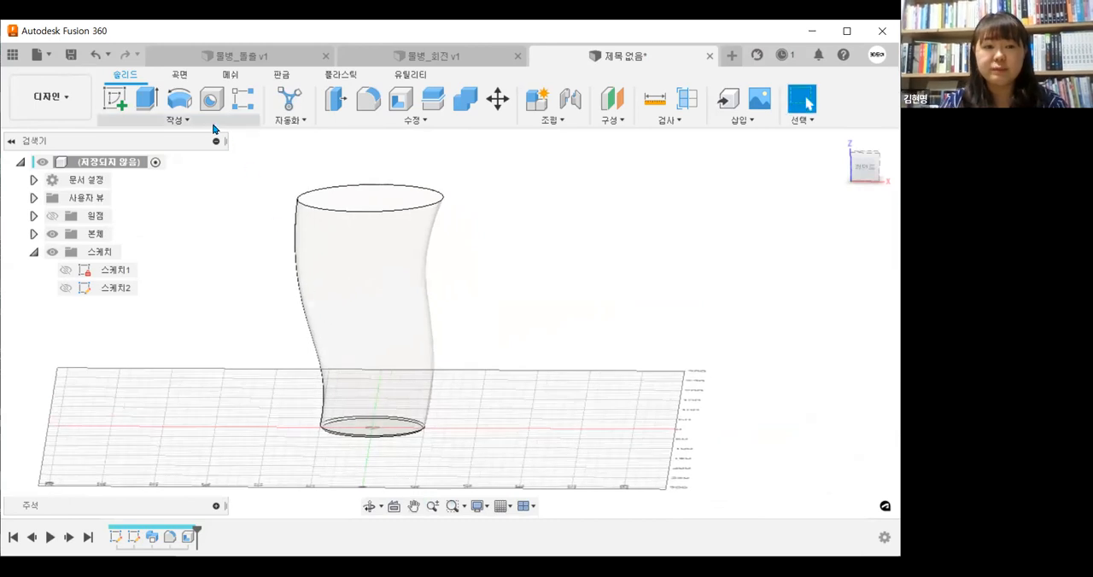
click(119, 119)
click(147, 242)
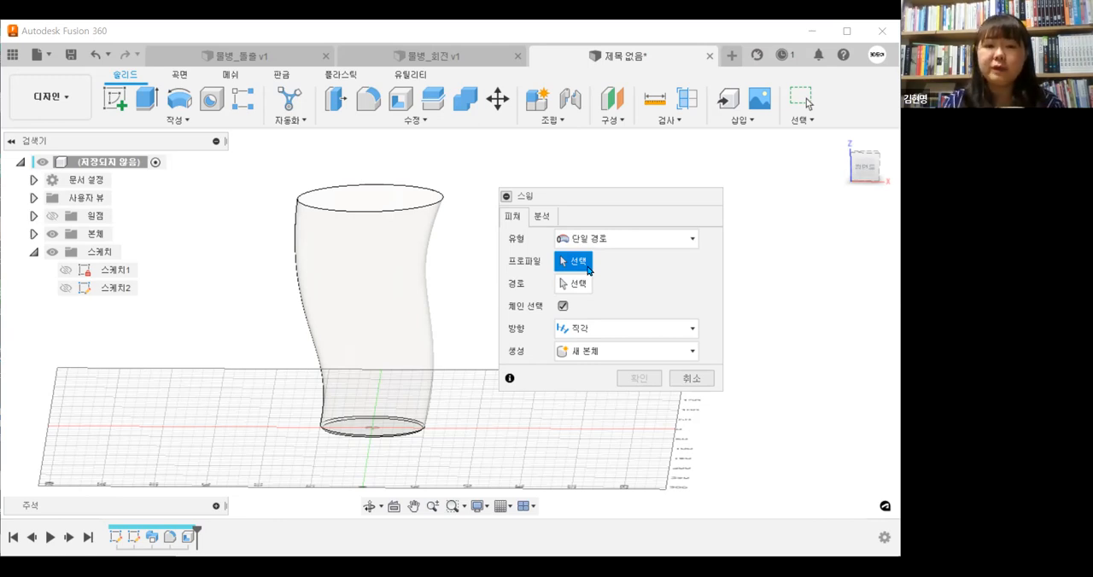
click(586, 290)
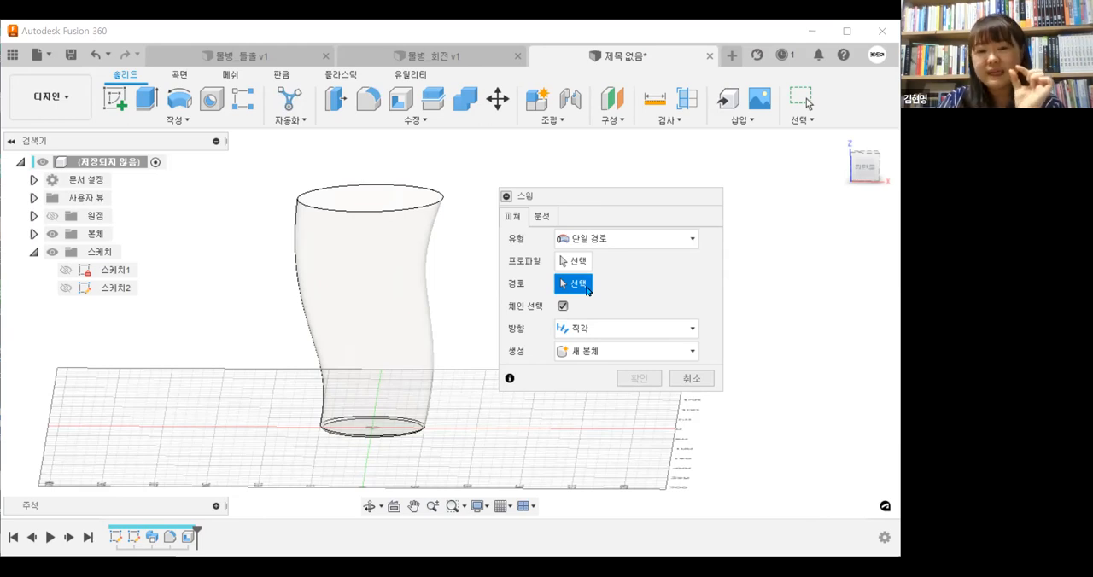
click(692, 378)
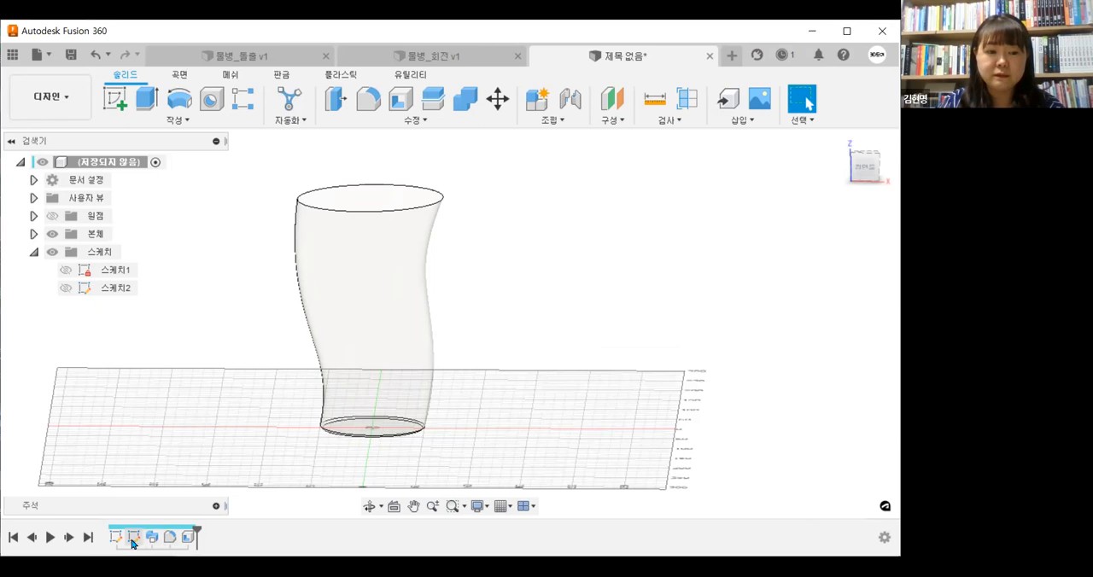
Set the base circle's diameter to 10 mm in the profile sketch
double_click(120, 539)
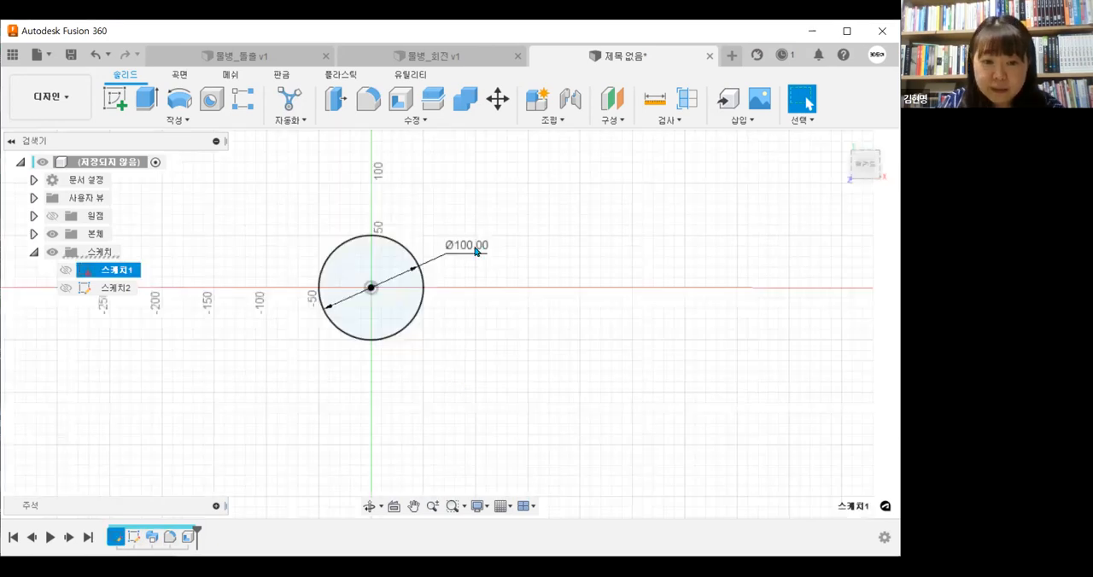
text(10)
key(Return)
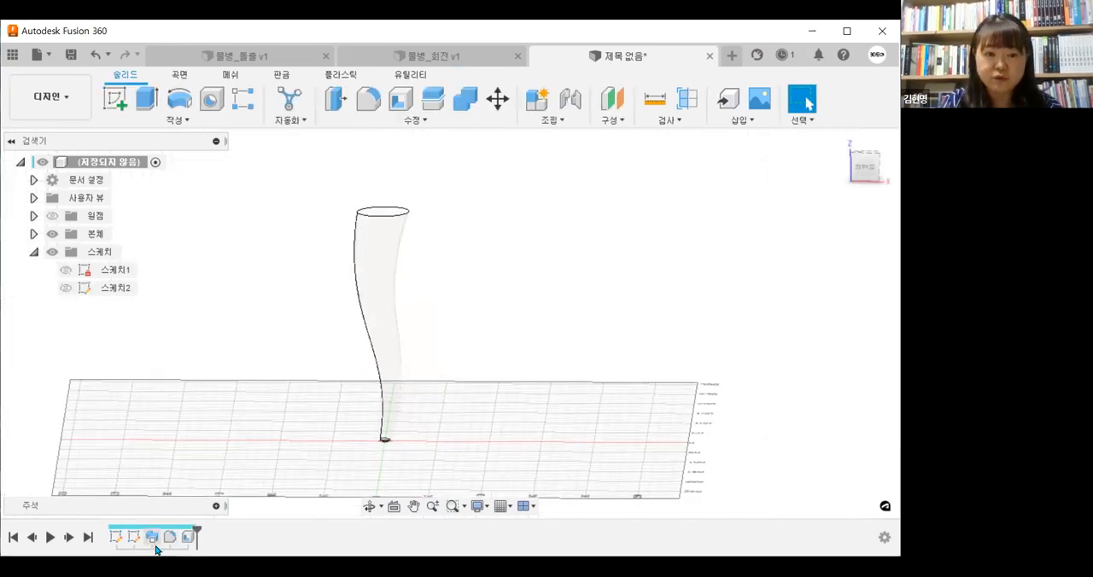
Show the path sketch and reshape the spline, moving its lower point to about X 18.3, Z 77.2 and its upper point to about X -16.2, Z 136.9 mm
click(66, 290)
drag(393, 372, 405, 366)
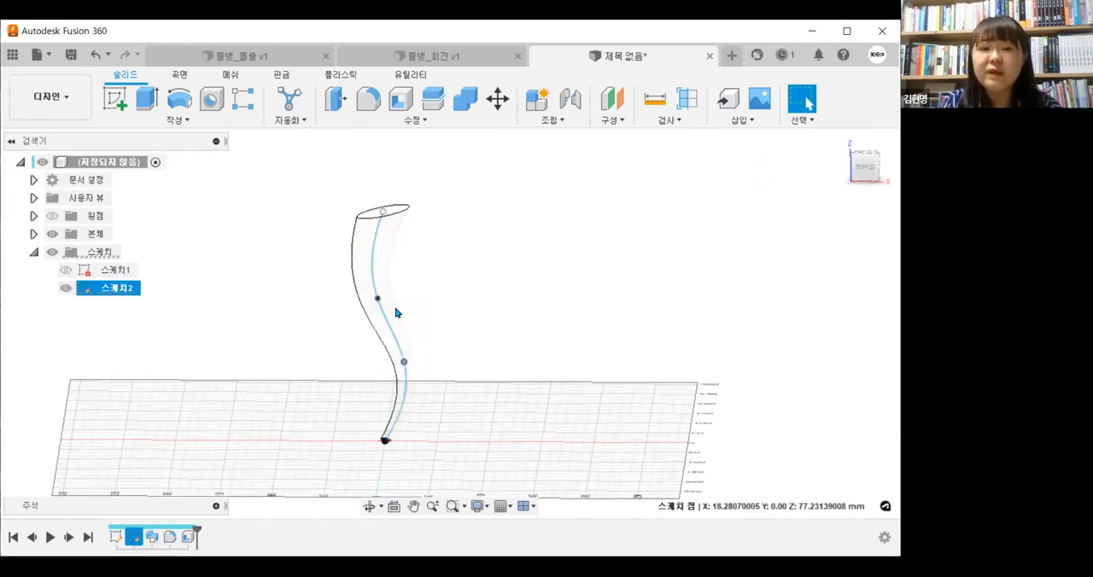
drag(379, 298, 353, 299)
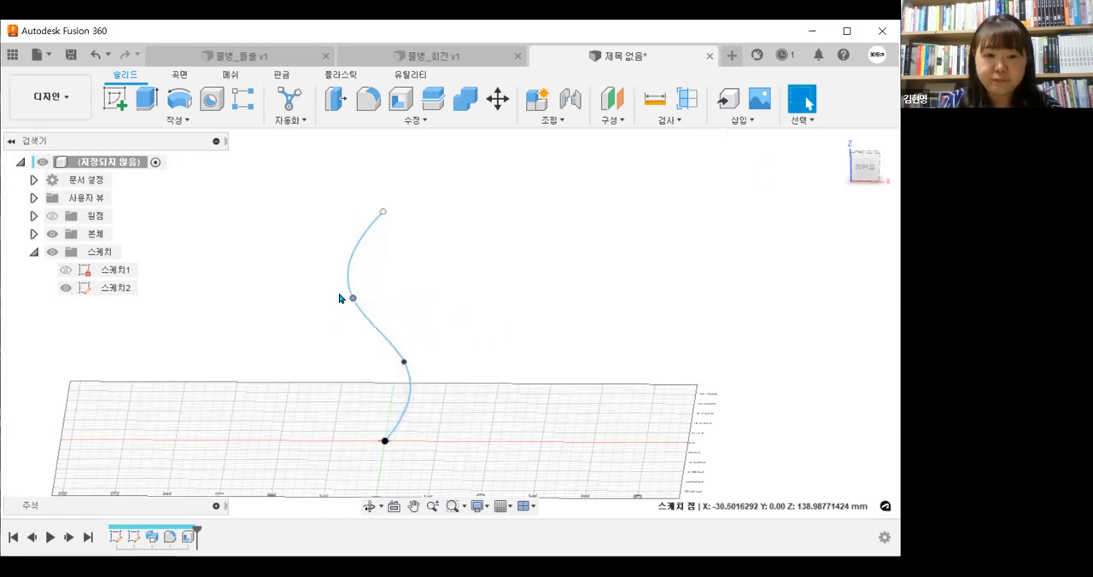
drag(353, 299, 367, 300)
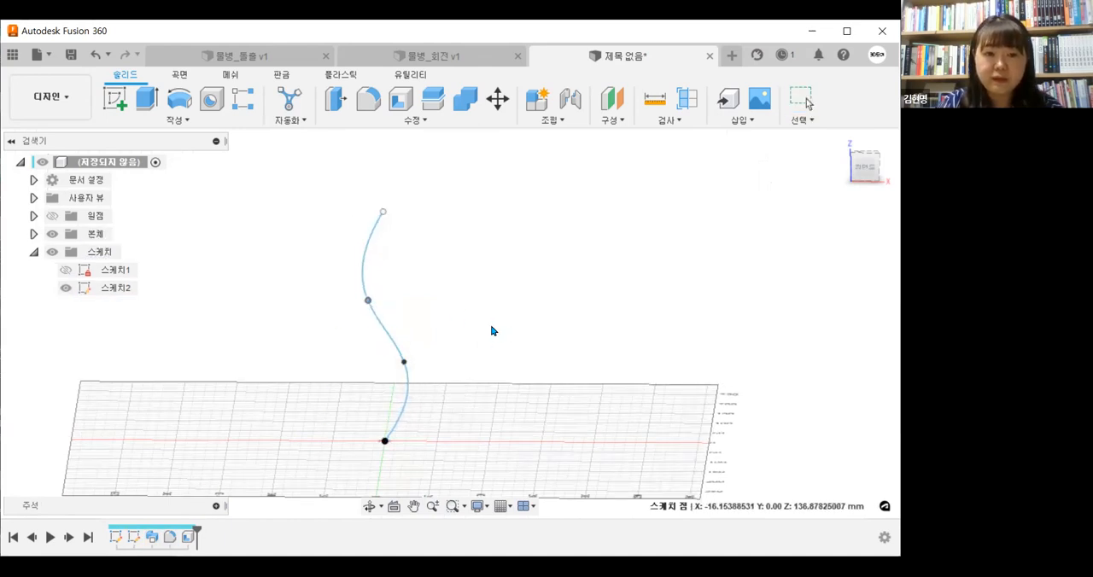
shift+middle_drag(501, 349, 393, 319)
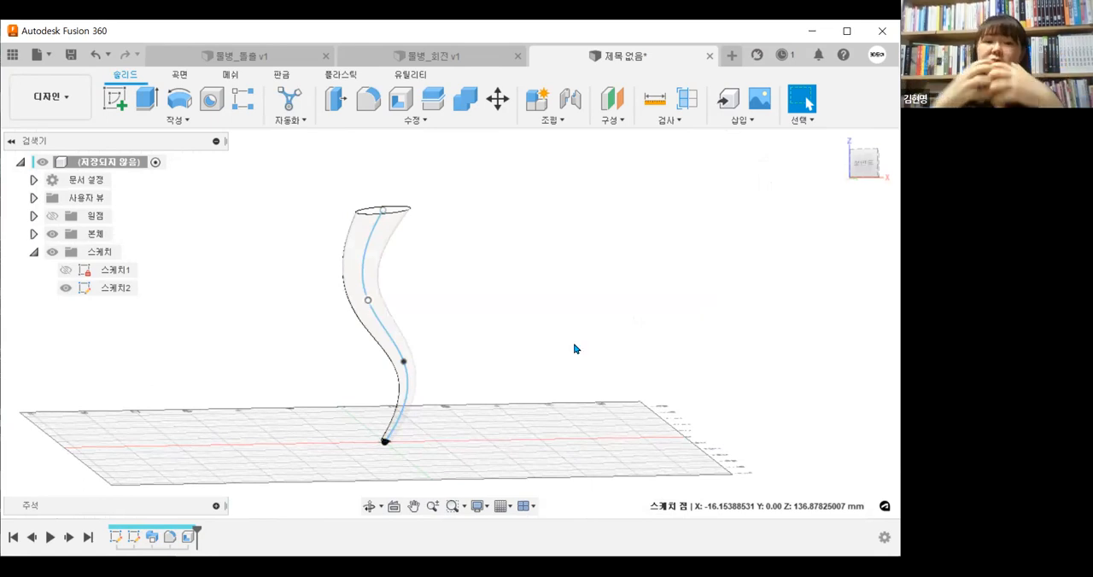
Edit the profile sketch, set the base circle's diameter to 50 mm and finish the sketch
double_click(117, 542)
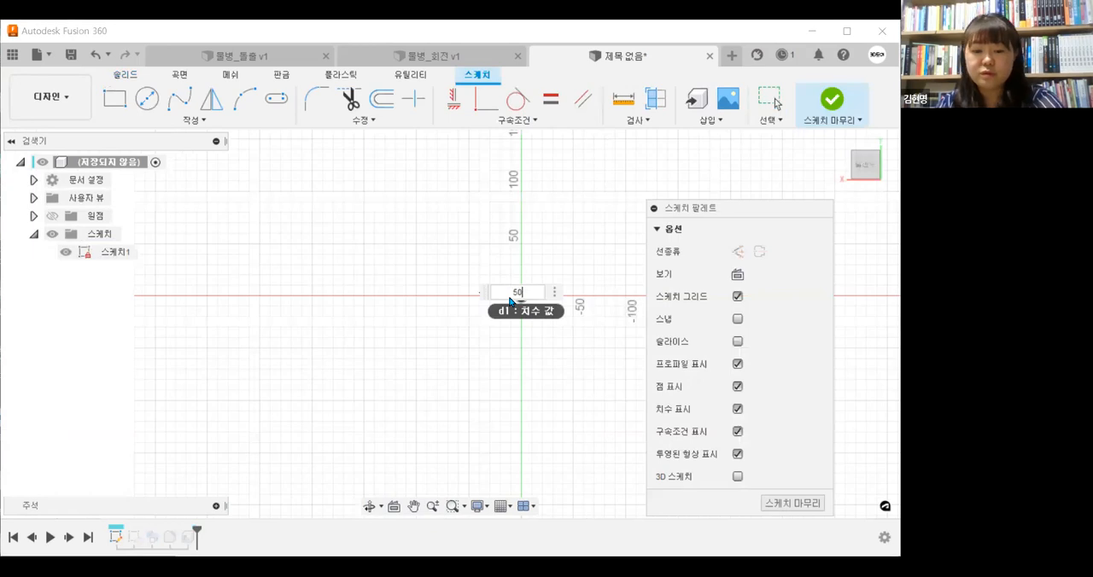
key(Return)
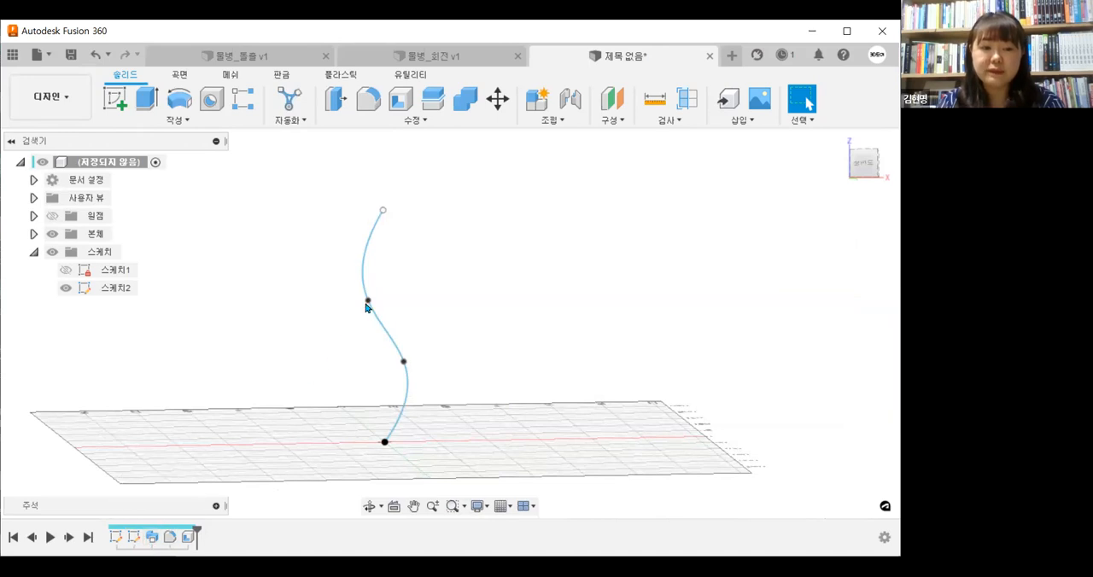
scroll(389, 461, up, 2)
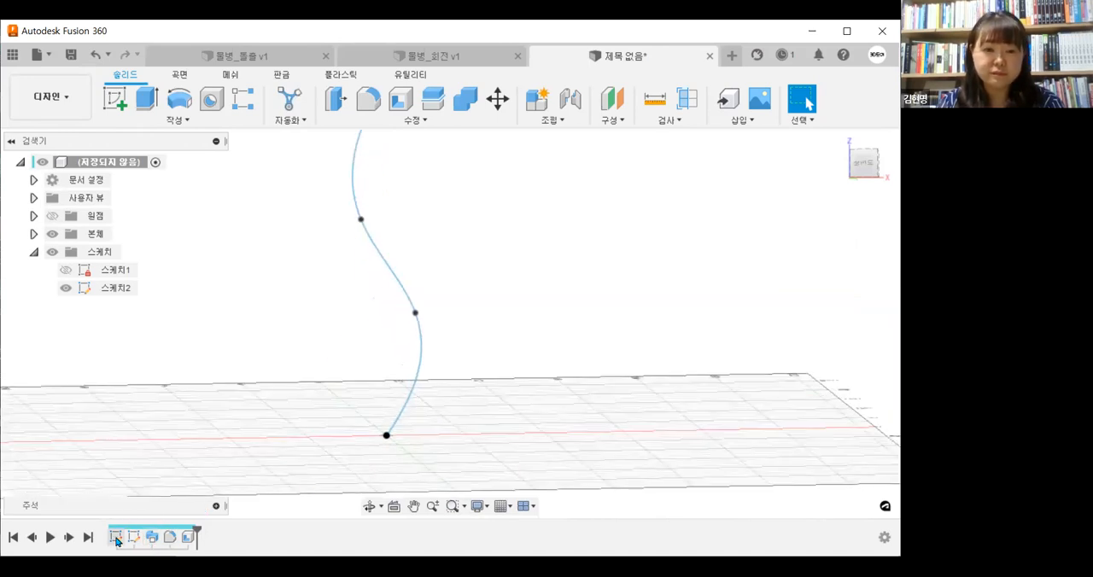
double_click(117, 538)
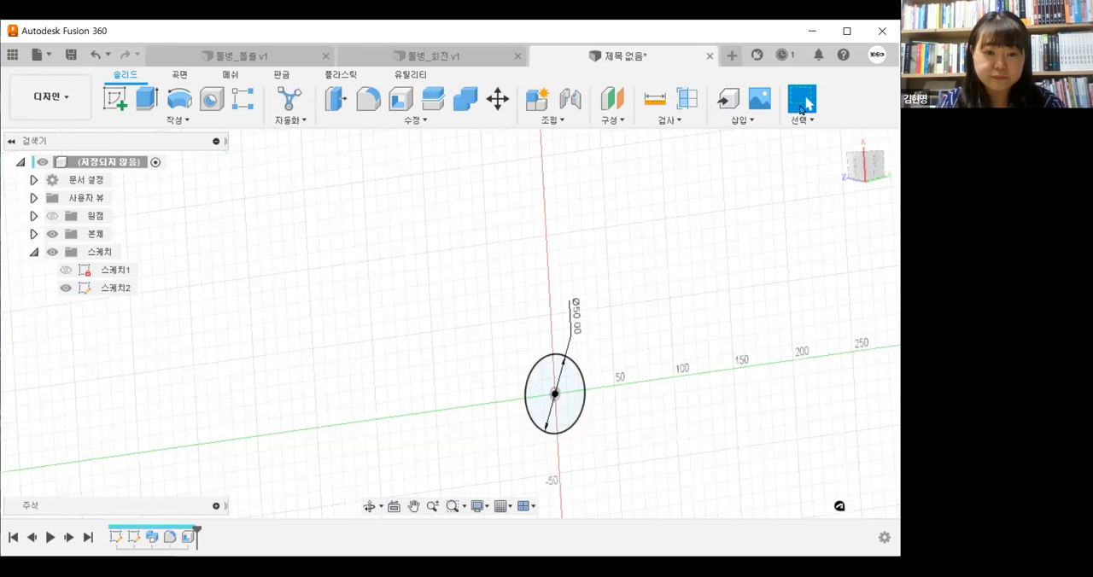
click(830, 102)
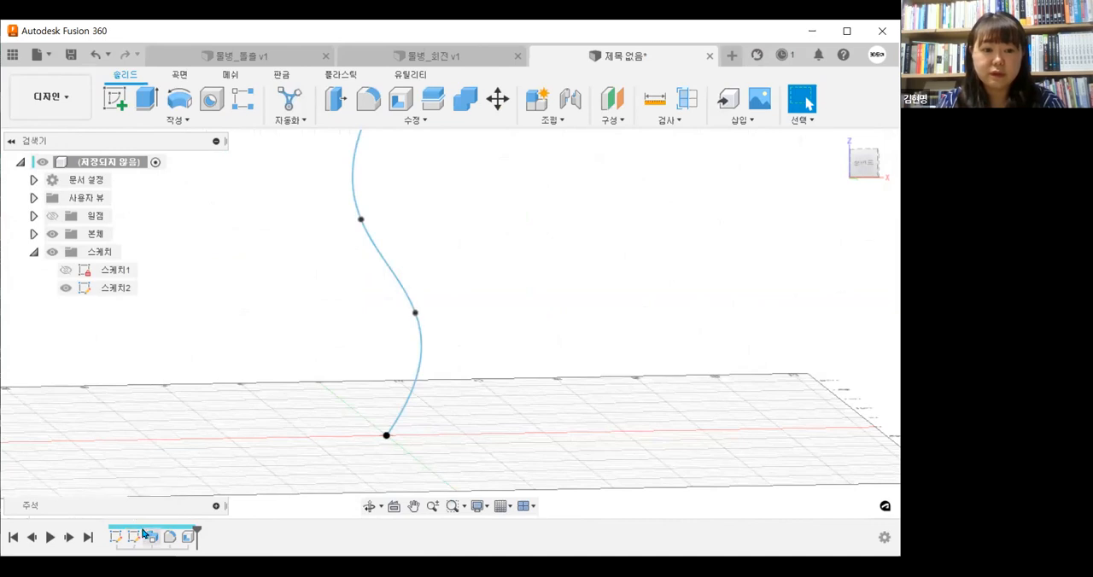
Straighten the path by moving the spline's upper middle point to about X 0.2, Z 135.1 mm, and hide the path sketch
drag(363, 216, 392, 237)
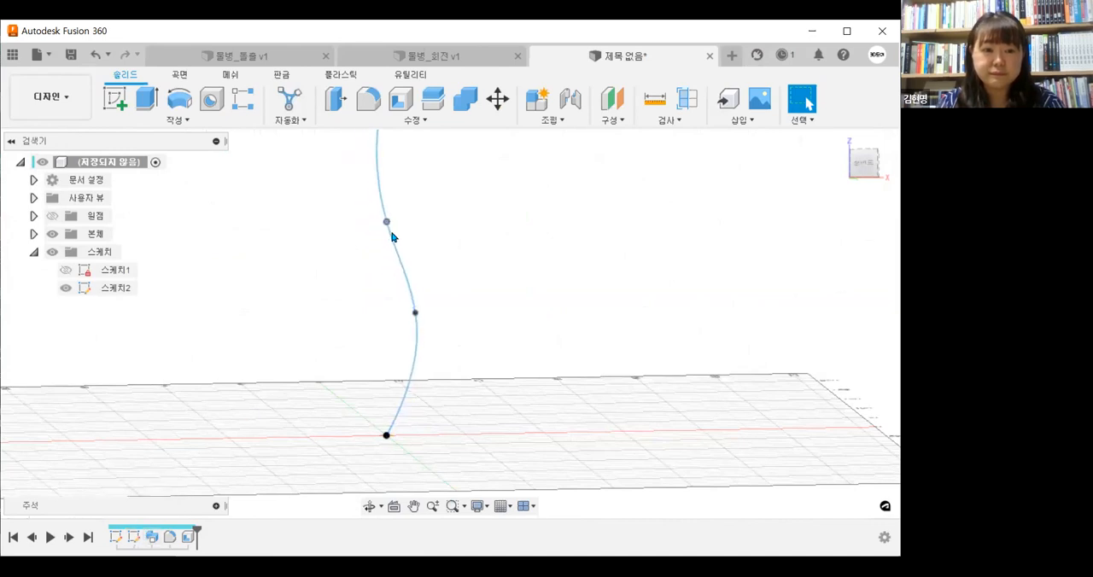
scroll(490, 427, down, 3)
mouse_move(475, 433)
shift+middle_down()
mouse_move(469, 420)
mouse_move(496, 437)
shift+middle_up()
click(496, 437)
click(66, 291)
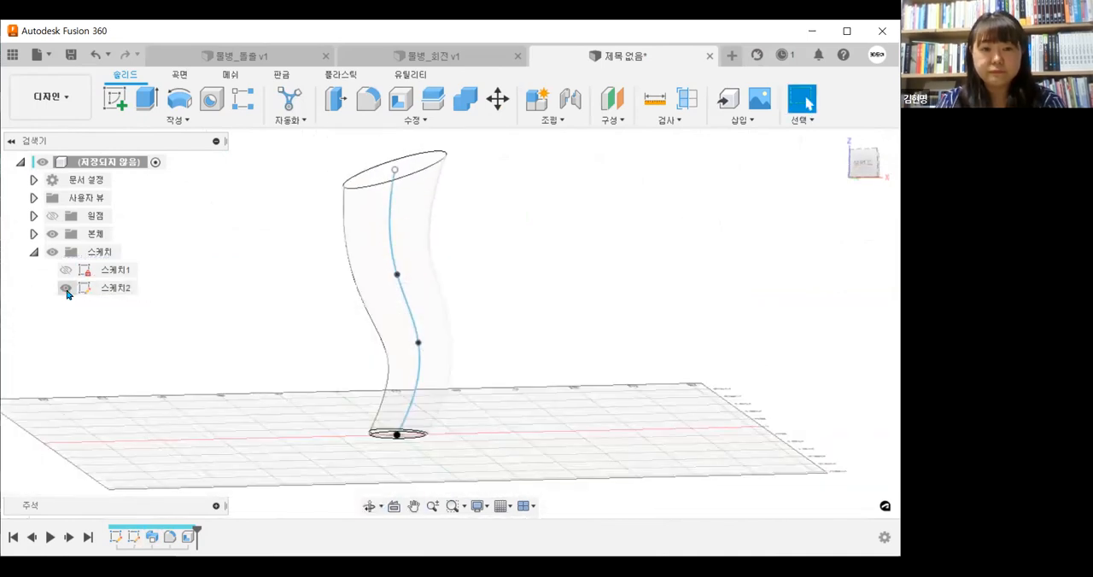
shift+middle_drag(256, 373, 224, 384)
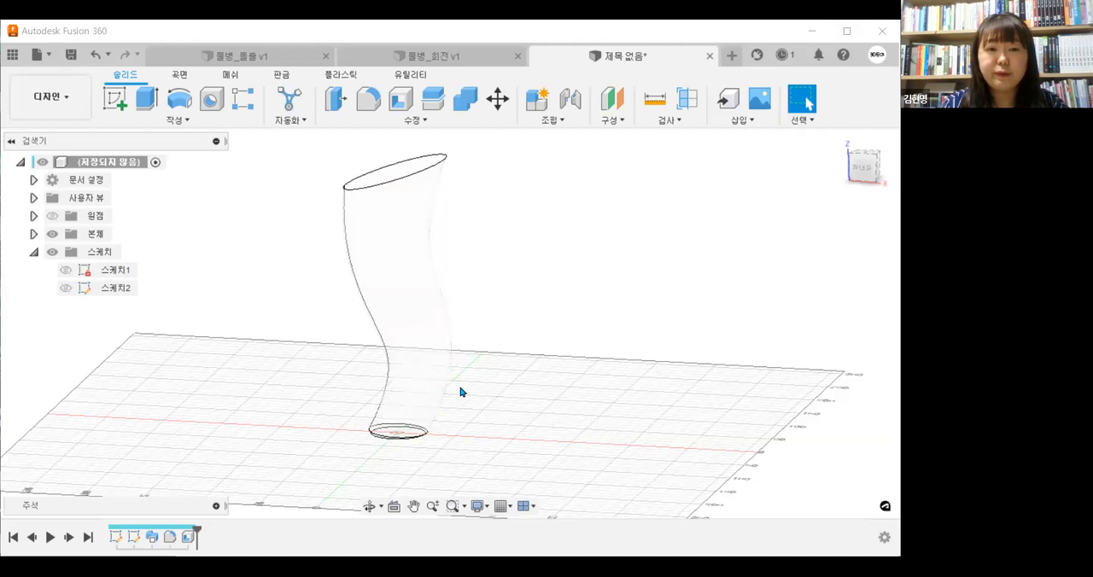
middle_drag(540, 449, 549, 477)
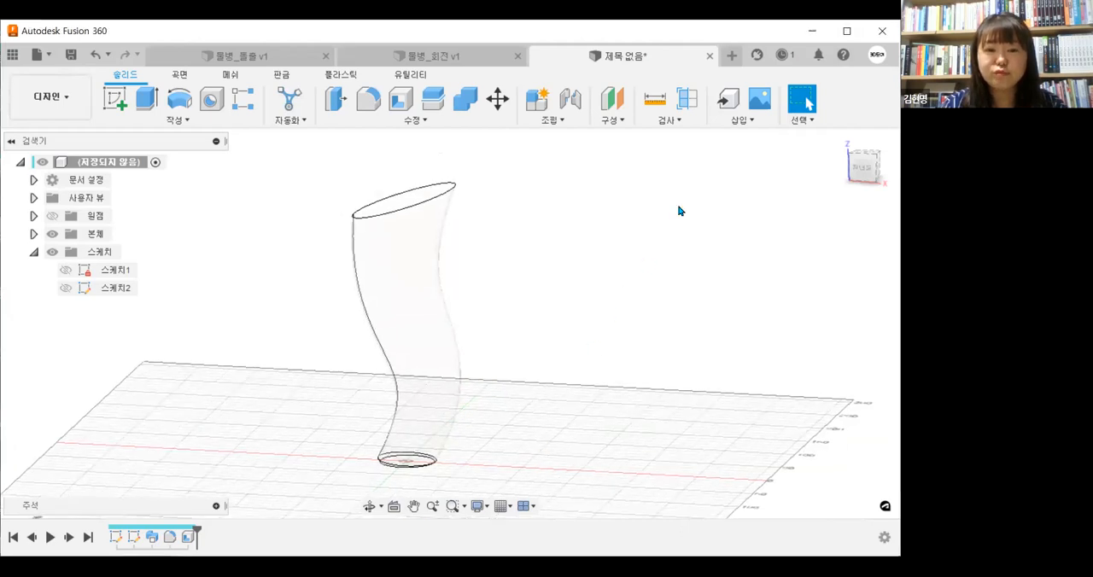
Create a new design and start a sketch on the horizontal XY plane
click(731, 56)
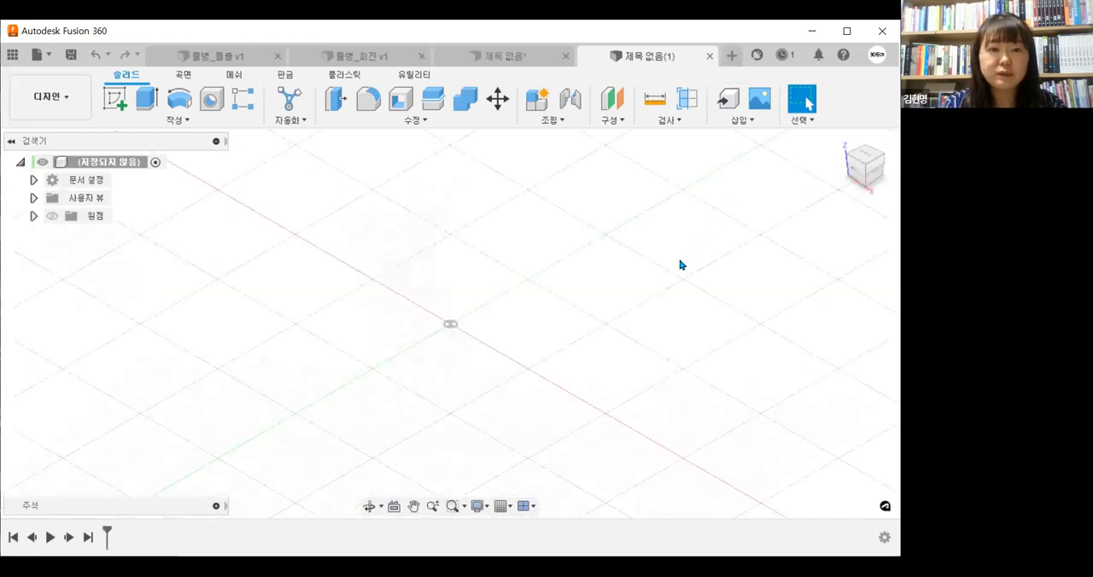
click(232, 122)
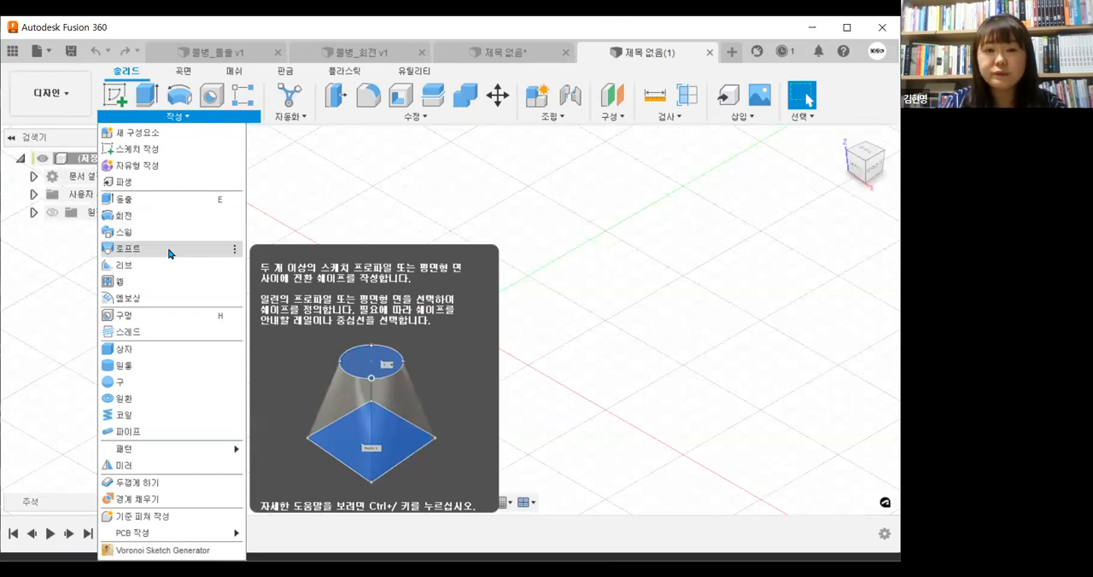
click(308, 204)
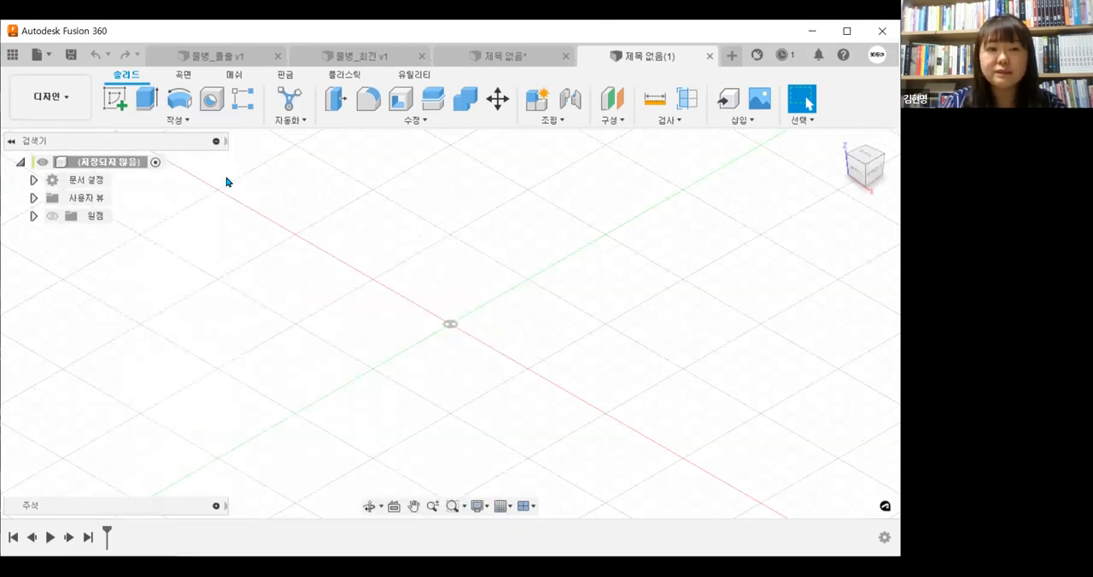
click(120, 101)
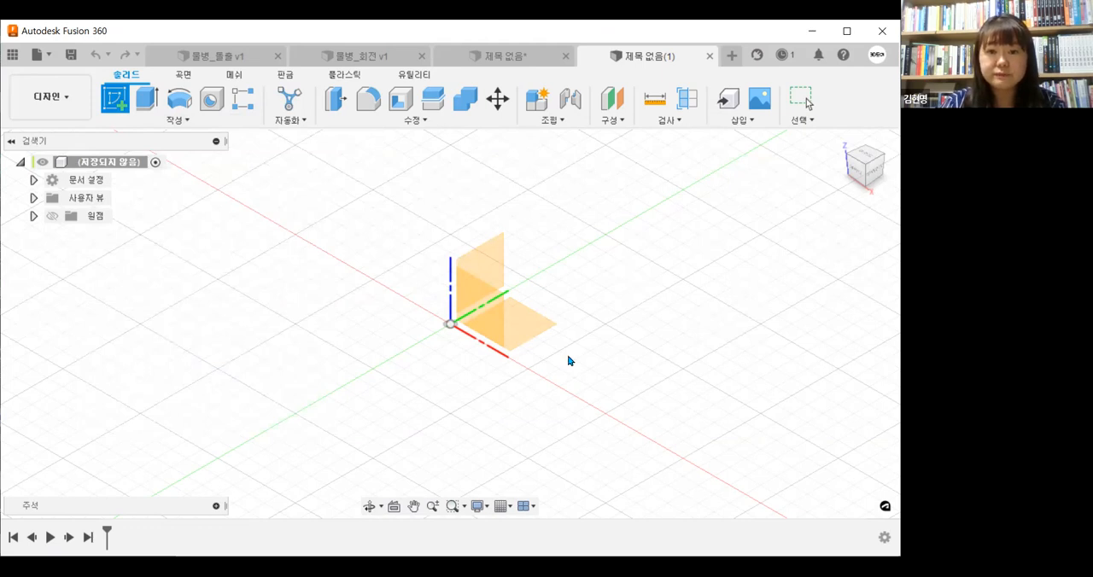
click(525, 340)
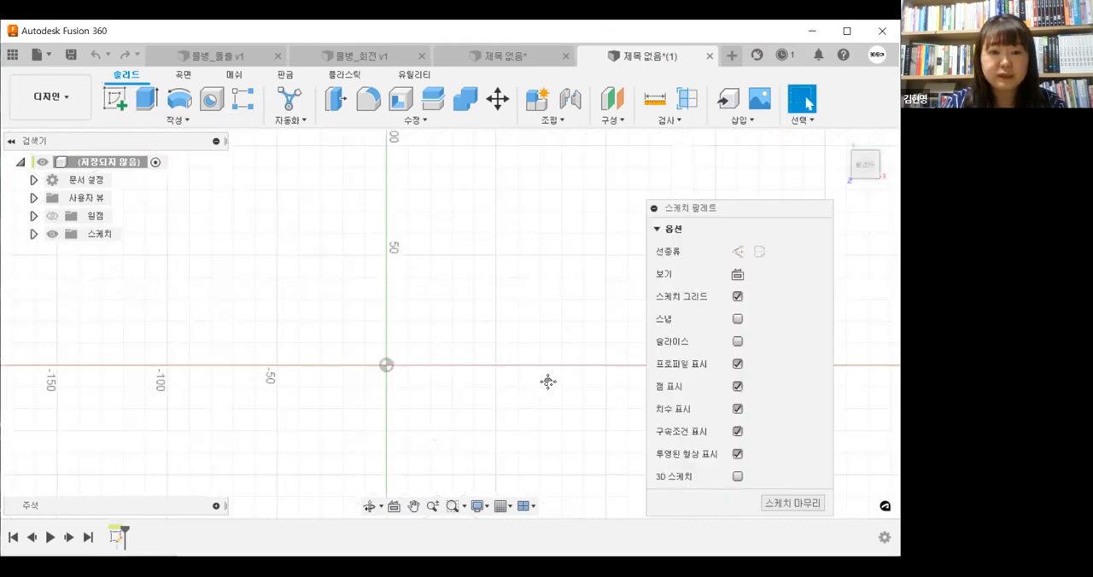
Draw a circle centred on the origin, dimension its diameter to 60 mm and finish the sketch
key(c)
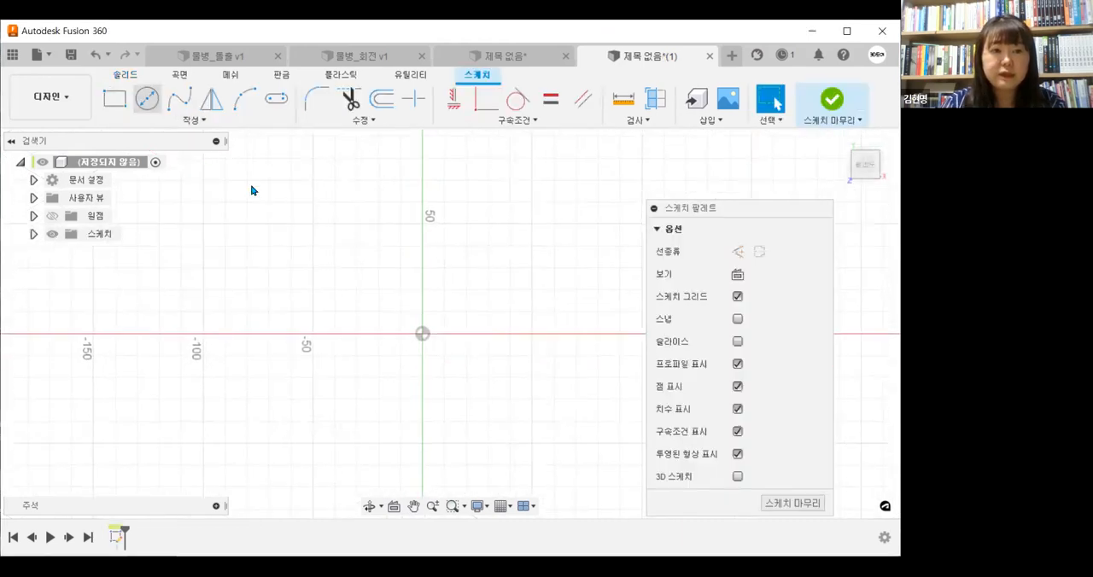
click(422, 334)
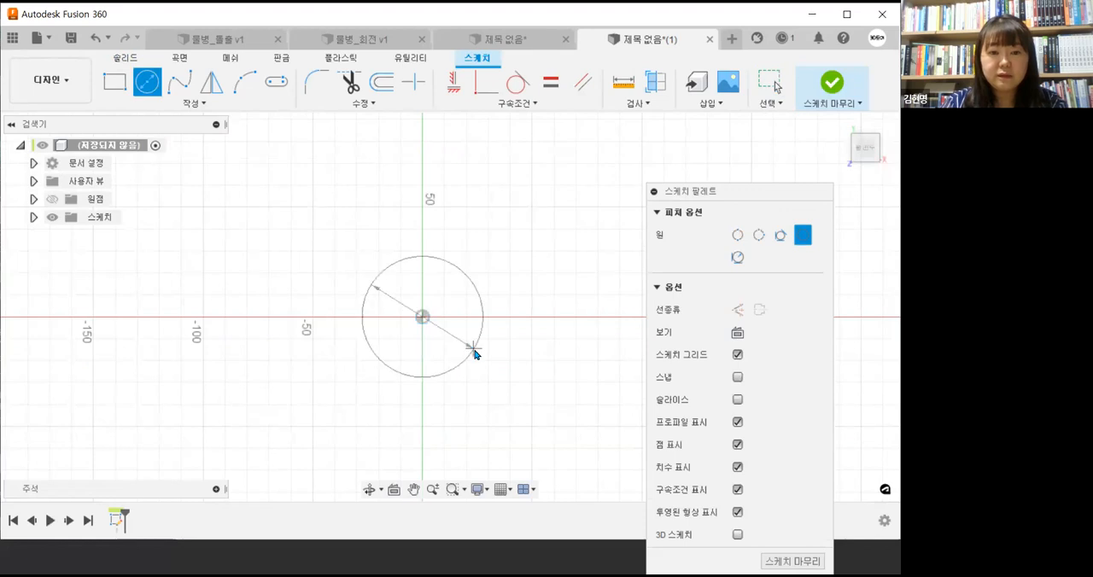
click(473, 350)
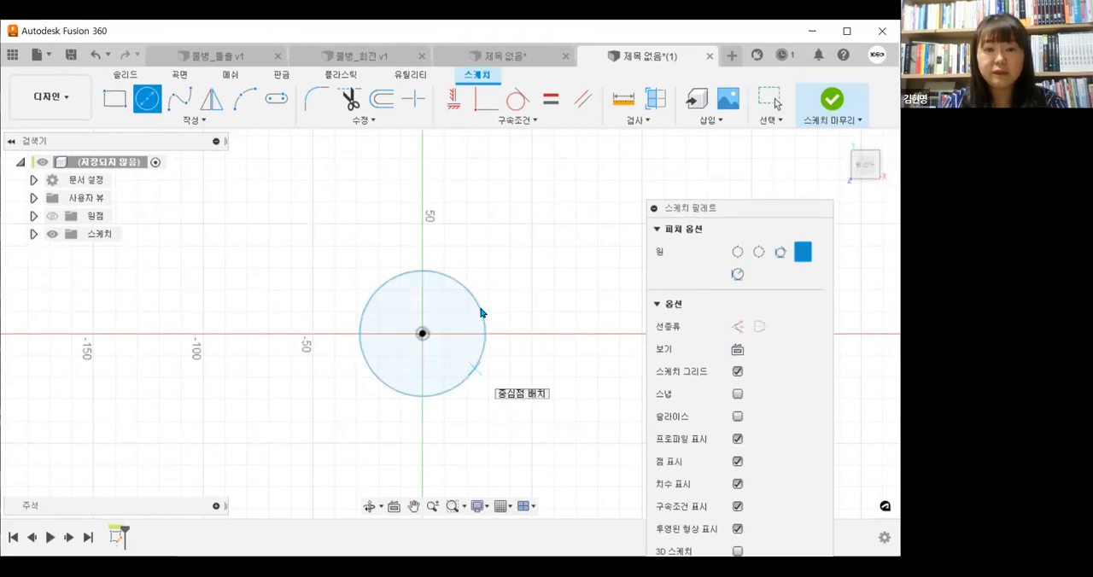
key(d)
click(482, 312)
click(529, 263)
text(60)
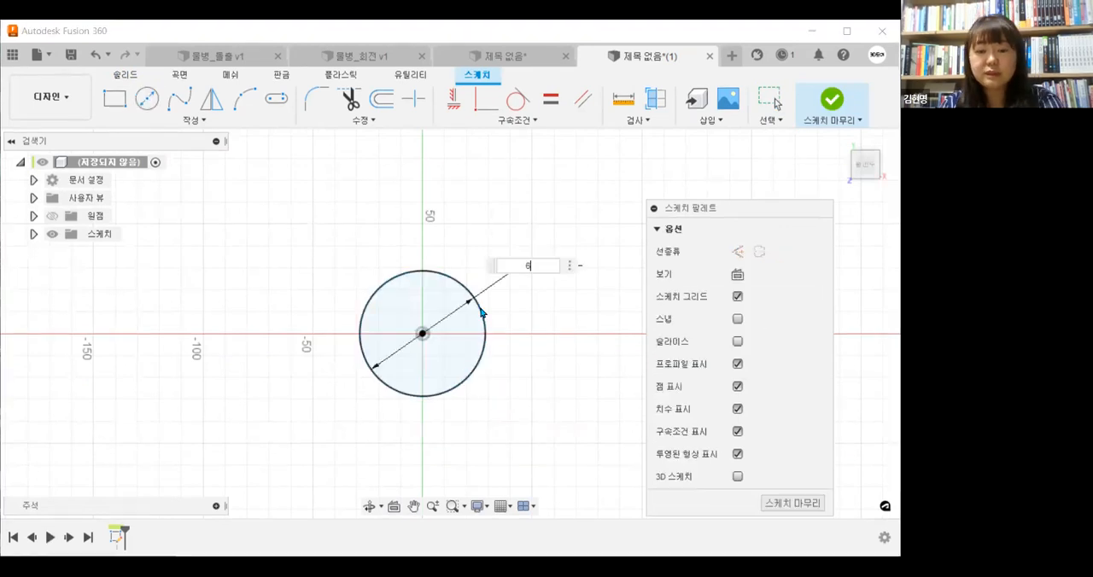
key(Return)
click(827, 109)
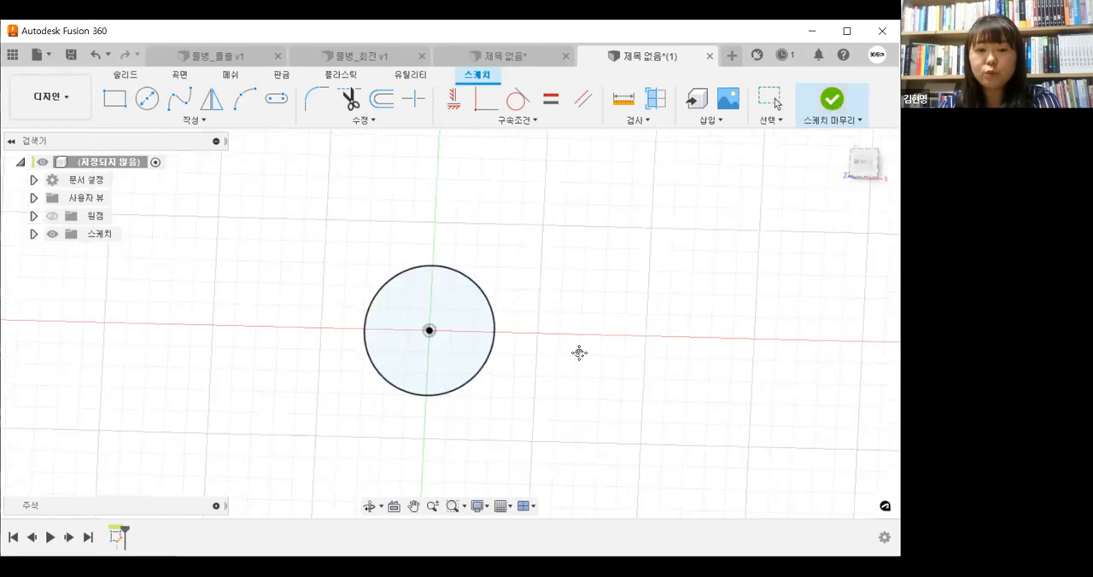
mouse_move(567, 409)
middle_down()
mouse_move(607, 415)
mouse_move(595, 460)
mouse_move(630, 429)
middle_up()
key(Escape)
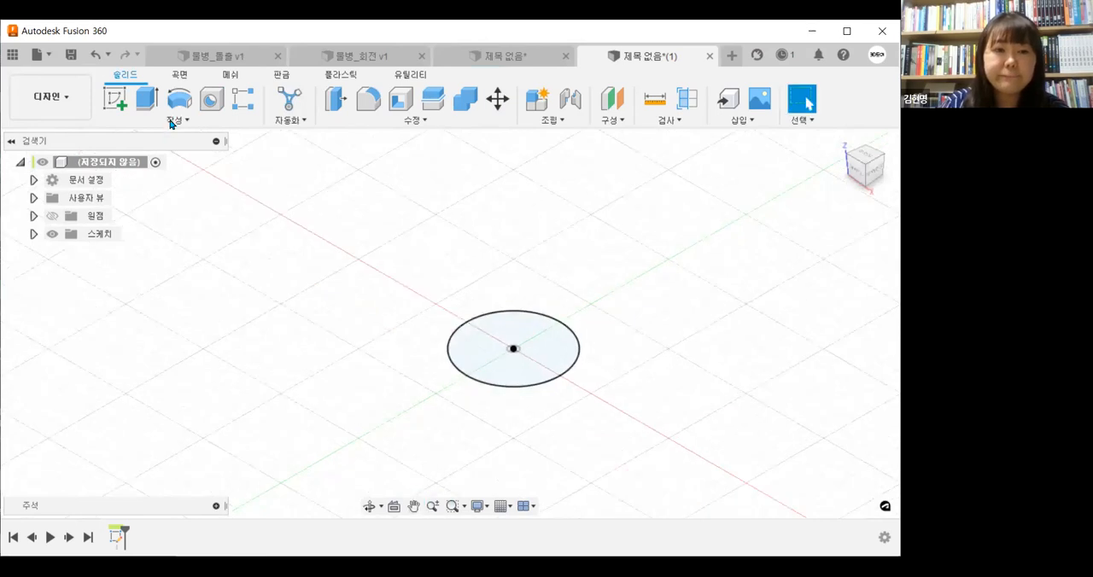
click(170, 123)
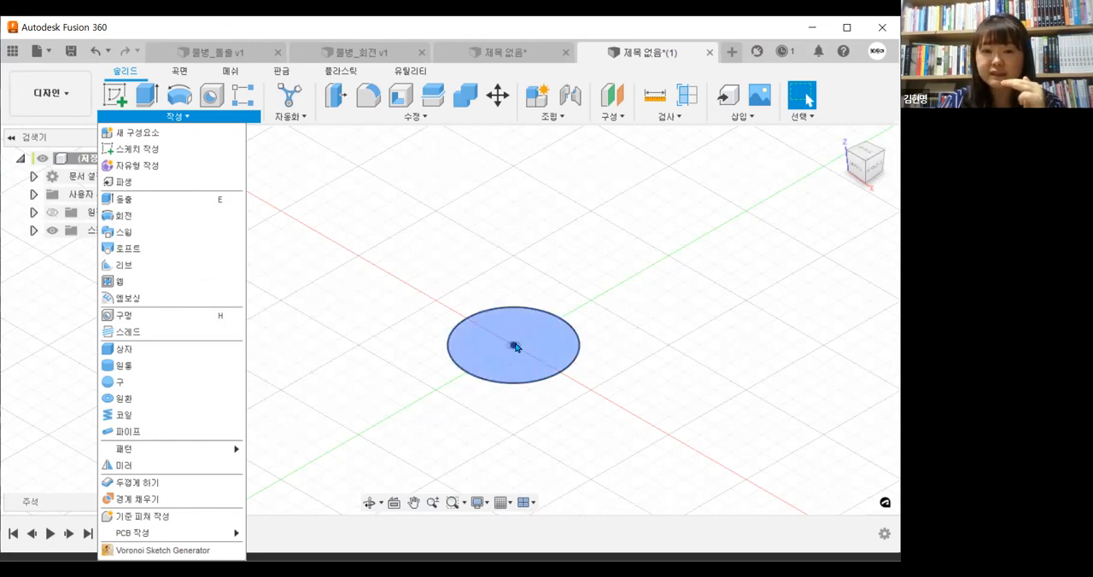
middle_drag(615, 206, 568, 244)
shift+middle_drag(555, 327, 495, 400)
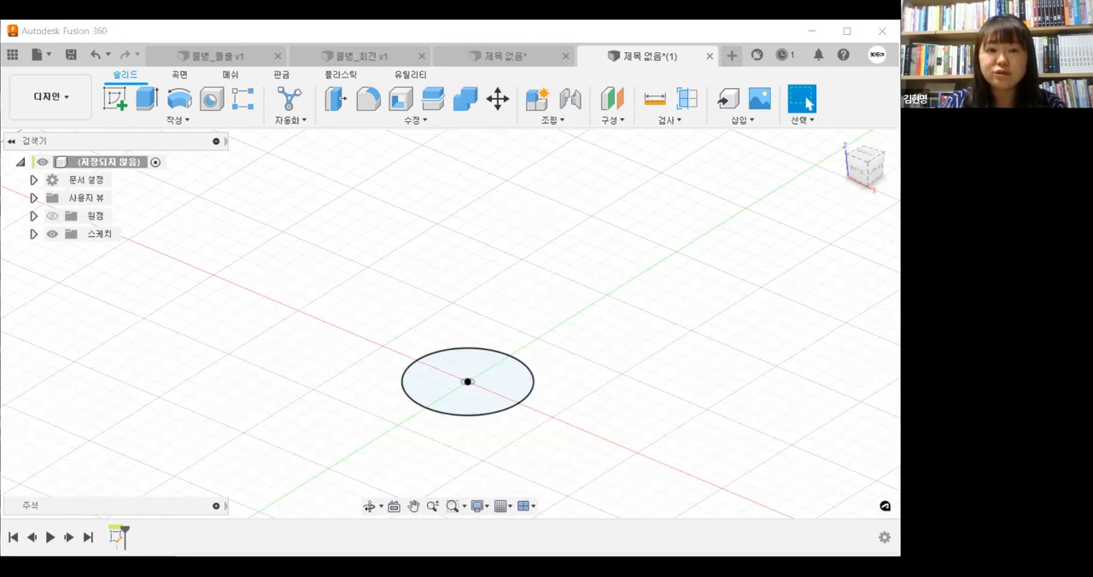
mouse_move(453, 208)
mouse_down()
mouse_move(435, 205)
mouse_move(413, 254)
mouse_move(507, 266)
mouse_up()
mouse_move(565, 222)
mouse_down()
mouse_move(447, 193)
mouse_move(419, 204)
mouse_up()
drag(385, 260, 384, 271)
drag(395, 329, 392, 351)
drag(563, 242, 546, 357)
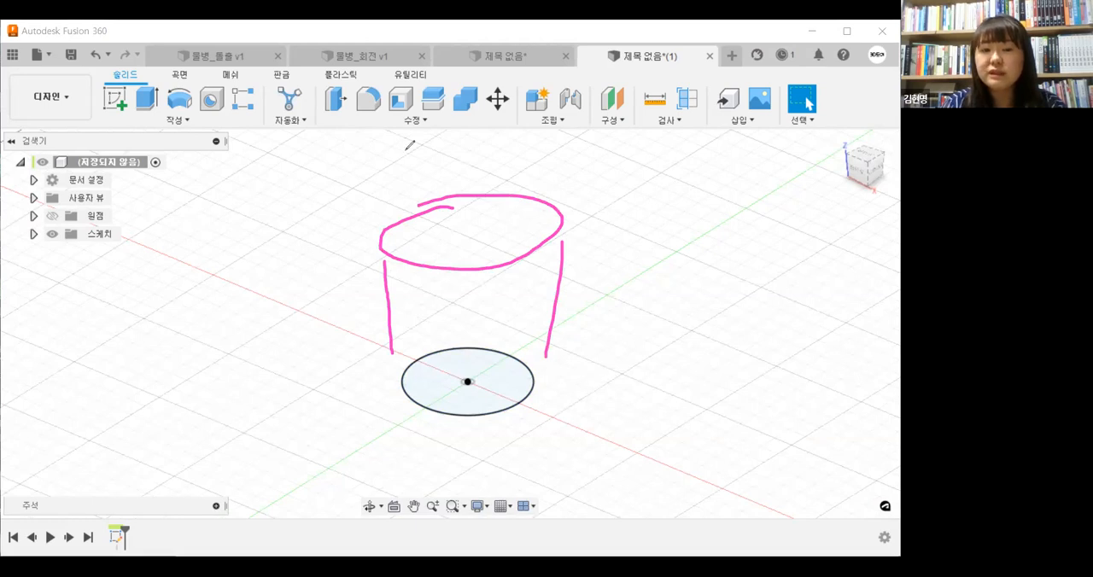
mouse_move(404, 162)
mouse_down()
mouse_move(309, 270)
mouse_move(577, 274)
mouse_move(663, 163)
mouse_move(553, 285)
mouse_up()
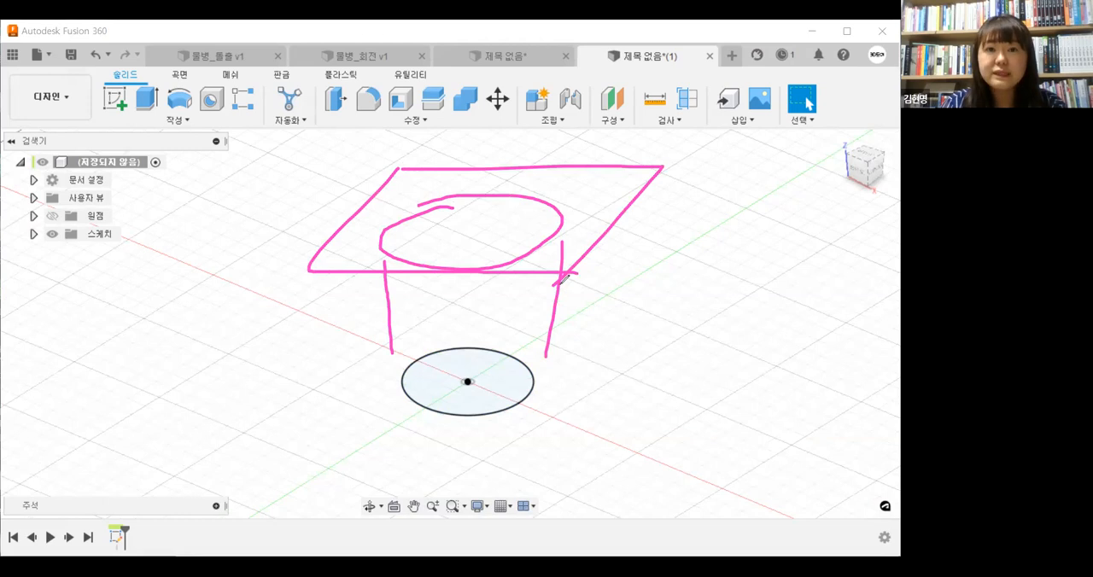
mouse_move(686, 278)
mouse_down()
mouse_move(690, 349)
mouse_move(644, 373)
mouse_move(689, 333)
mouse_up()
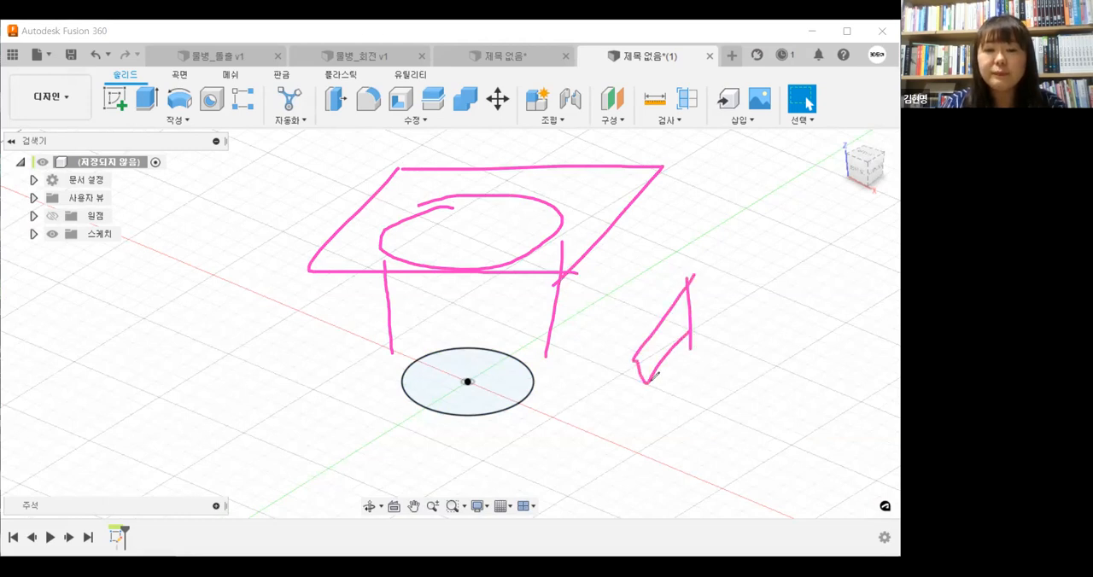
mouse_move(690, 277)
mouse_down()
mouse_move(743, 272)
mouse_move(745, 326)
mouse_move(689, 335)
mouse_move(650, 382)
mouse_up()
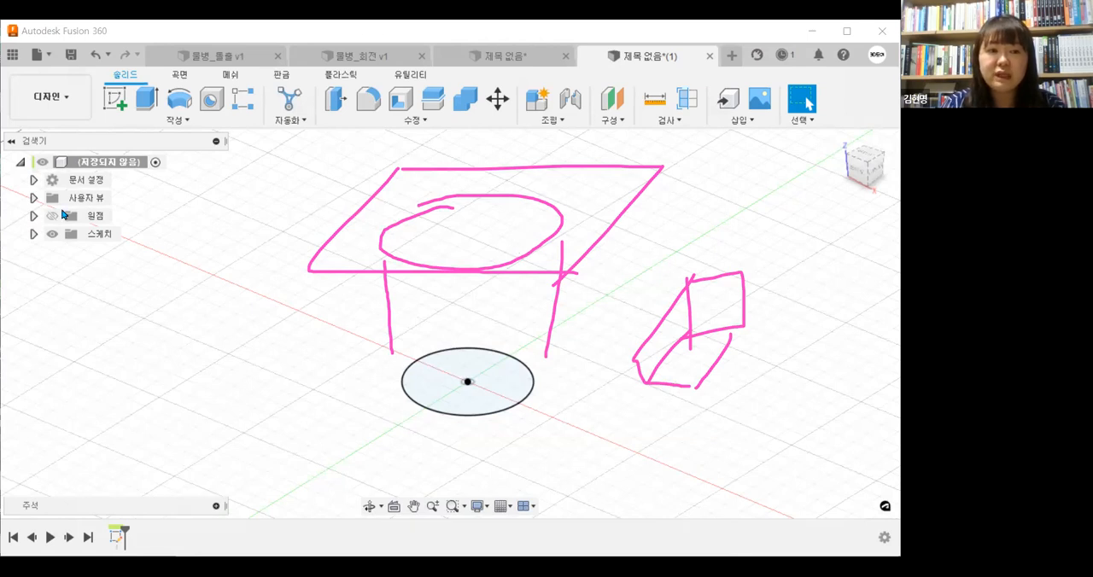
Show and expand the origin geometry, and examine its point, axes and planes alongside the available construction plane, axis and point commands
click(54, 218)
click(34, 217)
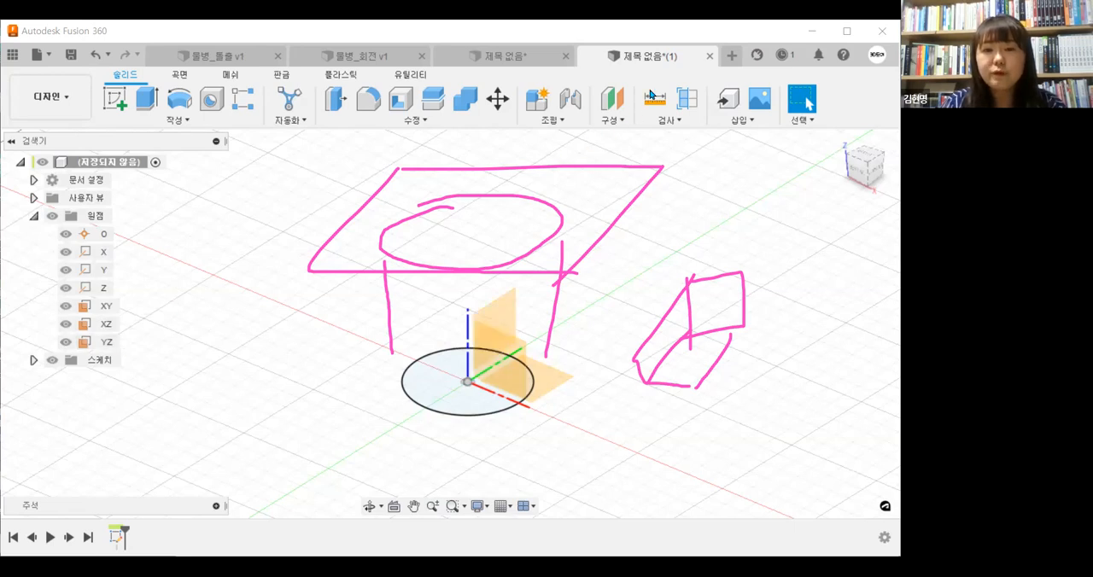
key(Escape)
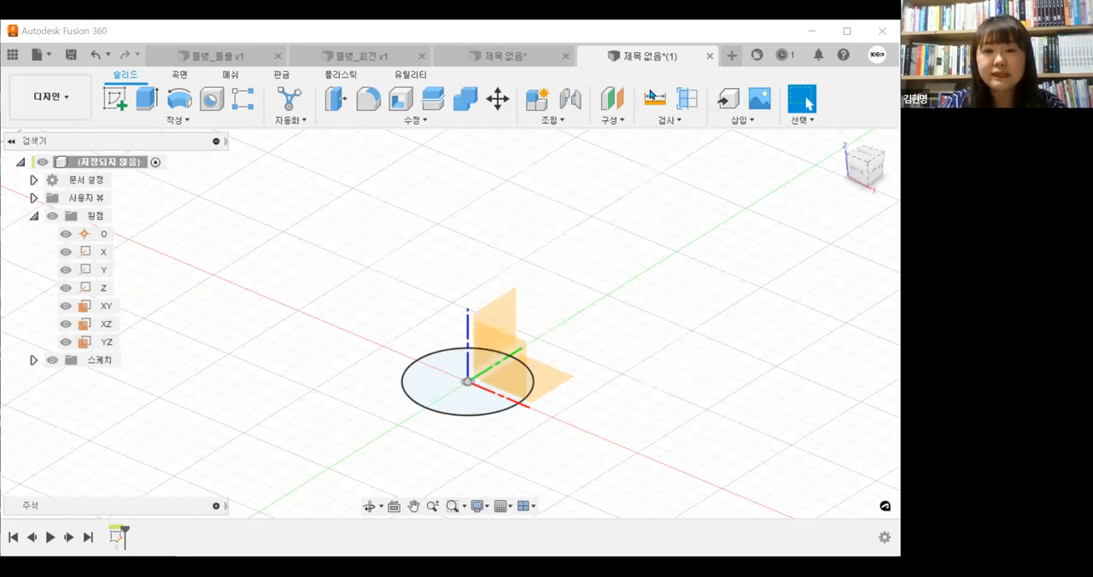
click(617, 120)
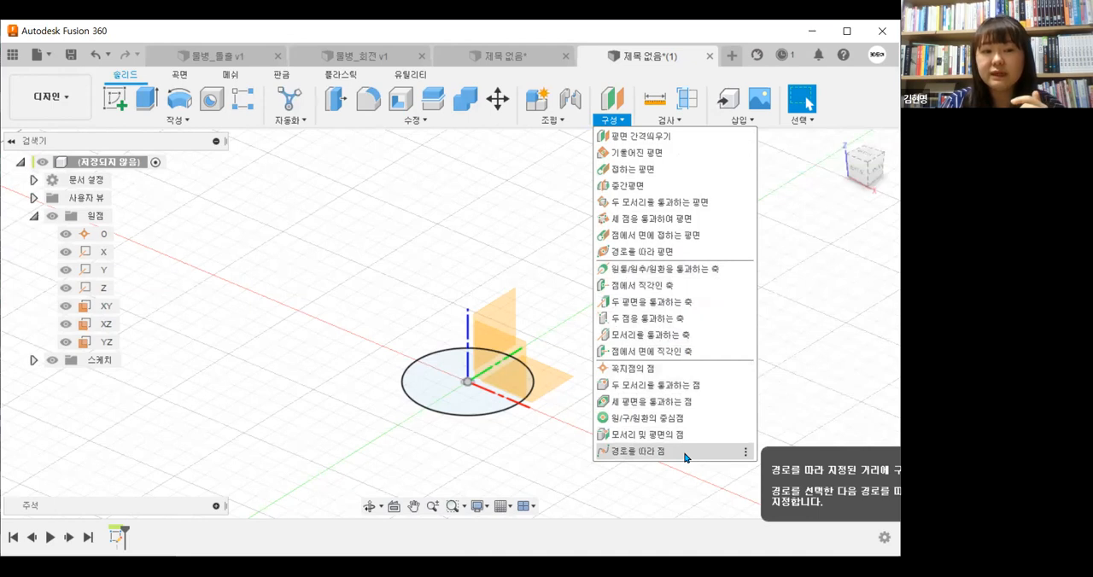
click(107, 238)
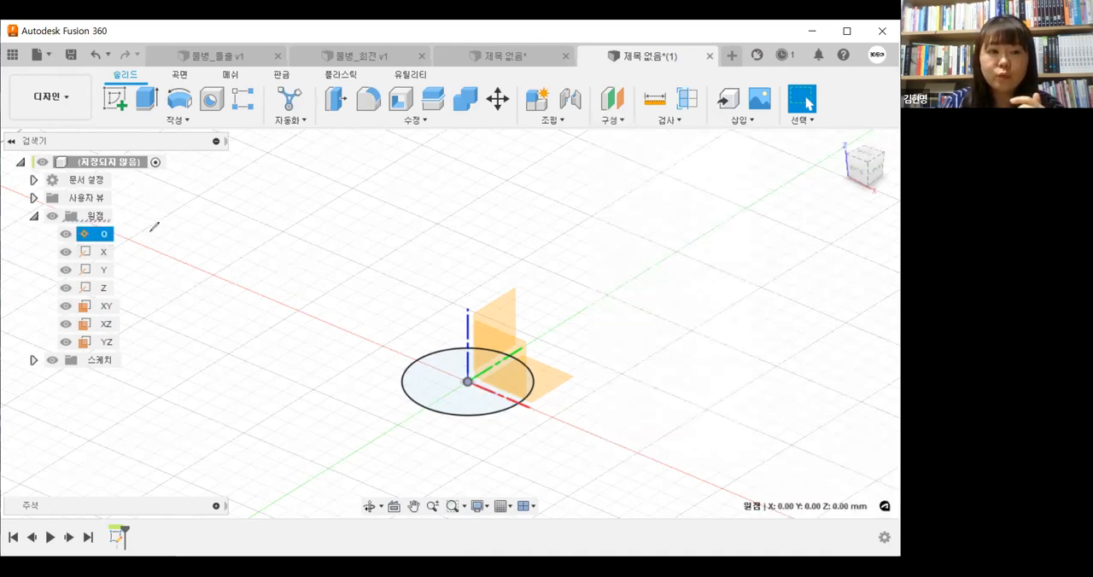
mouse_move(141, 230)
mouse_down()
mouse_move(124, 265)
mouse_move(143, 251)
mouse_move(130, 341)
mouse_up()
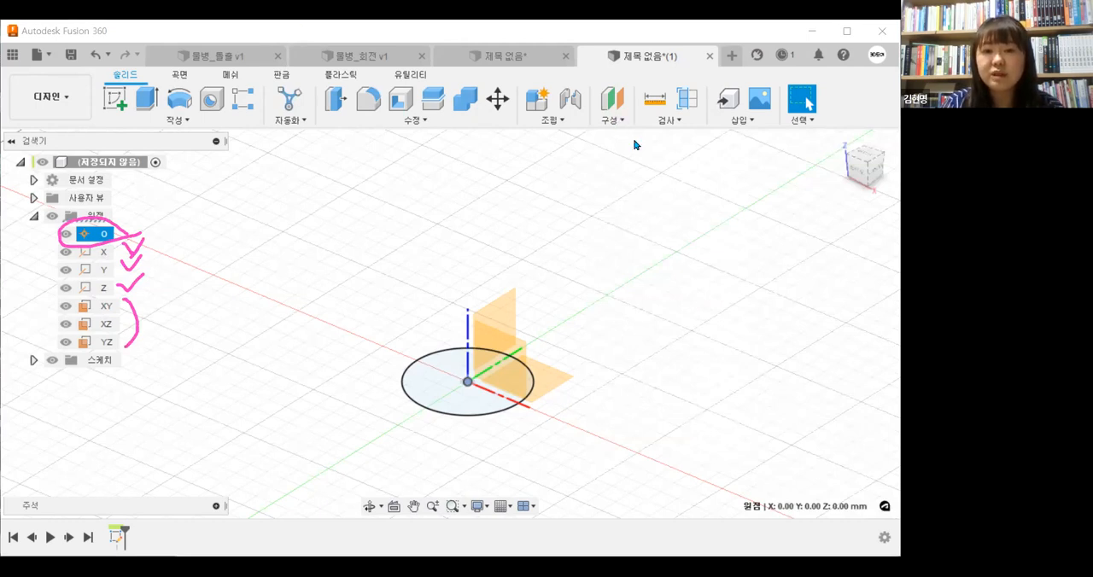
click(611, 119)
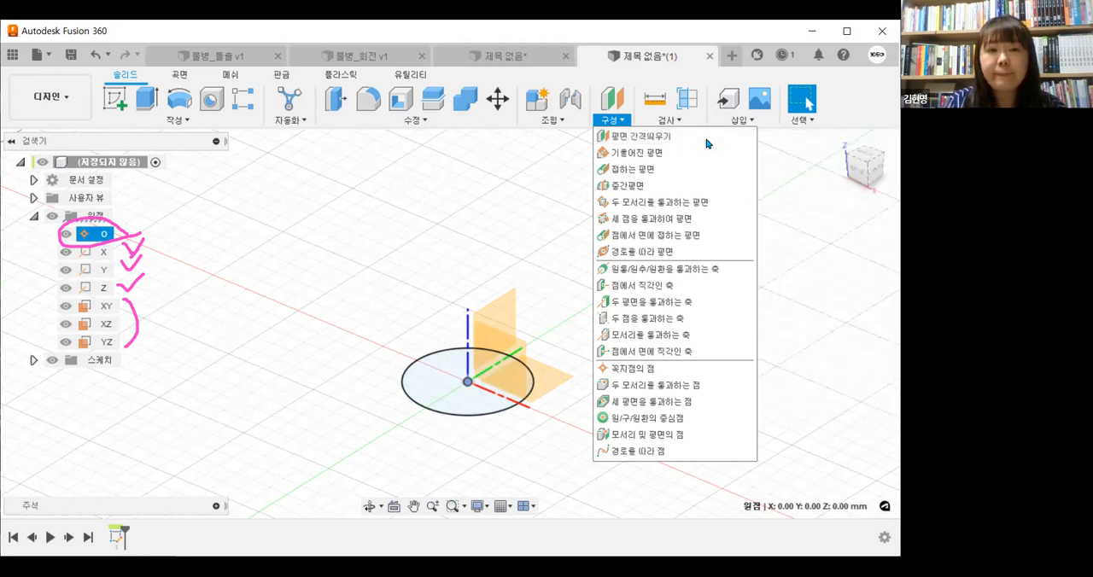
click(382, 83)
mouse_move(572, 212)
mouse_down()
mouse_move(595, 251)
mouse_move(614, 215)
mouse_up()
mouse_move(647, 181)
mouse_down()
mouse_move(632, 242)
mouse_move(653, 212)
mouse_move(660, 243)
mouse_move(683, 213)
mouse_move(693, 223)
mouse_move(721, 217)
mouse_move(708, 210)
mouse_move(707, 242)
mouse_up()
drag(547, 268, 758, 269)
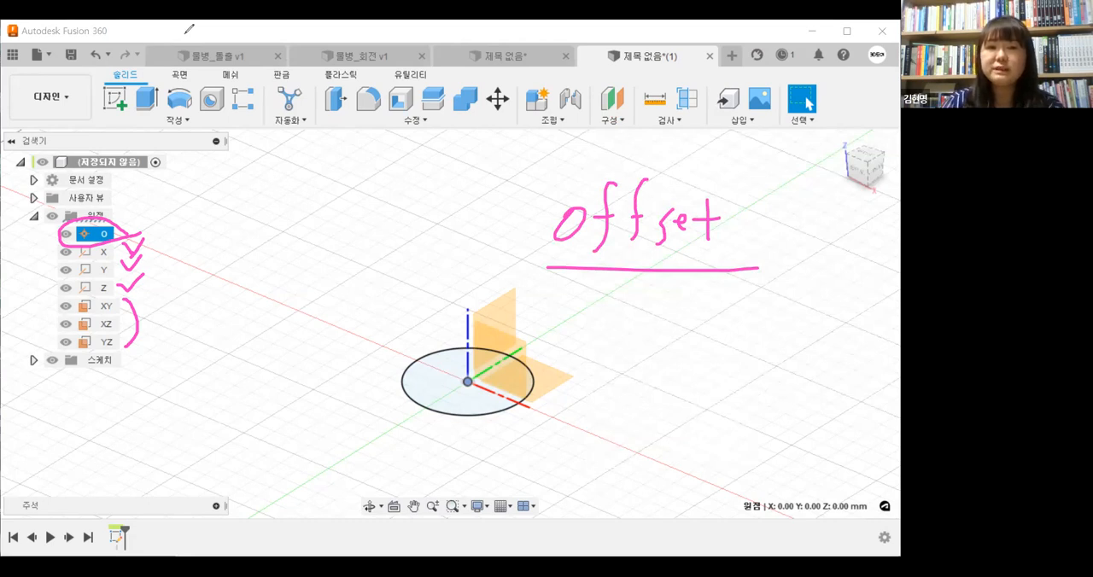
click(601, 121)
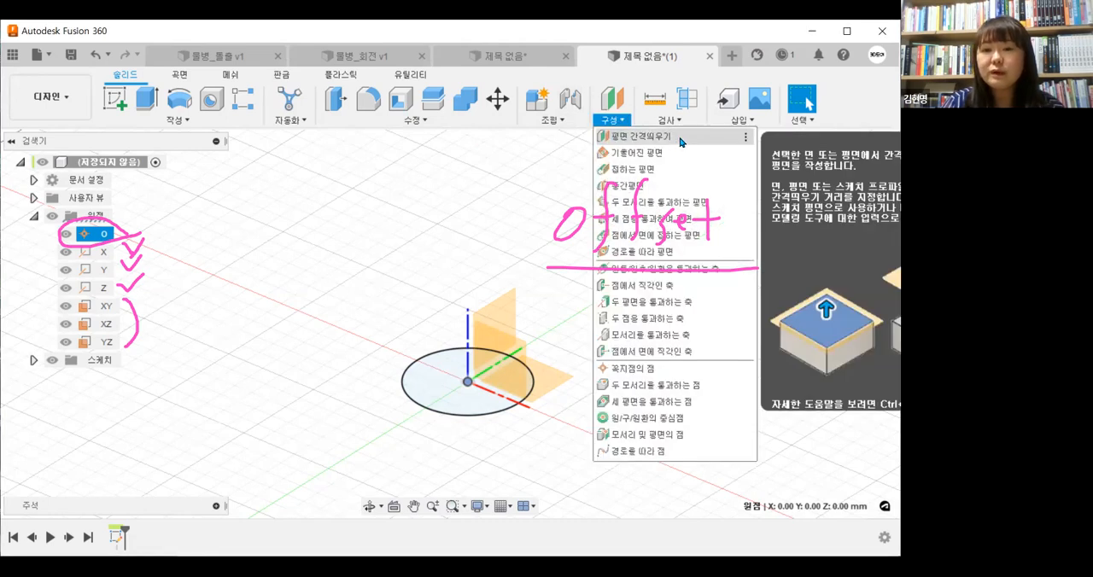
click(680, 139)
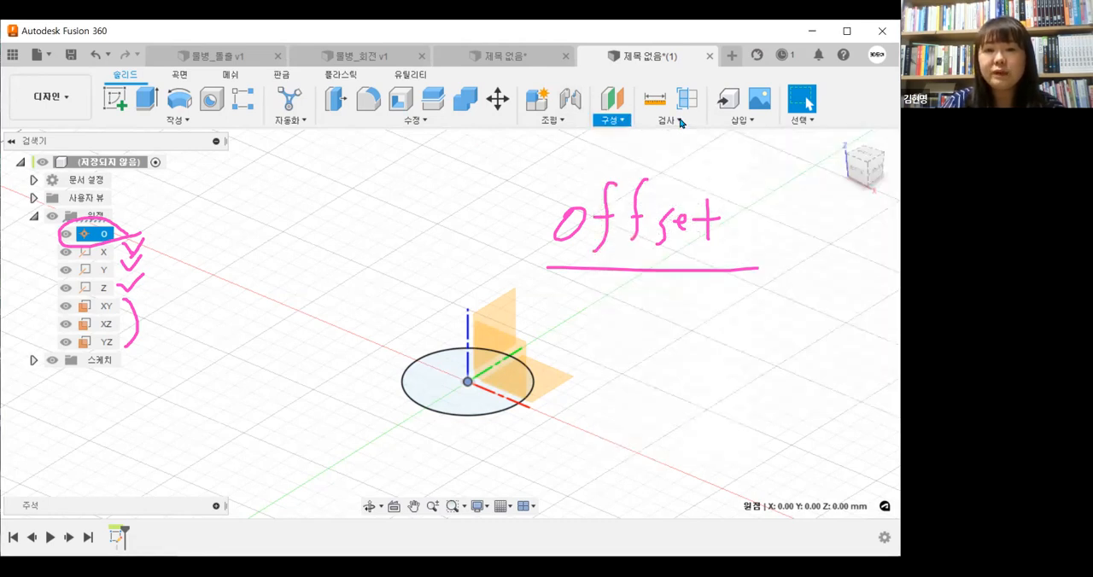
click(681, 121)
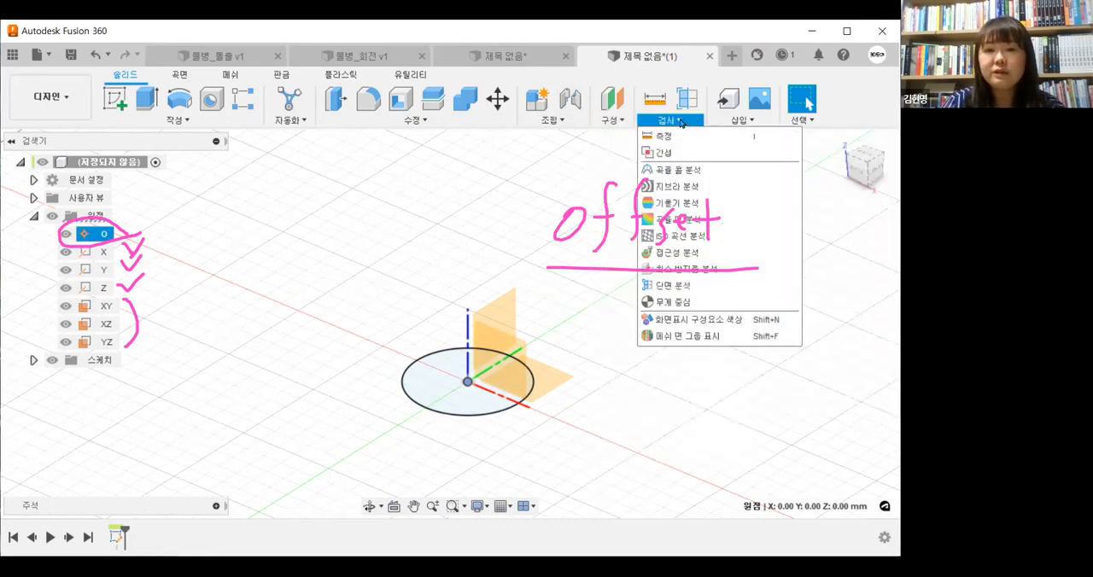
Create an offset construction plane about 75.6 mm above the base circle's profile
click(612, 121)
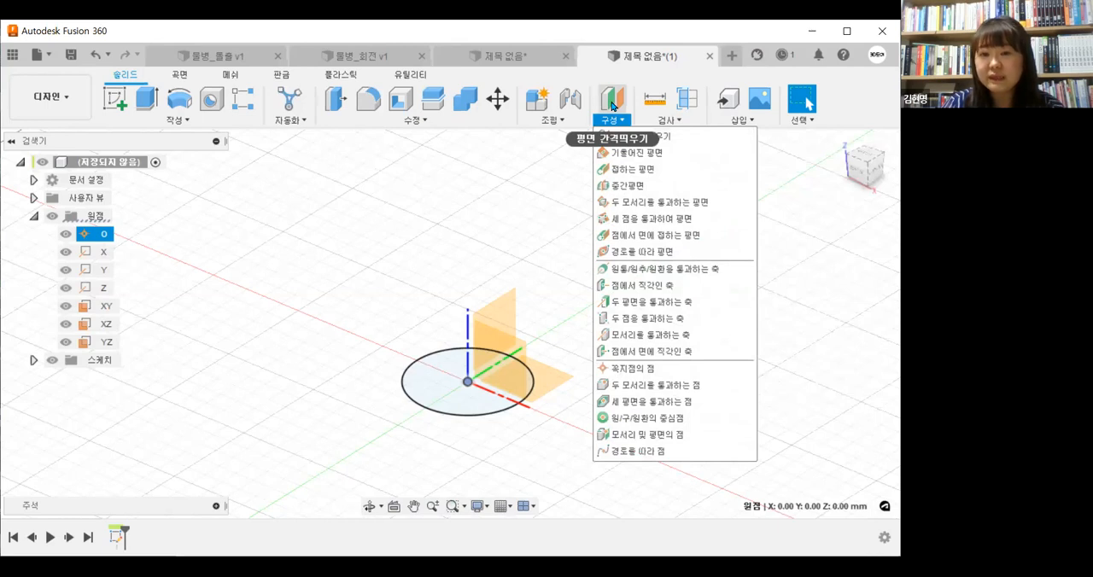
click(612, 106)
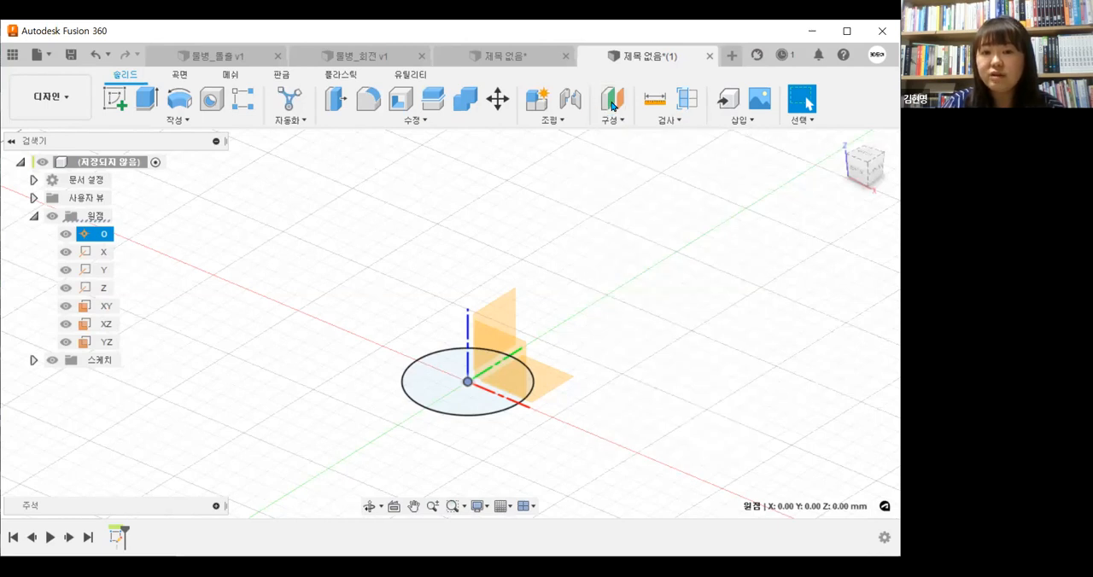
click(612, 106)
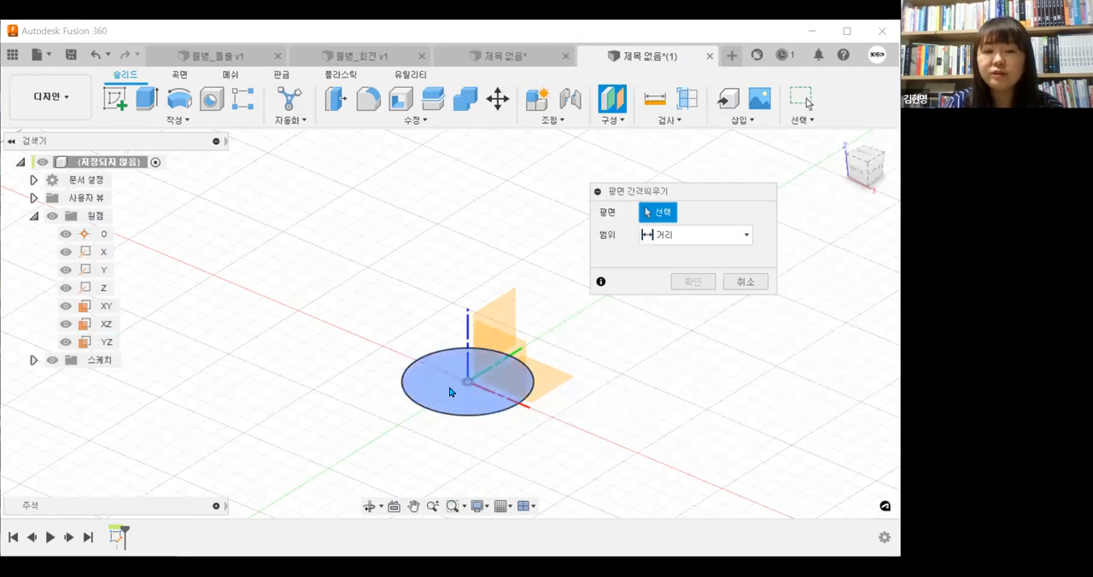
click(483, 378)
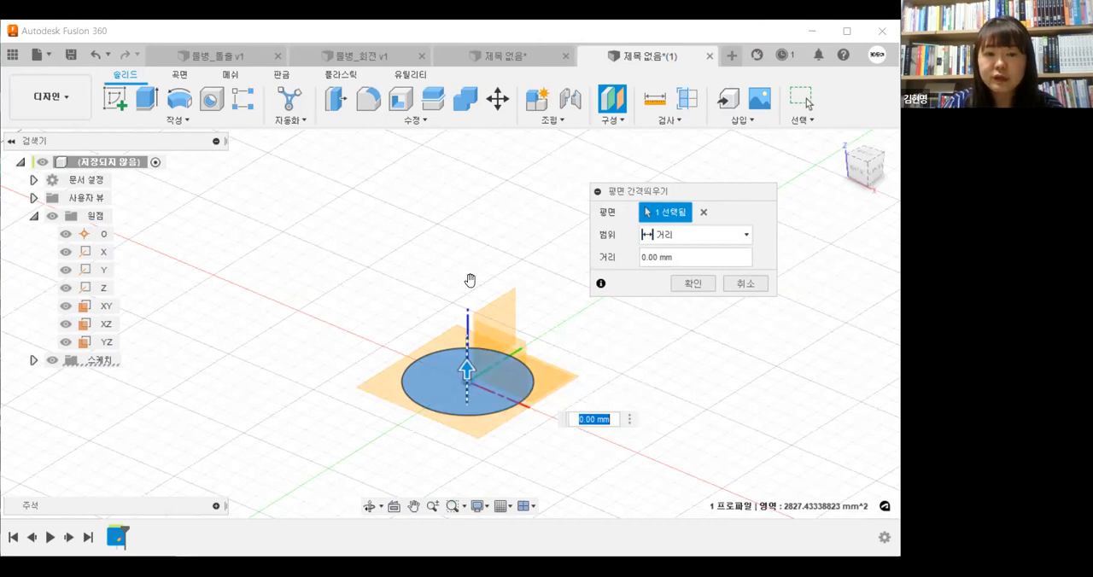
mouse_move(588, 394)
shift+middle_down()
mouse_move(590, 356)
mouse_move(589, 375)
shift+middle_up()
shift+middle_drag(670, 312, 674, 301)
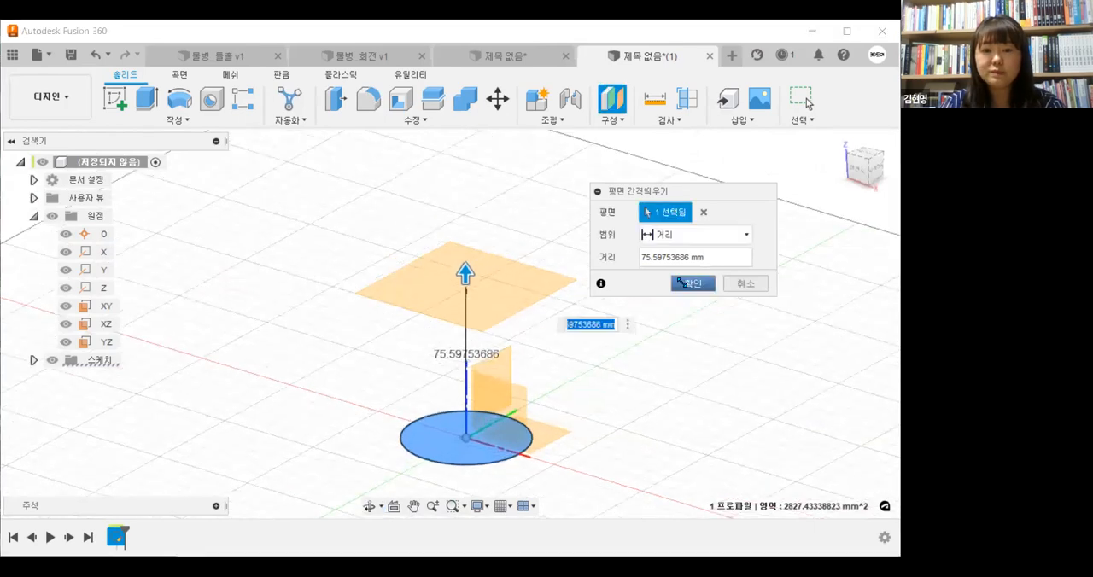
key(Return)
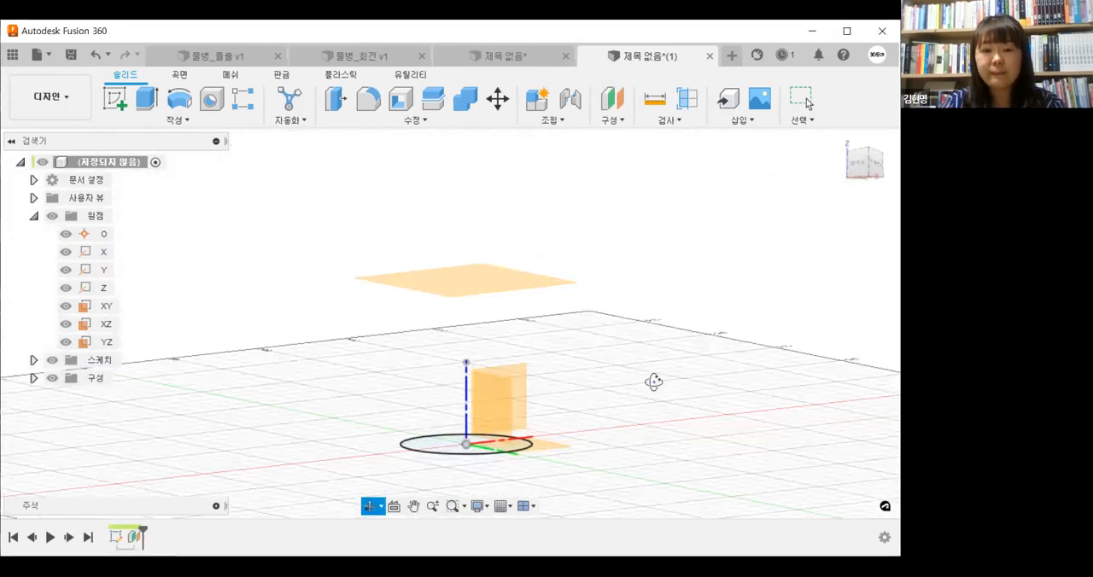
Hide the origin geometry and select the offset plane above the base circle
click(52, 215)
mouse_move(537, 408)
shift+middle_down()
mouse_move(519, 392)
mouse_move(552, 410)
mouse_move(526, 404)
mouse_move(529, 415)
shift+middle_up()
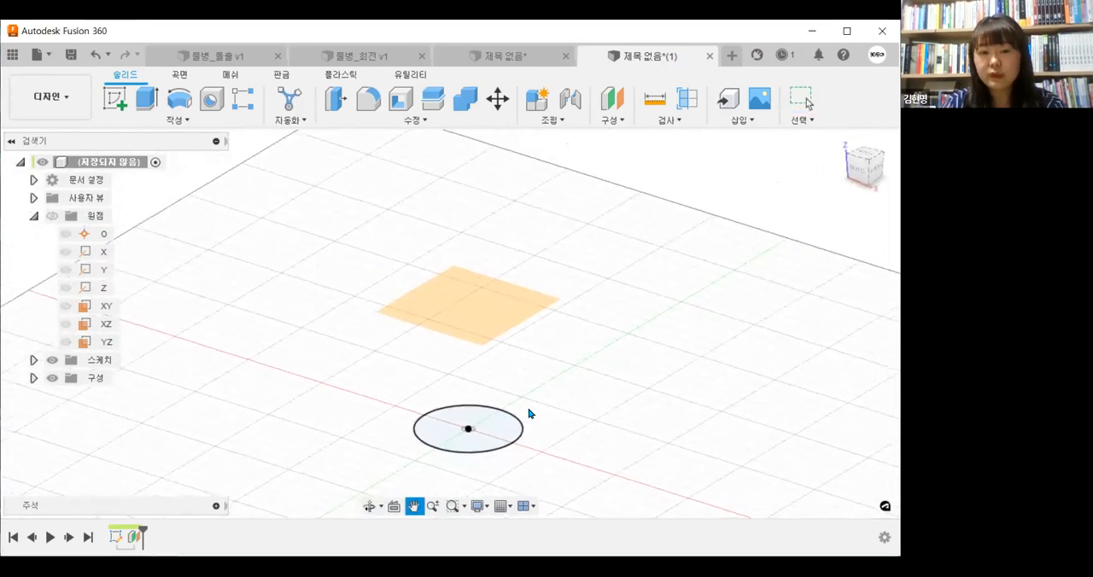
click(476, 313)
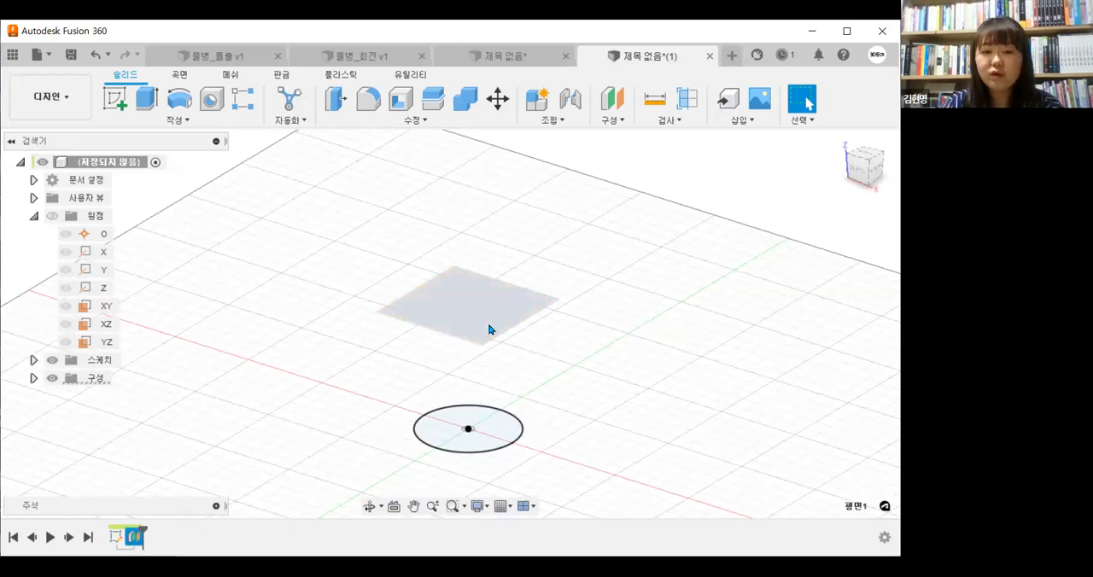
Examine the sketch and editing commands available for the offset plane above the base circle
click(490, 328)
click(456, 324)
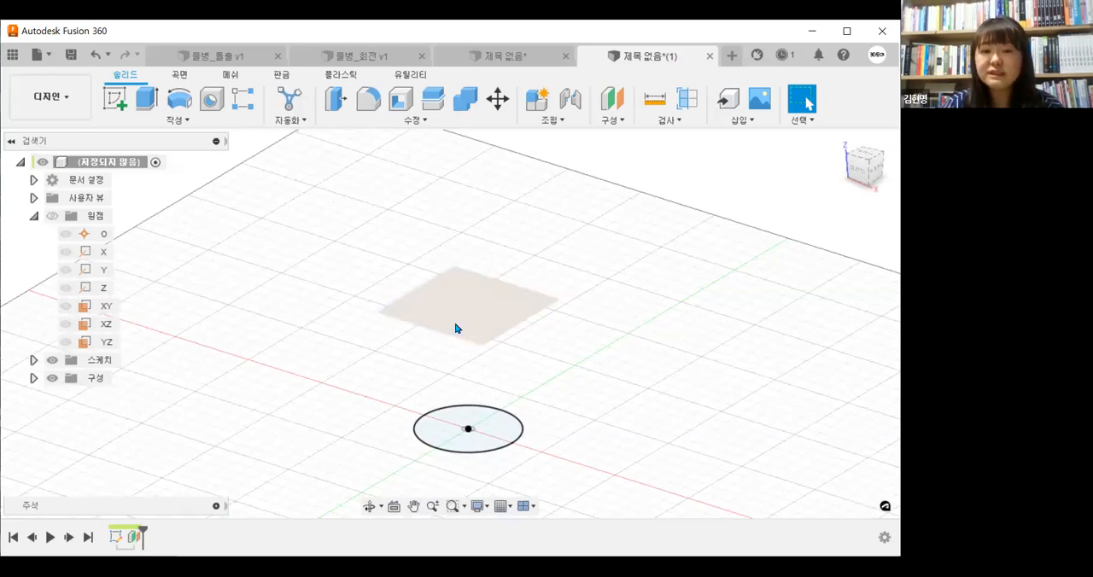
click(116, 100)
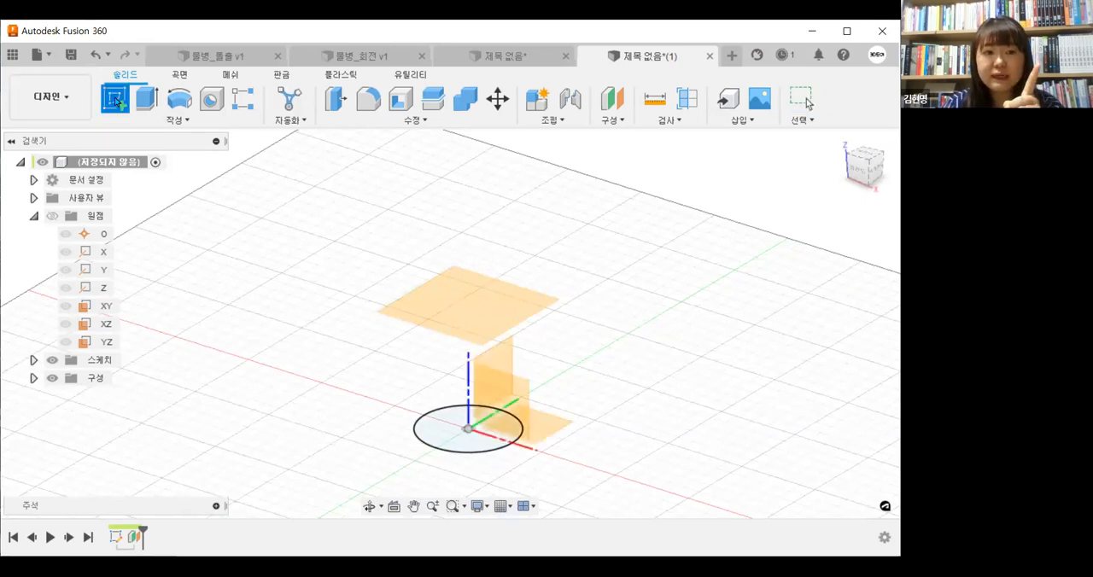
click(467, 303)
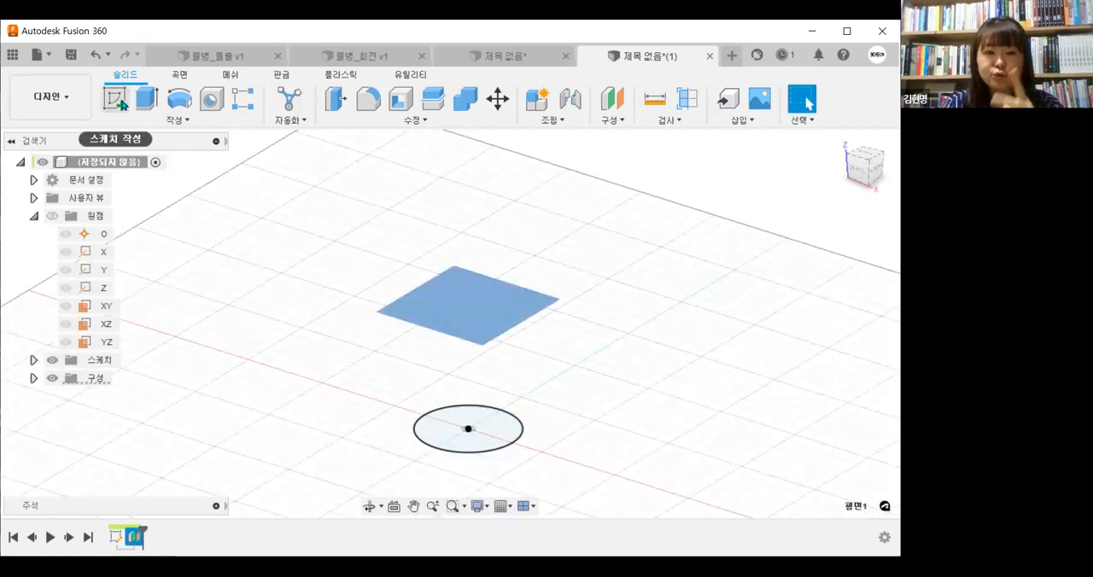
click(490, 244)
right_click(492, 307)
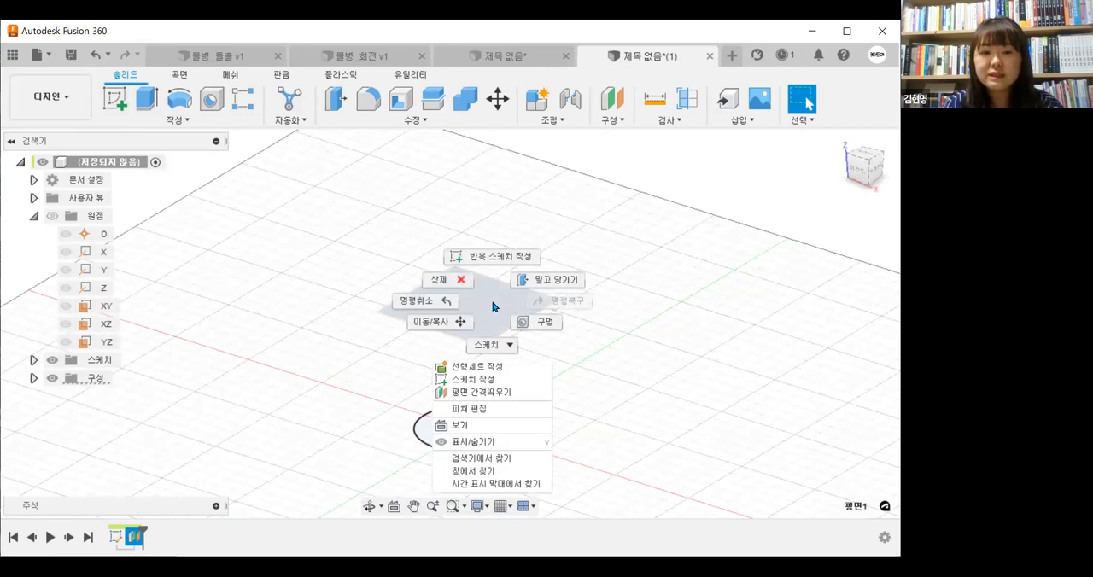
click(490, 345)
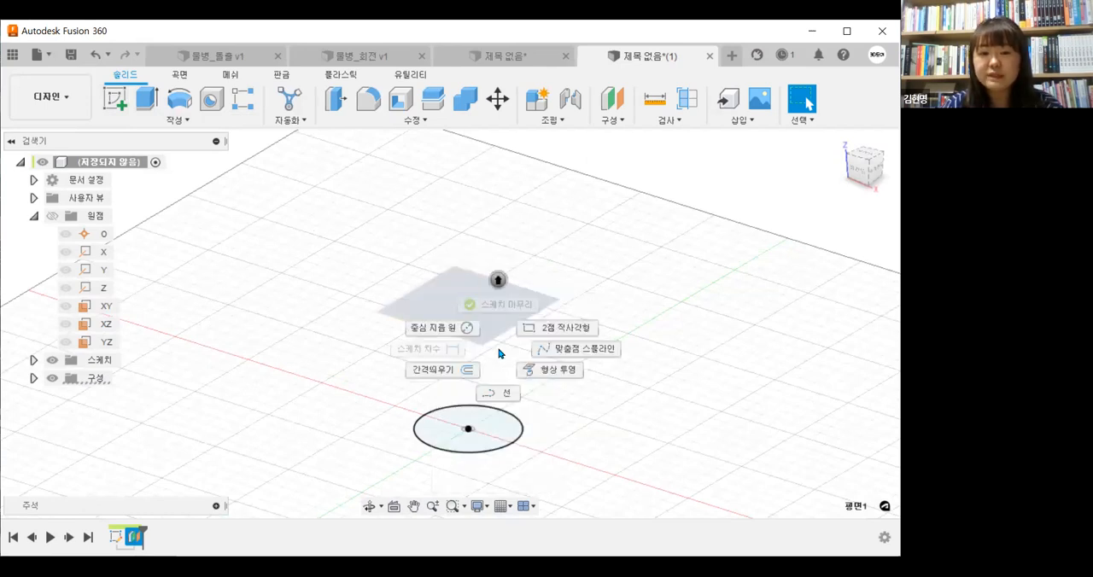
click(478, 298)
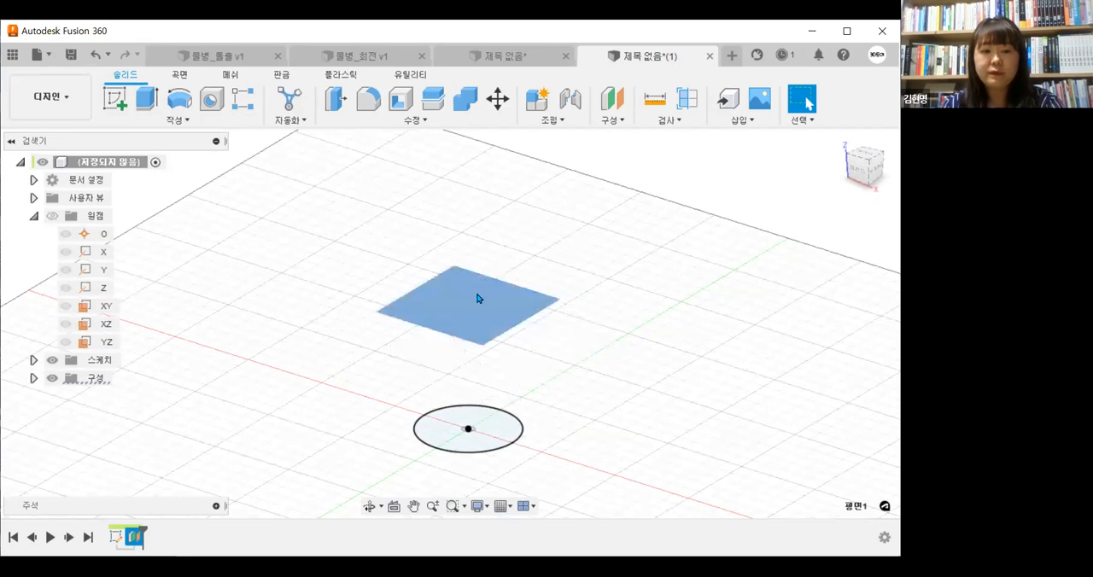
right_click(478, 298)
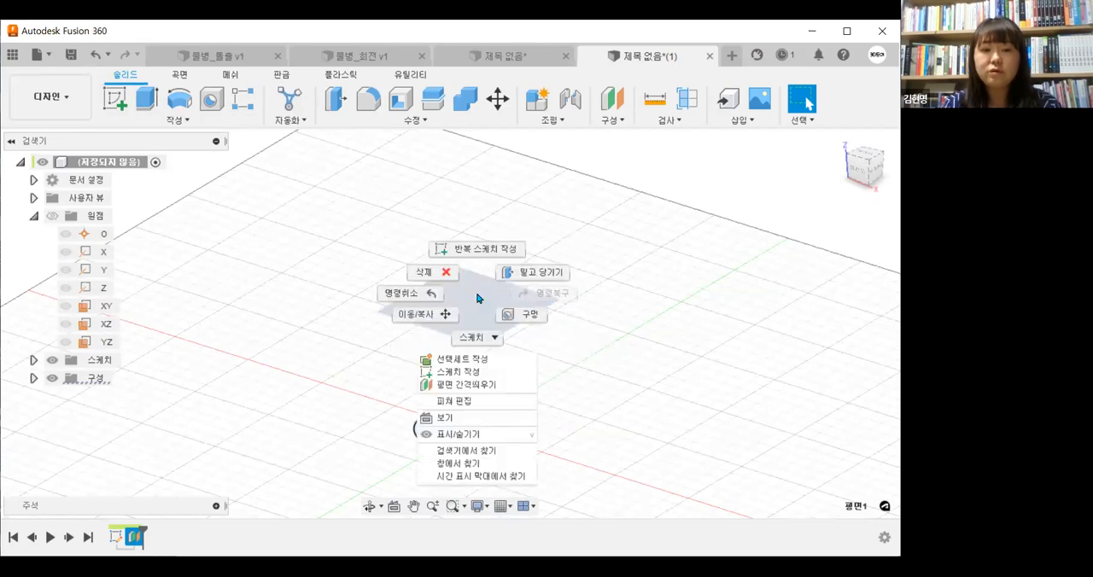
click(570, 207)
click(569, 208)
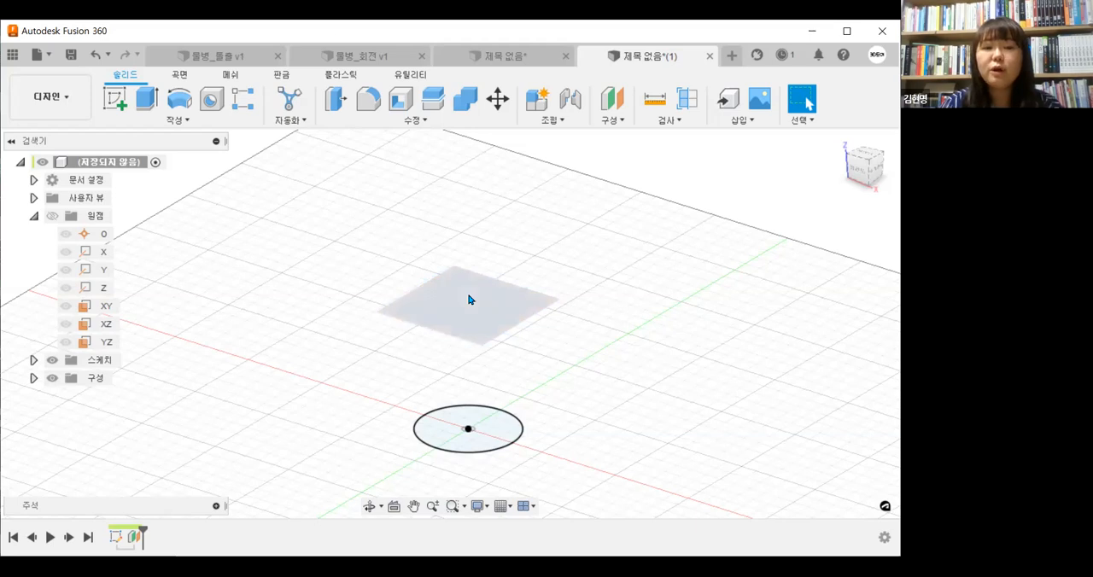
Start a sketch on the offset plane above the base circle
right_click(468, 300)
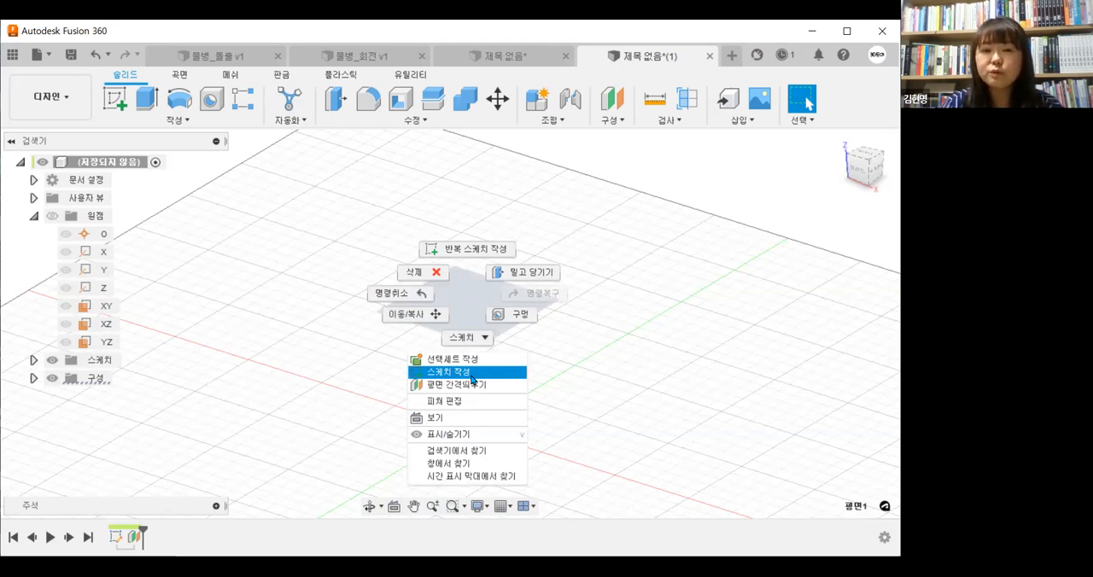
click(471, 372)
click(472, 378)
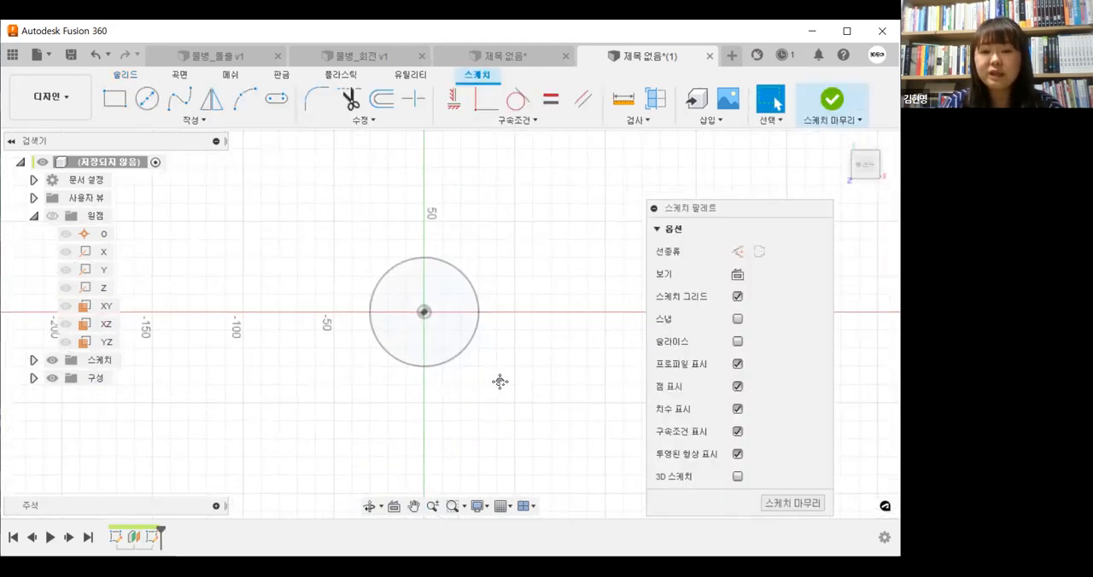
click(771, 101)
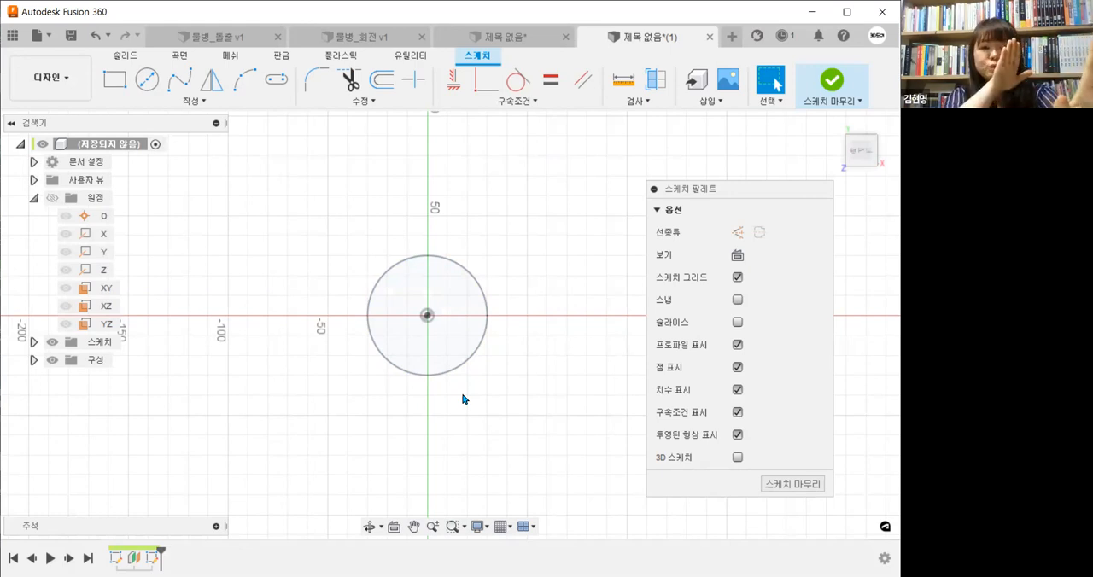
mouse_move(474, 408)
shift+middle_down()
mouse_move(481, 312)
mouse_move(475, 297)
mouse_move(453, 294)
mouse_move(510, 408)
shift+middle_up()
click(457, 320)
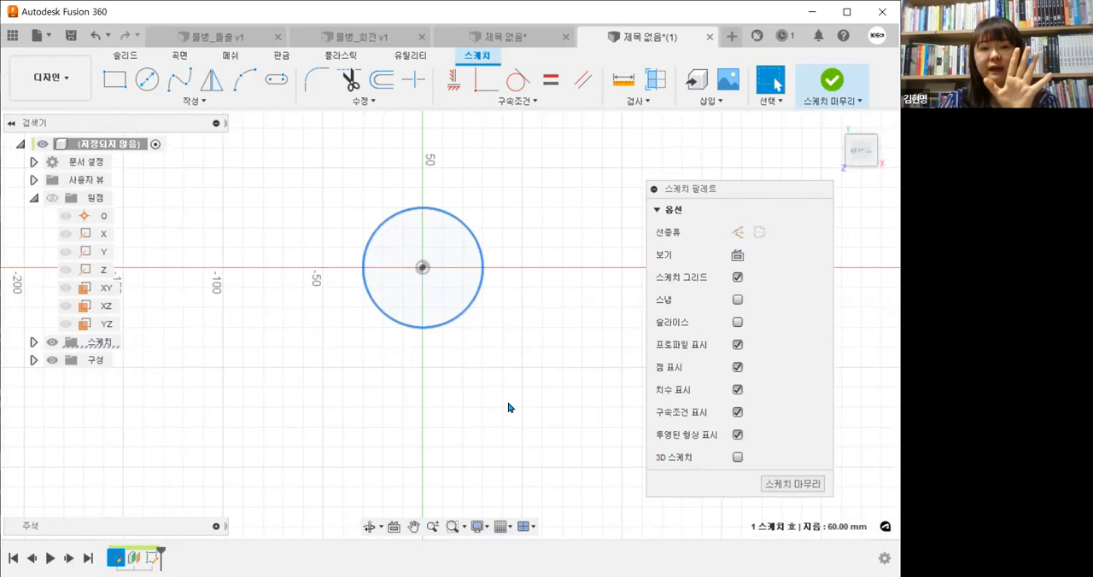
click(502, 335)
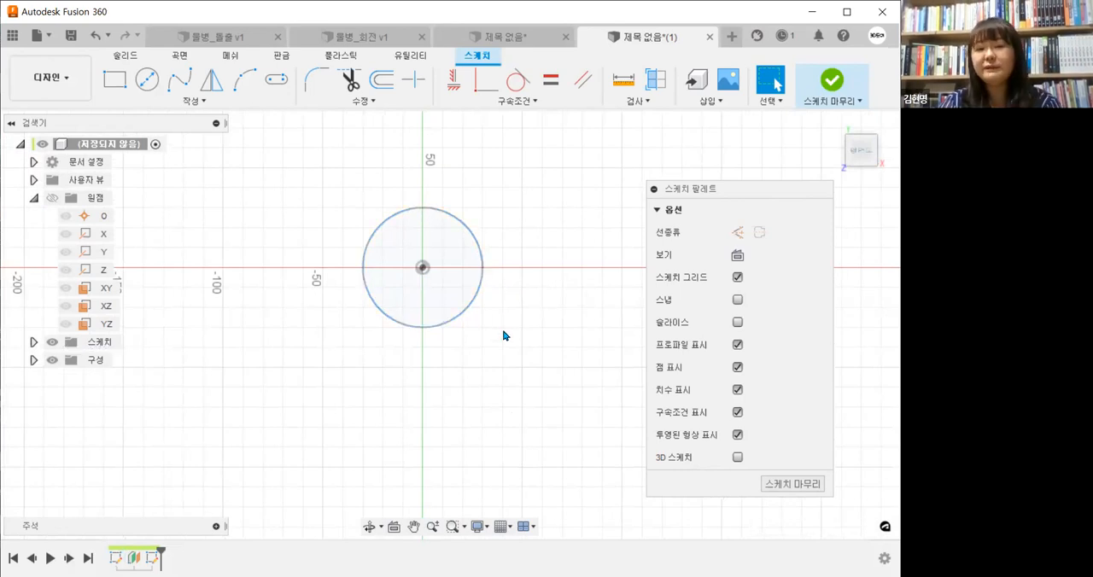
middle_drag(503, 336, 510, 346)
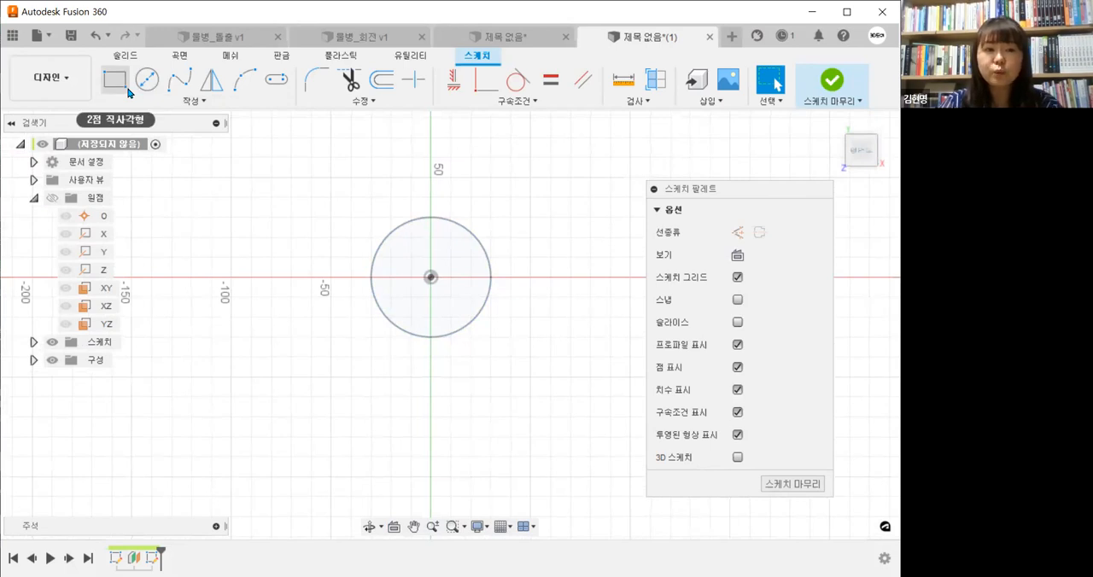
Draw a two-point rectangle on the offset plane that encloses the outline of the base circle
click(154, 101)
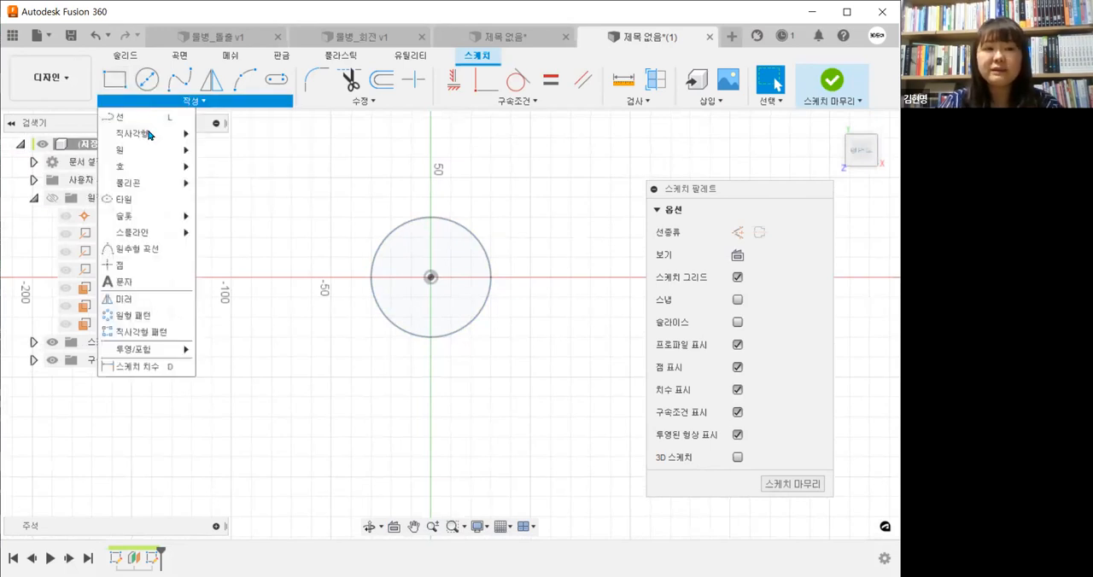
mouse_move(151, 138)
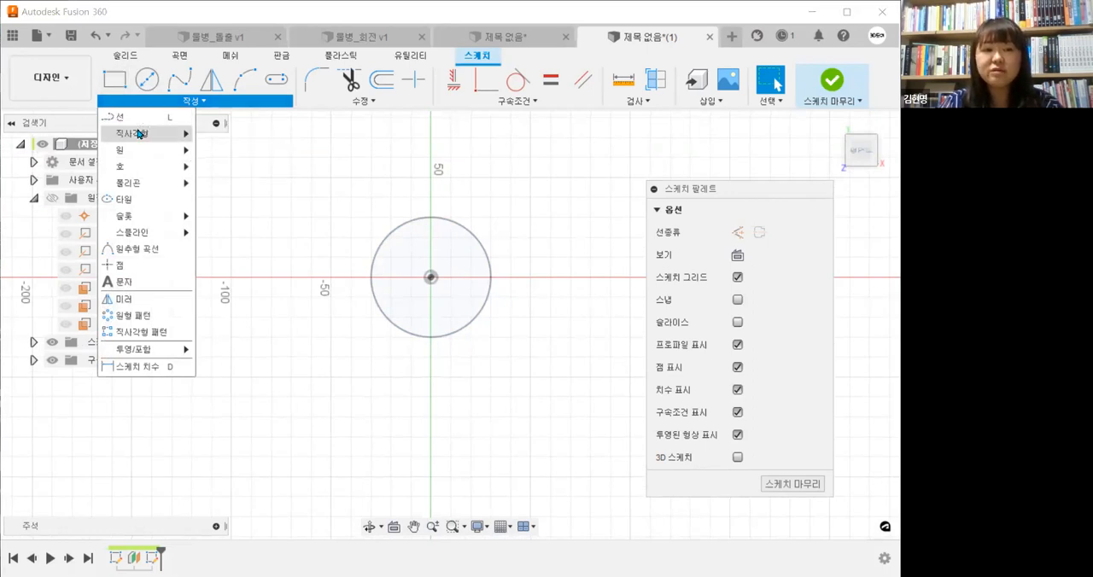
mouse_move(146, 135)
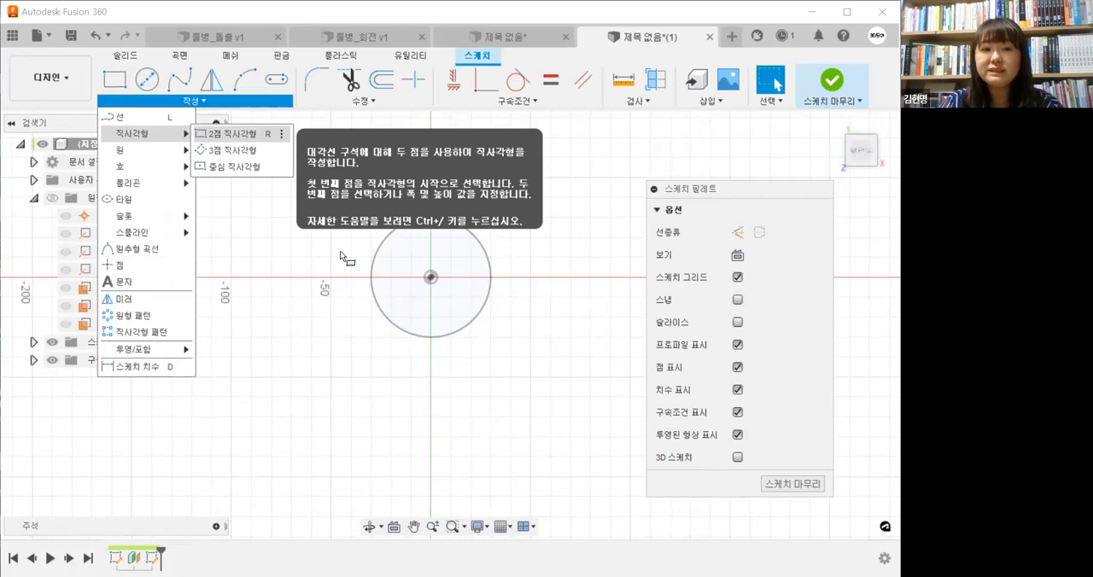
key(r)
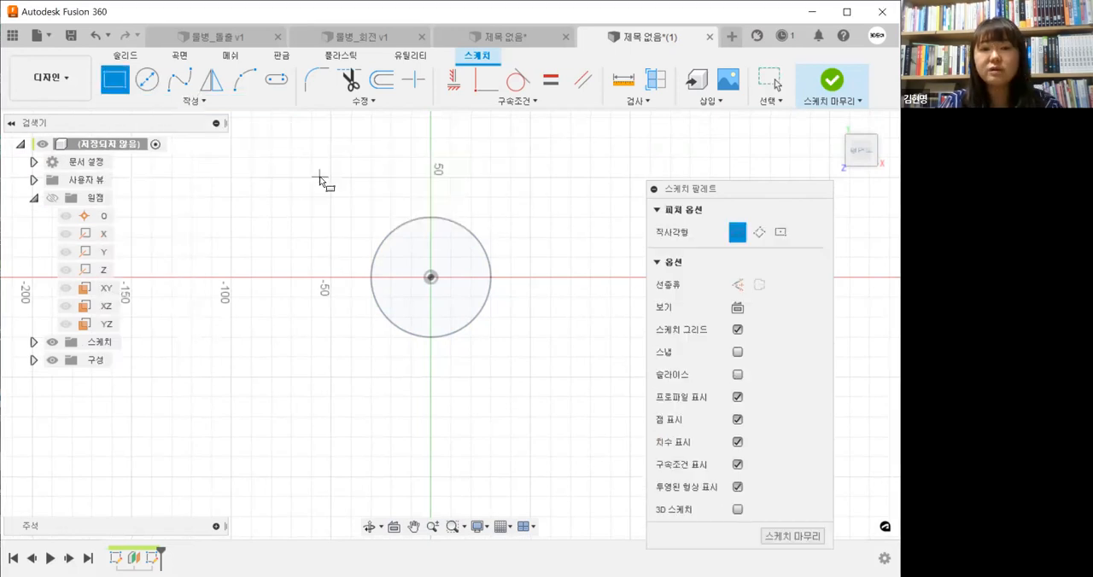
click(319, 179)
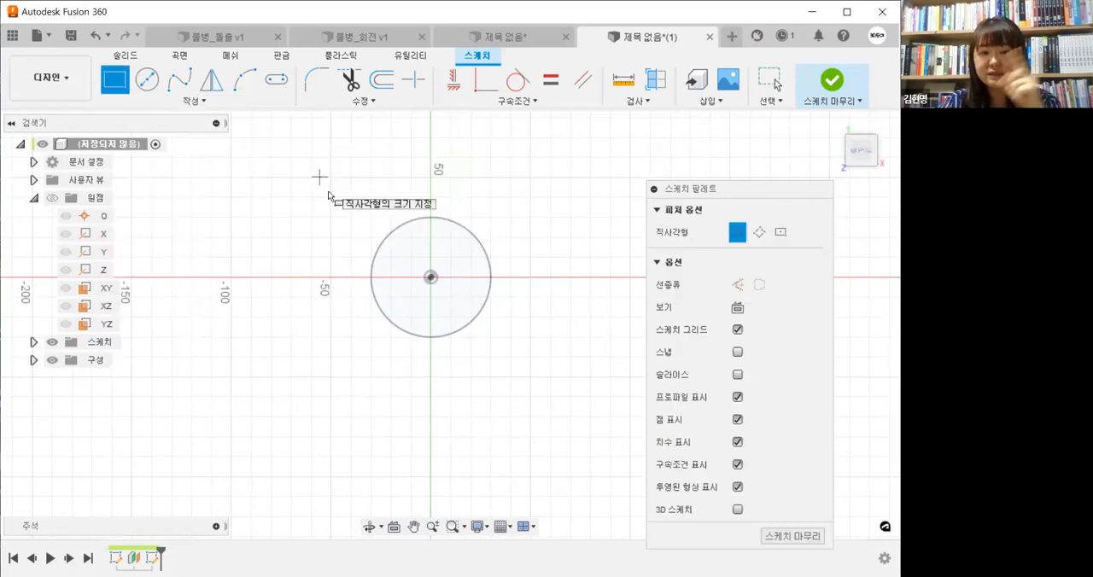
key(Return)
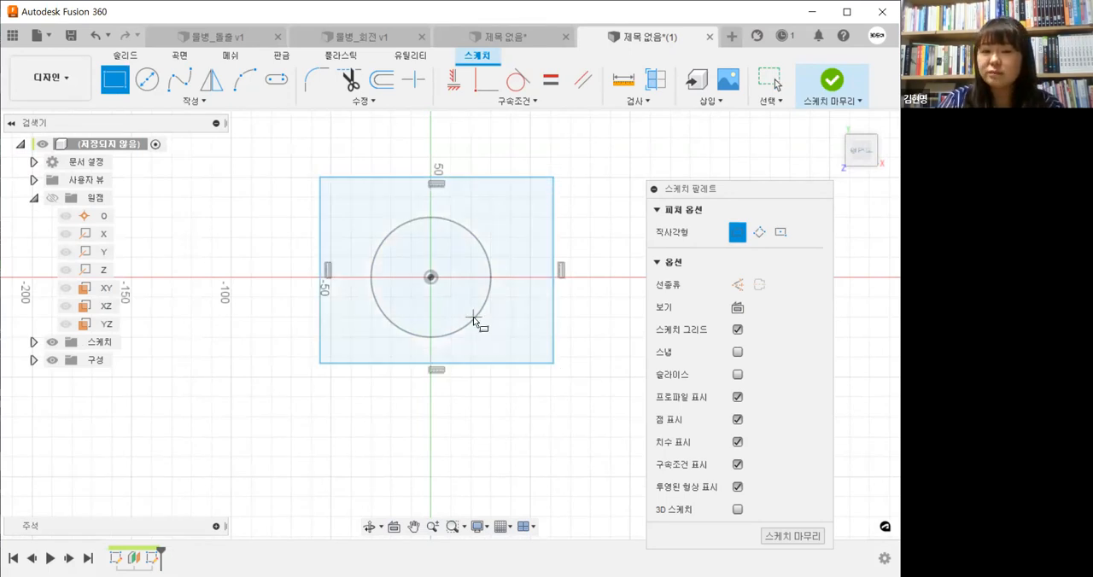
key(Escape)
Shrink the rectangle slightly by moving its lower-left corner inward, and finish the sketch
drag(320, 363, 344, 349)
middle_drag(500, 398, 474, 426)
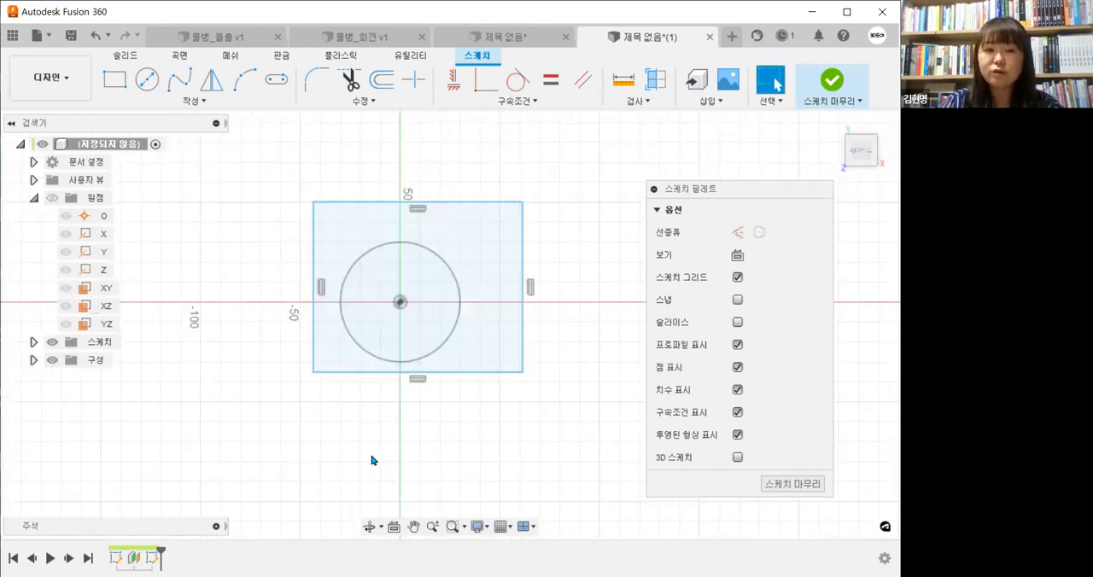
mouse_move(416, 451)
shift+middle_down()
mouse_move(418, 392)
mouse_move(415, 453)
shift+middle_up()
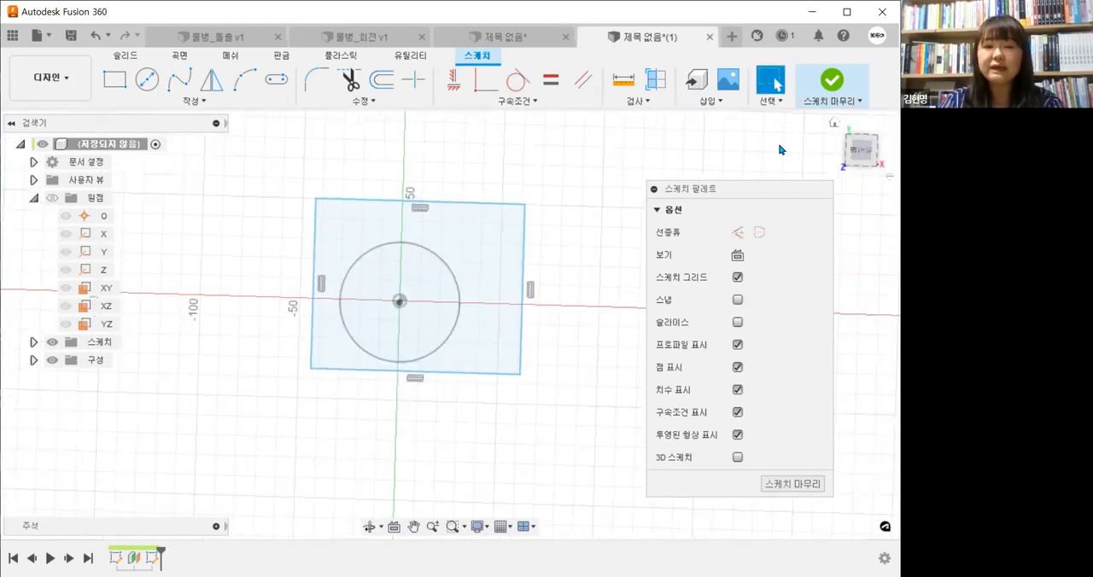
mouse_move(563, 359)
shift+middle_down()
mouse_move(564, 313)
mouse_move(512, 350)
shift+middle_up()
click(832, 84)
Start a loft, try the rectangle followed by the base circle as profiles, and remove both profile selections
scroll(551, 408, down, 2)
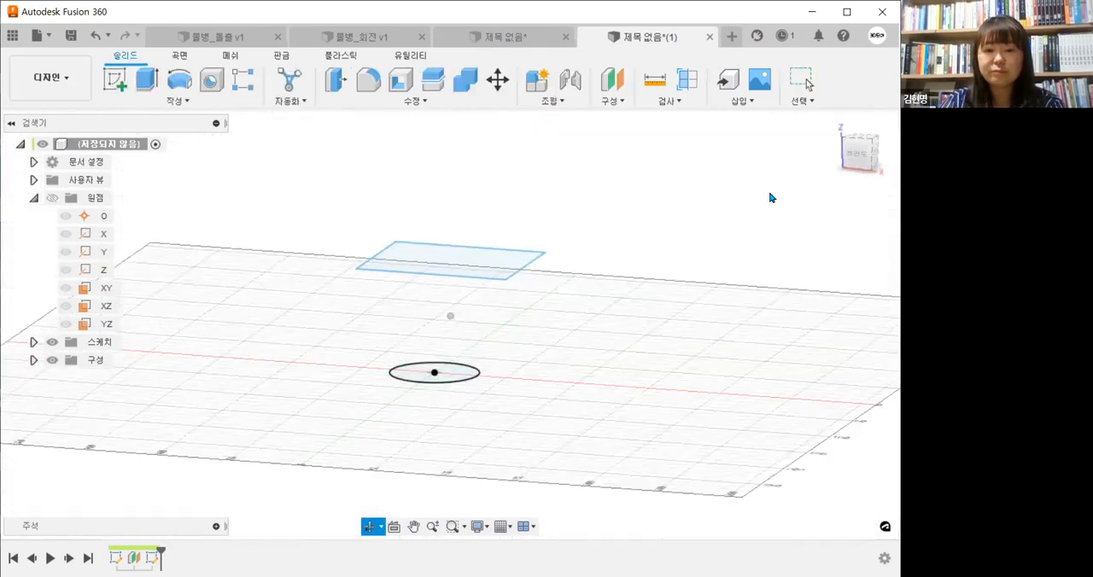
click(835, 125)
shift+middle_drag(695, 271, 558, 408)
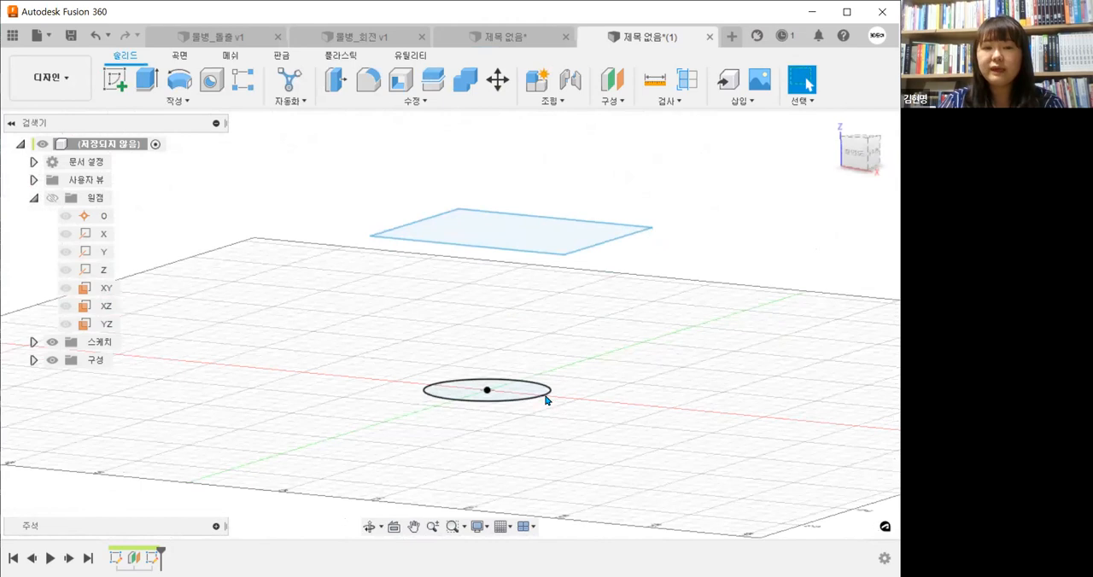
mouse_move(575, 283)
shift+middle_down()
mouse_move(487, 316)
mouse_move(493, 342)
mouse_move(529, 368)
mouse_move(578, 358)
mouse_move(471, 366)
mouse_move(571, 380)
shift+middle_up()
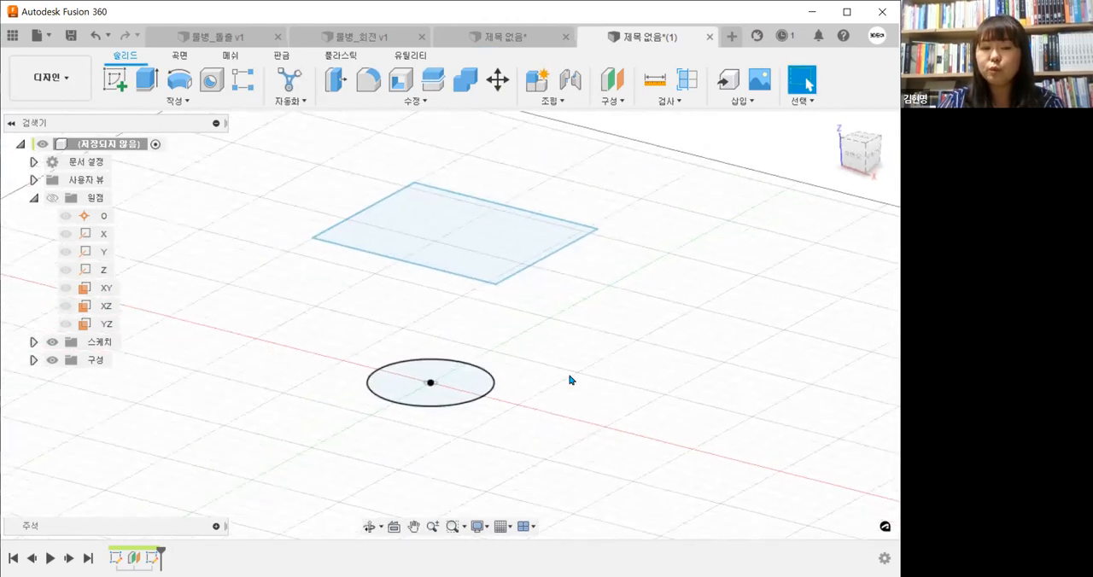
click(183, 103)
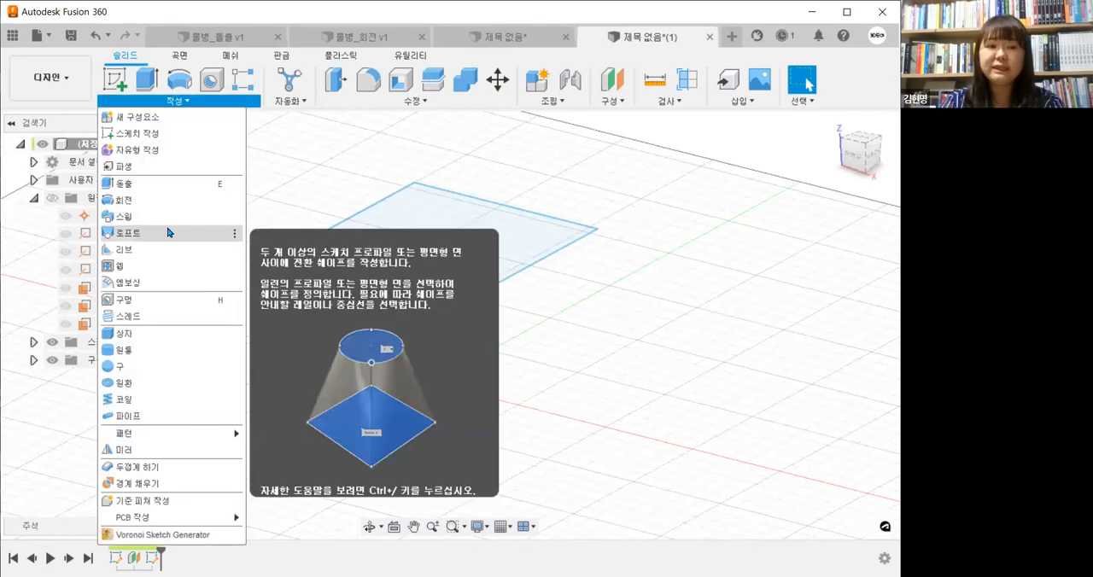
click(168, 233)
click(396, 390)
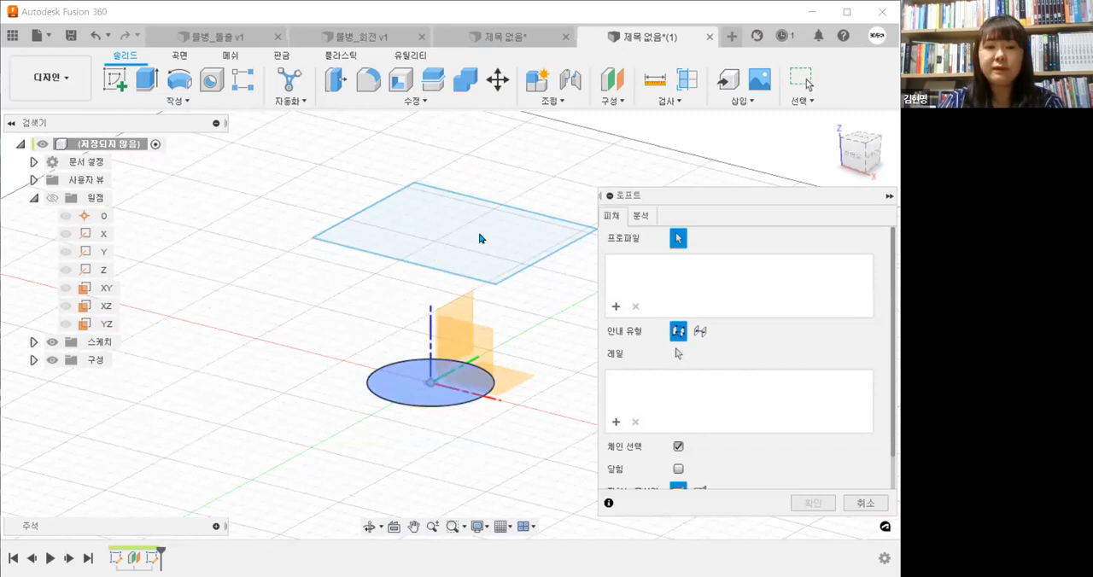
click(480, 238)
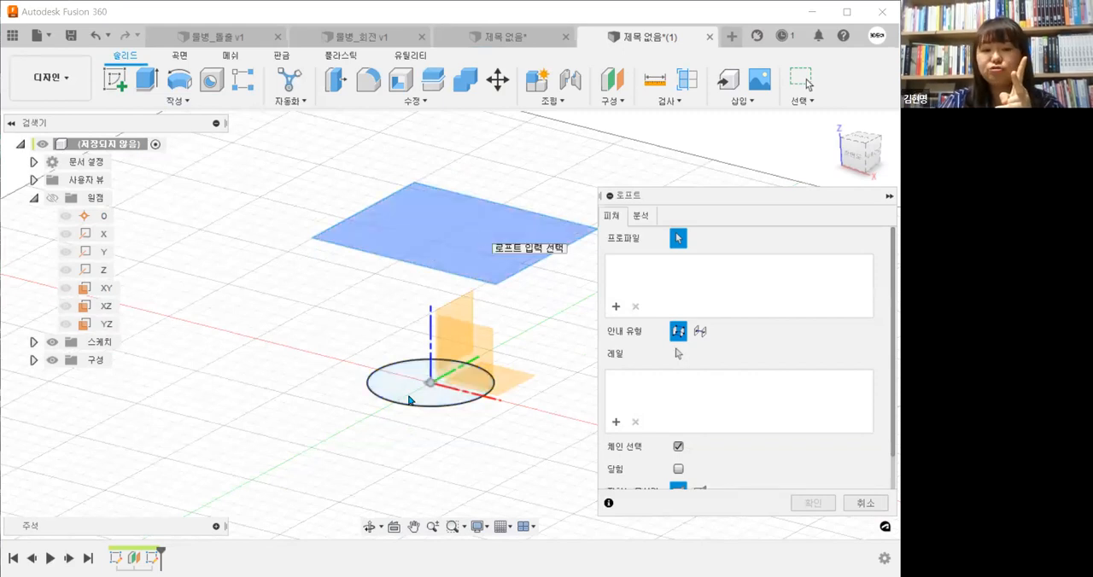
click(409, 400)
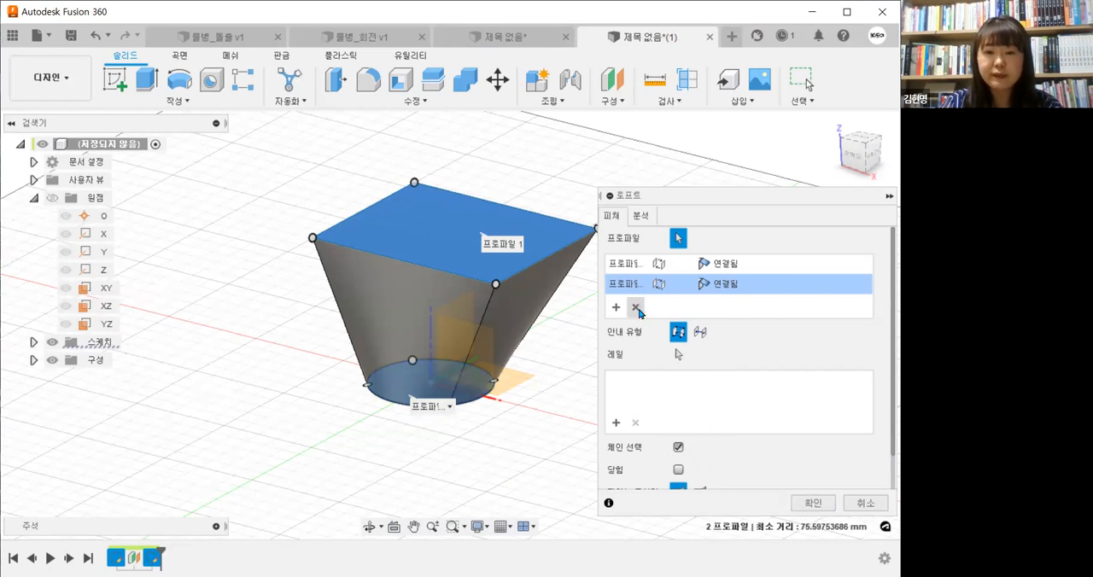
click(635, 308)
click(635, 308)
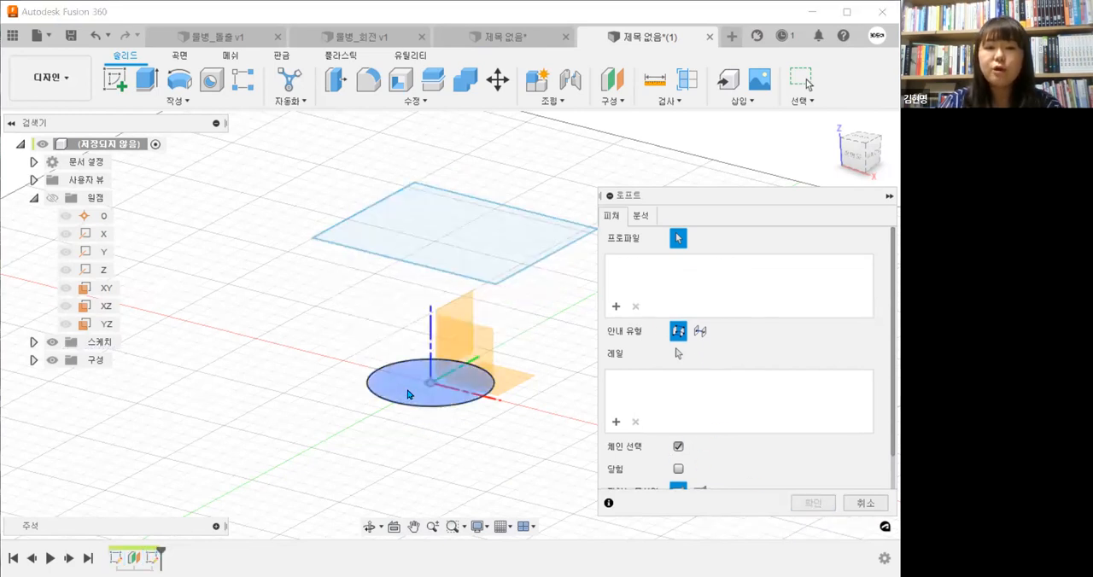
Create the loft with the base circle as the first profile and the rectangle on the offset plane as the second
click(407, 394)
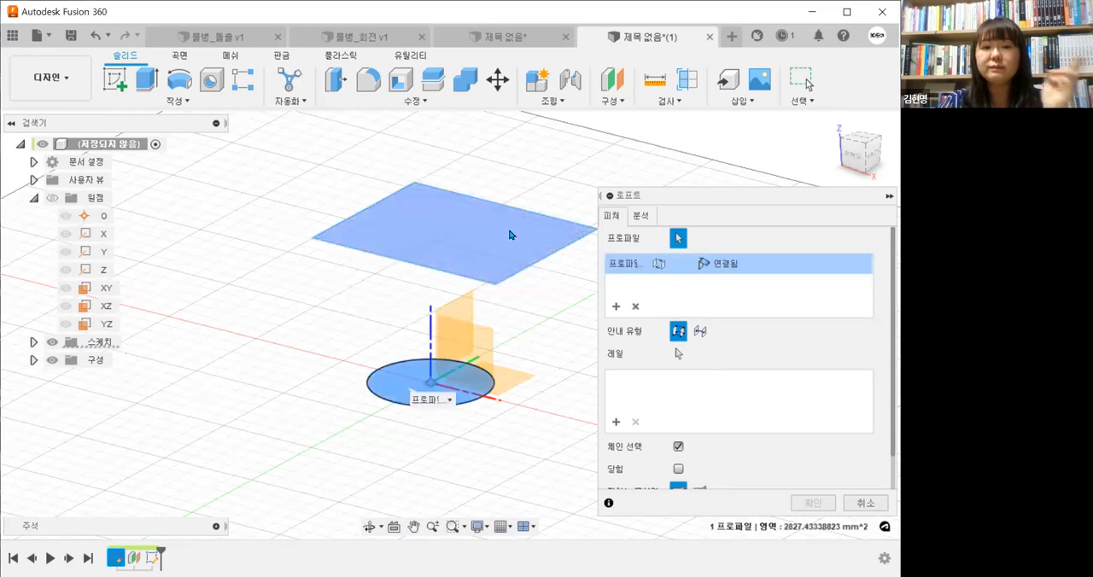
click(510, 234)
shift+middle_drag(500, 414, 807, 507)
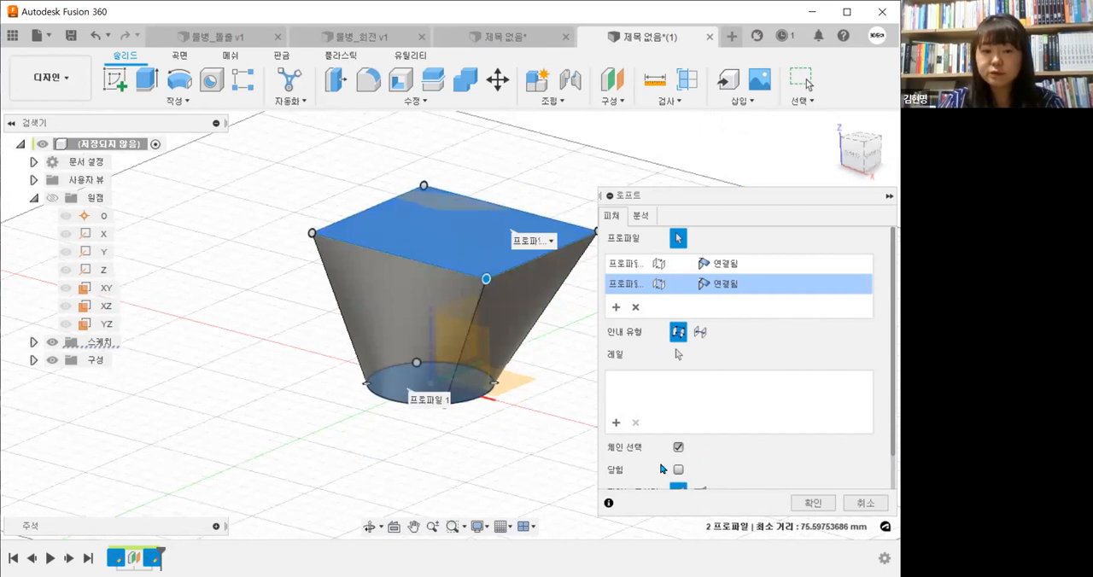
click(817, 508)
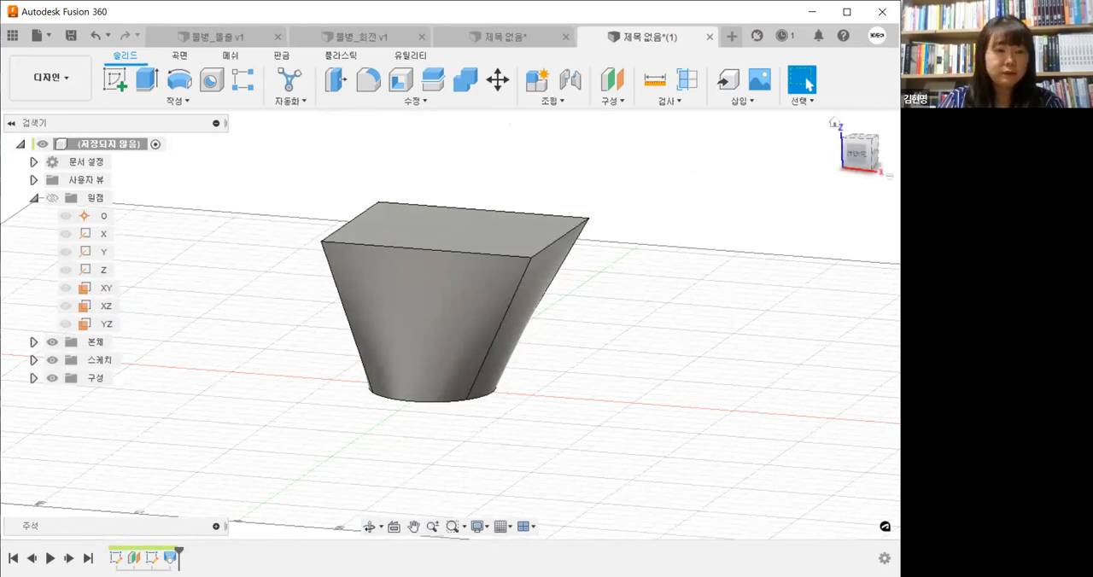
Collapse the origin geometry, expand the sketches and show the rectangle sketch 스케치2 on the lofted body
click(34, 198)
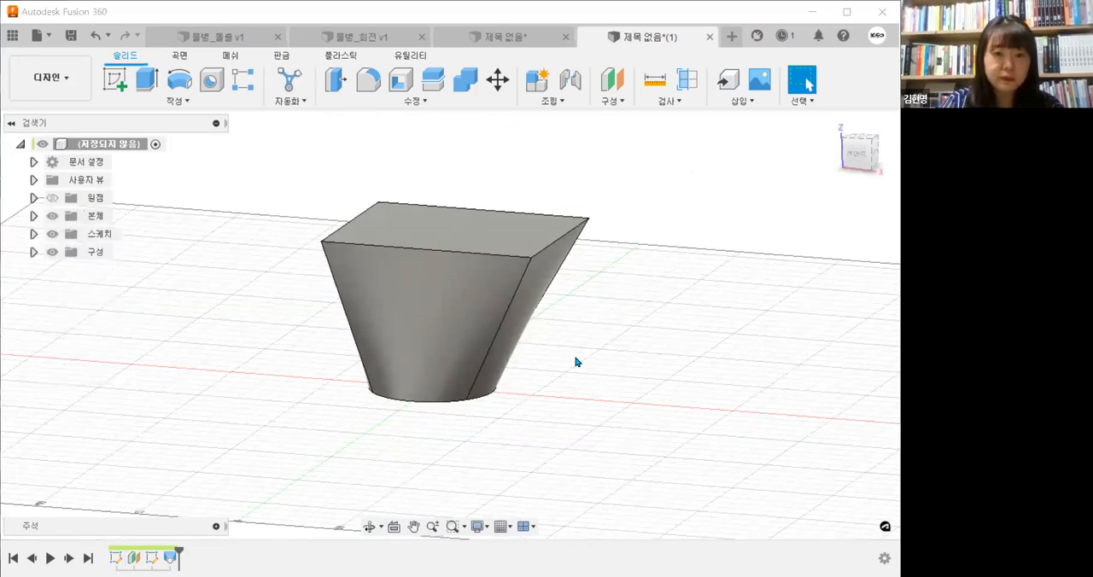
shift+middle_drag(580, 393, 496, 358)
shift+middle_drag(588, 373, 537, 362)
shift+middle_drag(532, 417, 490, 398)
shift+middle_drag(573, 380, 649, 427)
click(34, 234)
click(67, 273)
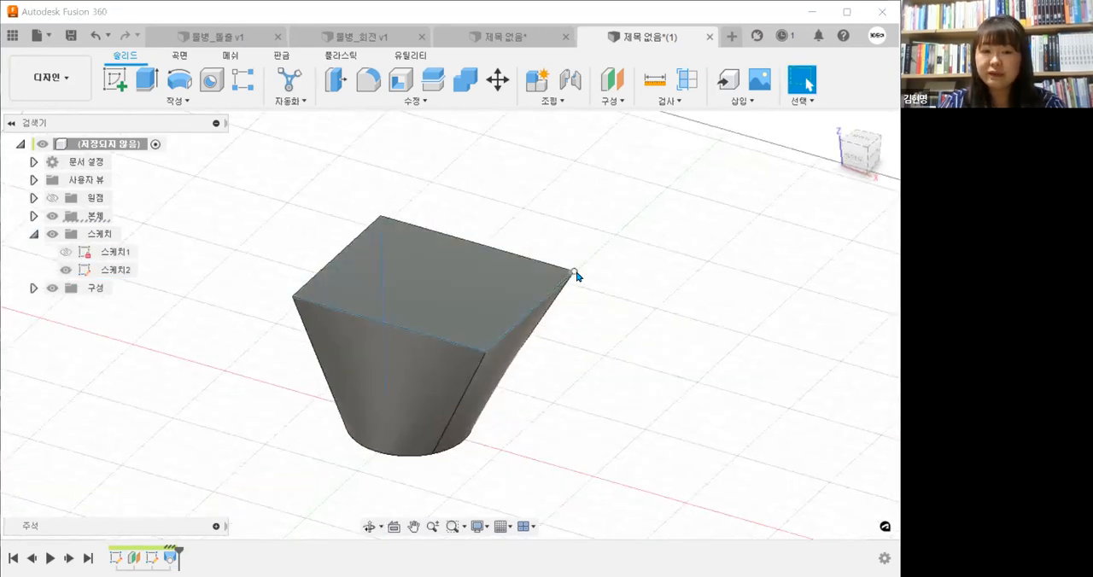
Reshape the top of the lofted body by moving a far corner of the rectangle in 스케치2 inward, and hide that sketch
drag(573, 271, 500, 269)
mouse_move(621, 406)
shift+middle_down()
mouse_move(632, 344)
mouse_move(614, 402)
mouse_move(578, 386)
shift+middle_up()
drag(500, 276, 550, 280)
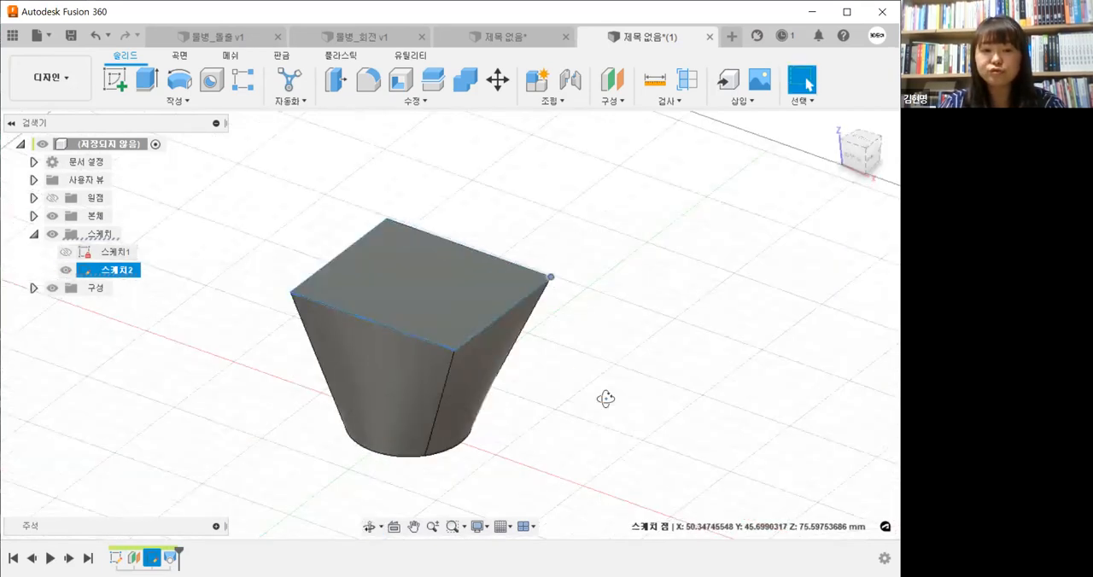
mouse_move(601, 412)
shift+middle_down()
mouse_move(180, 273)
mouse_move(237, 379)
mouse_move(246, 339)
mouse_move(238, 394)
mouse_move(69, 276)
shift+middle_up()
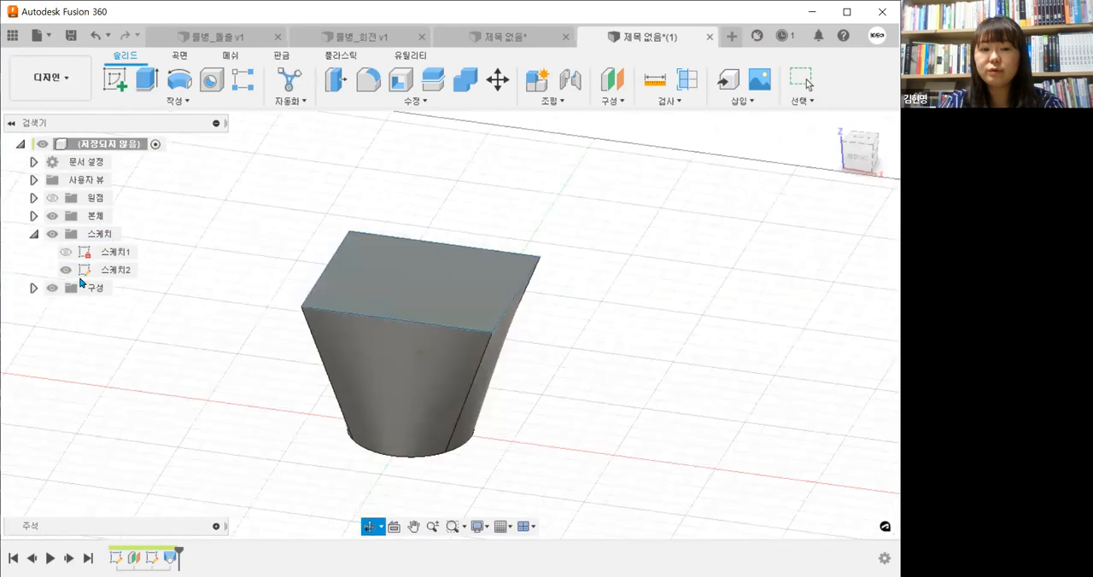
click(104, 271)
click(584, 432)
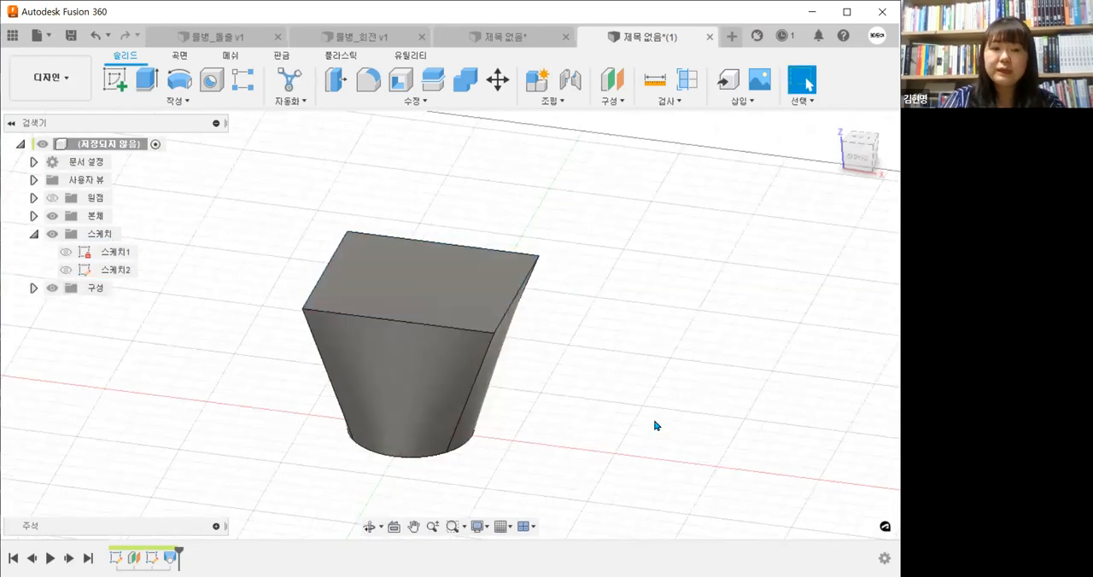
mouse_move(674, 390)
shift+middle_down()
mouse_move(581, 441)
mouse_move(566, 428)
shift+middle_up()
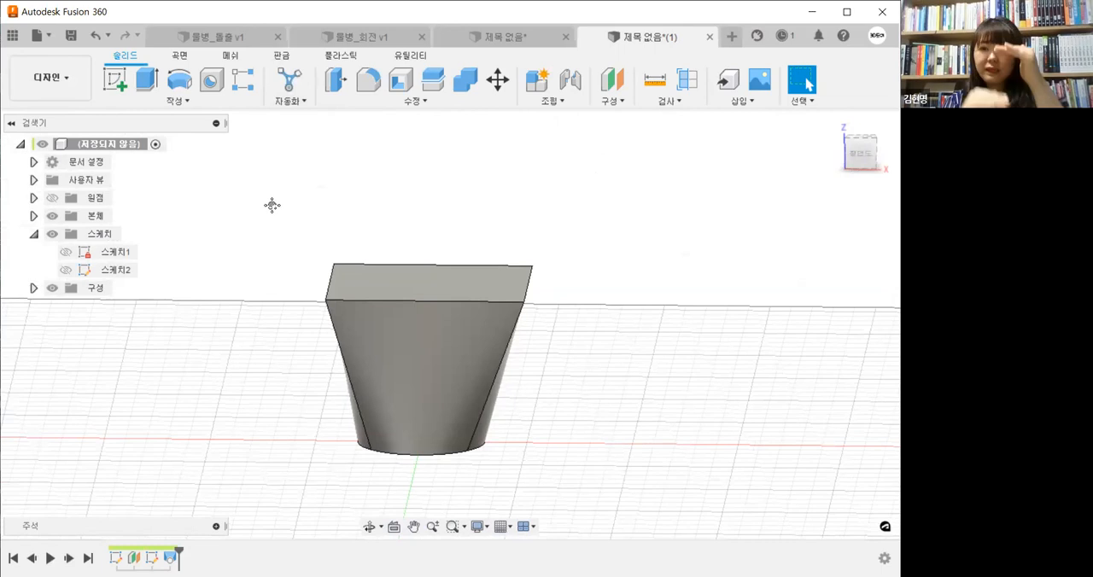
Edit the offset plane feature and raise its distance from the base circle to about 114.78 mm
click(134, 556)
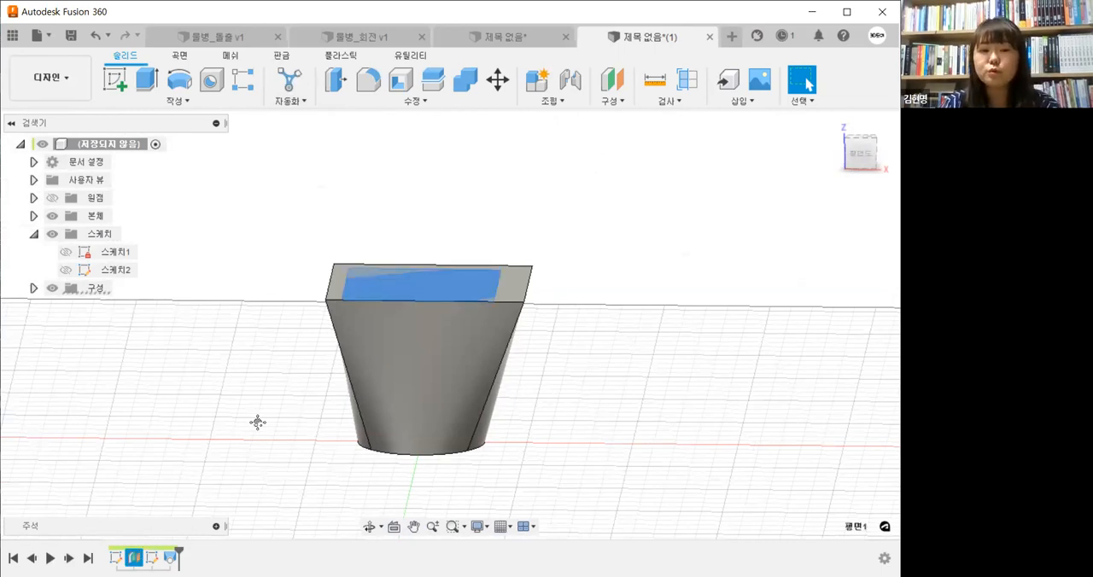
click(136, 556)
click(136, 555)
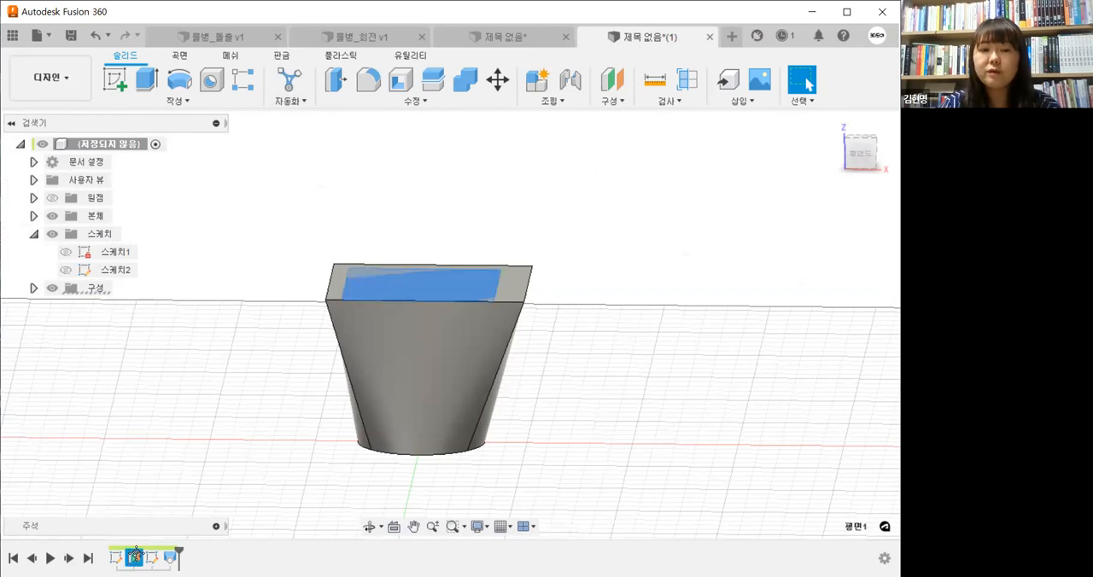
click(206, 451)
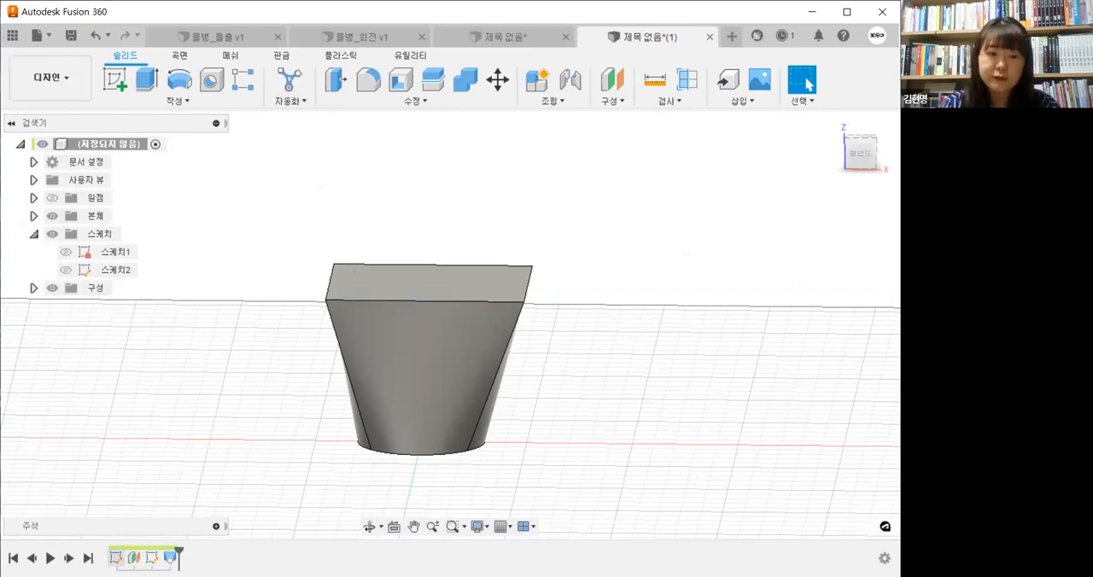
click(117, 557)
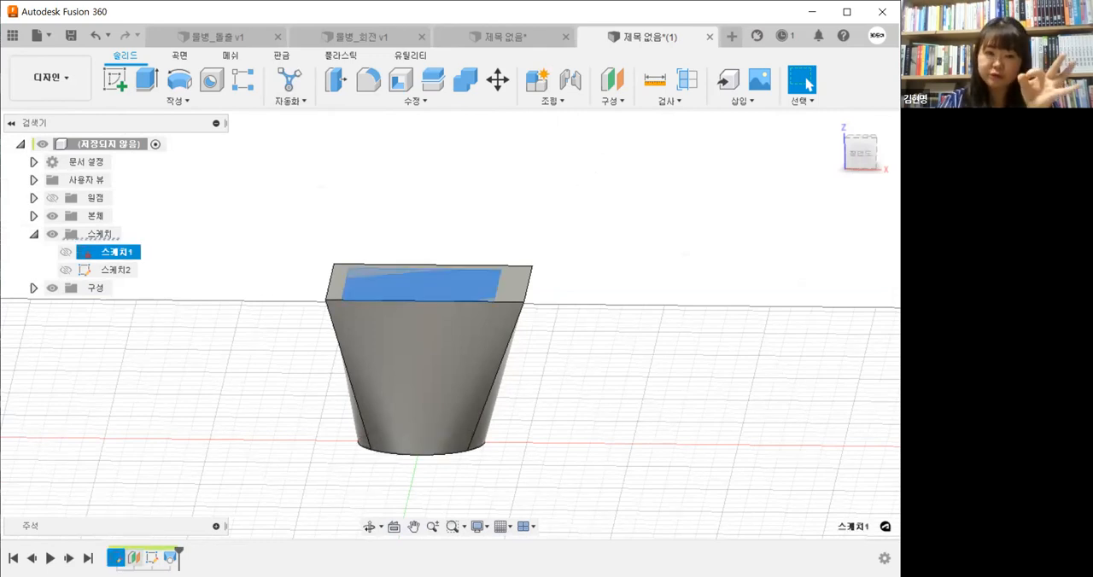
click(134, 557)
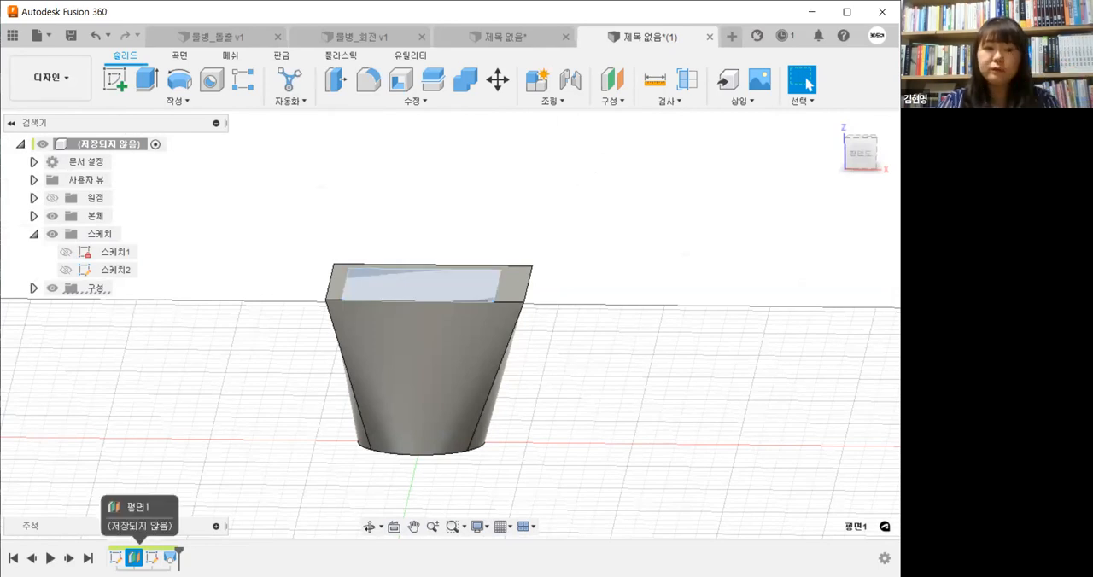
right_click(134, 557)
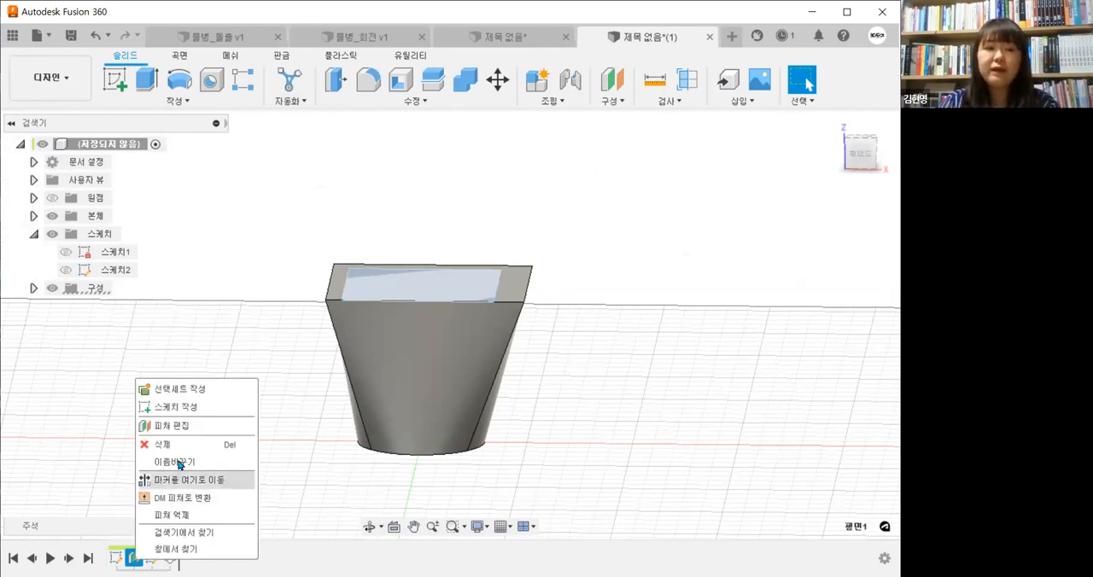
click(216, 428)
middle_drag(400, 494, 431, 484)
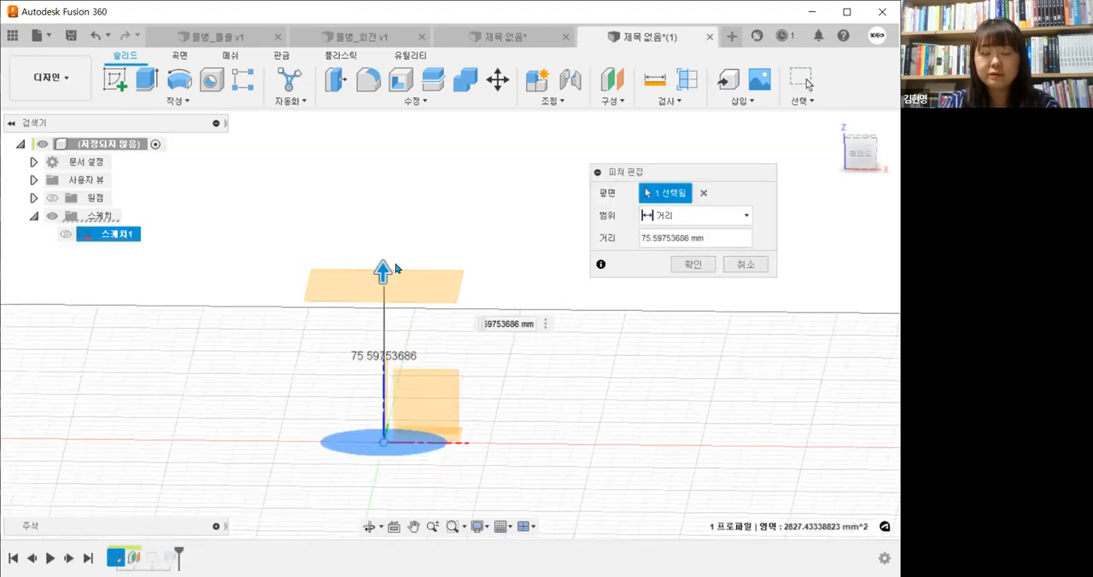
drag(395, 268, 384, 190)
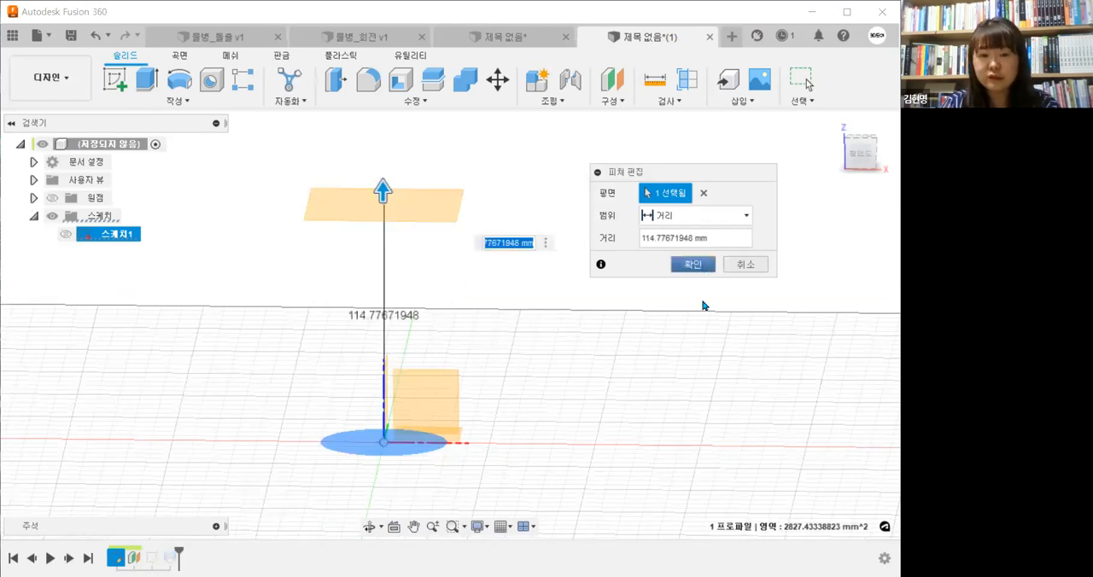
key(Return)
shift+middle_drag(704, 468, 678, 482)
shift+middle_drag(495, 310, 529, 410)
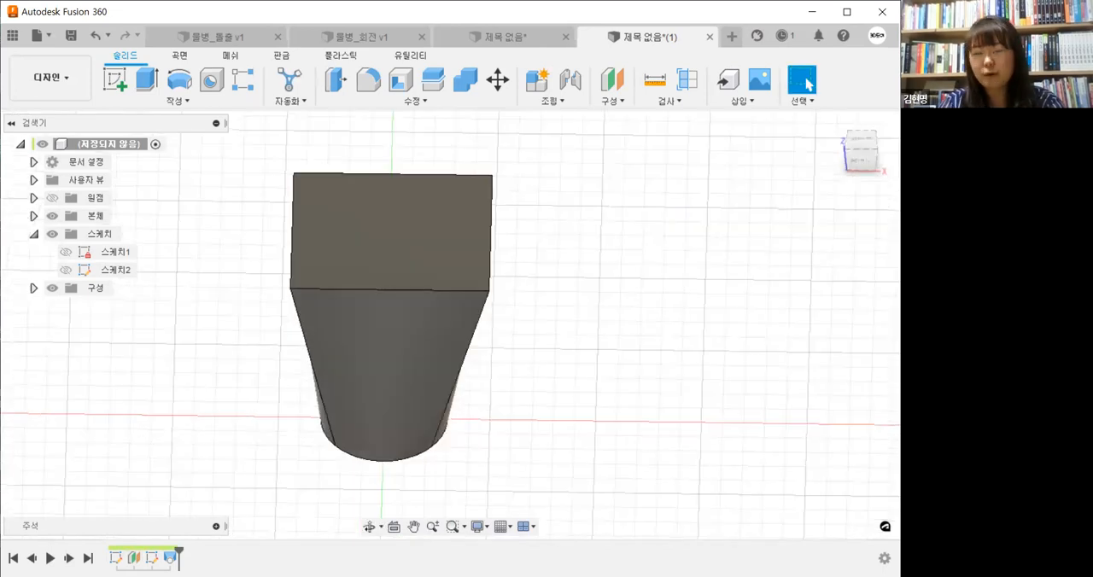
Open 스케치2 for editing and draw a wide horizontal ellipse centred on the origin, extending past the rectangle's two sides
right_click(153, 558)
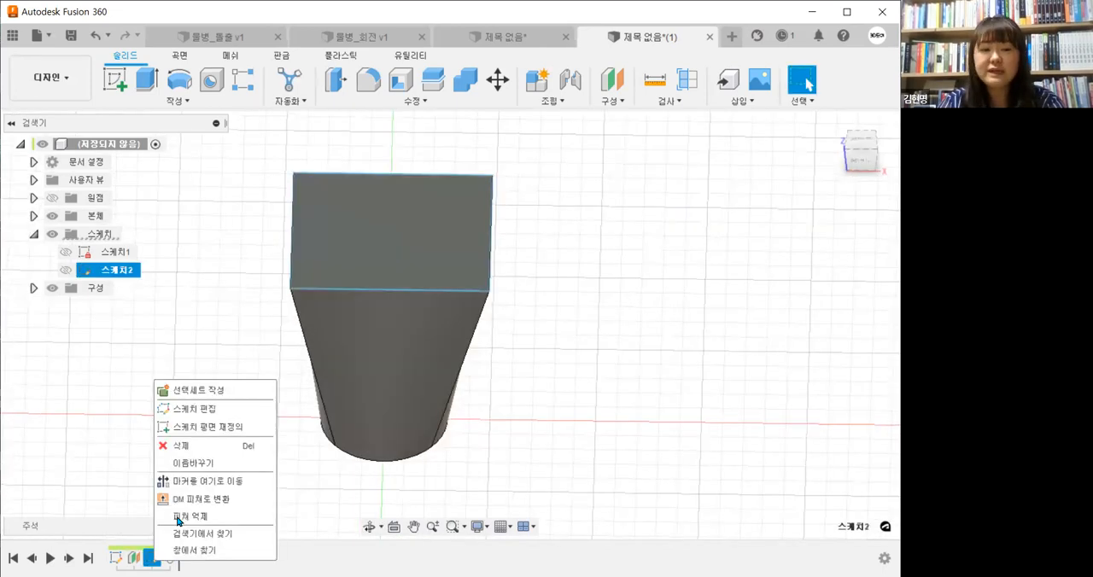
click(316, 559)
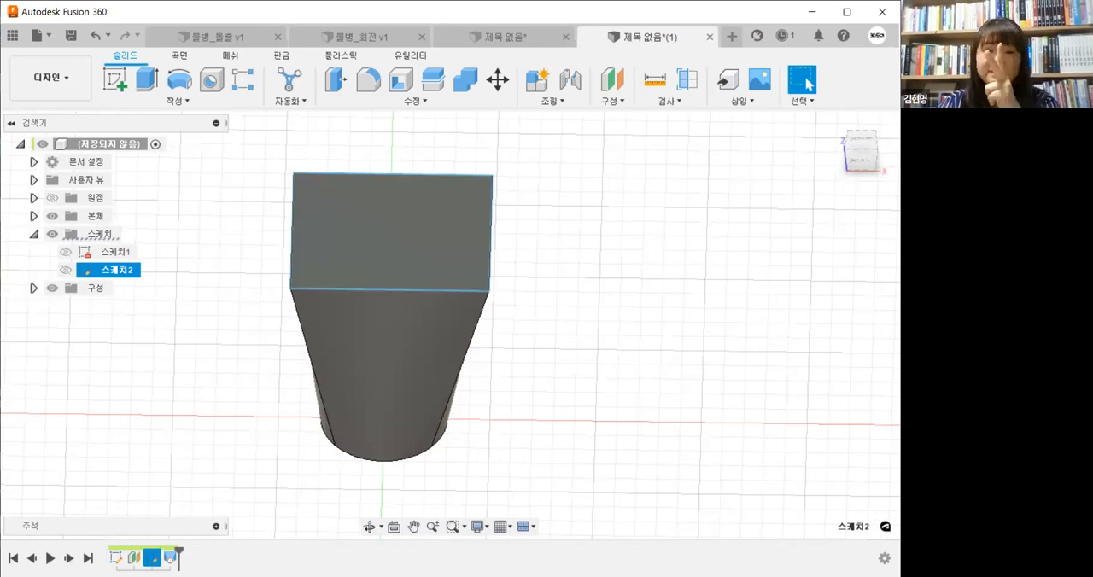
right_click(155, 560)
click(233, 407)
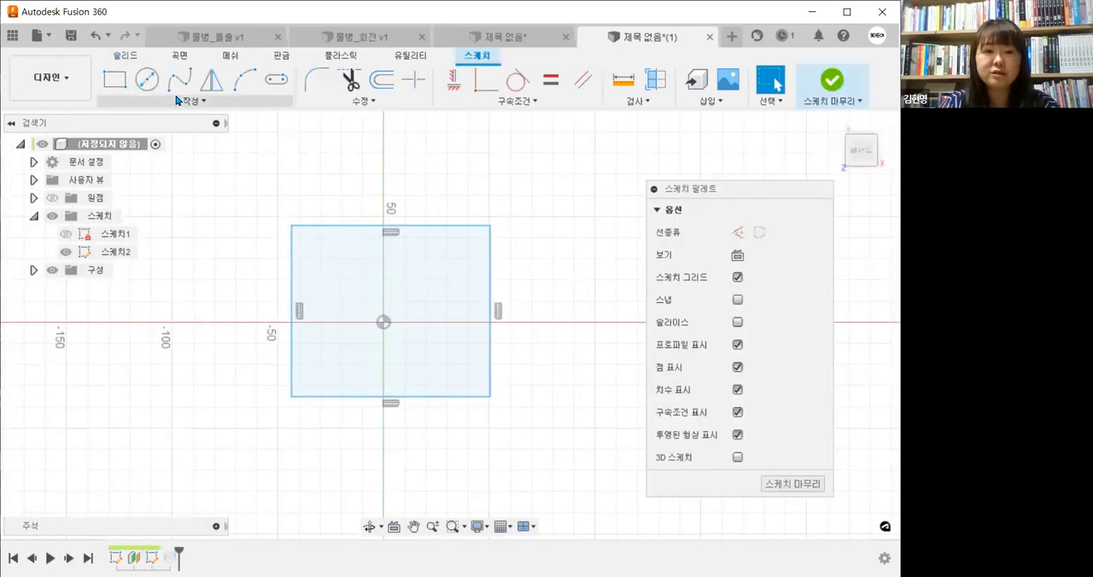
click(177, 100)
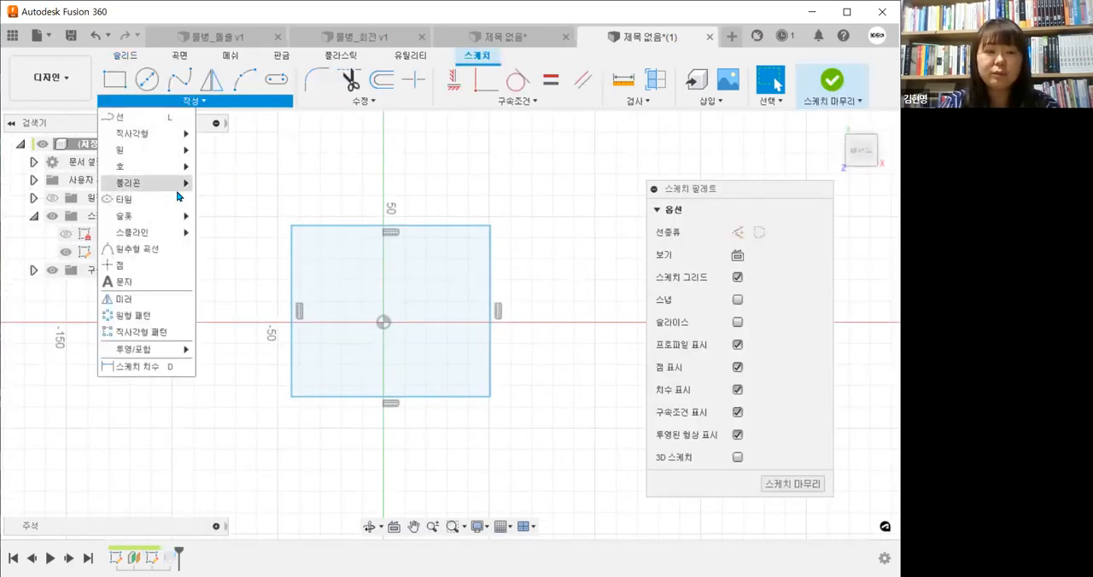
mouse_move(180, 193)
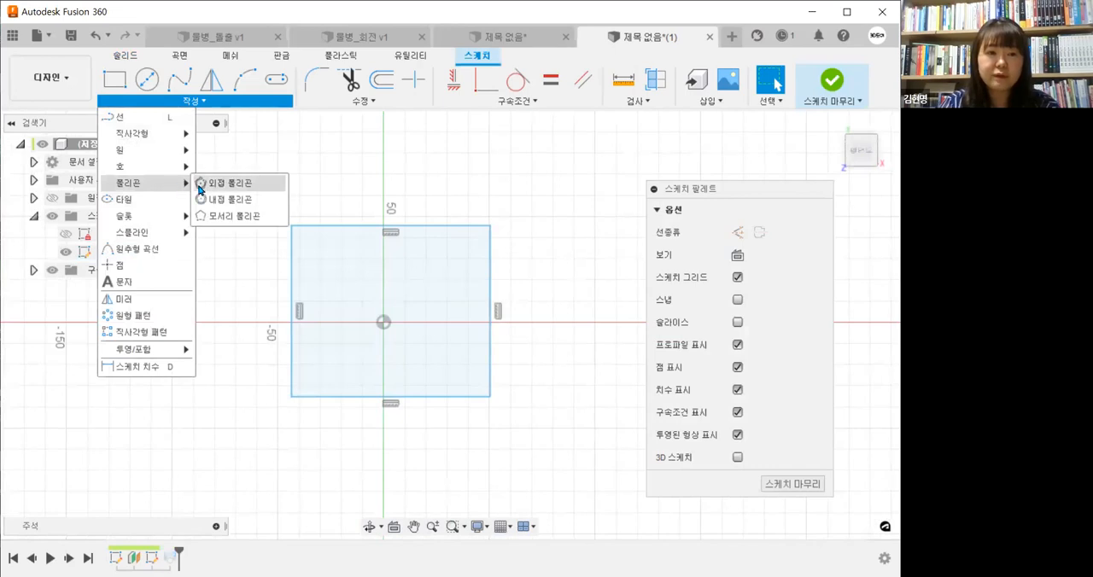
click(144, 198)
click(383, 321)
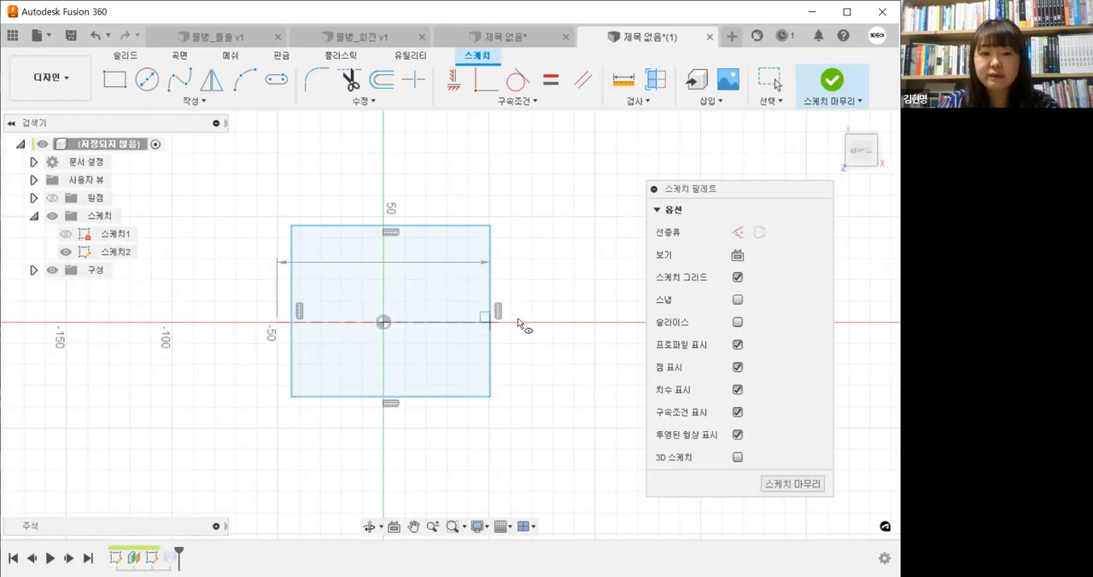
click(423, 263)
key(Escape)
Delete all four rectangle lines from 스케치2 and finish the sketch
drag(522, 239, 442, 205)
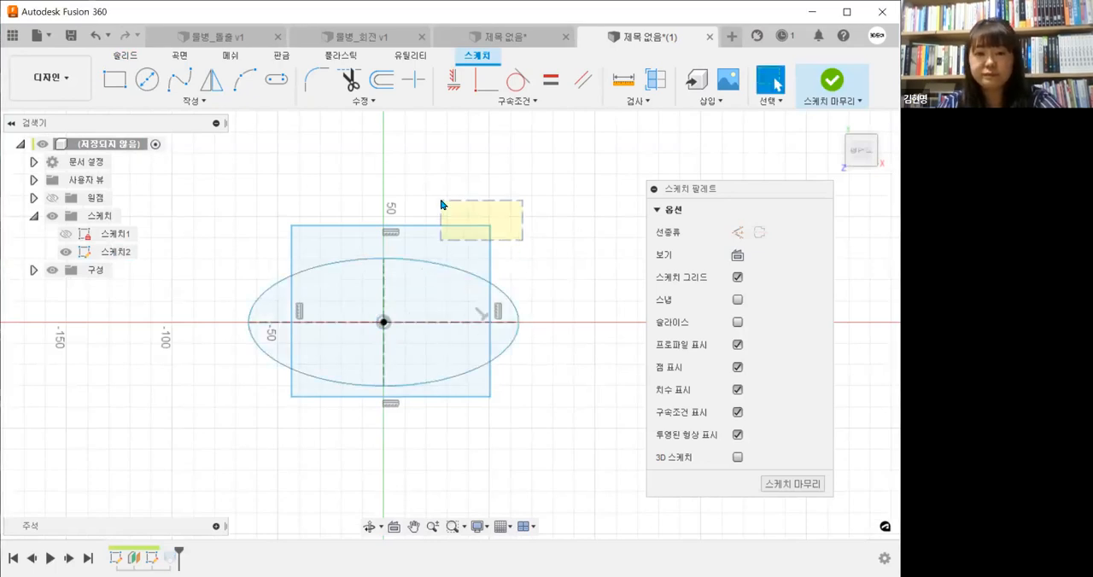
key(Delete)
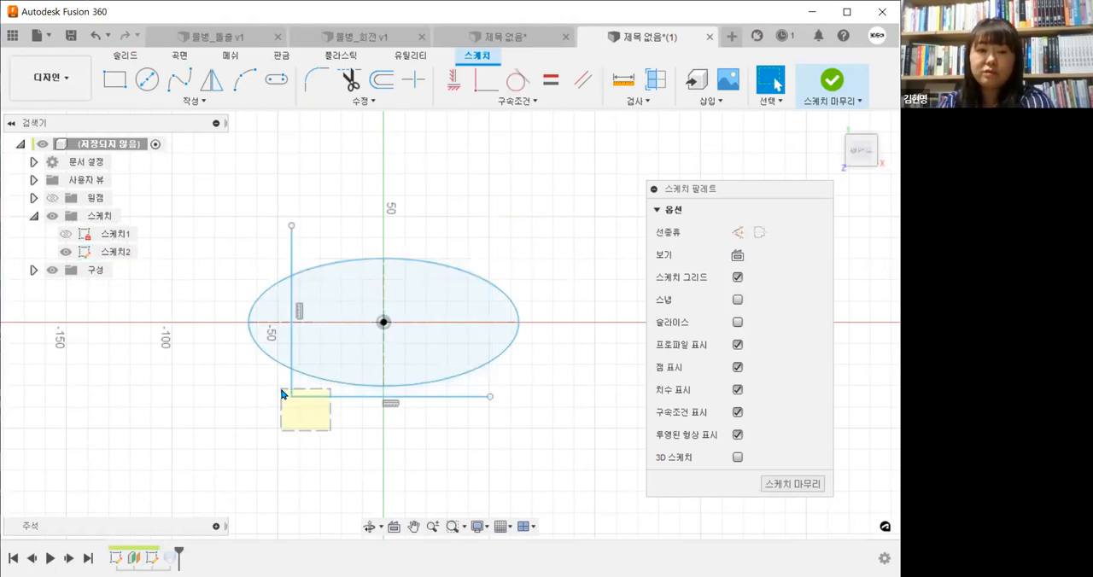
drag(281, 395, 284, 394)
key(Delete)
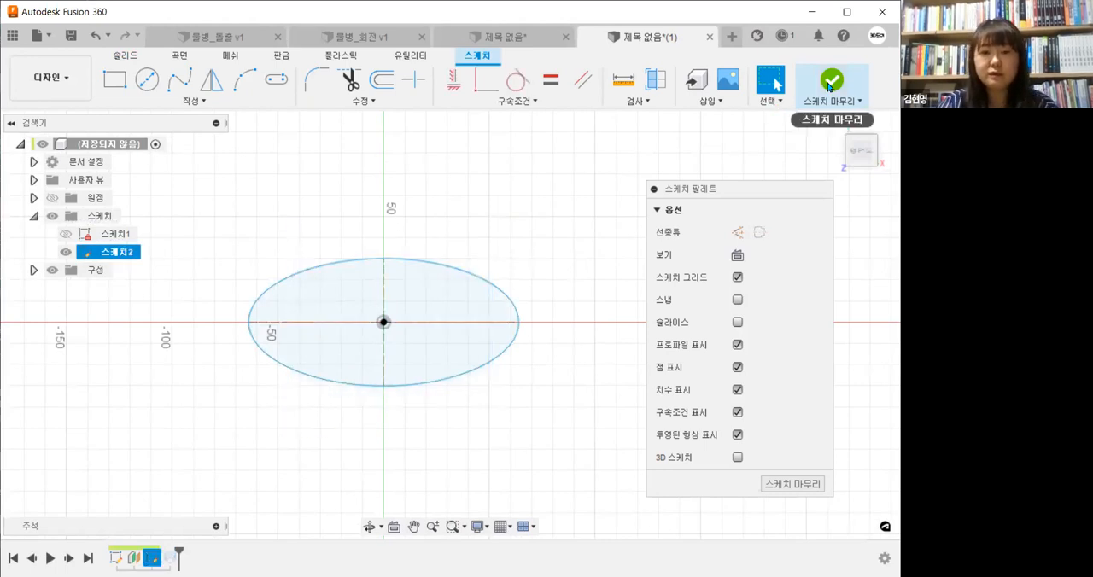
click(828, 88)
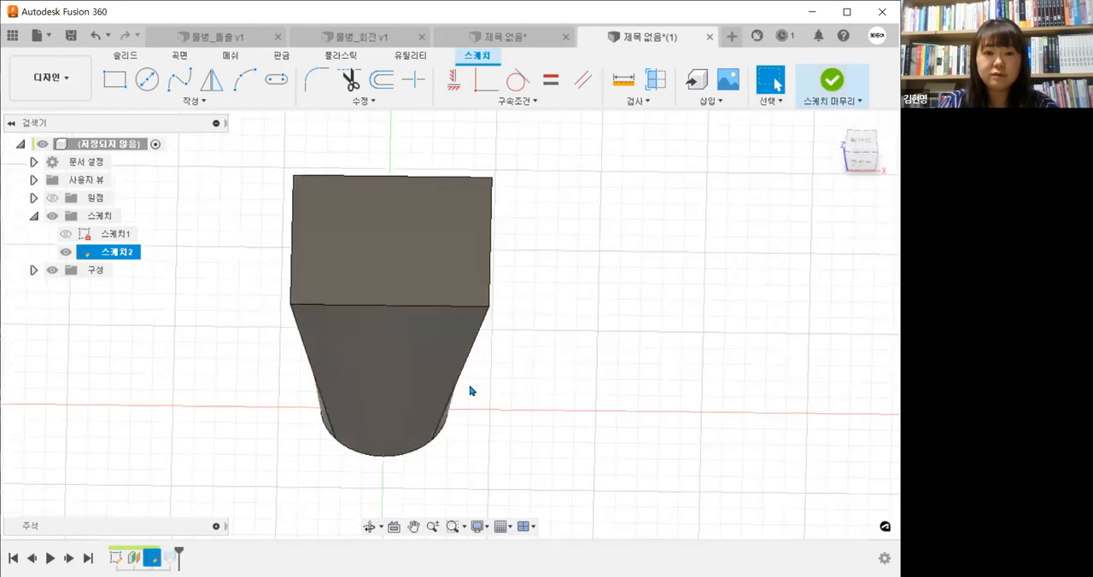
Edit the loft to run from the base circle to the ellipse on the offset plane, and hide 스케치2
mouse_move(458, 400)
shift+middle_down()
mouse_move(466, 384)
mouse_move(475, 401)
shift+middle_up()
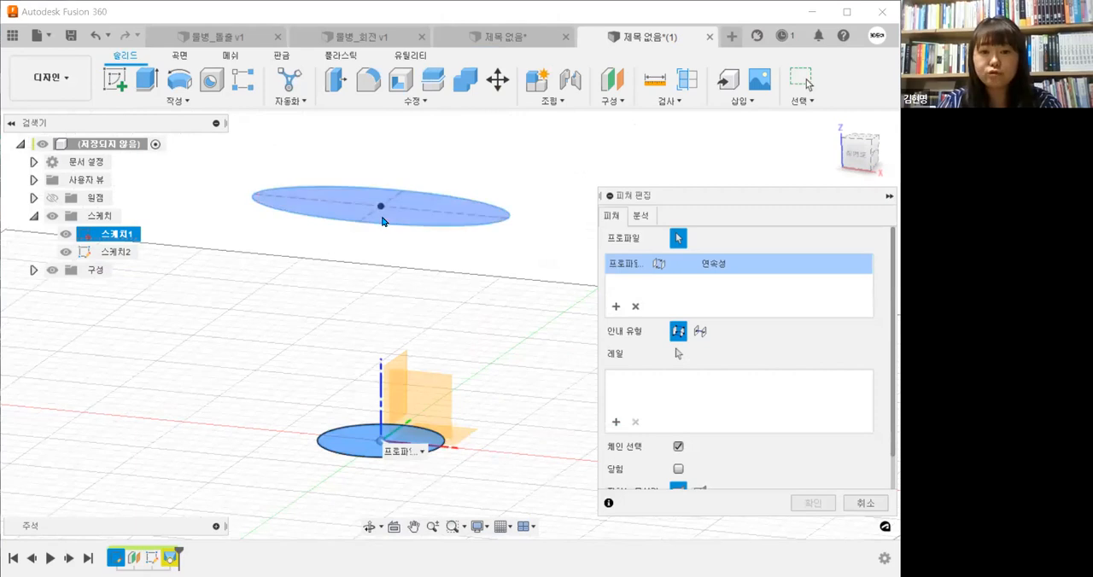
click(381, 220)
click(813, 504)
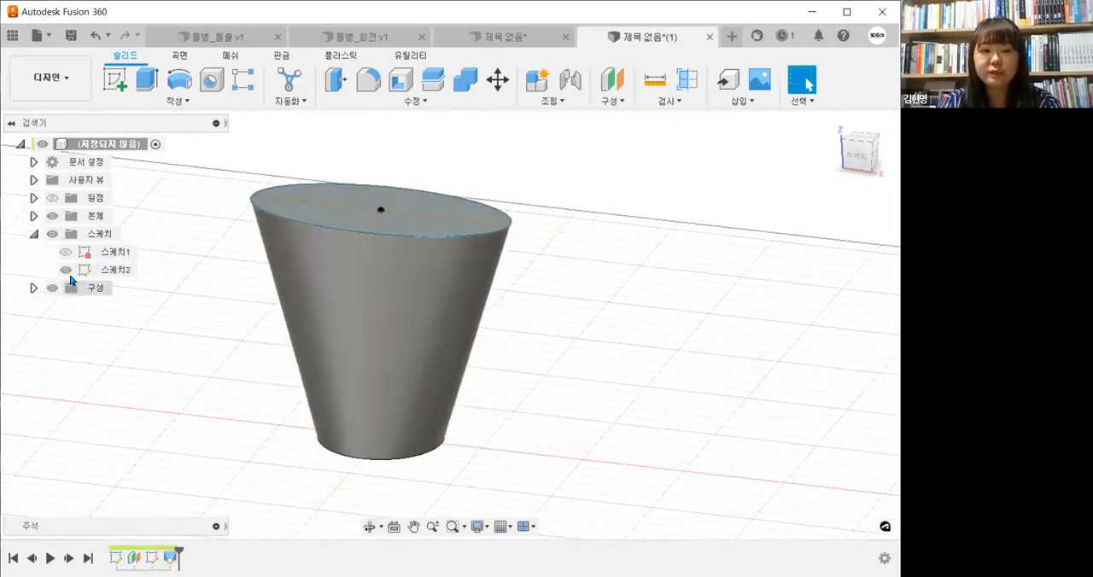
click(66, 270)
click(585, 393)
shift+middle_drag(586, 393, 546, 466)
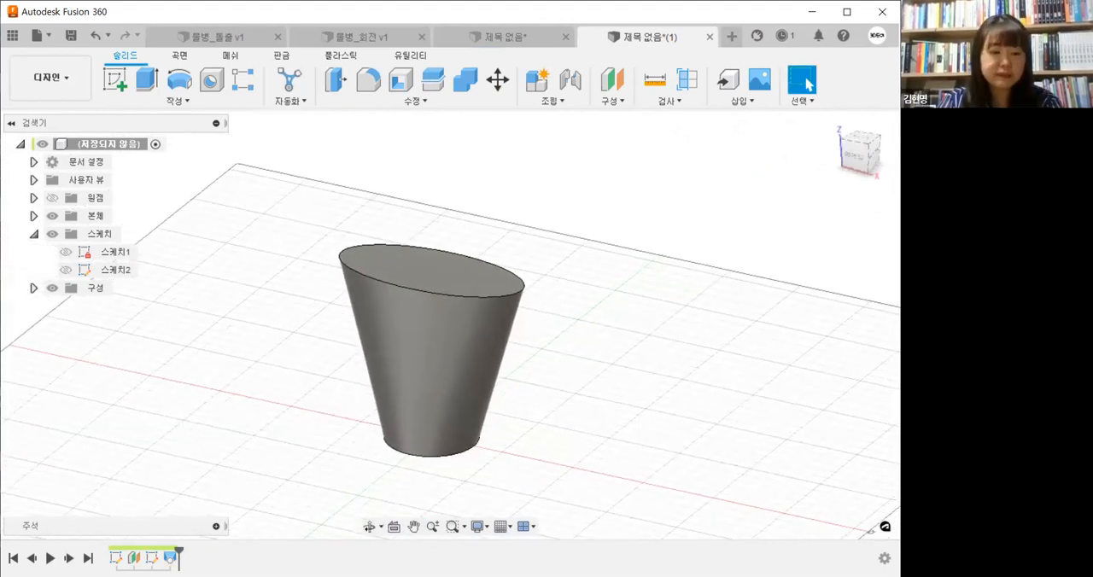
Reopen 스케치2 for editing and delete the ellipse
double_click(153, 558)
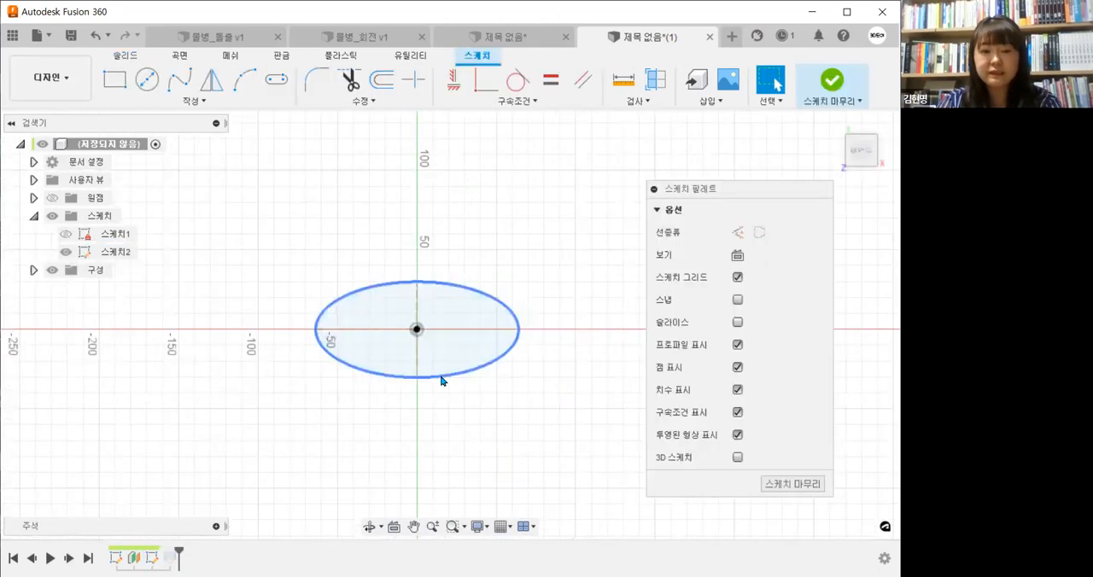
drag(242, 205, 616, 473)
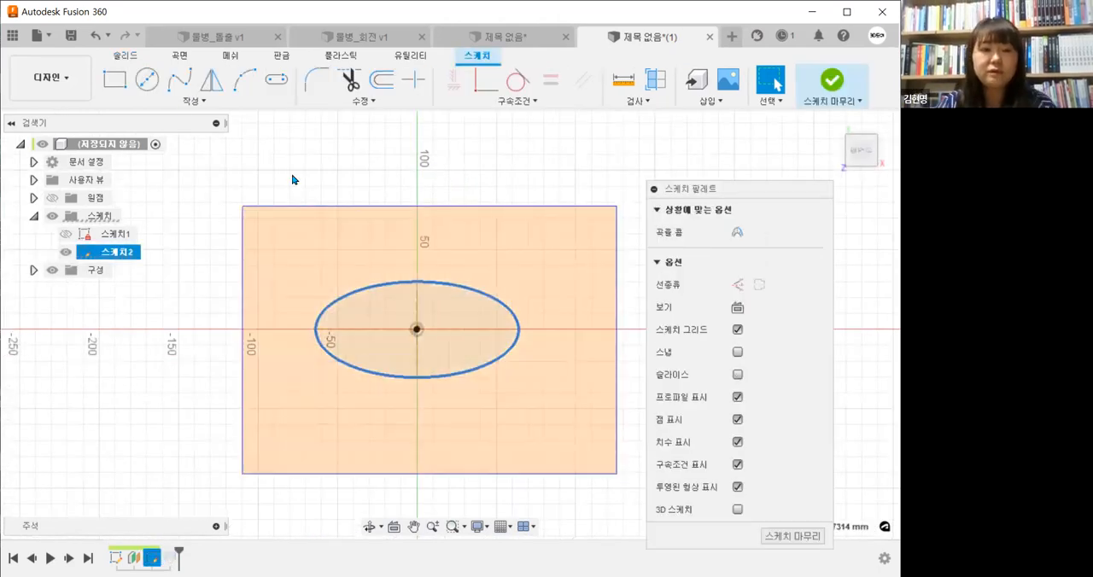
key(Delete)
Draw a six-sided circumscribed polygon centred on the origin in 스케치2 and leave the polygon tool
click(181, 103)
mouse_move(181, 138)
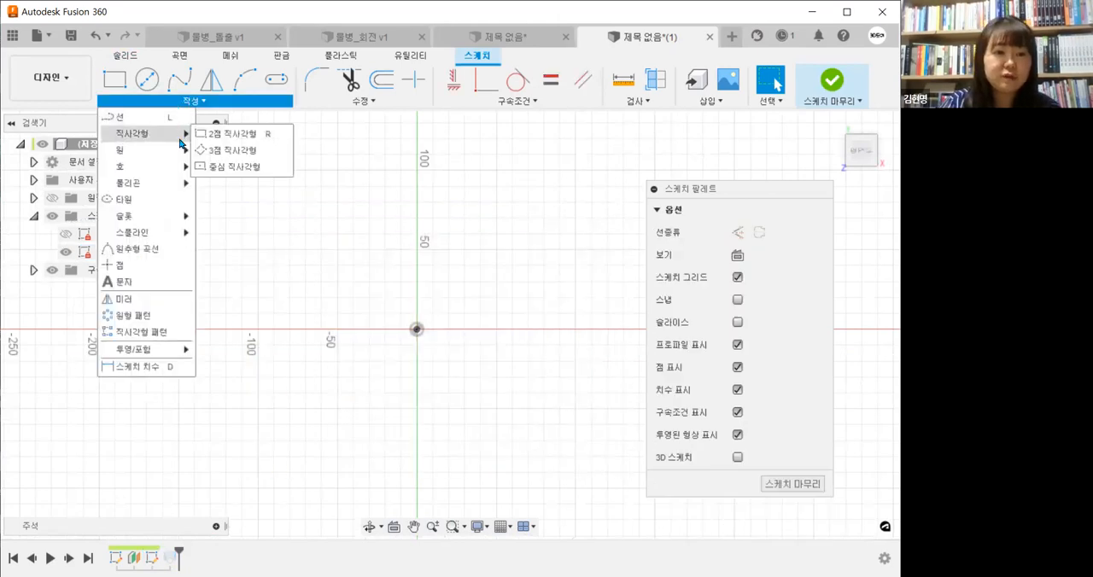
mouse_move(181, 183)
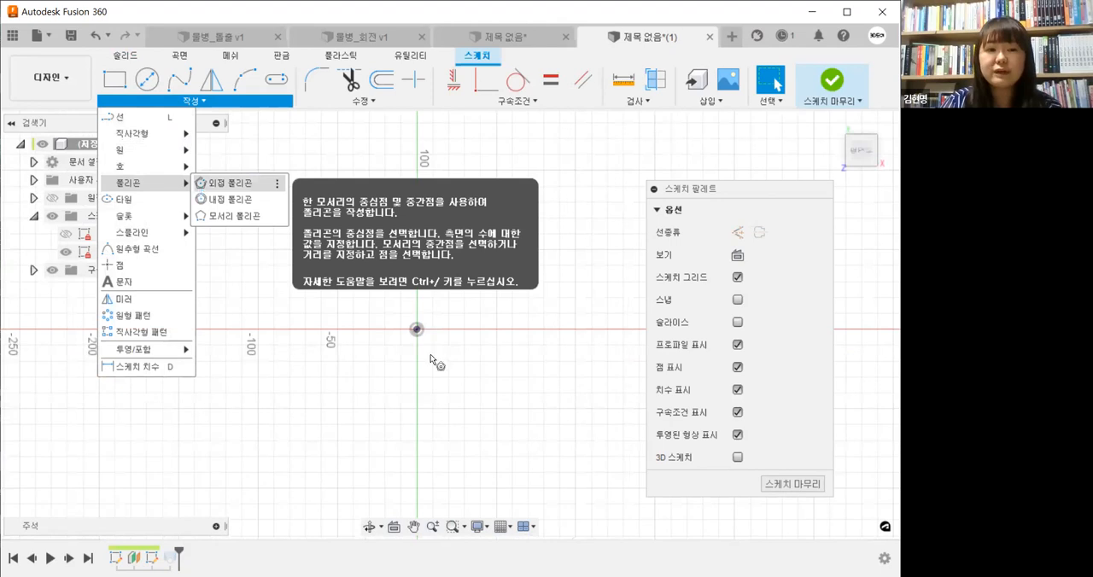
click(223, 183)
click(134, 102)
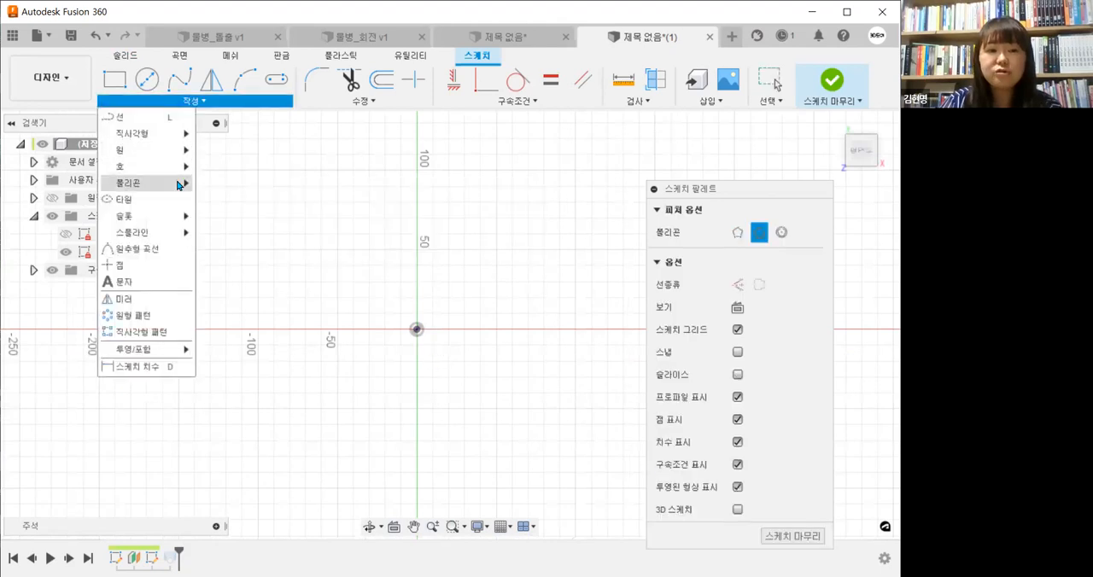
mouse_move(182, 183)
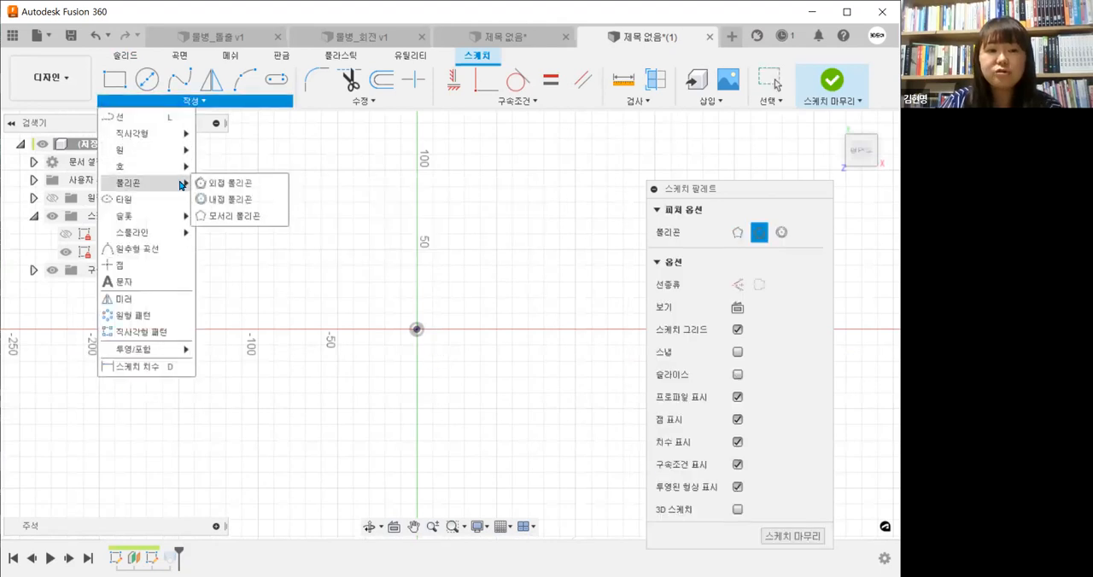
click(246, 186)
click(417, 330)
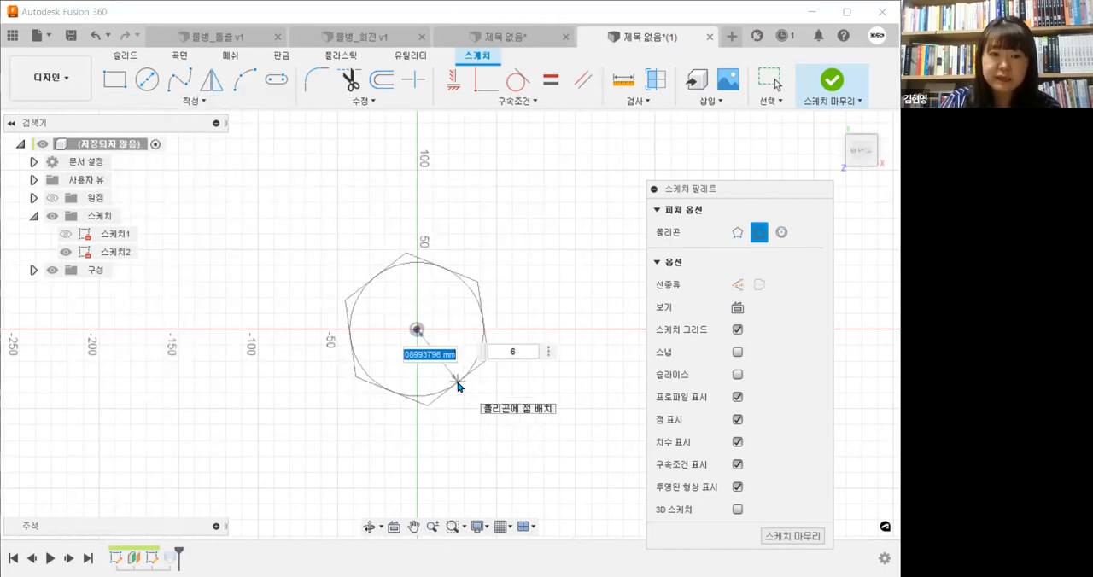
key(Return)
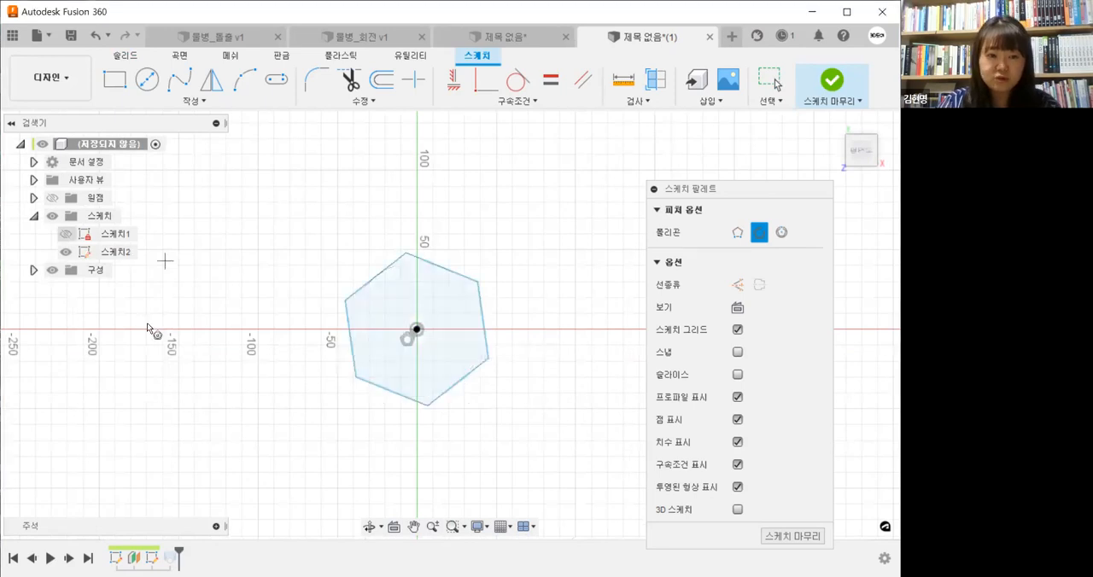
key(Escape)
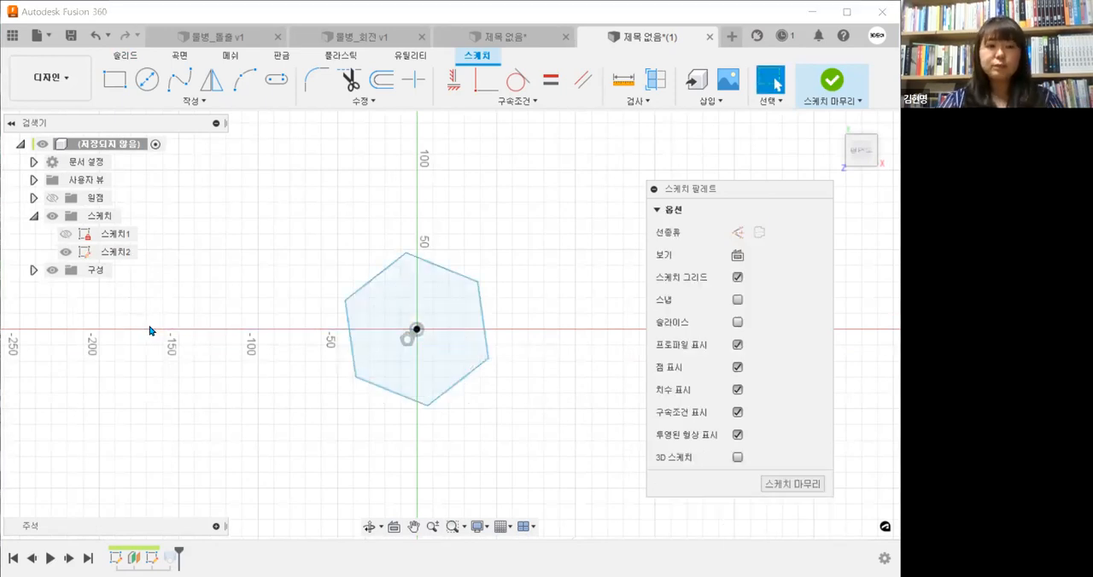
Show 스케치1, shrink the hexagon in 스케치2 until it fits inside the base circle, and finish the sketch
click(65, 234)
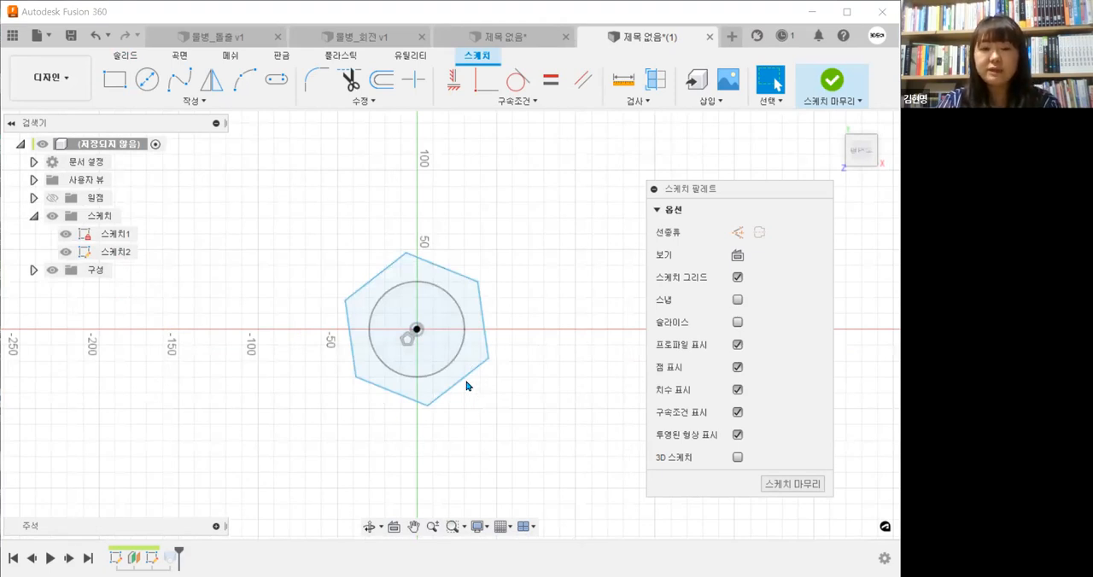
drag(466, 386, 442, 352)
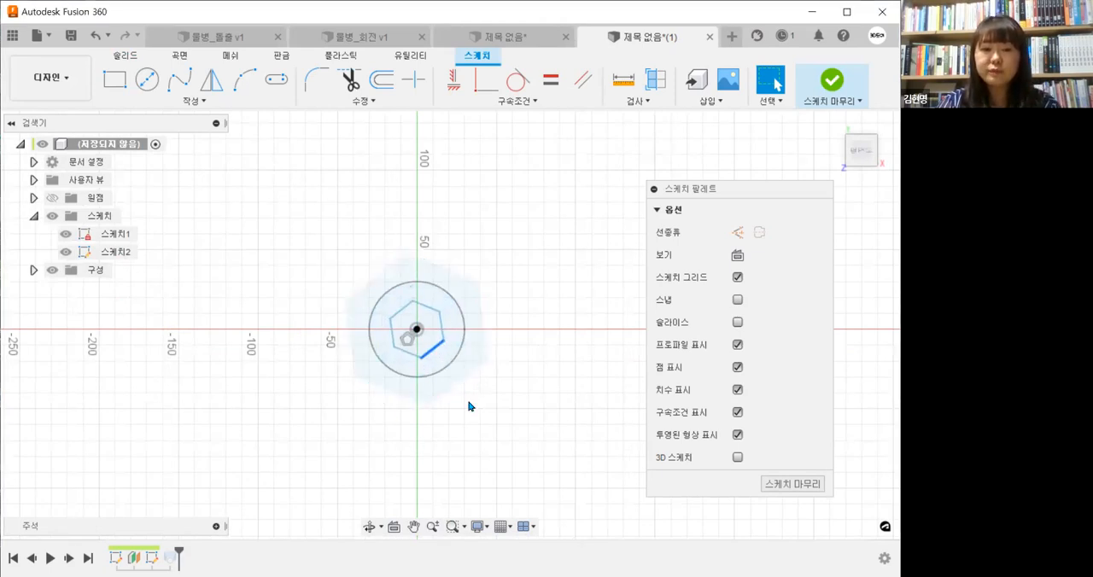
click(468, 402)
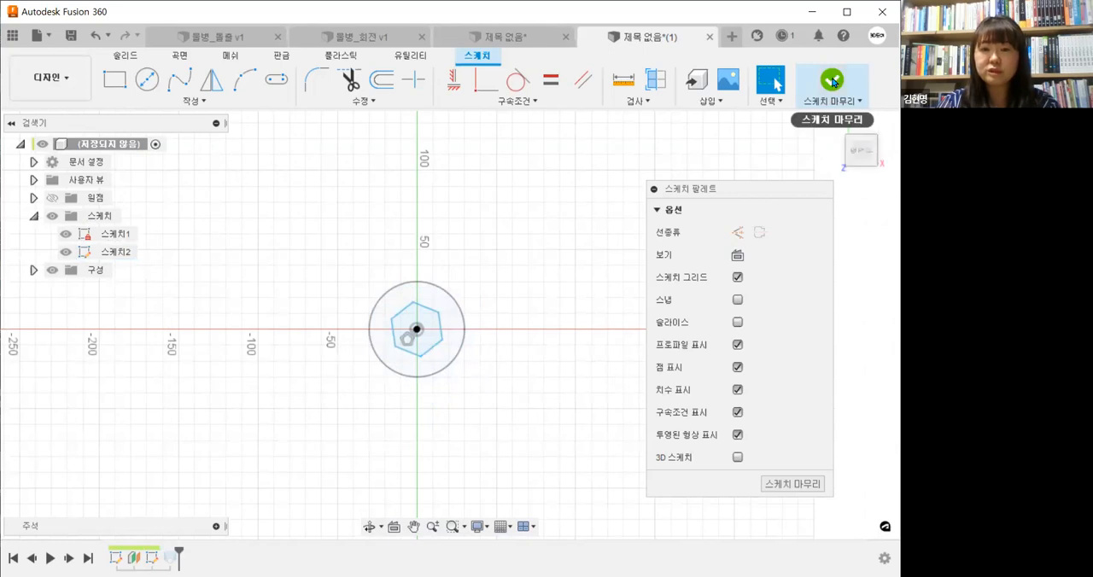
click(832, 81)
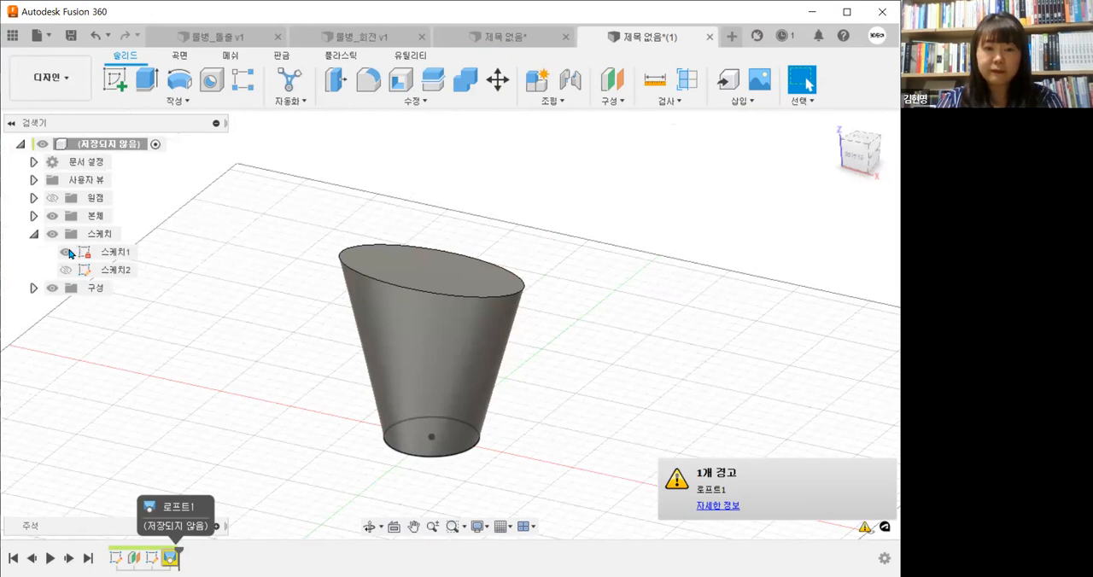
Edit the loft to run from the base circle to the hexagon on the offset plane
double_click(445, 279)
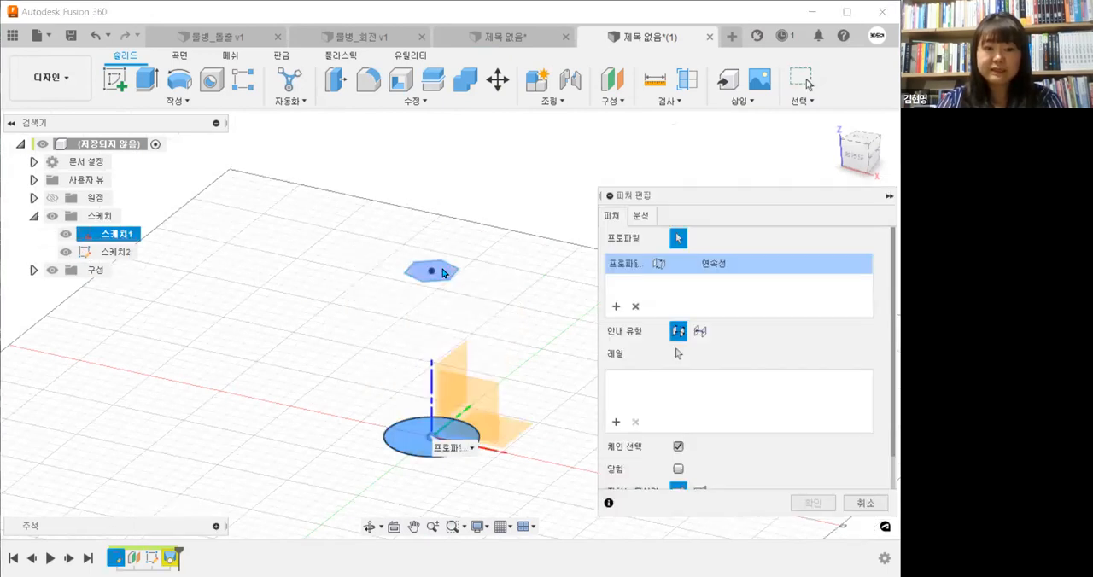
click(443, 273)
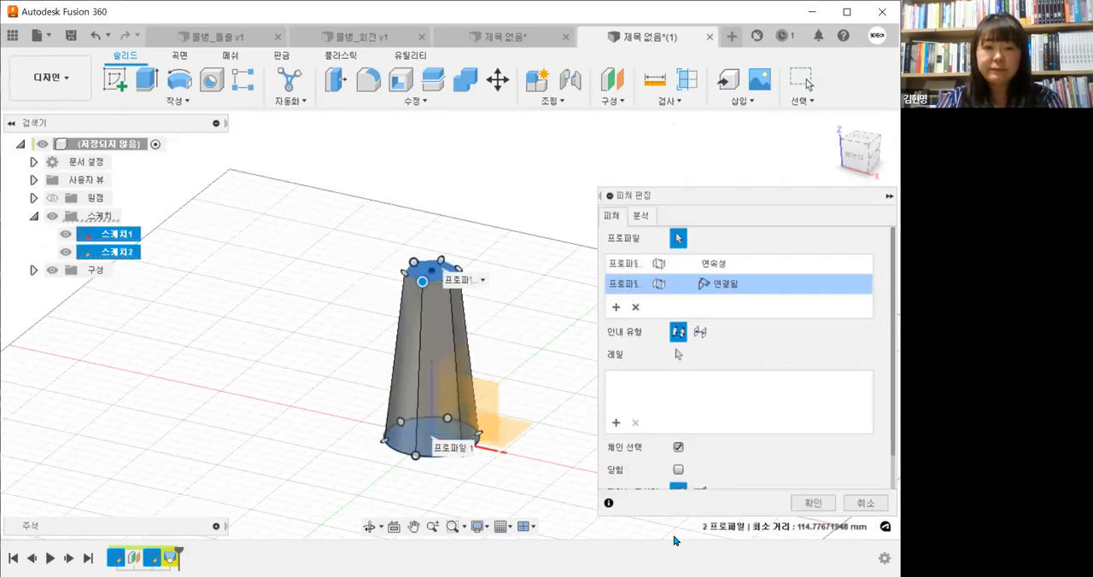
click(816, 504)
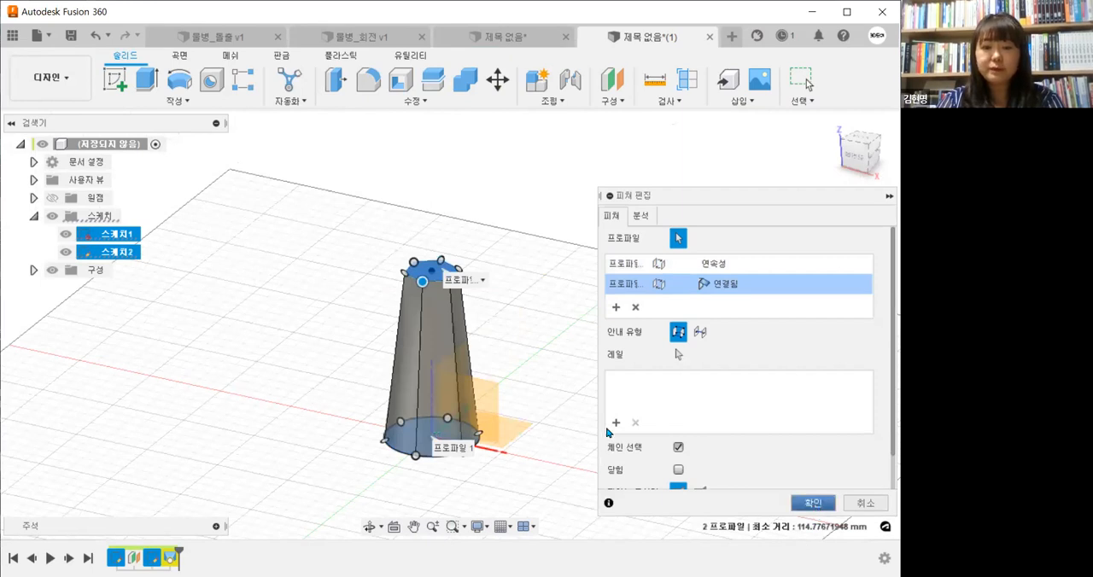
Hide 스케치2 and 스케치1, and select the loft feature in the design history
shift+middle_drag(608, 457, 587, 510)
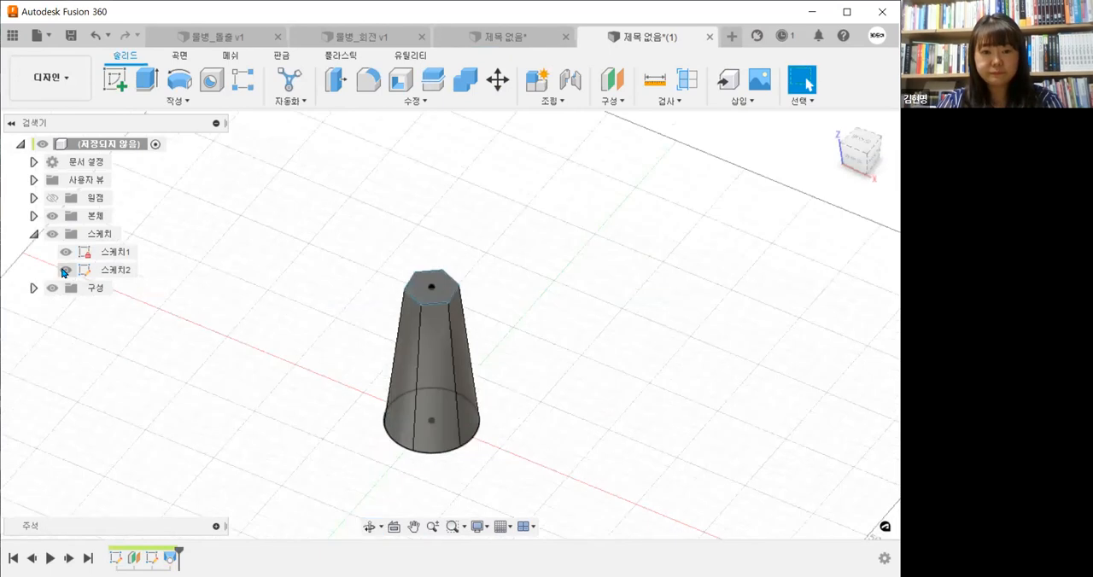
click(65, 269)
shift+middle_drag(560, 373, 518, 353)
click(65, 253)
shift+middle_drag(623, 364, 574, 460)
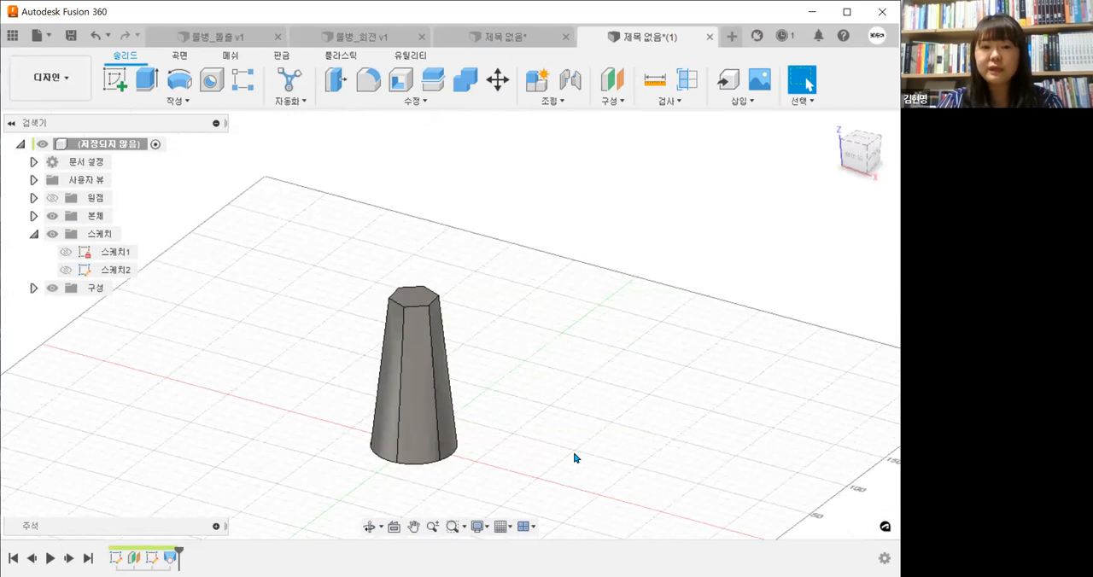
middle_drag(522, 435, 513, 439)
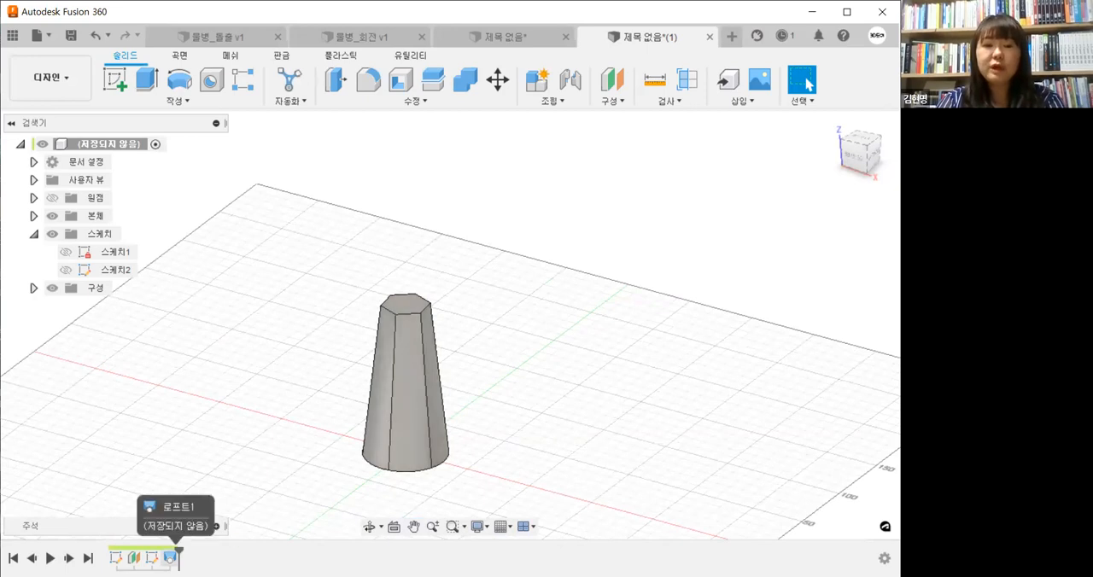
click(170, 559)
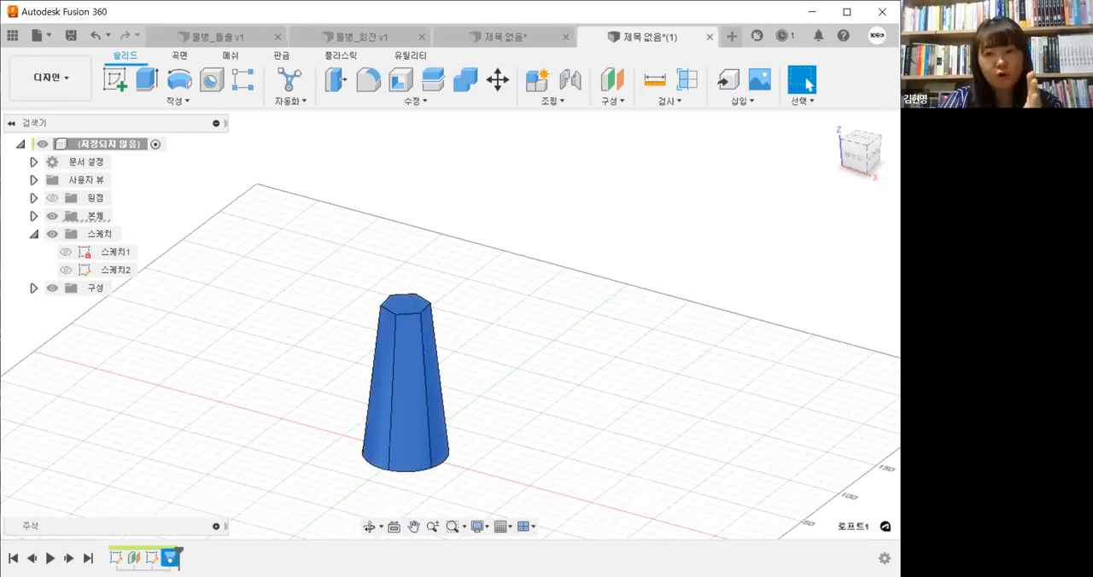
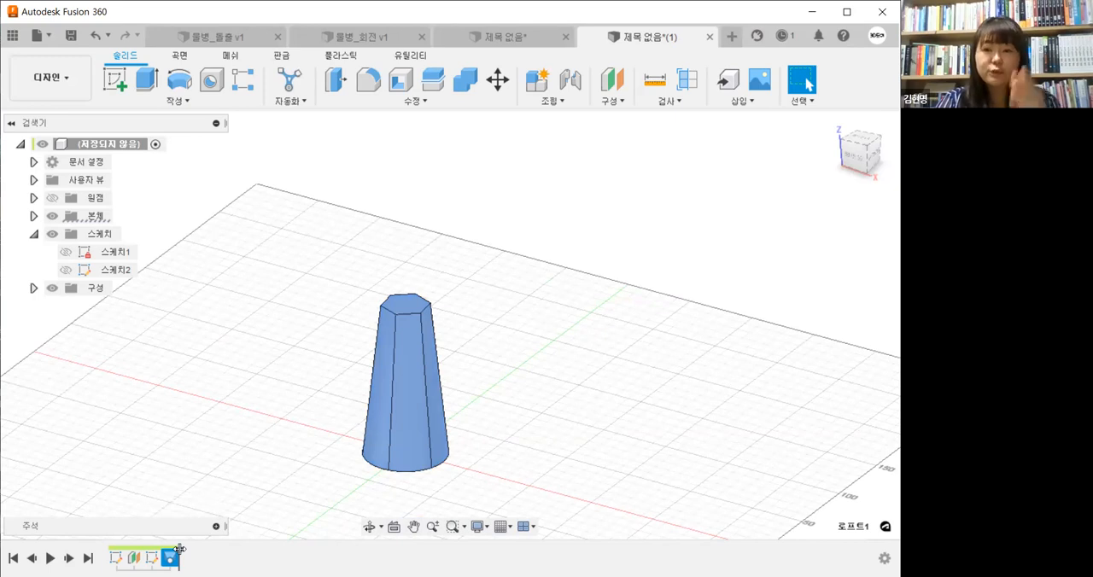
Roll the design history back to before the loft and show 스케치1 and 스케치2
drag(180, 549, 159, 551)
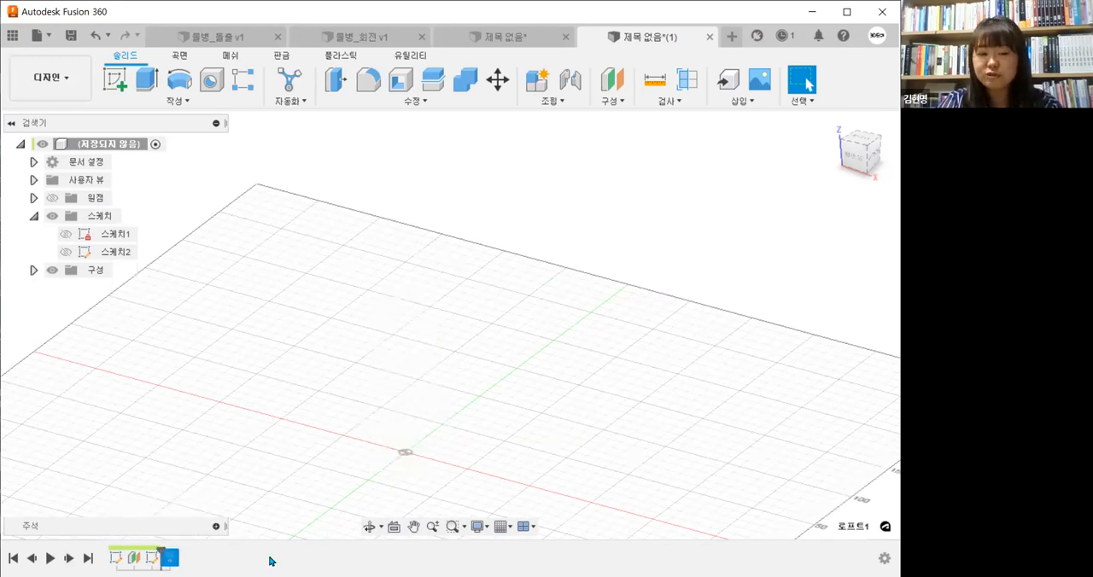
click(66, 252)
click(68, 234)
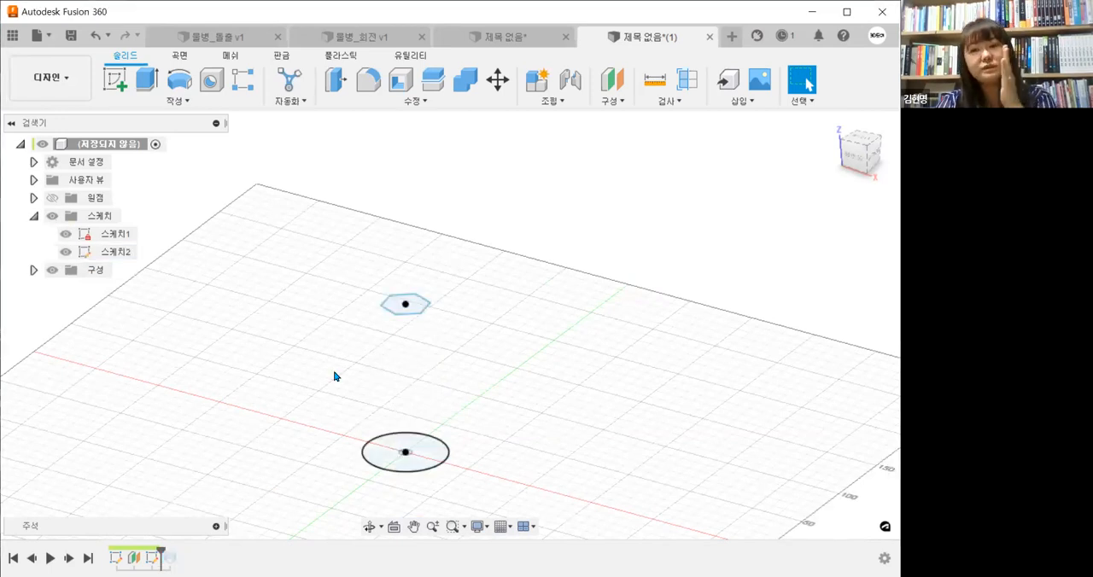
mouse_move(478, 459)
middle_down()
mouse_move(481, 474)
mouse_move(497, 455)
middle_up()
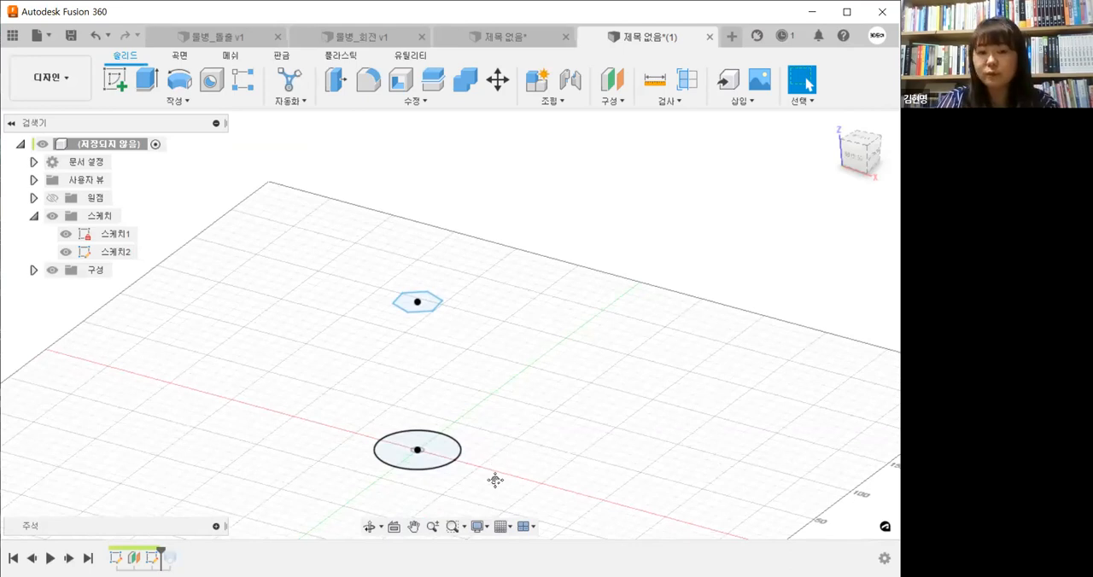
middle_drag(492, 413, 505, 411)
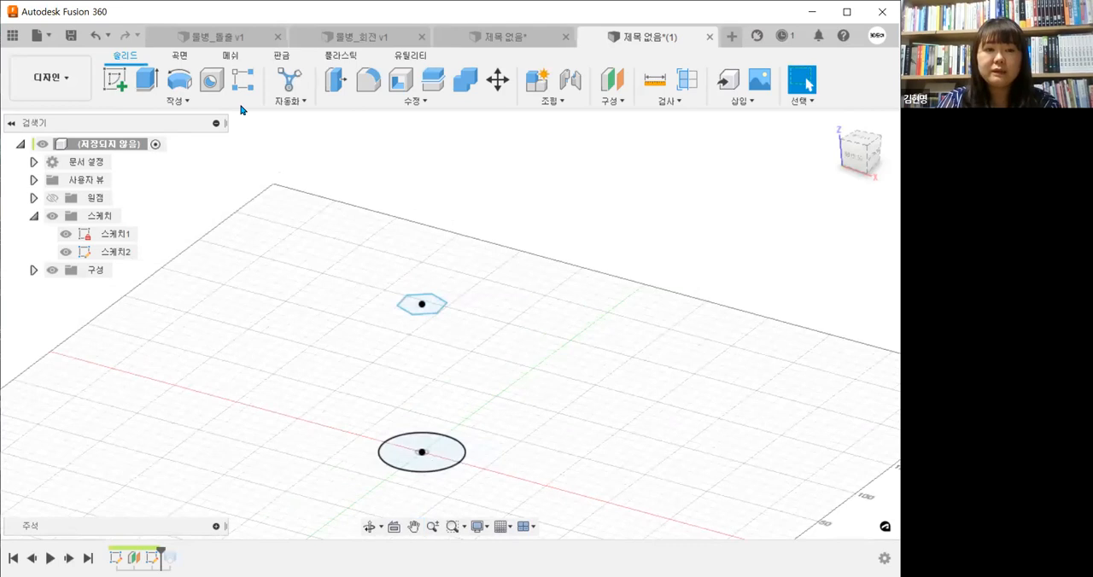
Create a construction plane offset about 109 mm above the hexagon profile
click(624, 103)
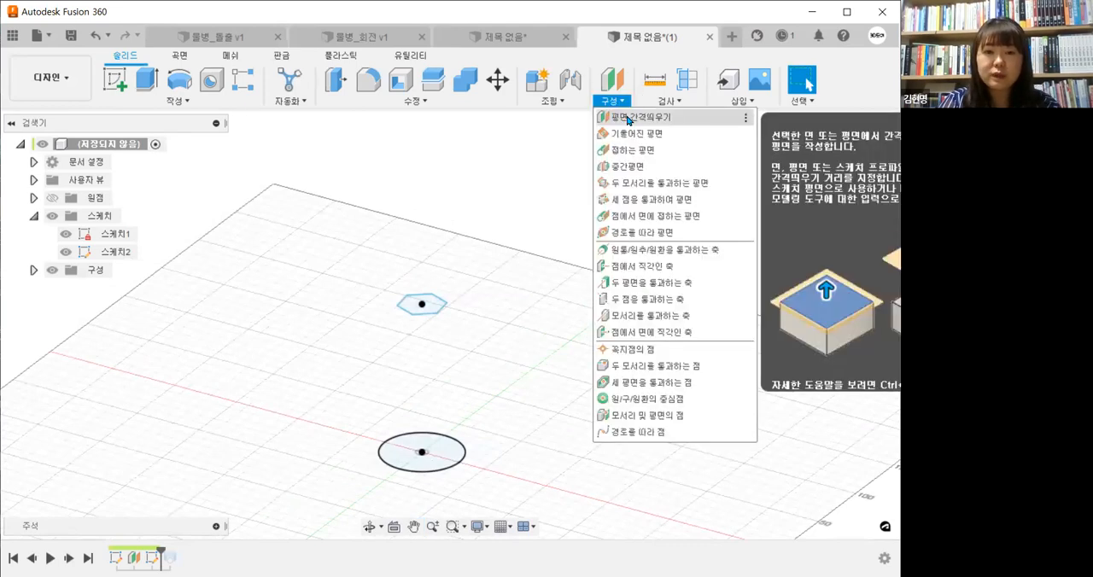
click(623, 125)
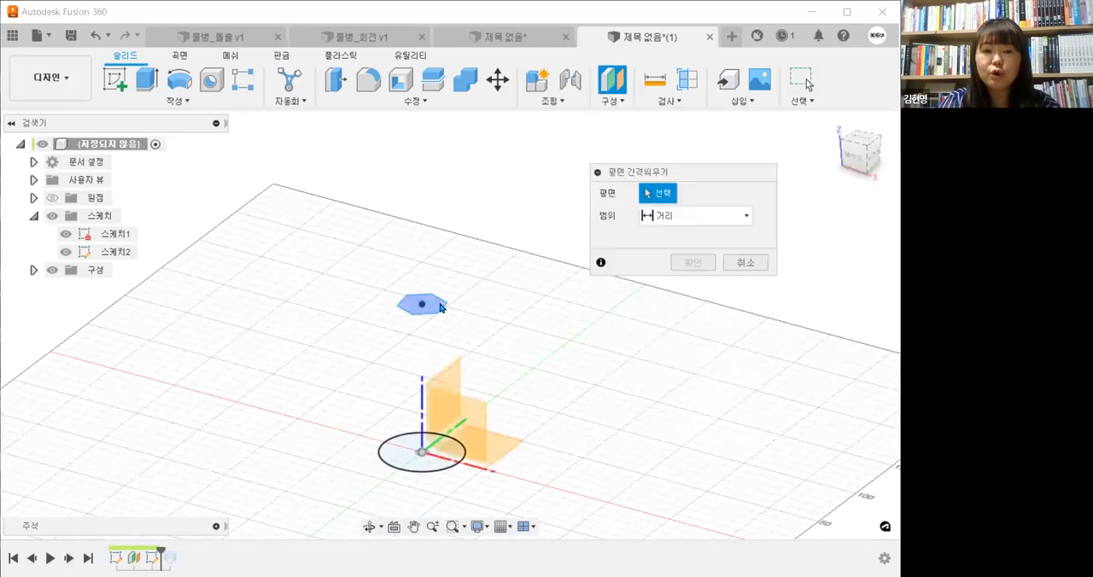
click(421, 295)
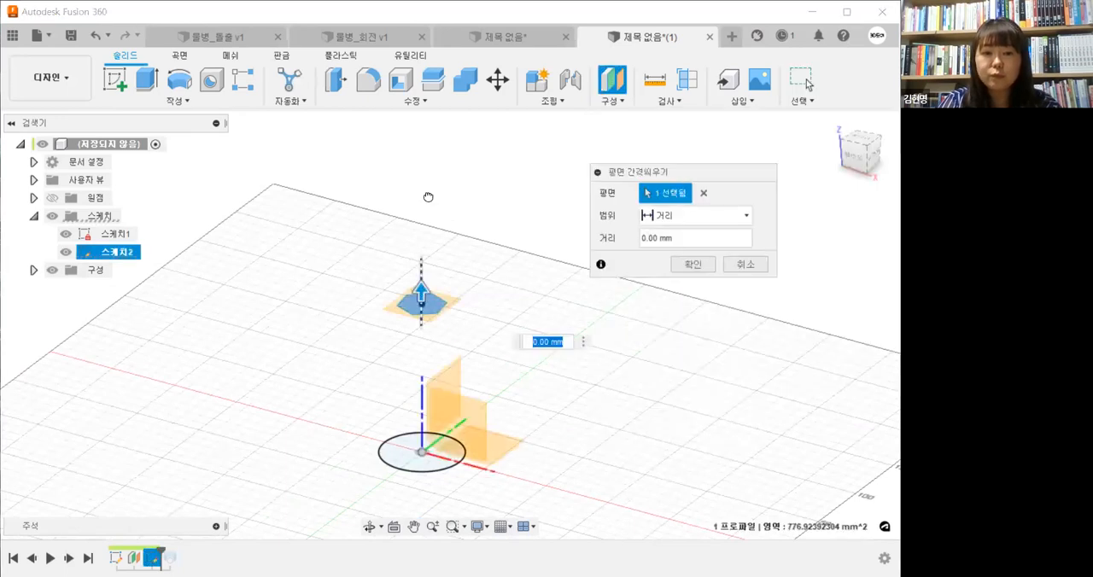
drag(421, 293, 428, 160)
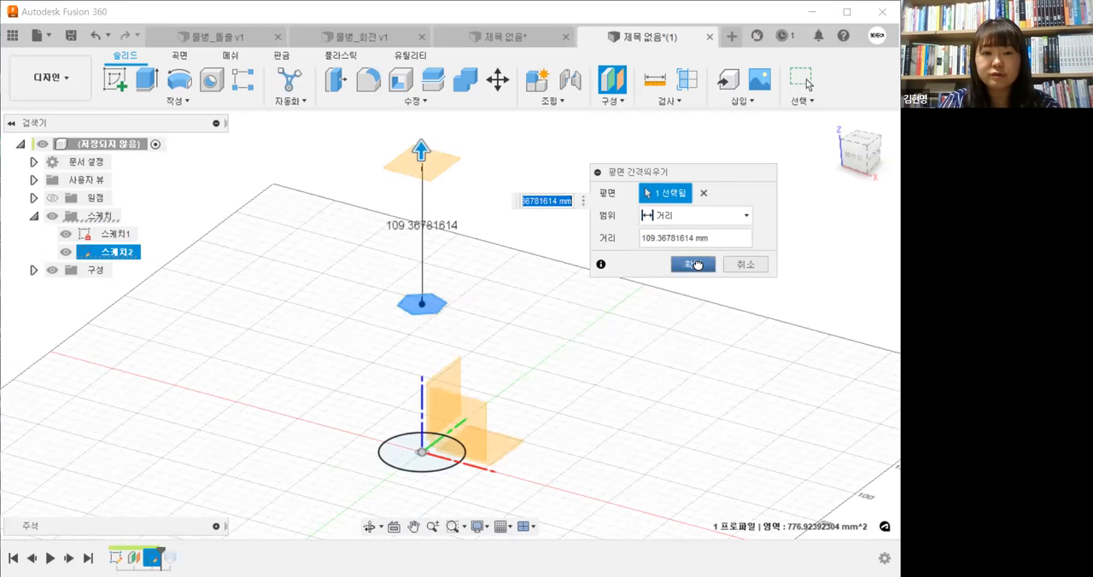
click(696, 264)
Create a sketch on the new upper plane, draw an origin-centred circle larger than the base circle, and finish the sketch
middle_drag(443, 174, 462, 251)
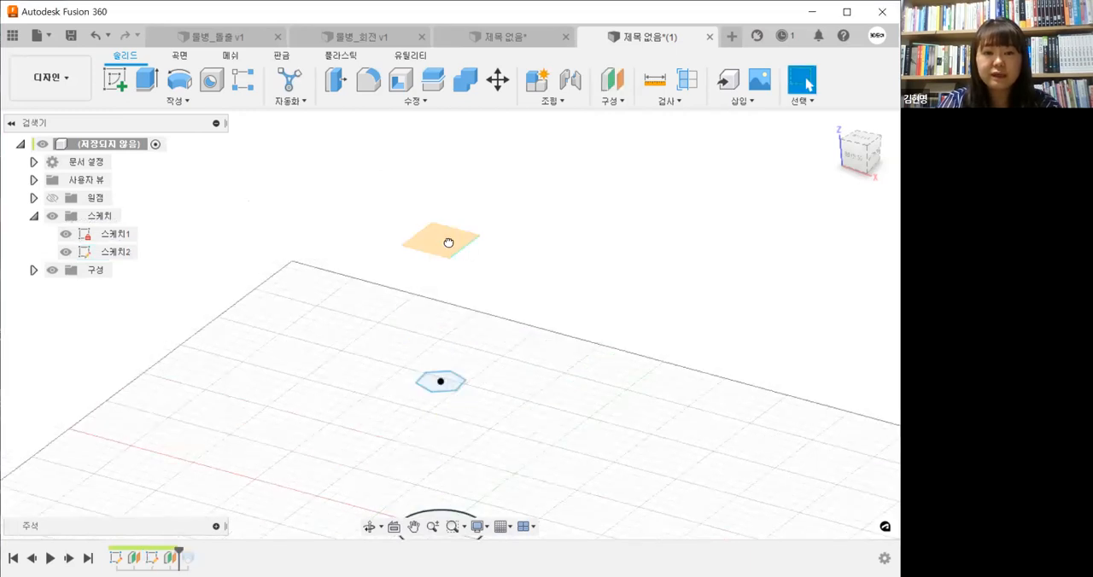
click(448, 242)
right_click(448, 241)
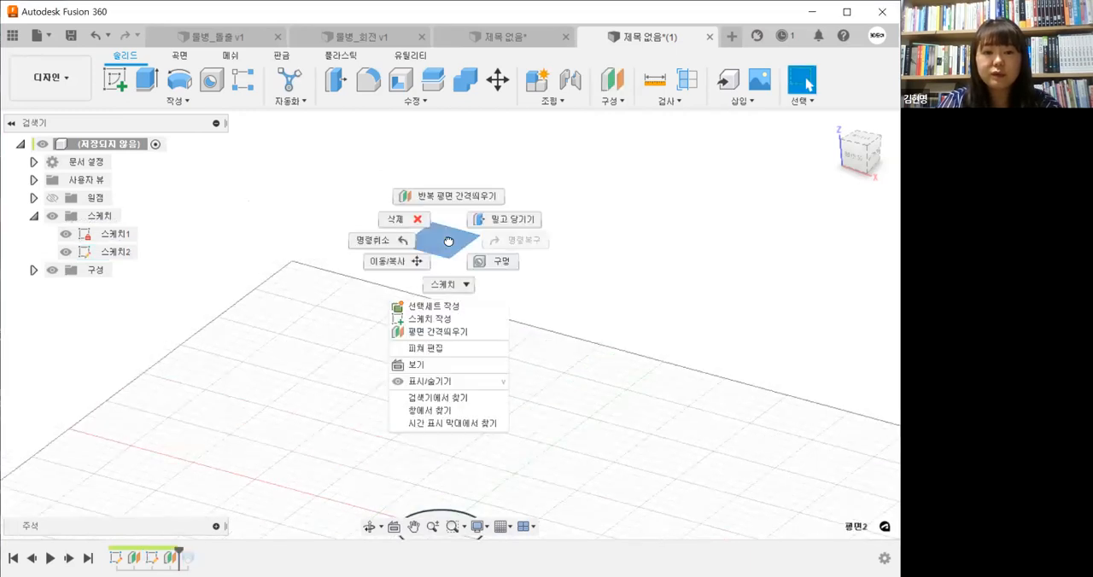
click(451, 315)
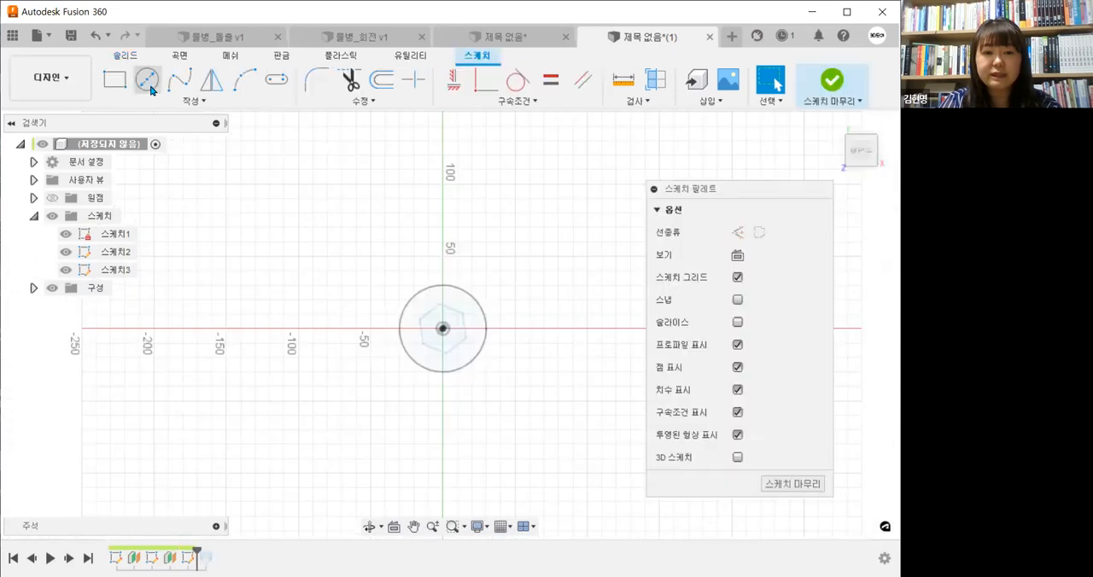
click(147, 79)
click(442, 328)
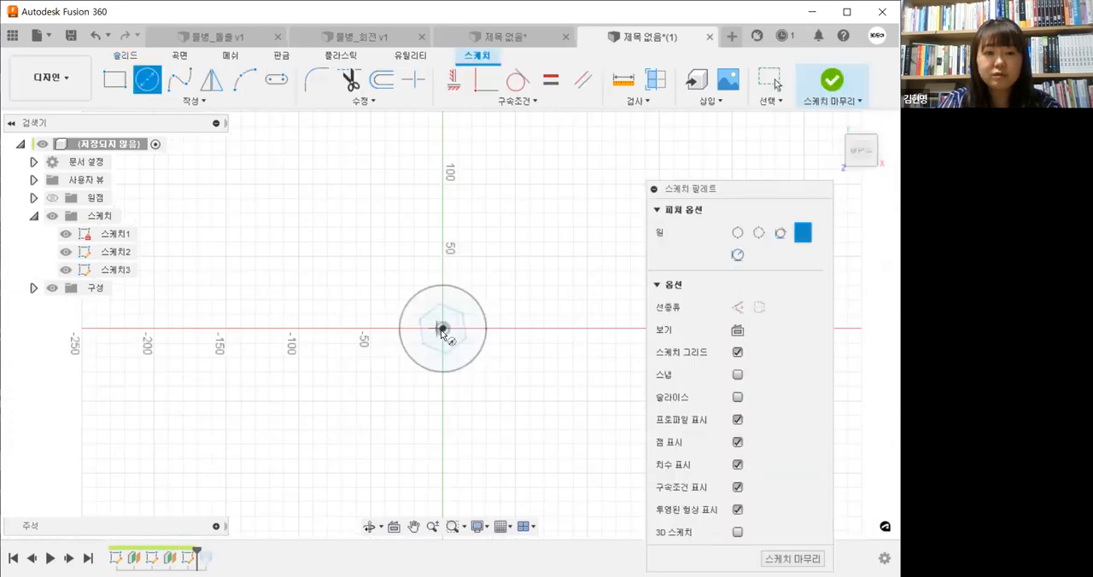
click(481, 371)
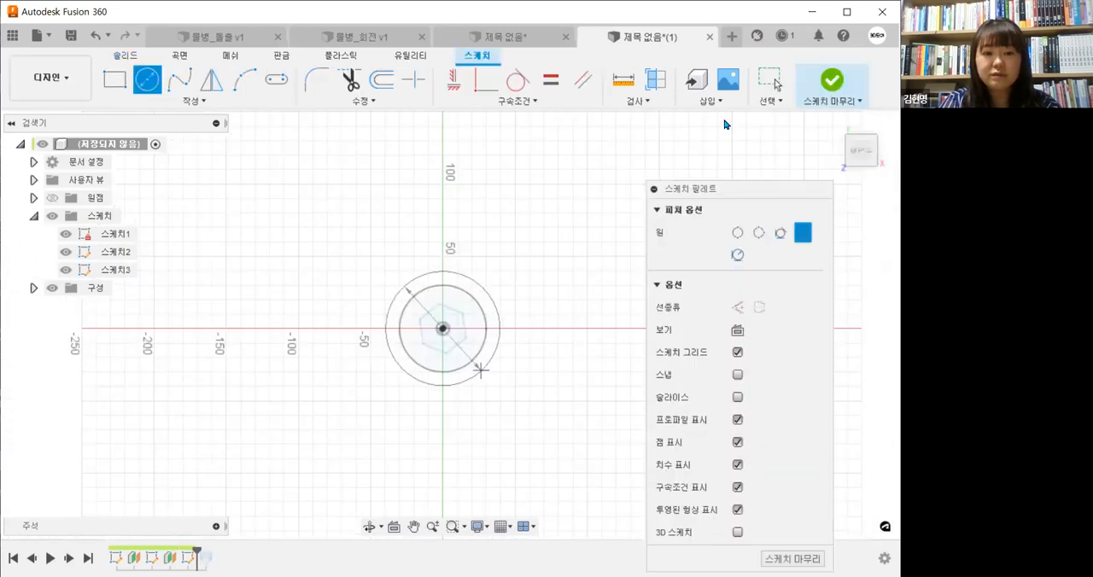
click(832, 81)
Roll the history forward past the loft and edit it to add the upper circle as its third profile
mouse_move(495, 318)
middle_down()
mouse_move(524, 344)
mouse_move(496, 290)
middle_up()
scroll(525, 344, down, 1)
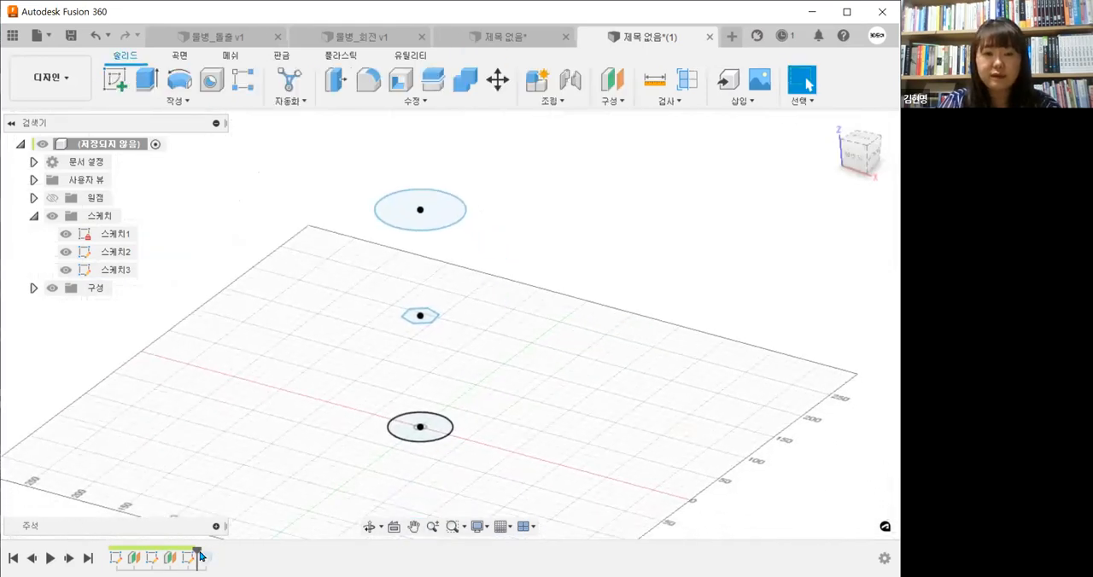
drag(199, 556, 214, 556)
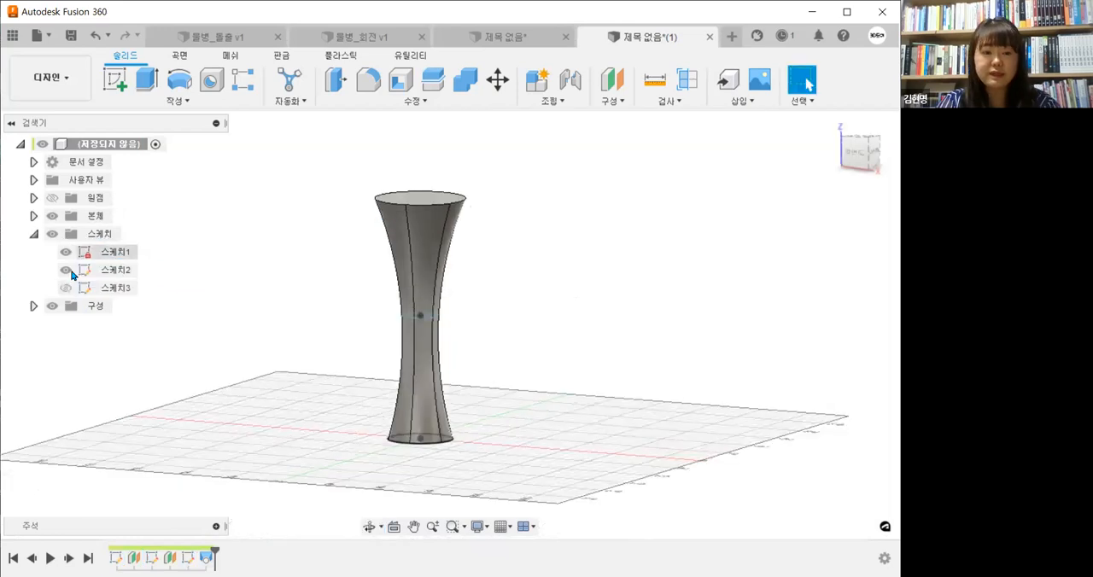
Hide all three profile sketches so only the lofted body is displayed
click(71, 271)
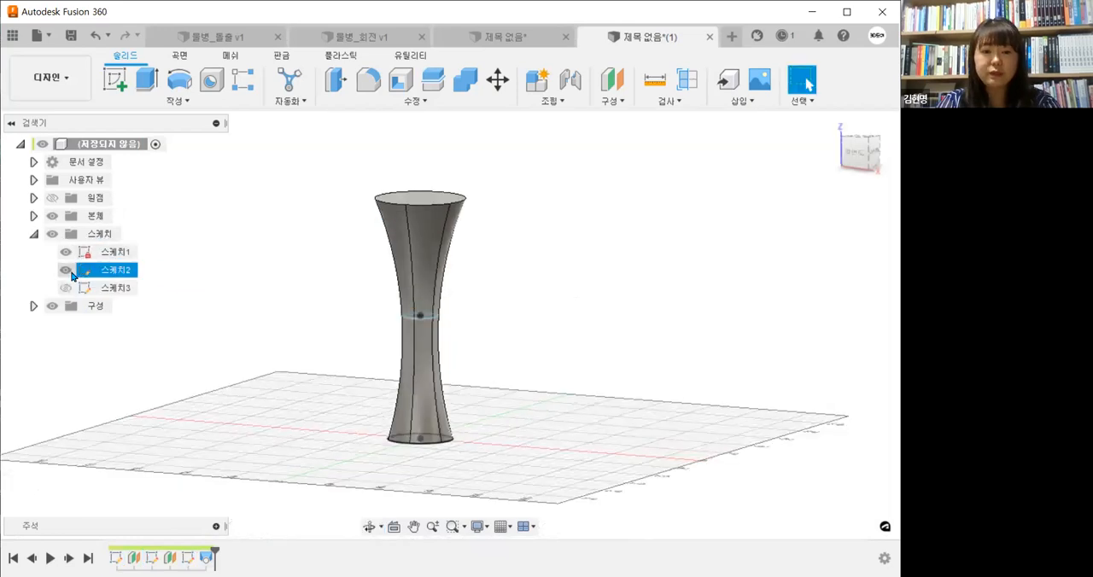
click(68, 251)
shift+middle_drag(509, 402, 512, 420)
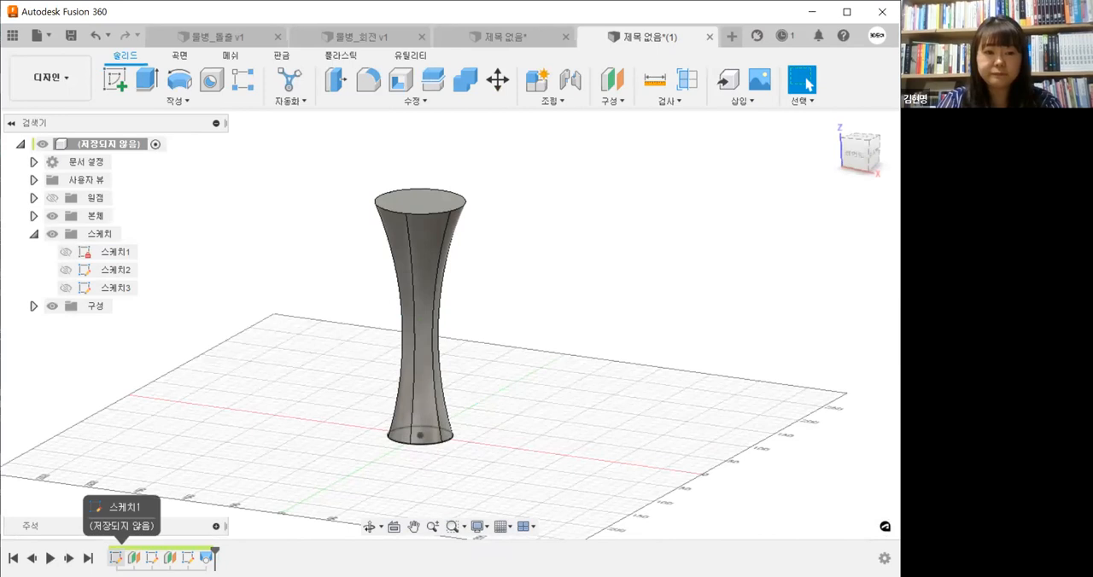
Delete the 60 mm diameter dimension from the base circle in 스케치1 and show all three sketches on the body
double_click(116, 558)
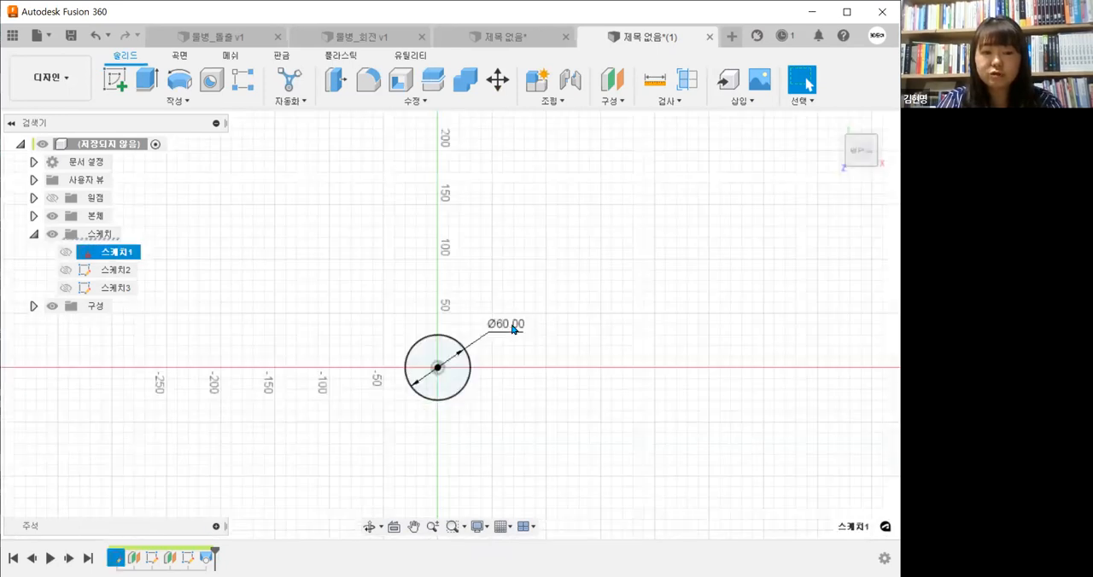
click(831, 83)
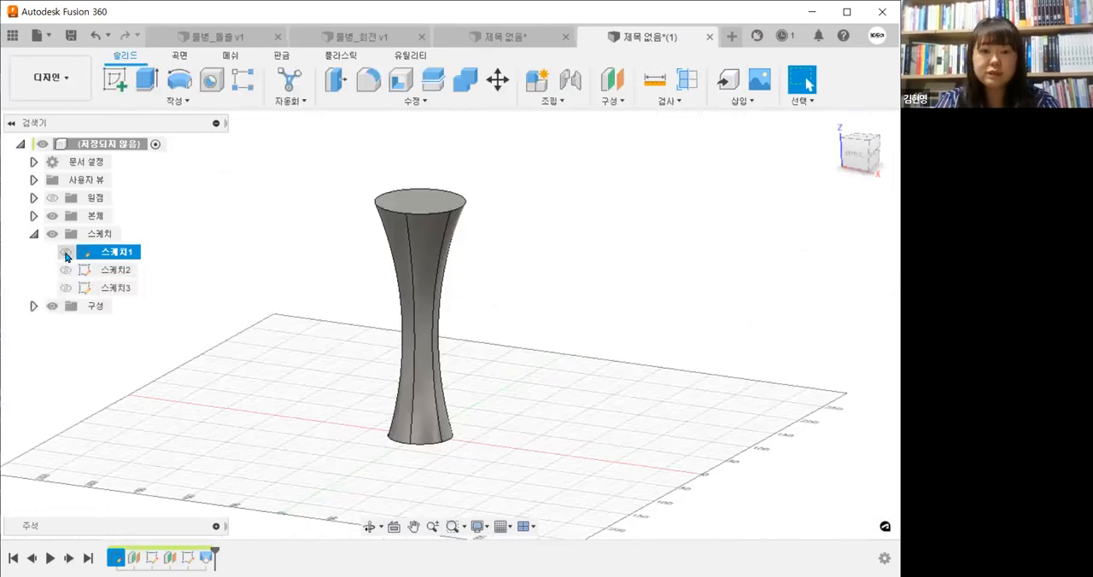
click(67, 252)
click(66, 270)
click(67, 289)
click(409, 472)
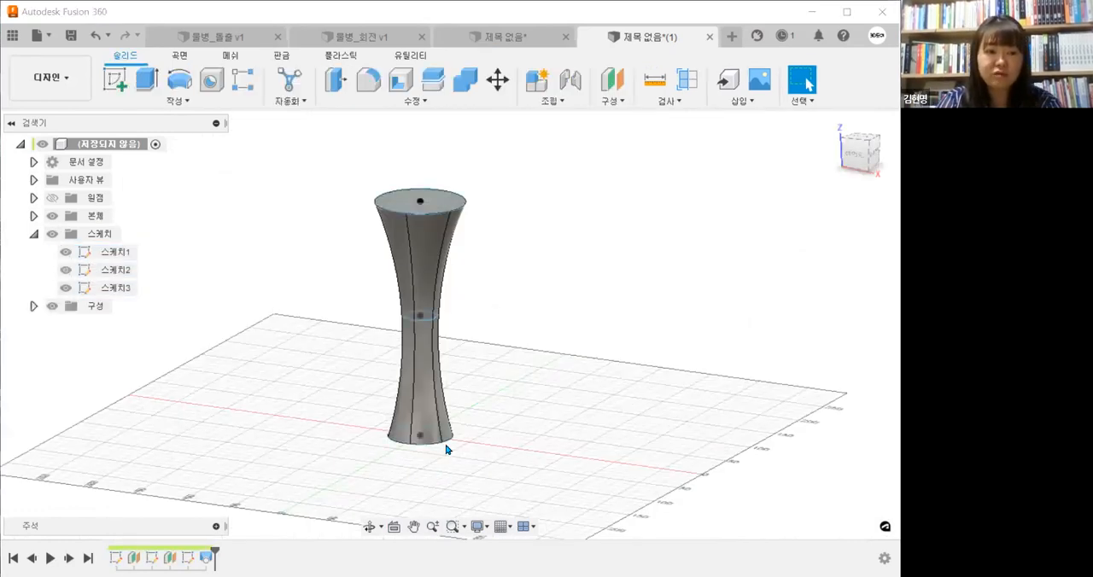
Enlarge the base circle to about 126 mm diameter, the top circle to about 118 mm, and the hexagon's sides to about 38 mm
drag(447, 442, 461, 451)
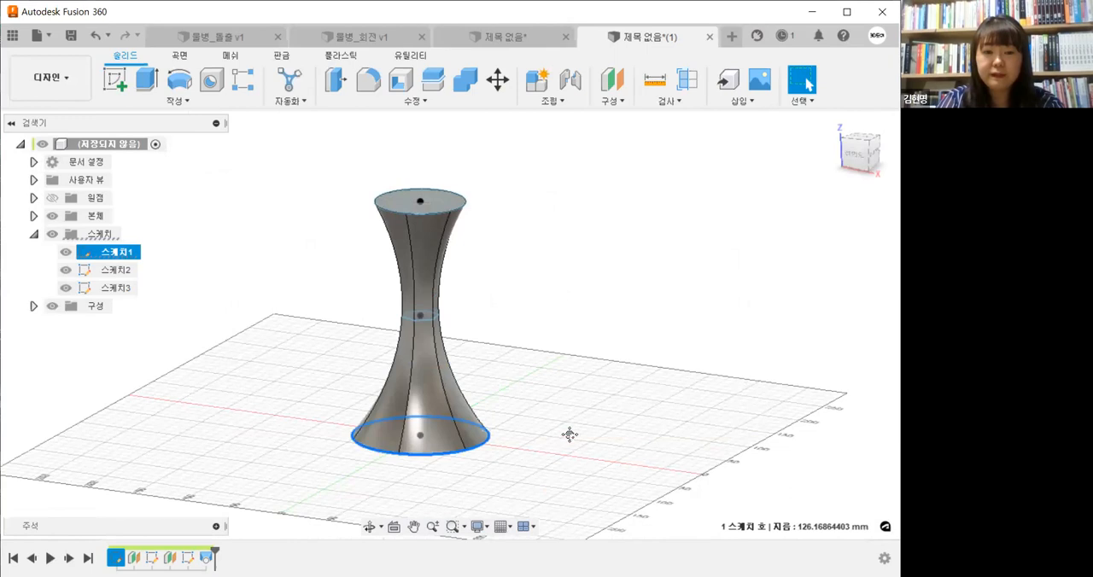
click(479, 243)
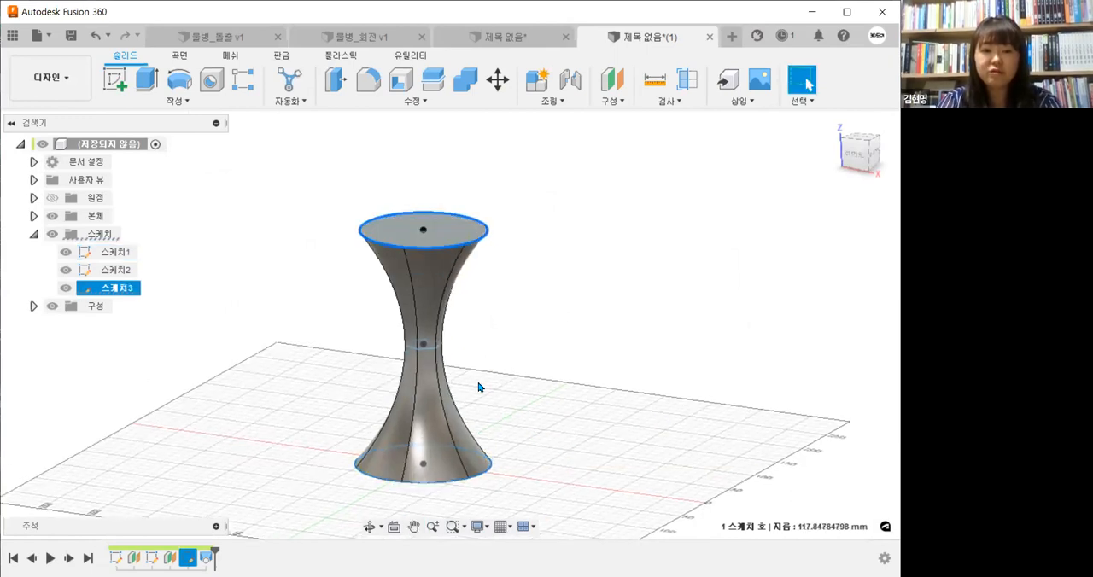
scroll(478, 387, up, 2)
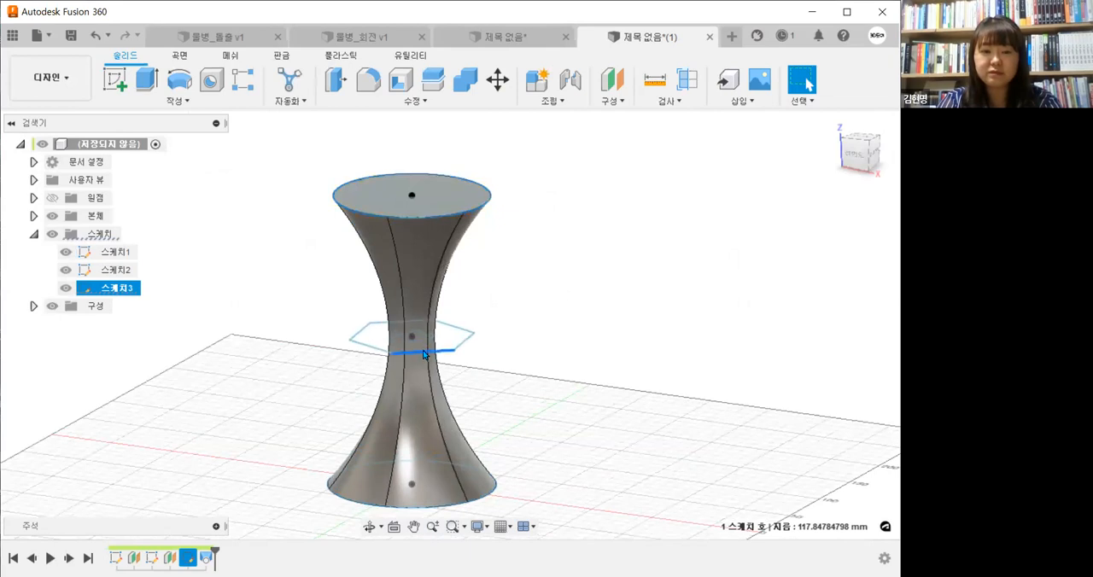
click(420, 350)
scroll(632, 404, down, 5)
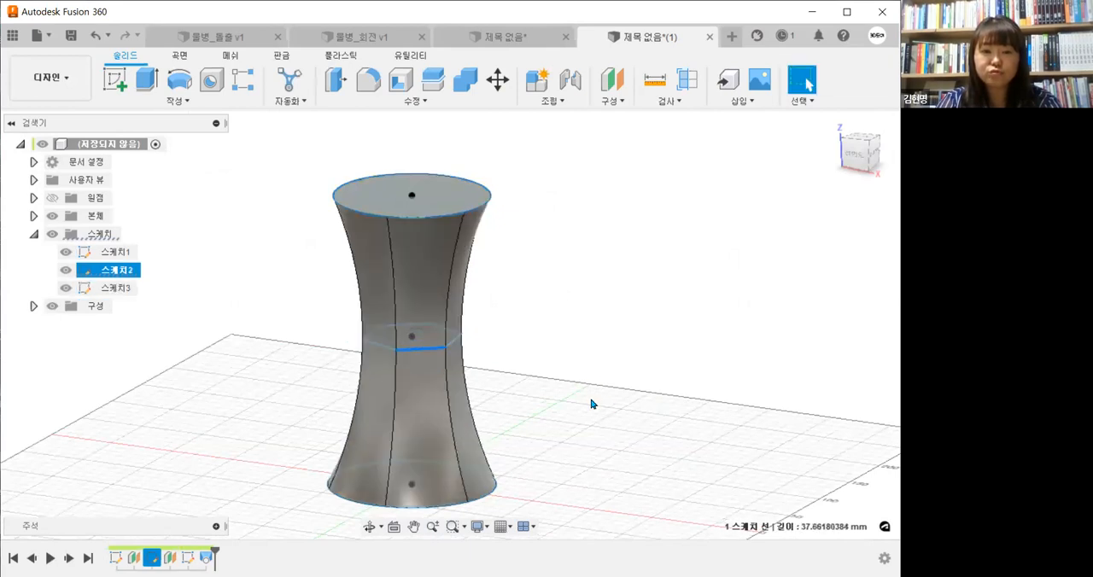
Resize the top circle to about 109 mm diameter and the middle hexagon's sides to about 29 mm
mouse_move(564, 387)
shift+middle_down()
mouse_move(571, 424)
mouse_move(563, 391)
shift+middle_up()
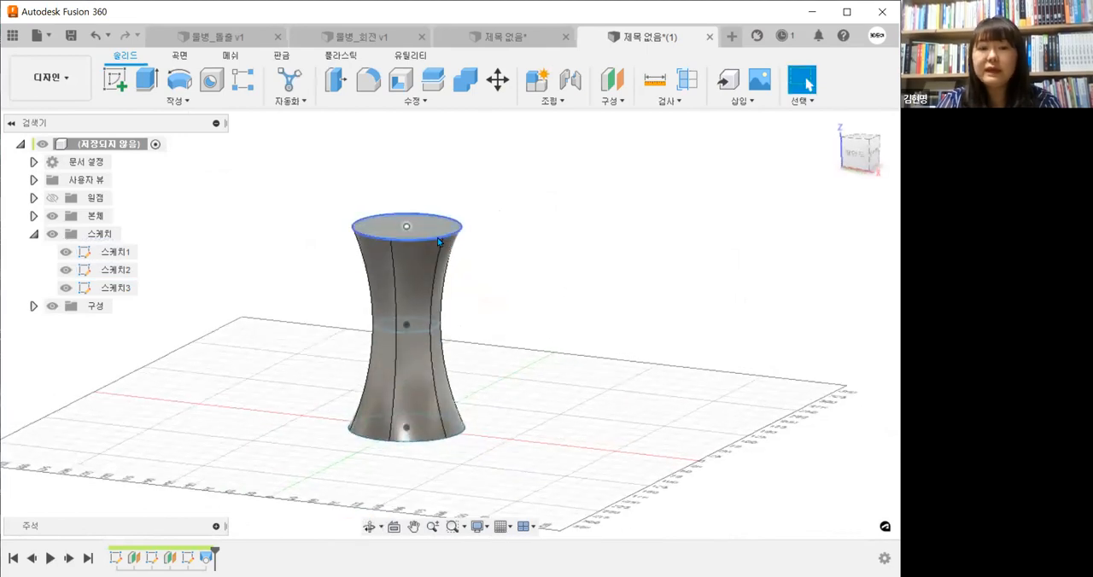
mouse_move(437, 237)
mouse_down()
mouse_move(427, 233)
mouse_move(434, 246)
mouse_up()
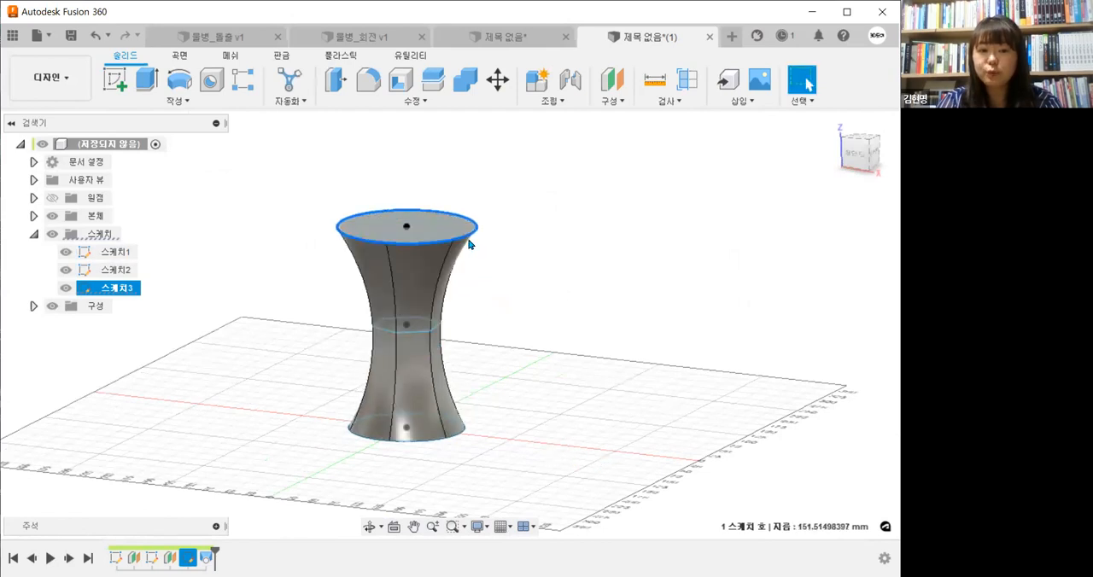
drag(455, 237, 449, 234)
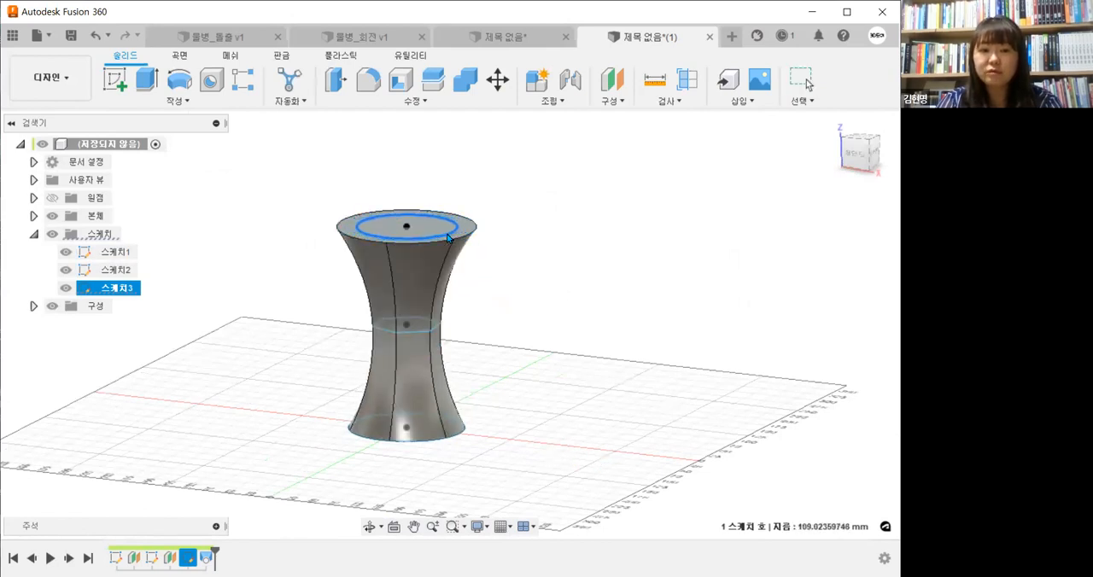
click(424, 331)
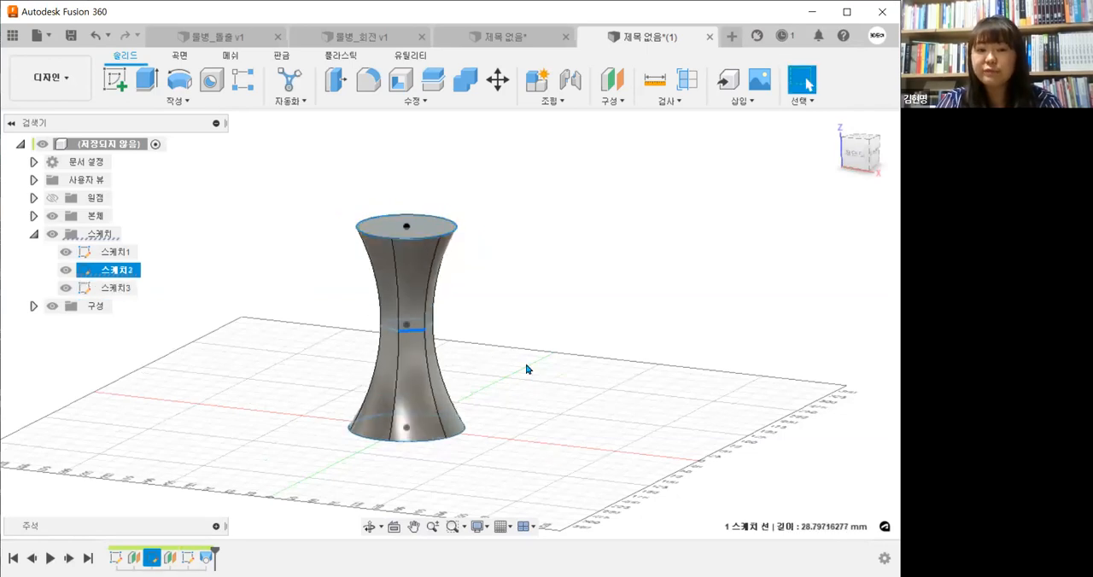
Clear the selection and hide 스케치1, 스케치2 and 스케치3 again
shift+middle_drag(545, 411, 503, 390)
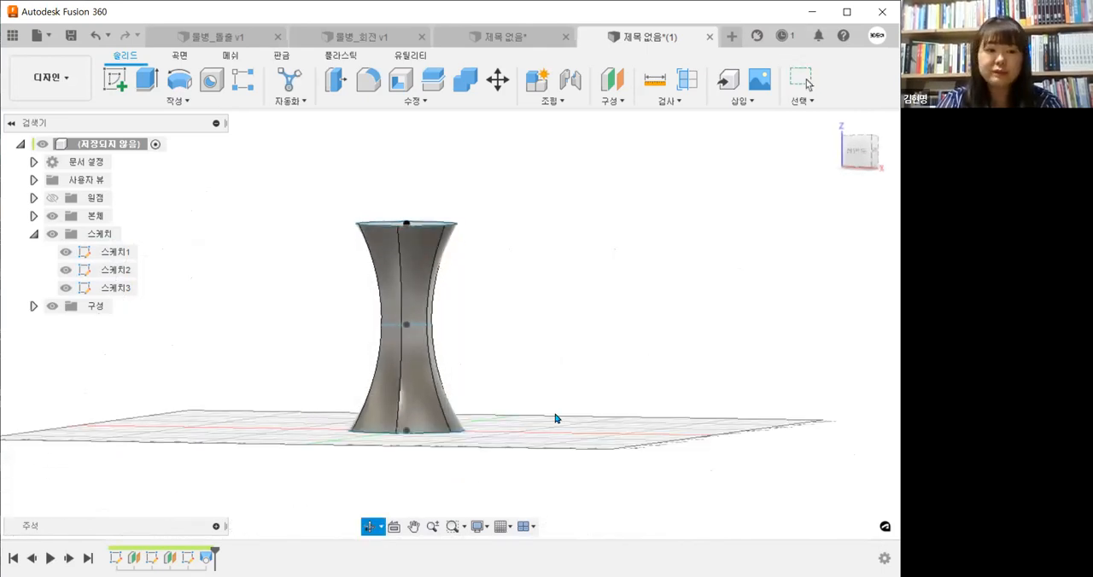
shift+middle_drag(555, 419, 553, 412)
key(Escape)
click(65, 288)
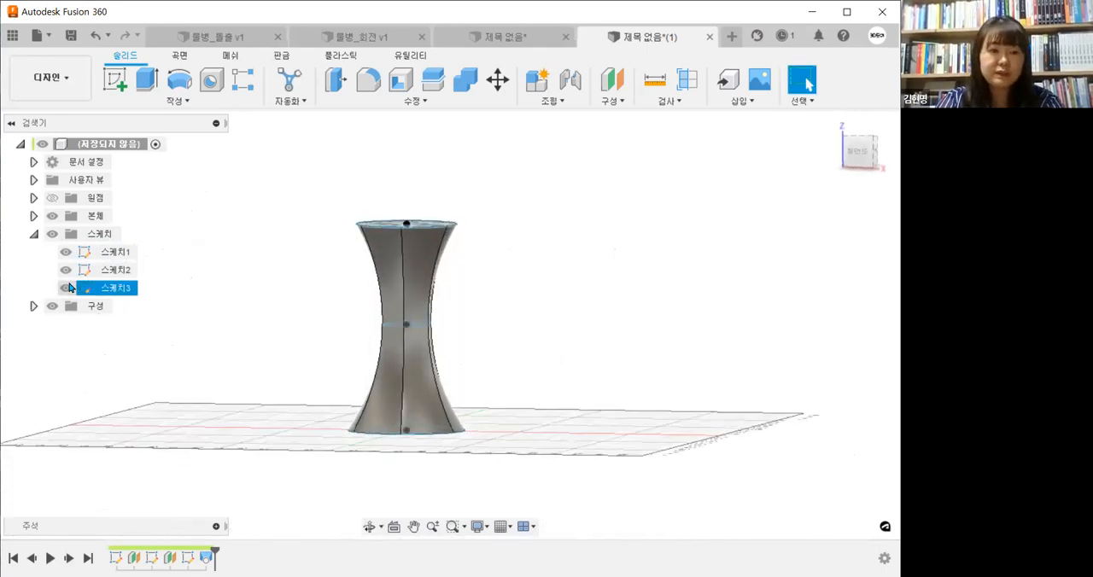
click(66, 270)
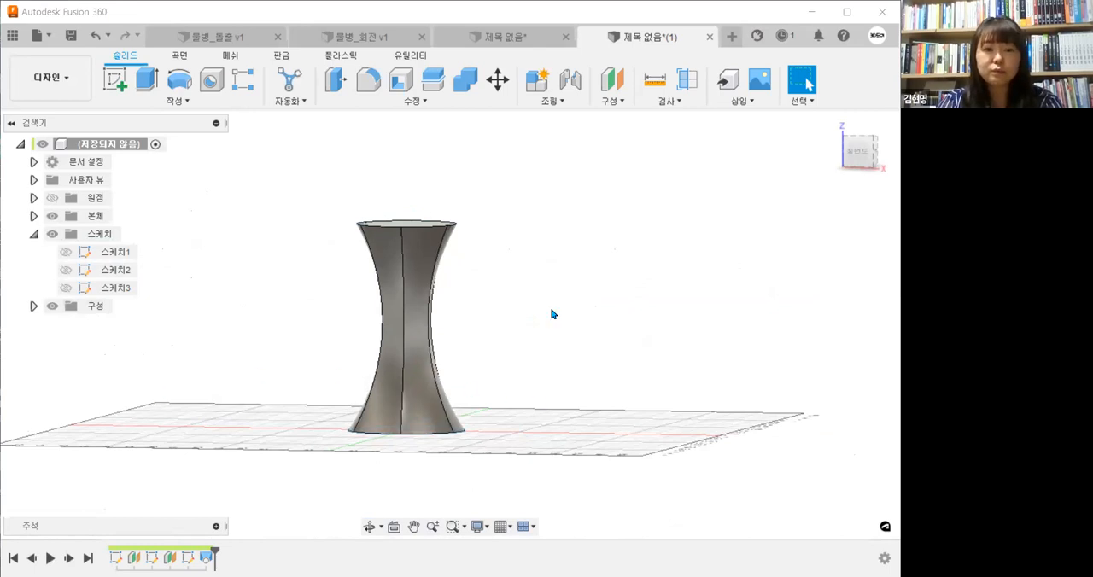
Fillet the edges around the bottle's bottom face with a 1 mm radius
click(401, 80)
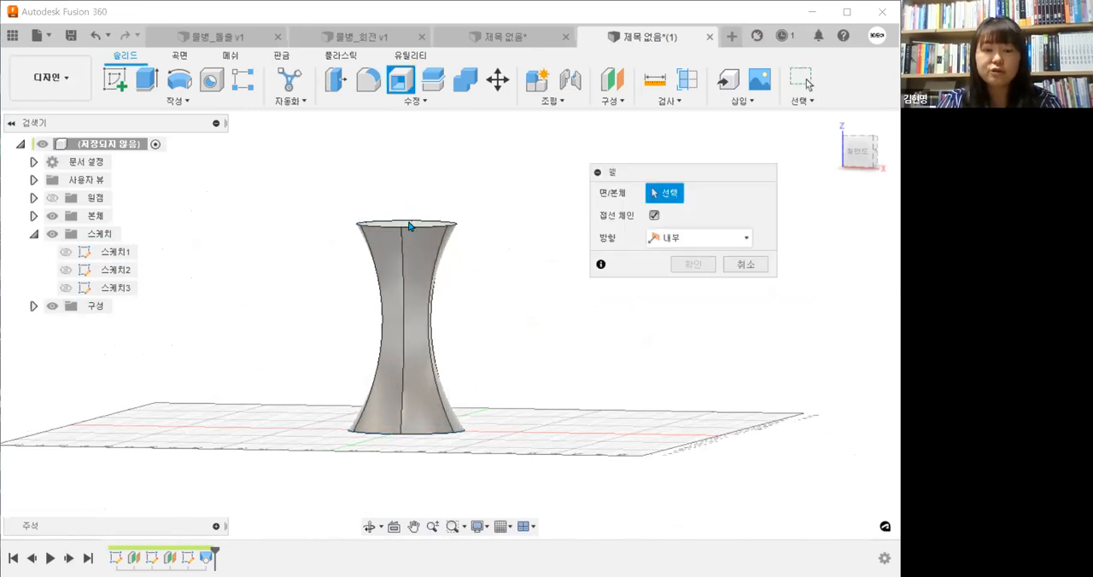
shift+middle_drag(527, 286, 533, 329)
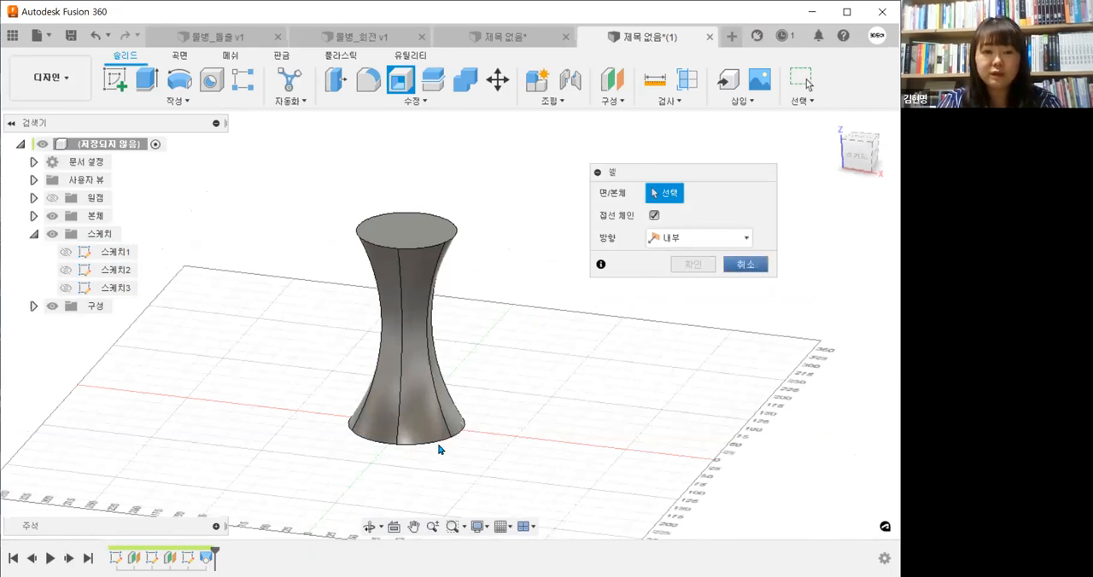
key(f)
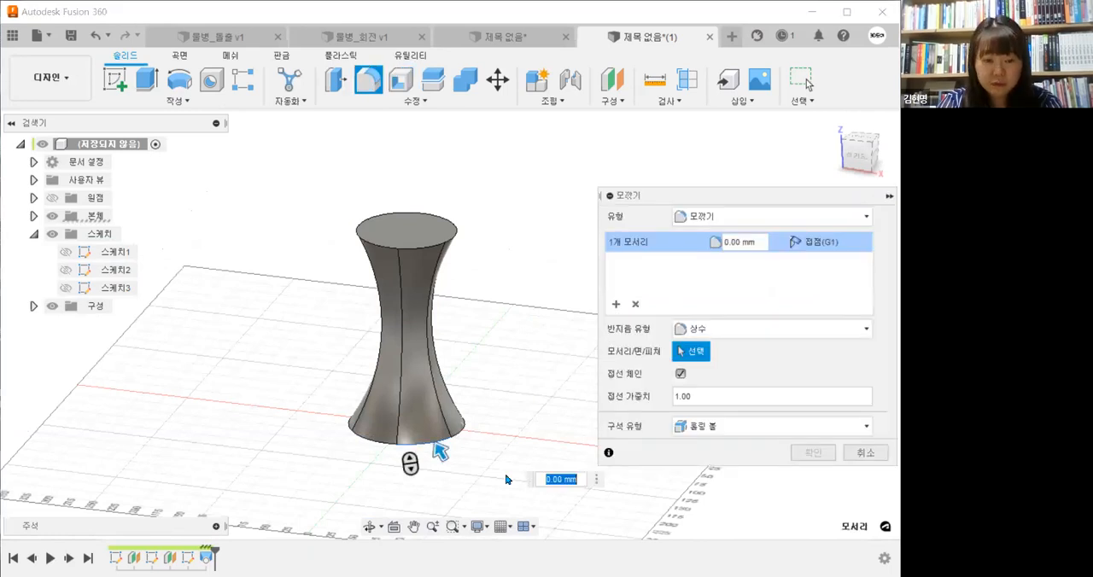
click(418, 446)
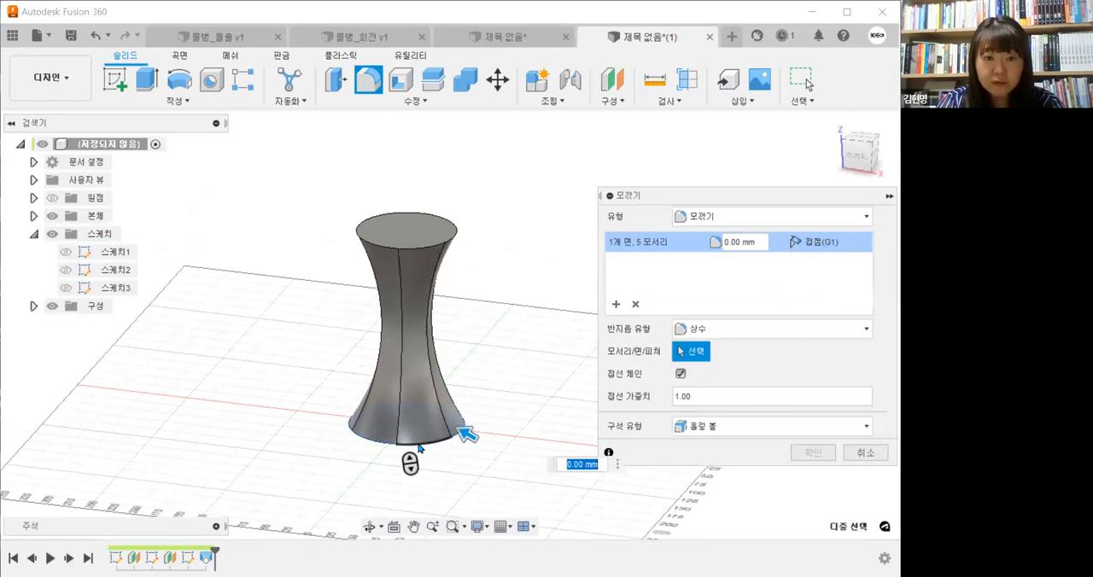
text(1)
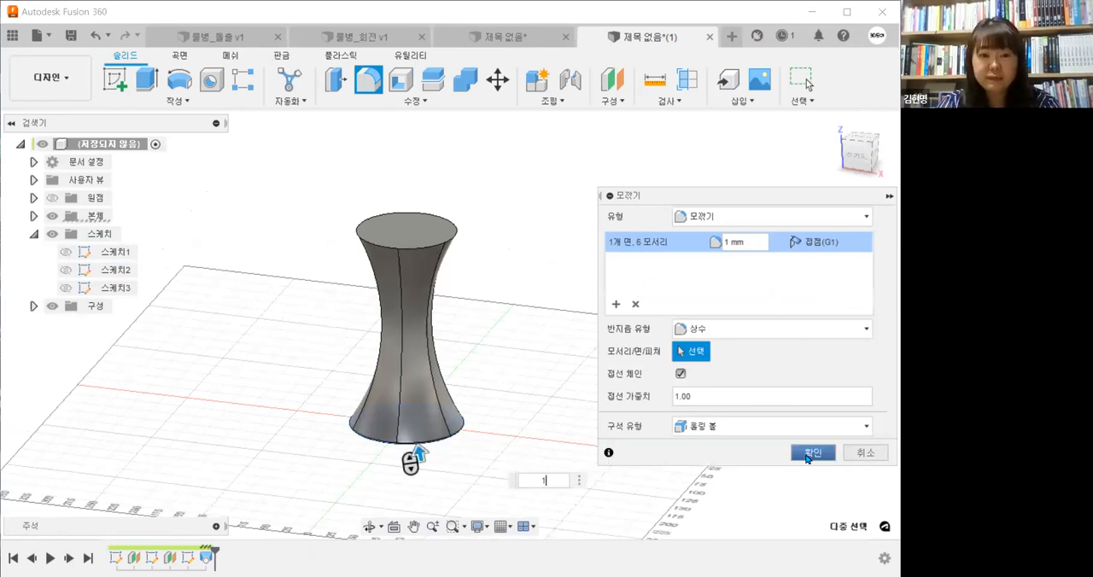
click(807, 454)
Try to shell the bottle inward through its top face with a wall thickness of 1 mm
mouse_move(532, 407)
shift+middle_down()
mouse_move(530, 348)
mouse_move(525, 410)
shift+middle_up()
click(401, 79)
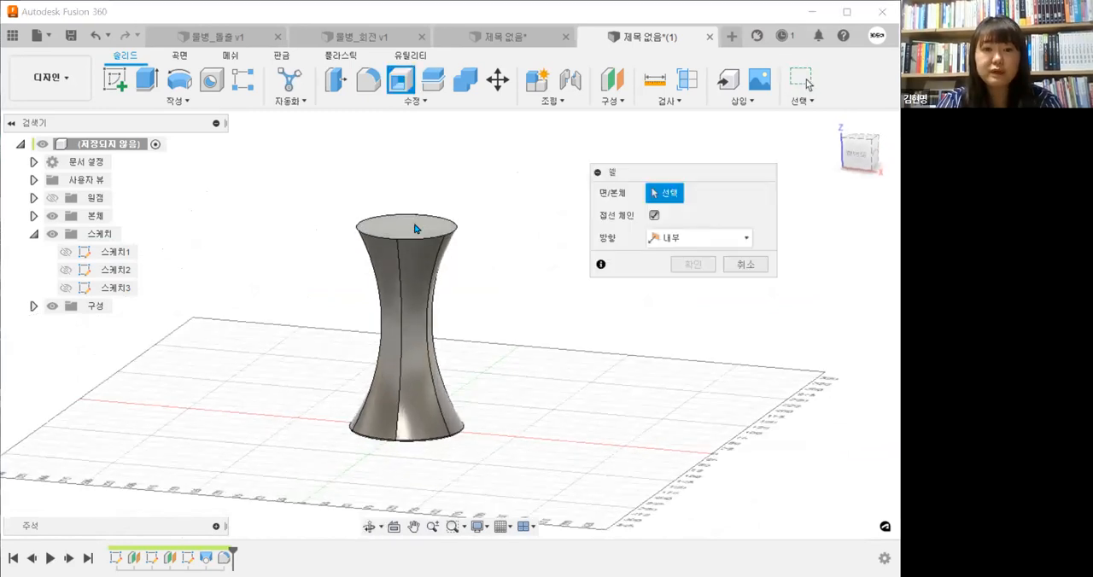
click(418, 226)
text(1)
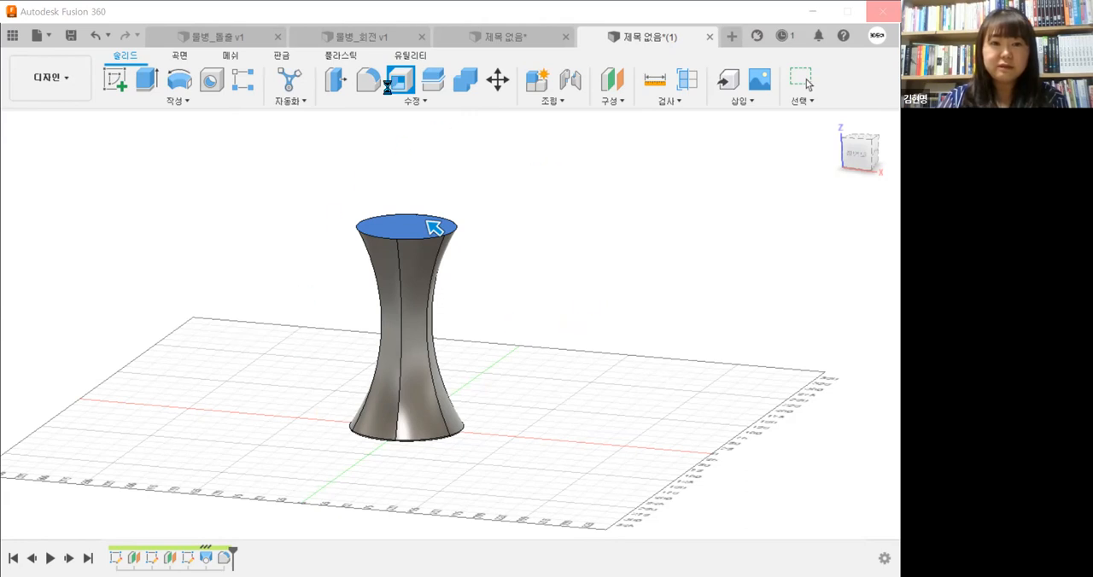
click(625, 24)
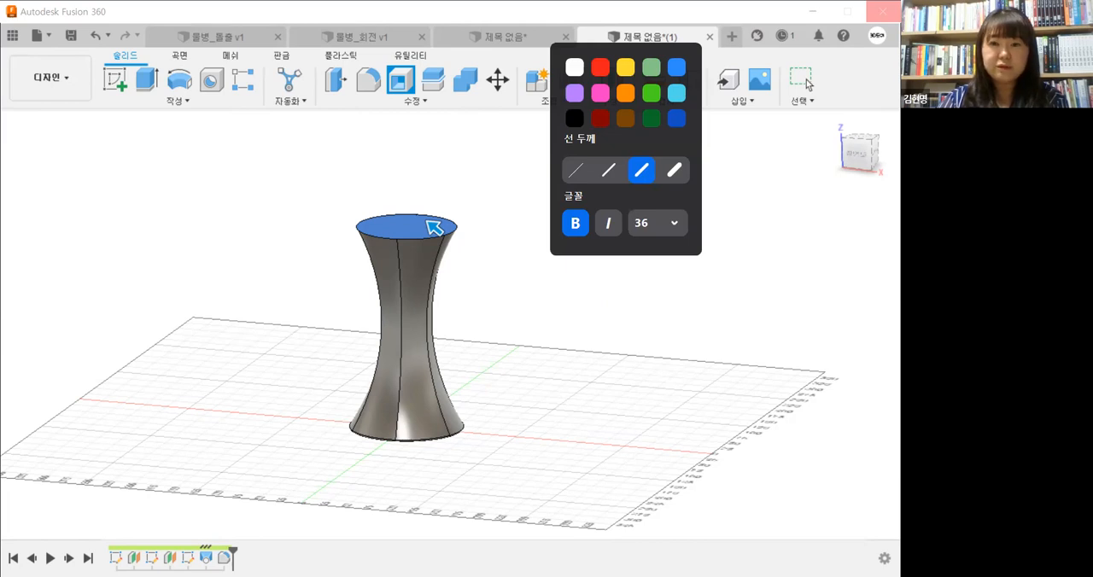
click(427, 221)
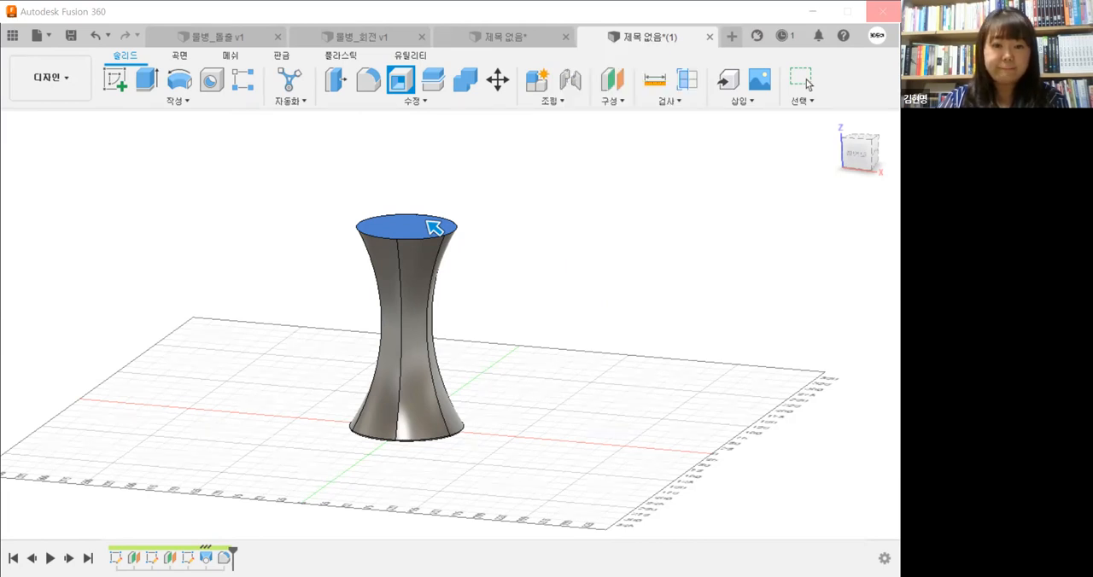